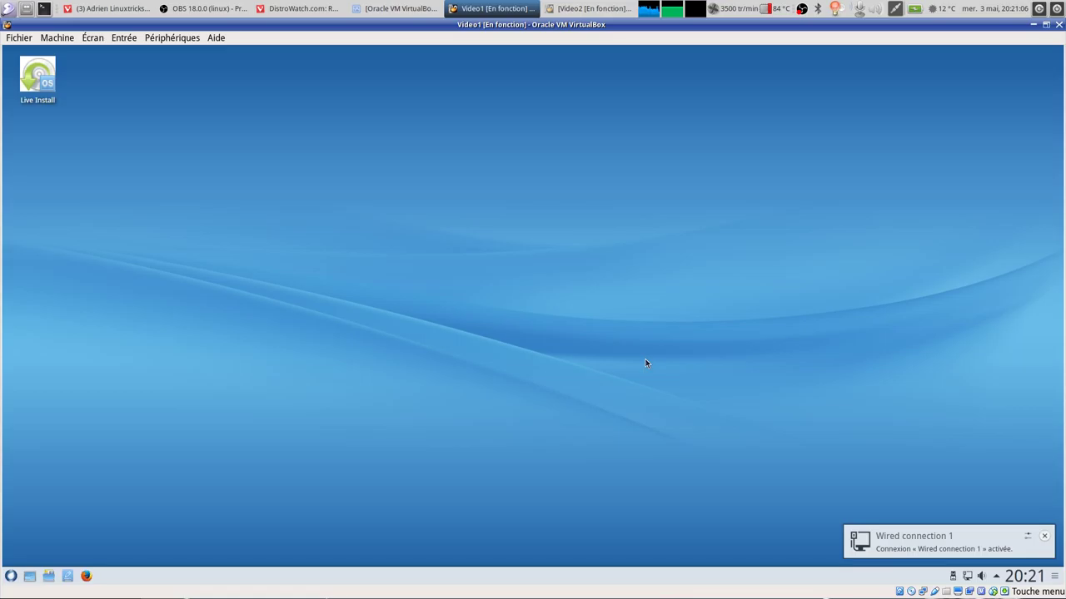
Launch the Live Install assistant, move its window toward the desktop's centre, and continue past the welcome and system requirements pages
click(35, 80)
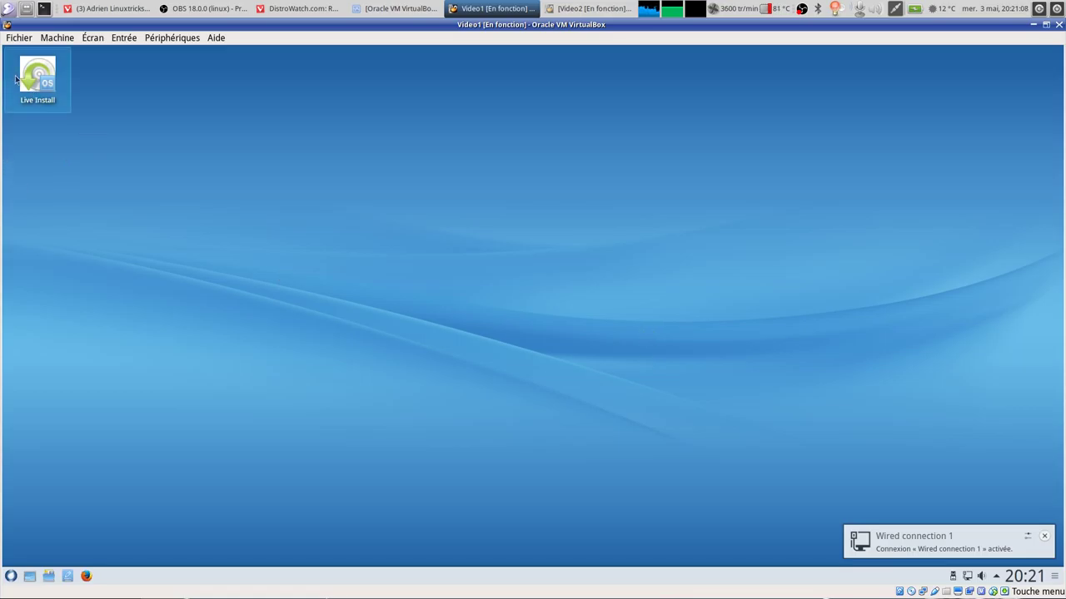
double_click(36, 81)
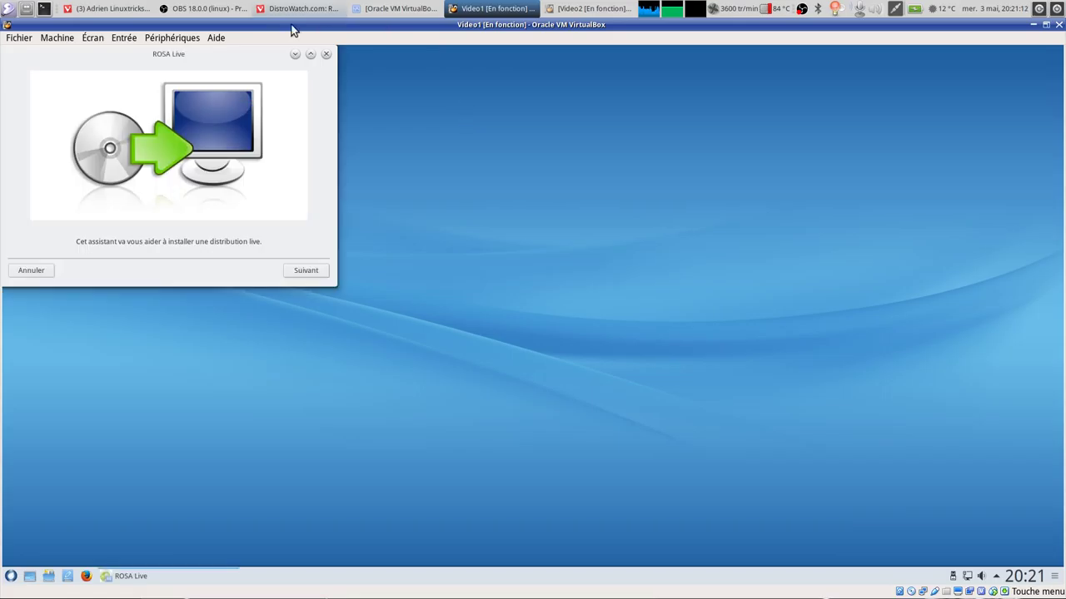
drag(248, 58, 592, 133)
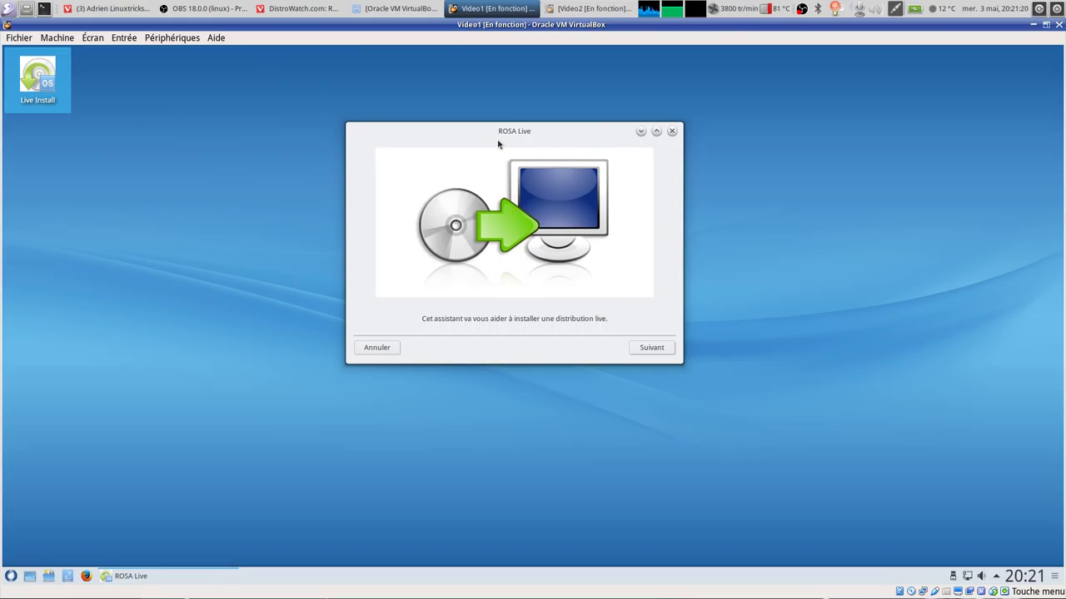
click(652, 348)
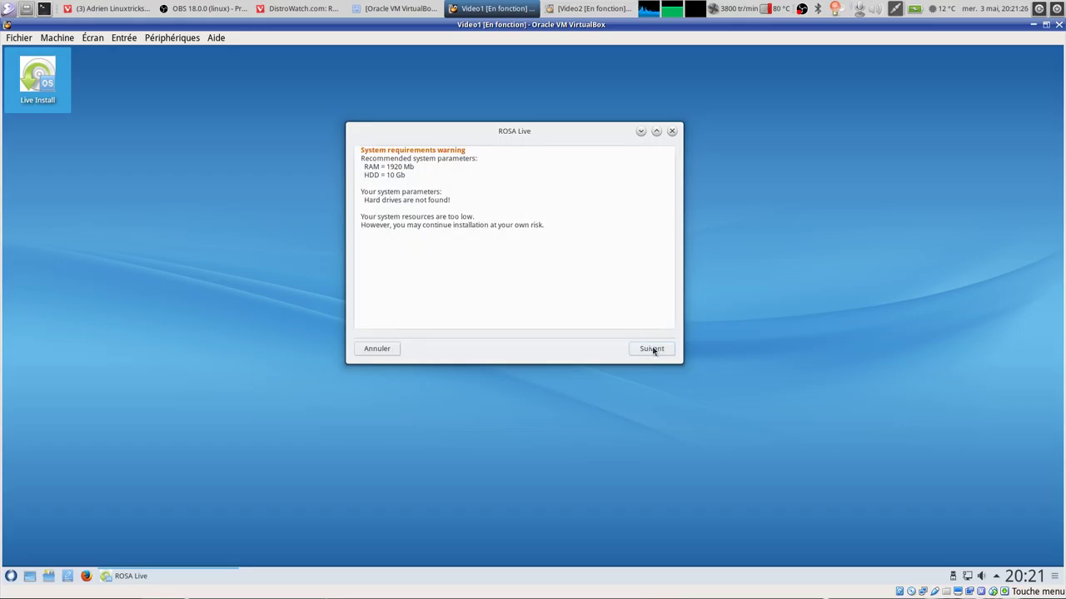
click(655, 352)
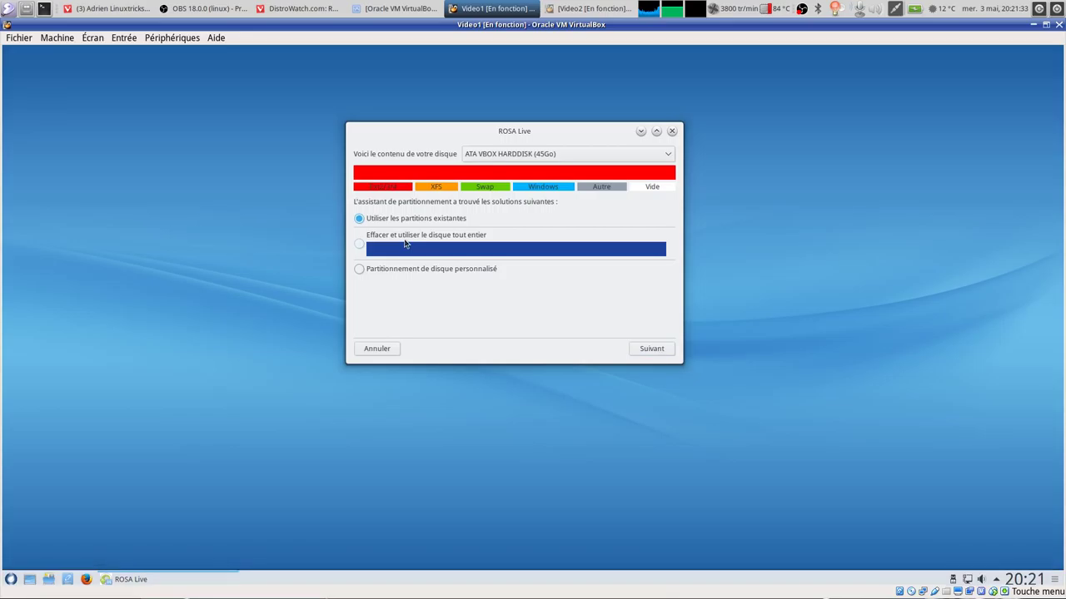
Choose "Effacer et utiliser le disque tout entier" for the ATA VBOX HARDDISK and start the installation
click(408, 240)
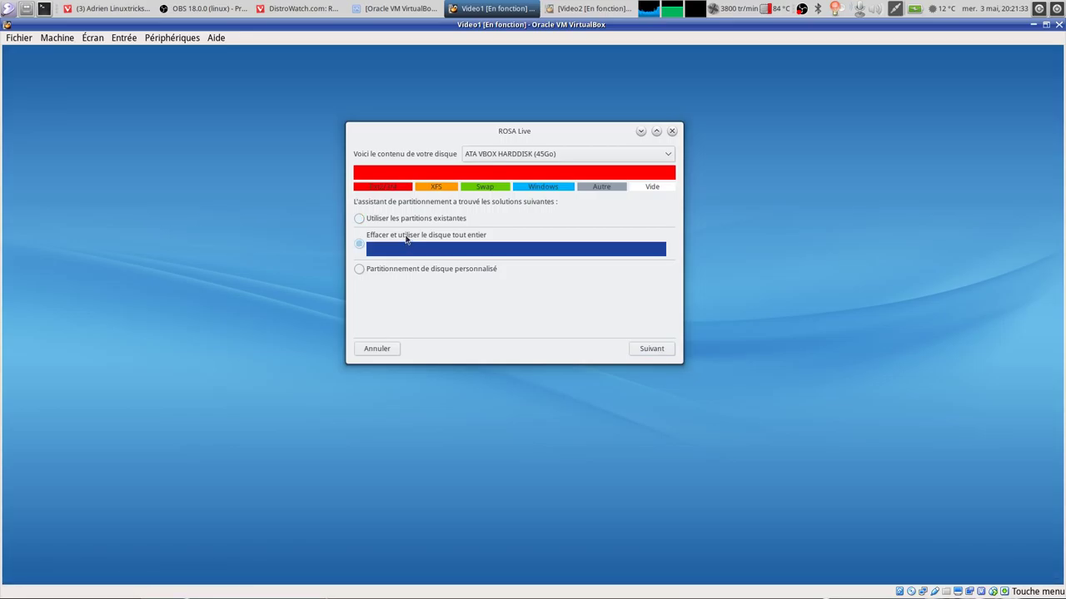
click(664, 350)
click(652, 348)
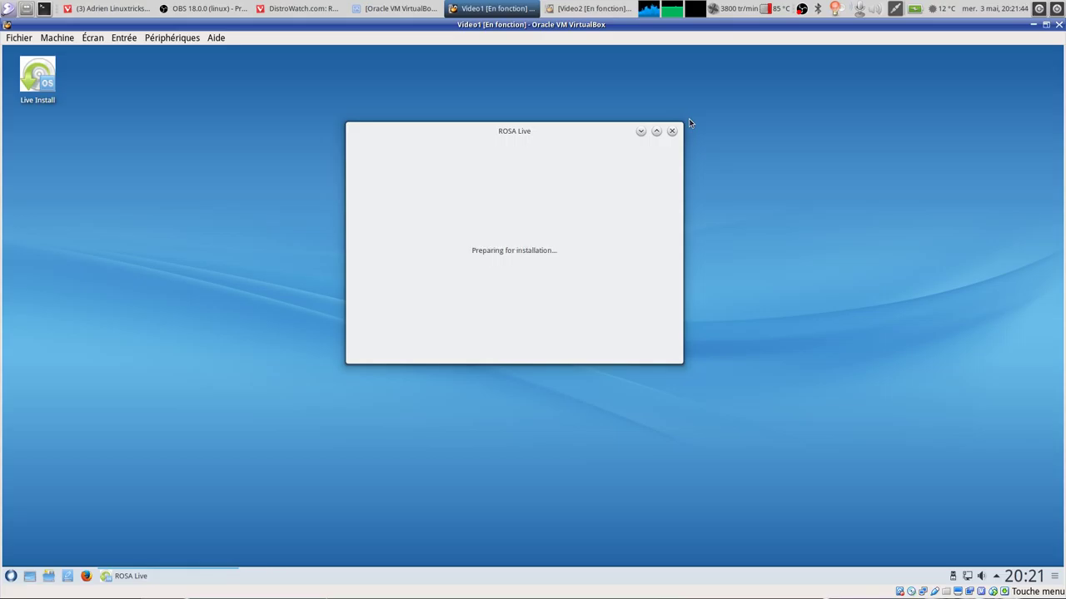
Switch to the Vivaldi browser and search for "!w rosa linux" in a new tab
click(301, 10)
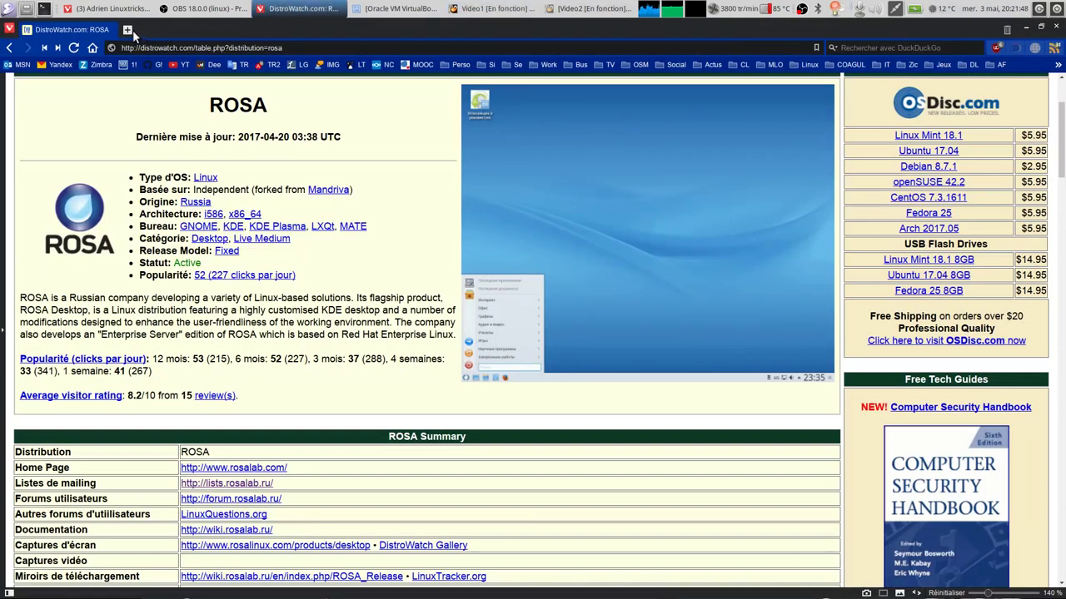
key(ctrl+t)
click(876, 47)
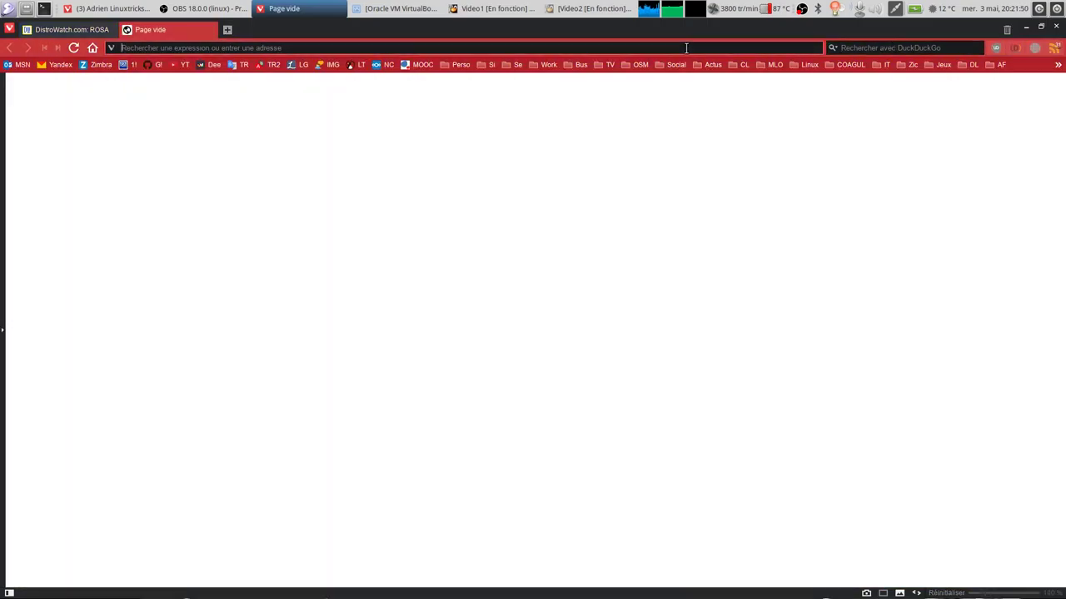
text(!w r)
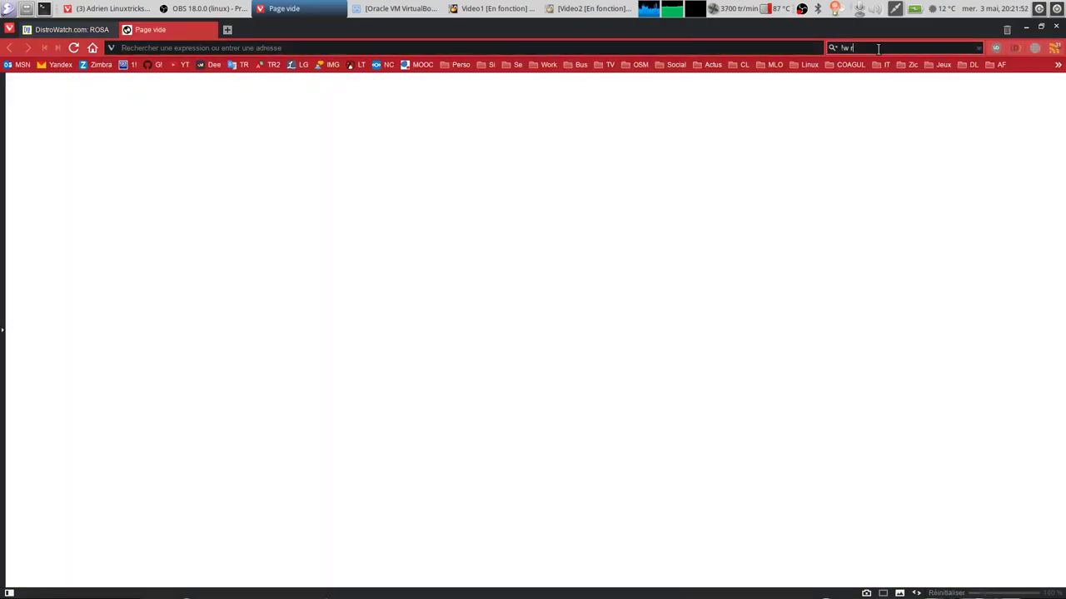
text(osa linux)
key(Return)
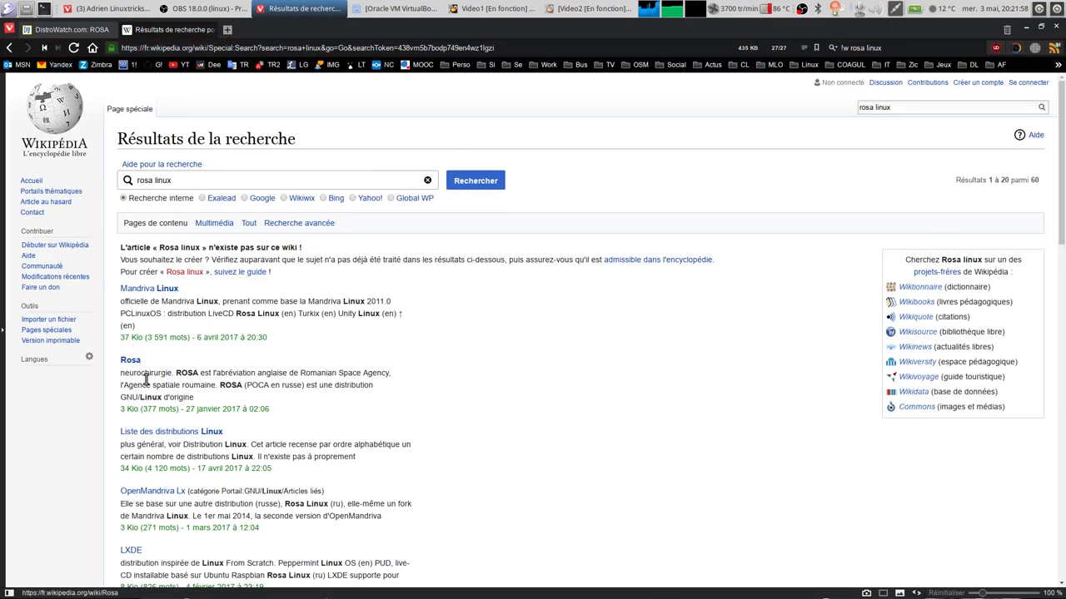
Look through the Wikipedia search results and open the article "Liste des distributions Linux"
scroll(191, 454, down, 3)
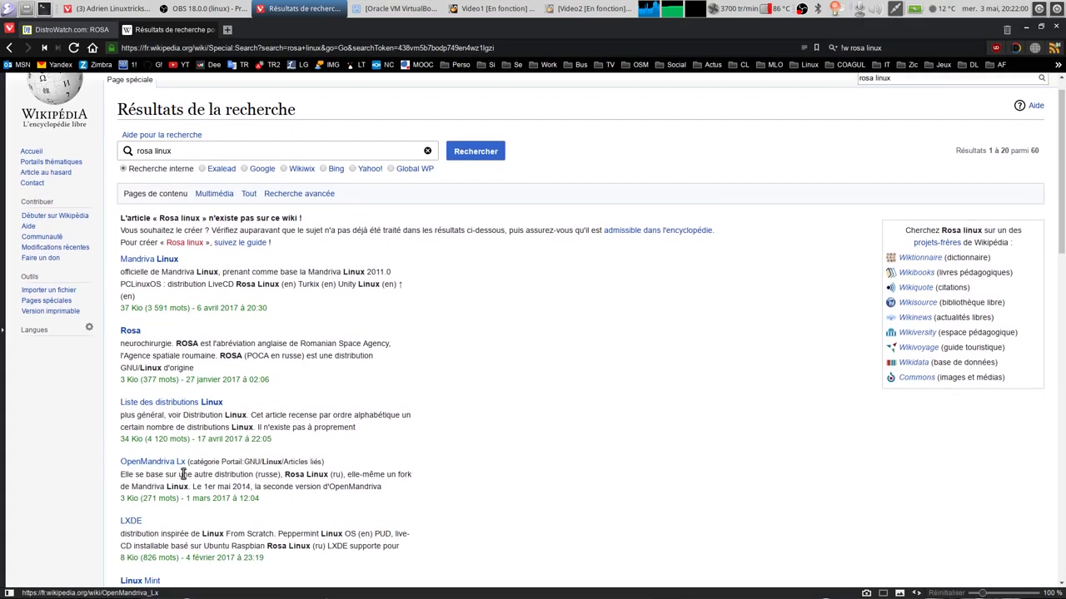
scroll(191, 451, down, 3)
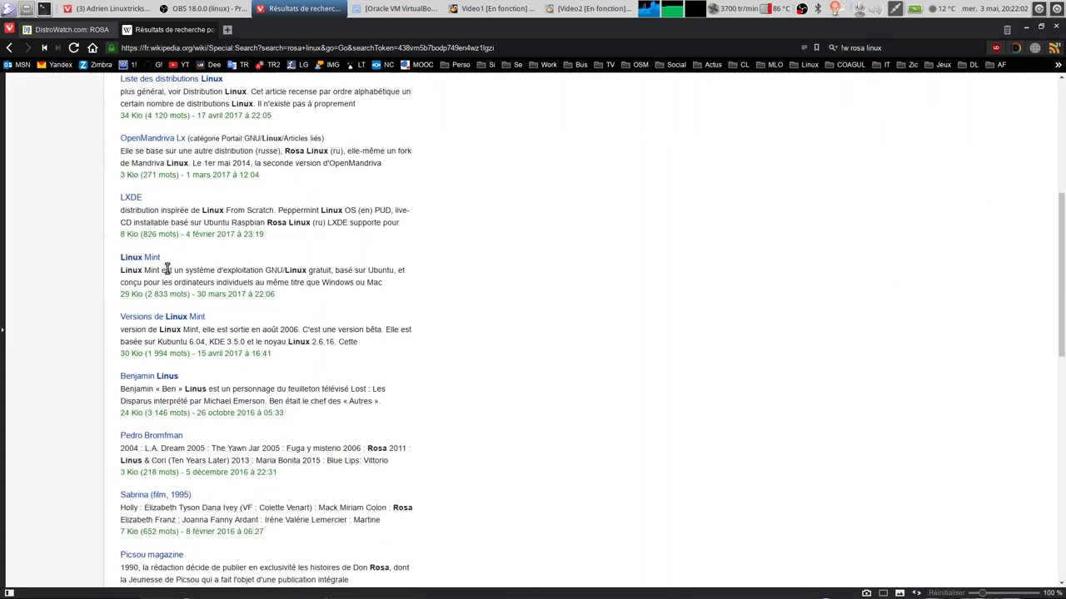
scroll(164, 278, up, 1)
scroll(163, 288, down, 2)
scroll(163, 283, up, 5)
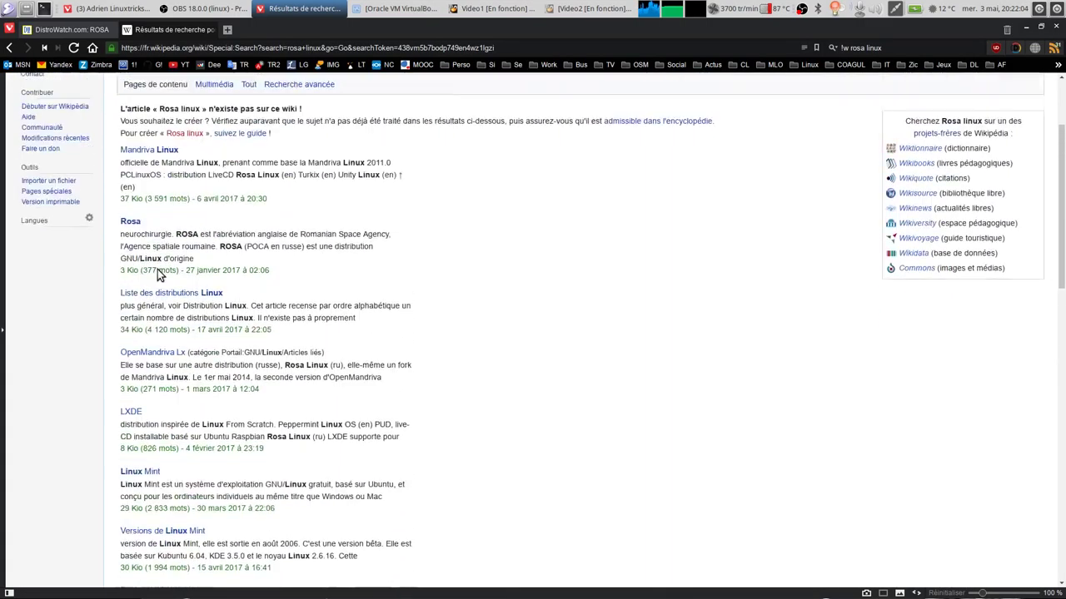
click(146, 343)
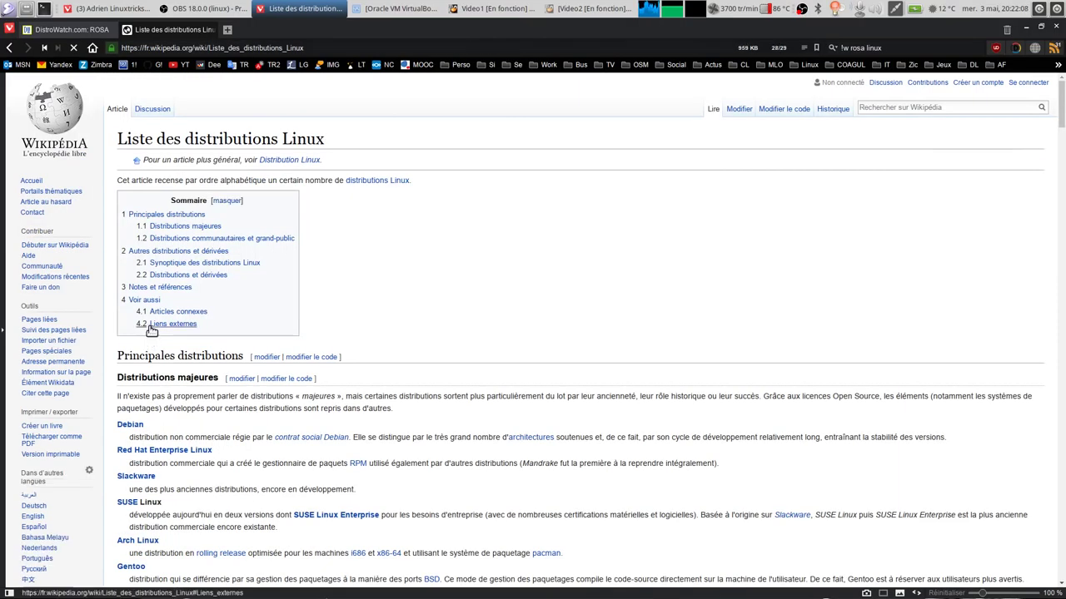
Find "rosa" within the list of Linux distributions and open the linked ROSA article
scroll(464, 253, down, 2)
key(ctrl+f)
text(rosa)
click(128, 340)
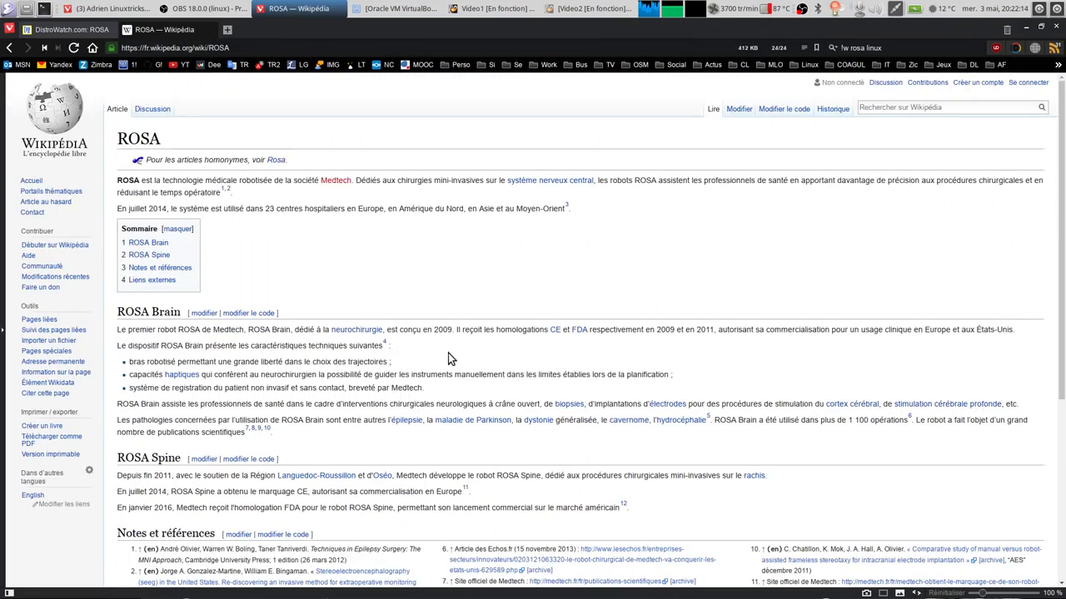
Search the web for "rosa linux wikipedia" and open the English Wikipedia article on ROSA Linux
click(144, 46)
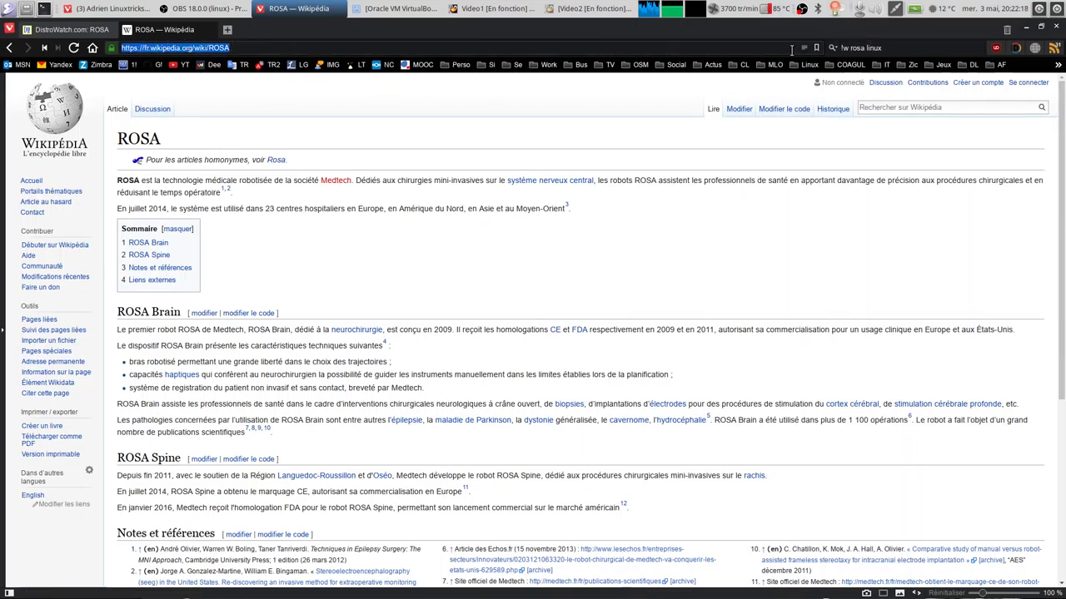
key(ctrl+k)
text(rosa linux wikipedia)
key(Return)
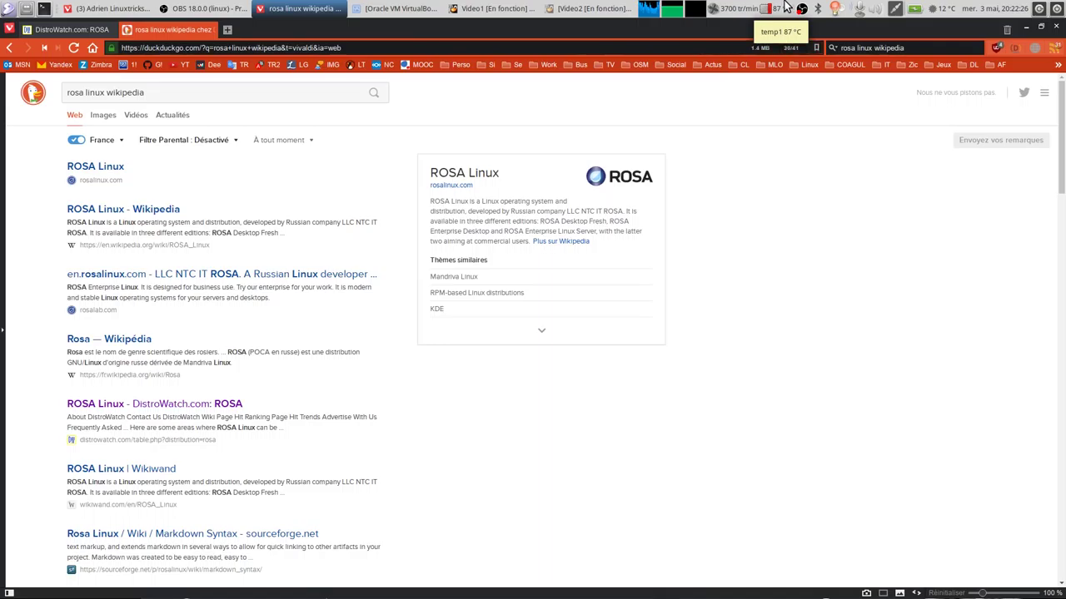
click(118, 209)
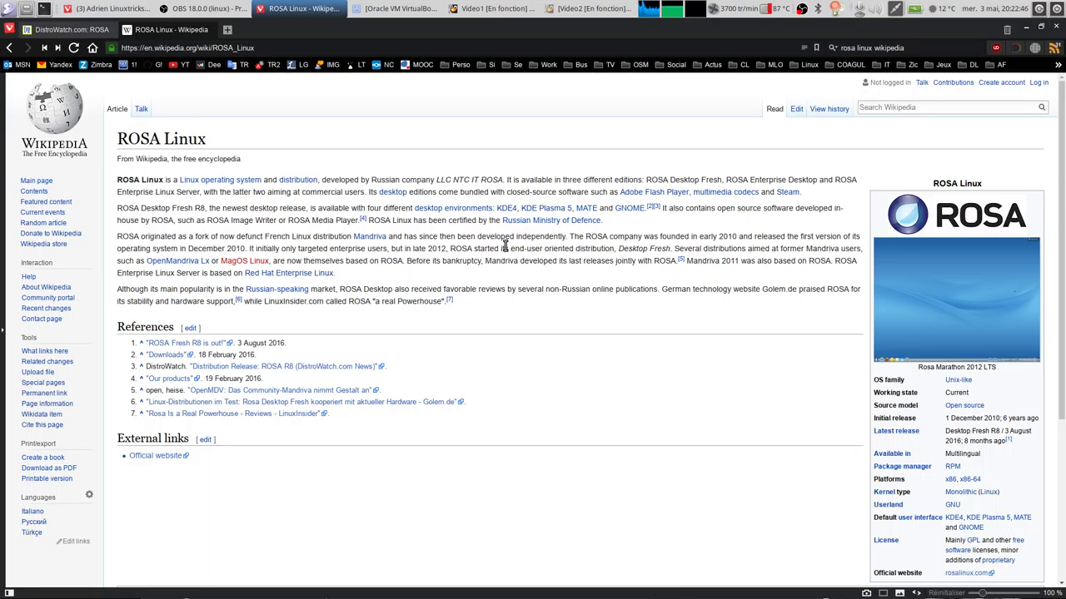
Open the official website from the ROSA Linux article and check the installation progress in the Video1 virtual machine
scroll(611, 243, down, 1)
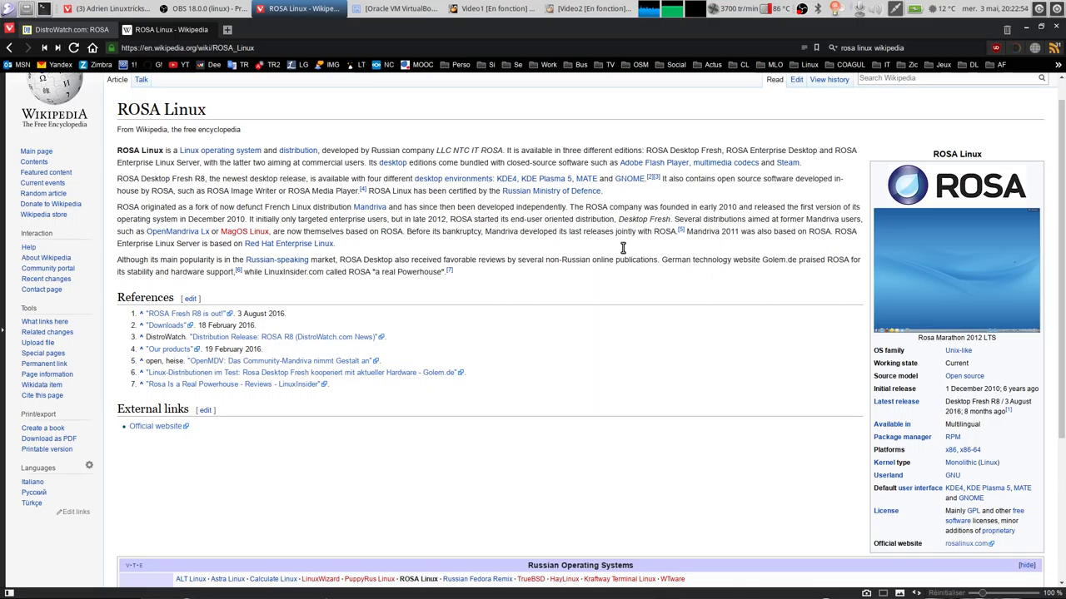
click(967, 542)
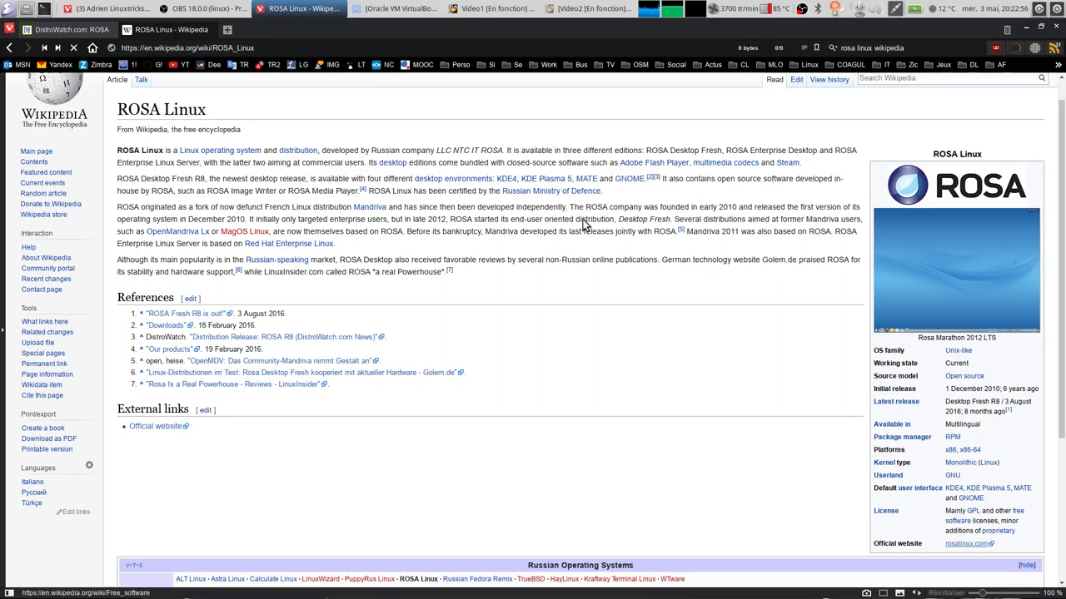
click(491, 8)
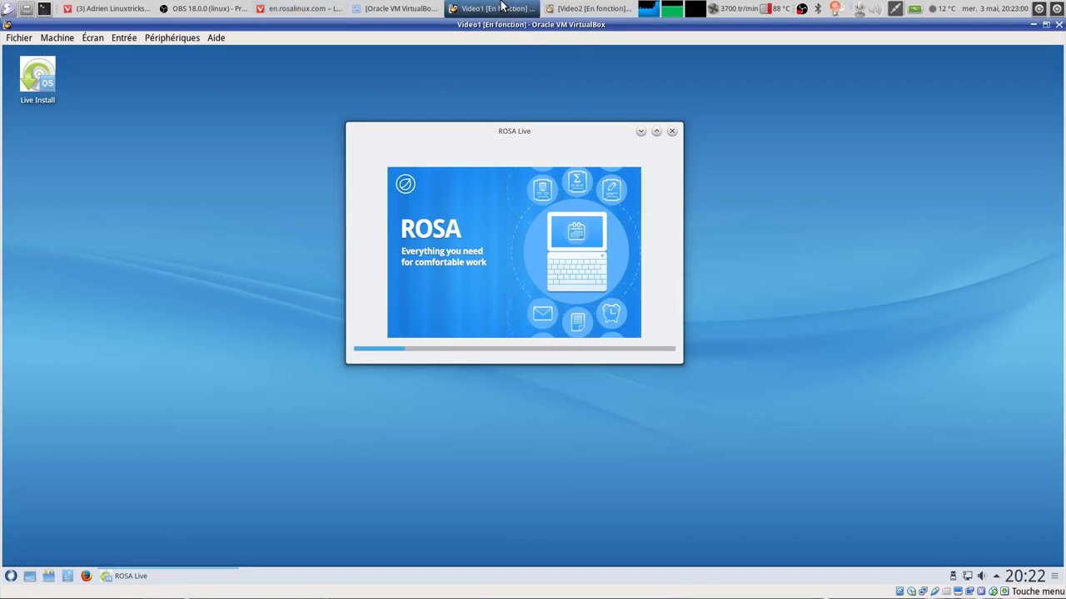
click(502, 7)
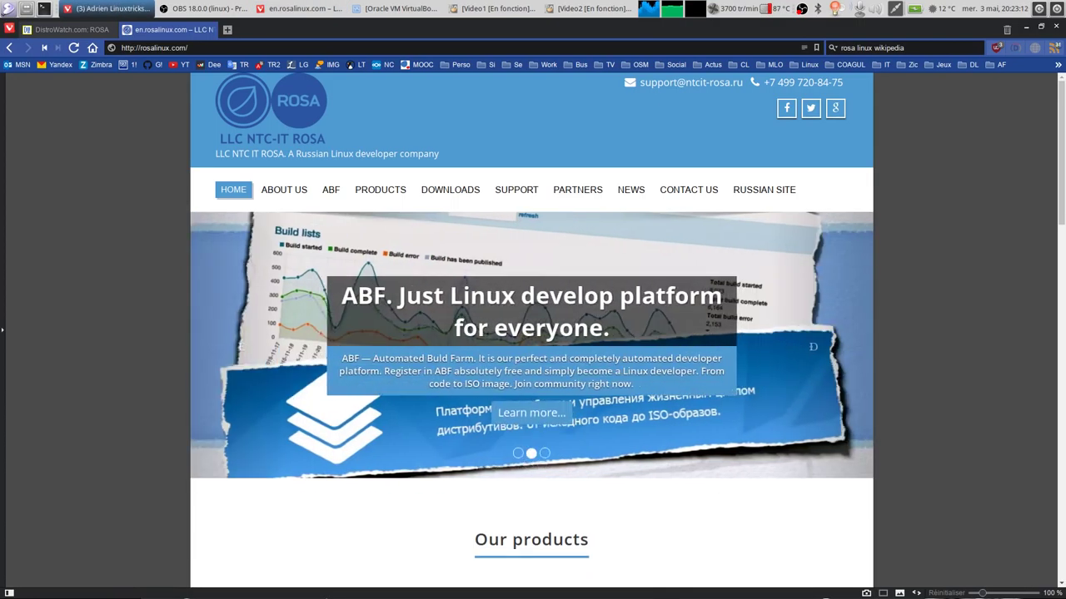
click(307, 49)
text(http://wiki.rosalab.ru/en/index.php/Main_Page)
key(Return)
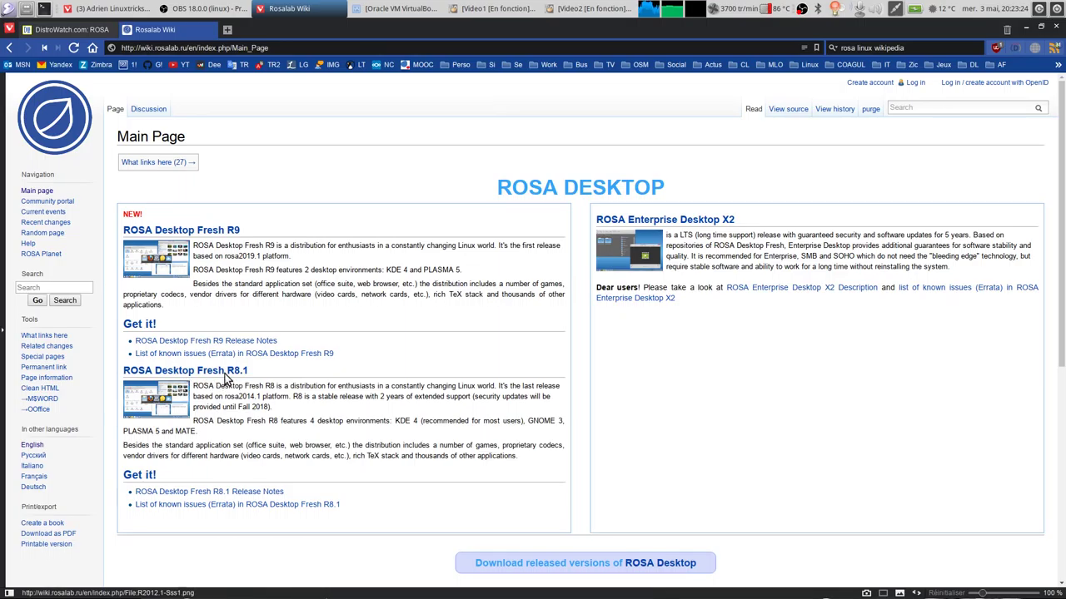
drag(225, 400, 262, 391)
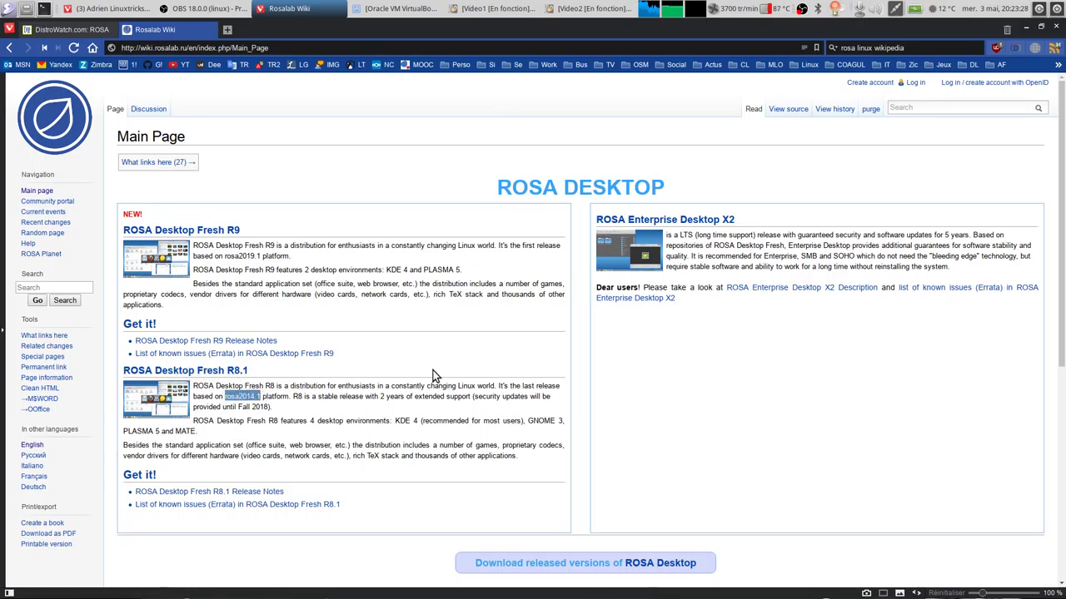
scroll(433, 370, up, 4)
scroll(421, 357, down, 3)
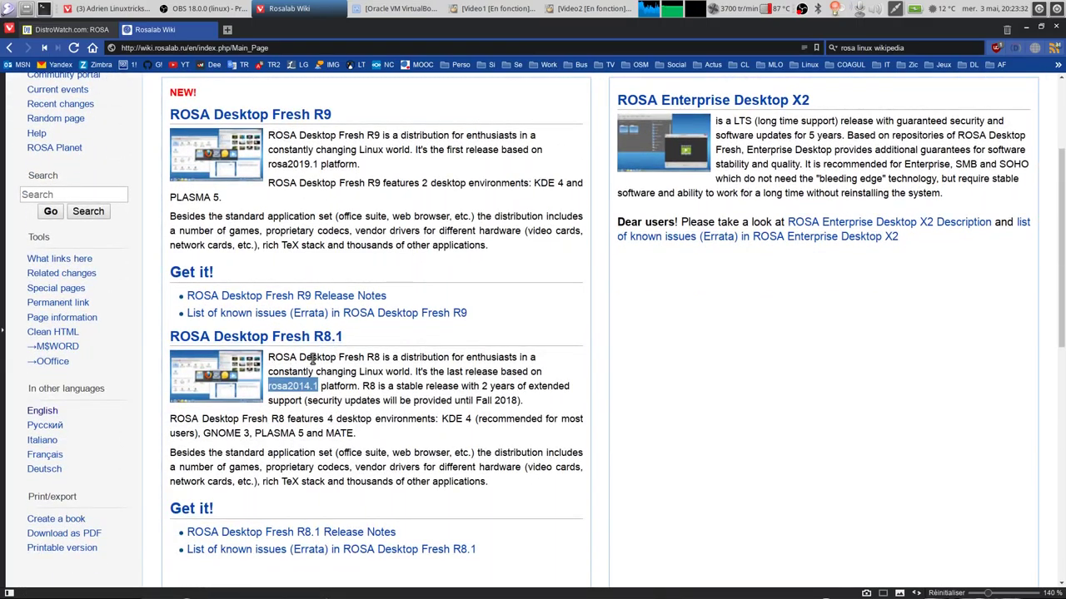
Open the ROSA Desktop Fresh R9 page and examine its desktop environments, additional software and alternative desktop environments
click(316, 122)
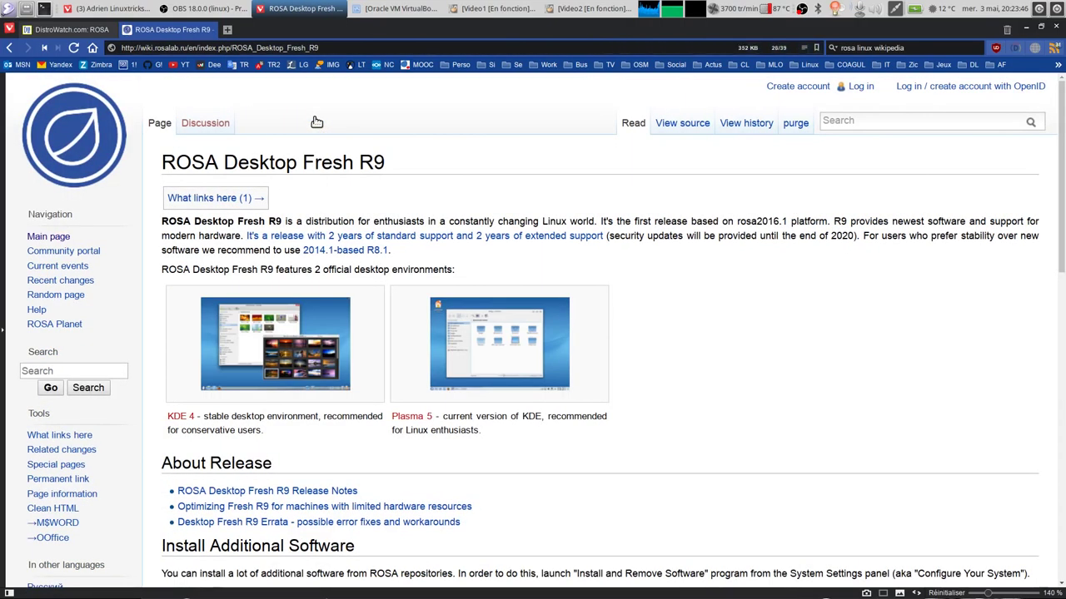
scroll(699, 258, down, 2)
scroll(700, 262, down, 1)
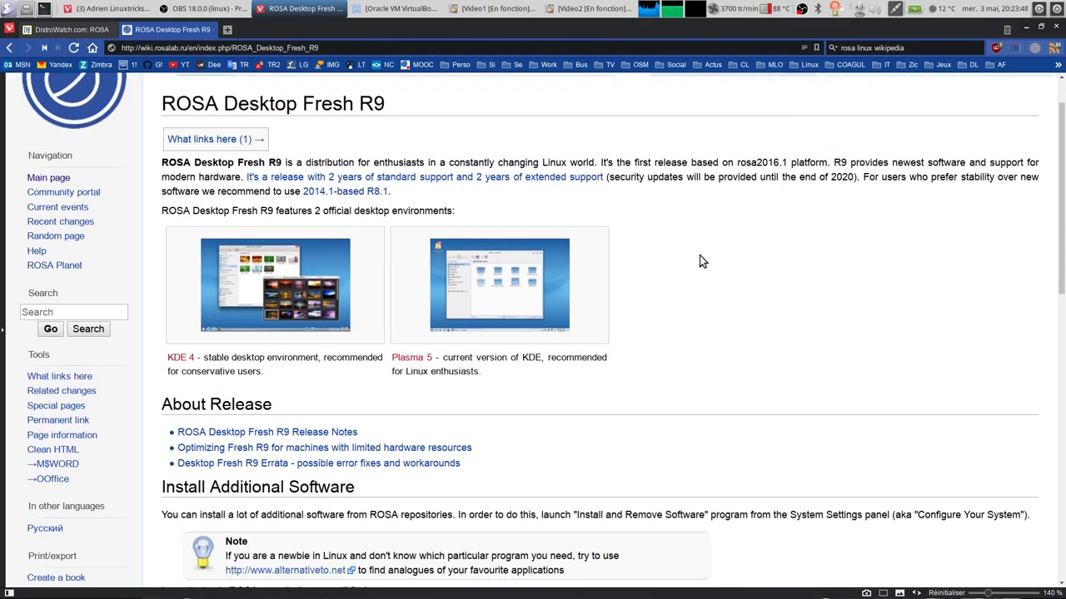
scroll(701, 260, down, 3)
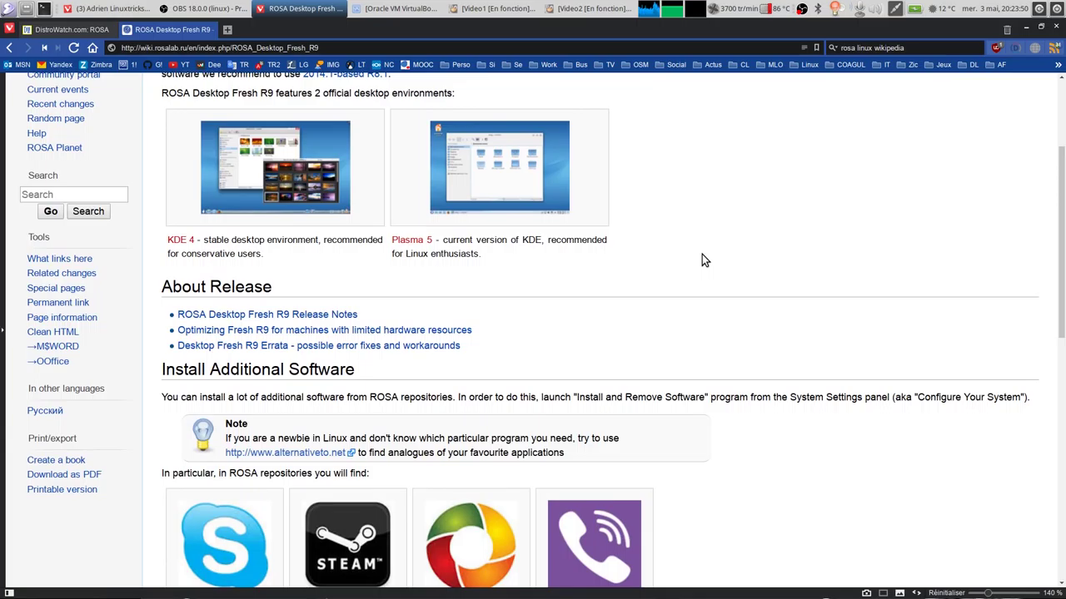
scroll(701, 258, down, 4)
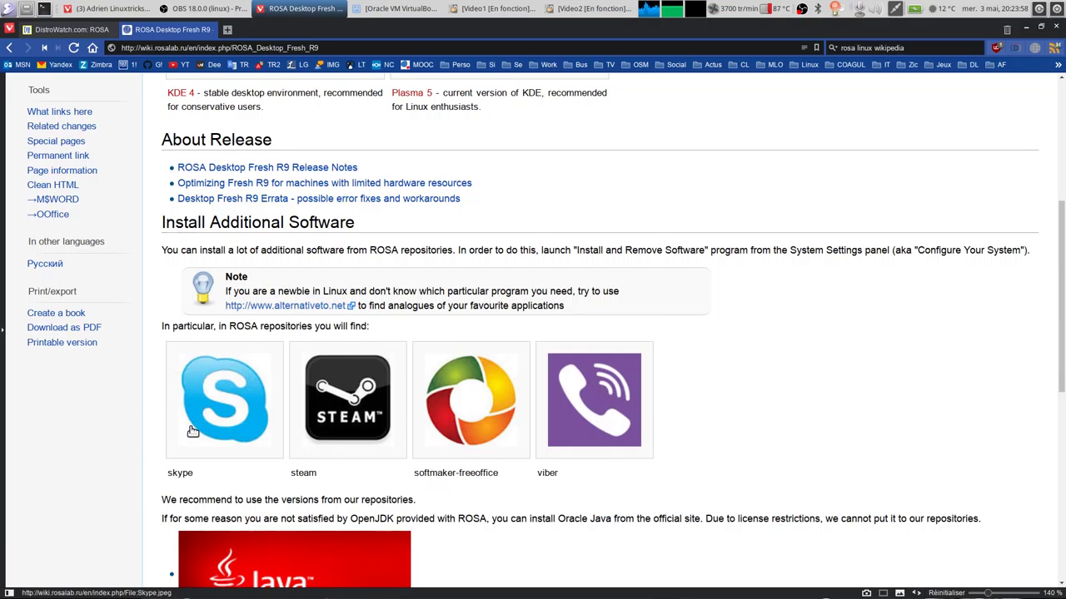
scroll(577, 430, down, 2)
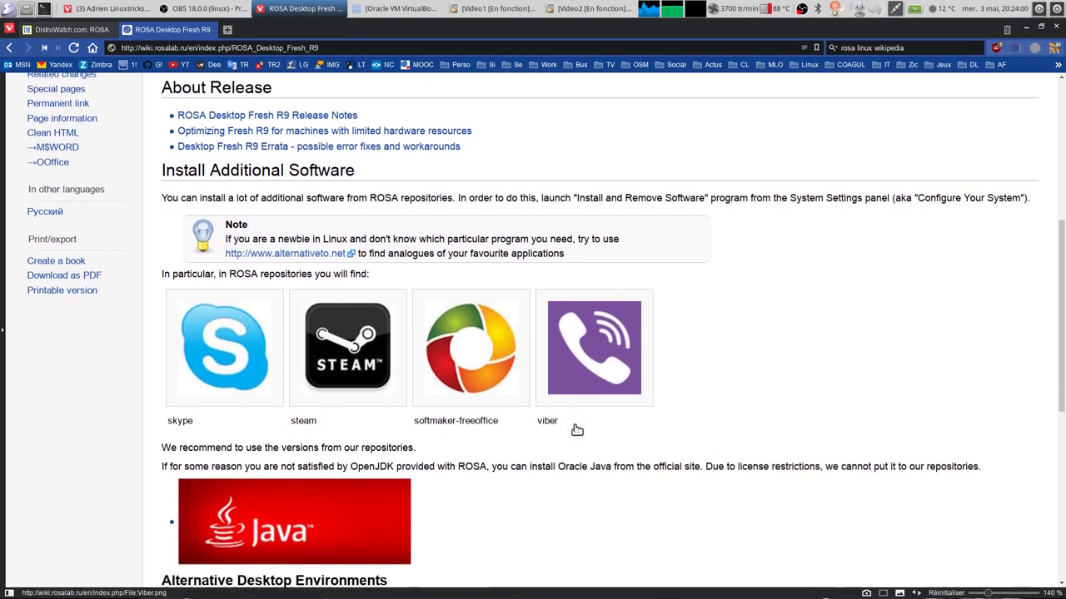
scroll(577, 430, down, 7)
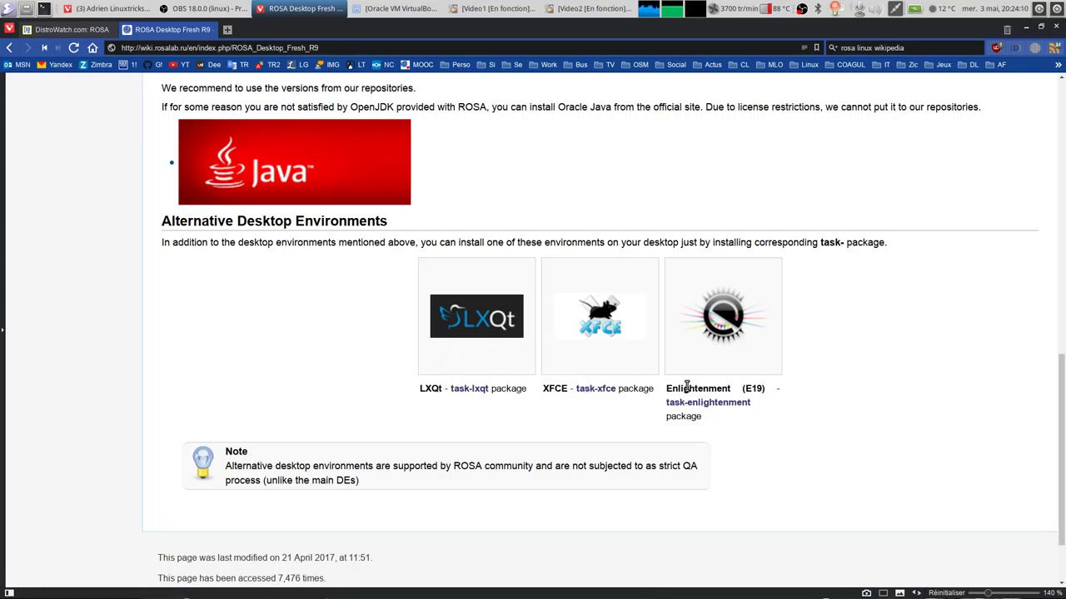
scroll(305, 150, up, 1)
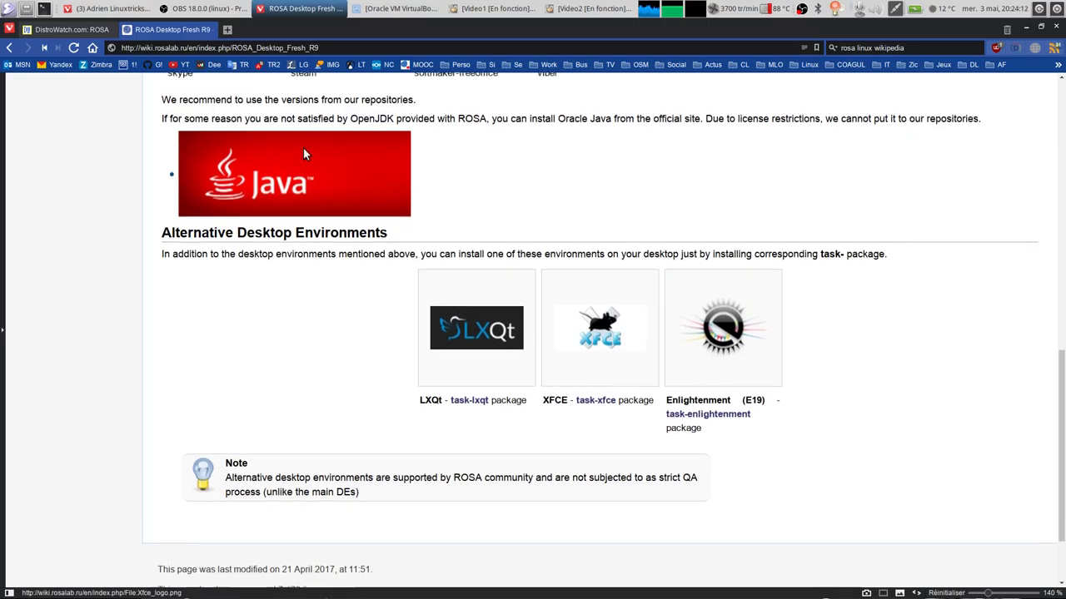
Return to the wiki's main page and review the ROSA Enterprise Desktop X2 description
click(9, 47)
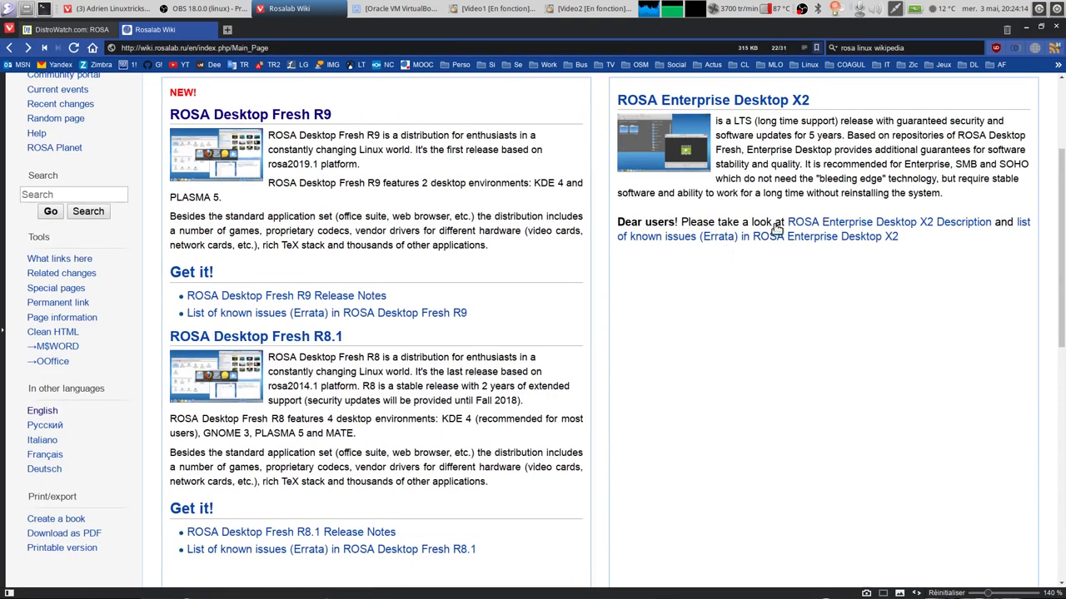
scroll(797, 221, up, 2)
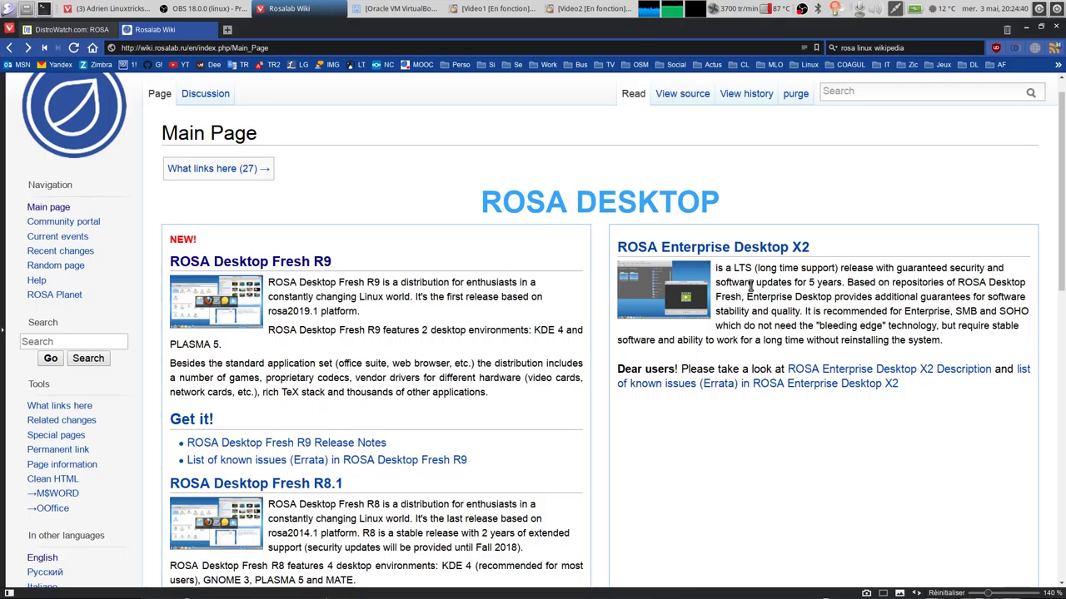
Check the ROSA Live installation progress in the Video1 virtual machine
click(487, 9)
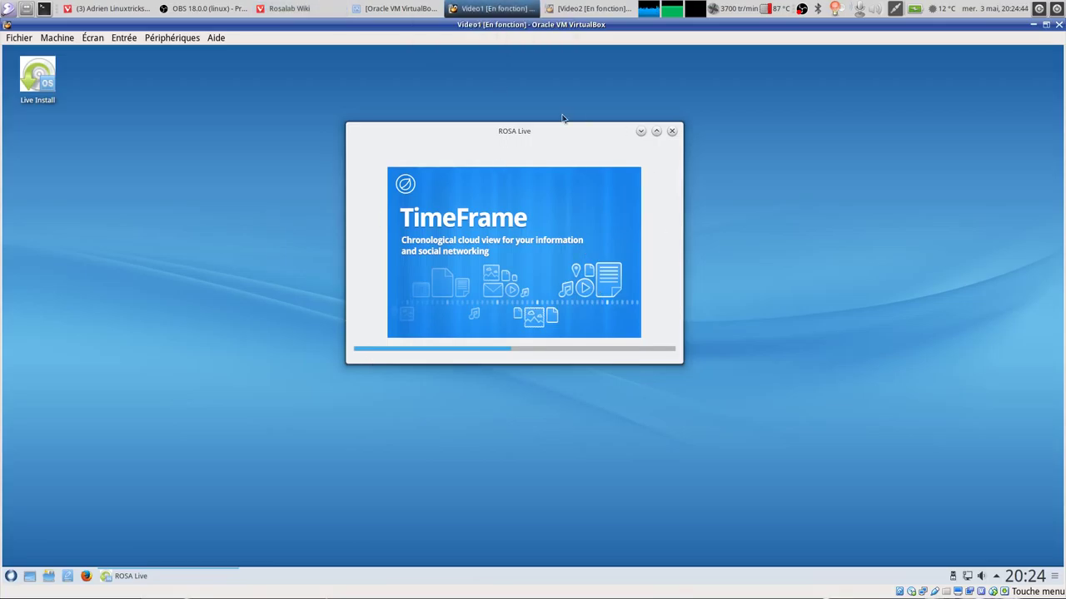
drag(545, 133, 580, 139)
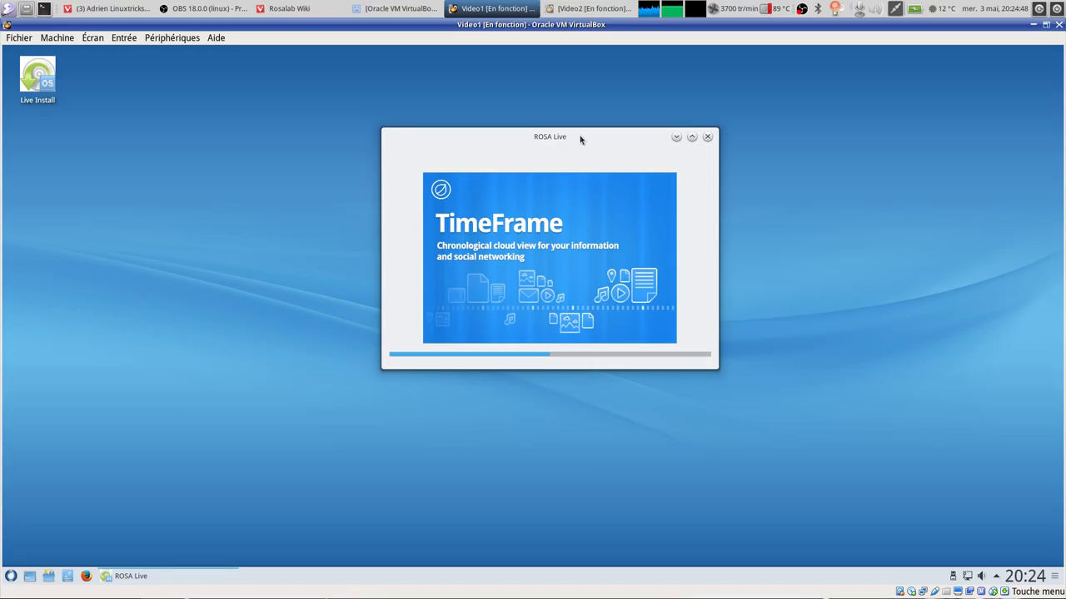
In the Video2 virtual machine's ROSA Enterprise Linux Server installer, skip the media test and set the installation language to French
click(583, 9)
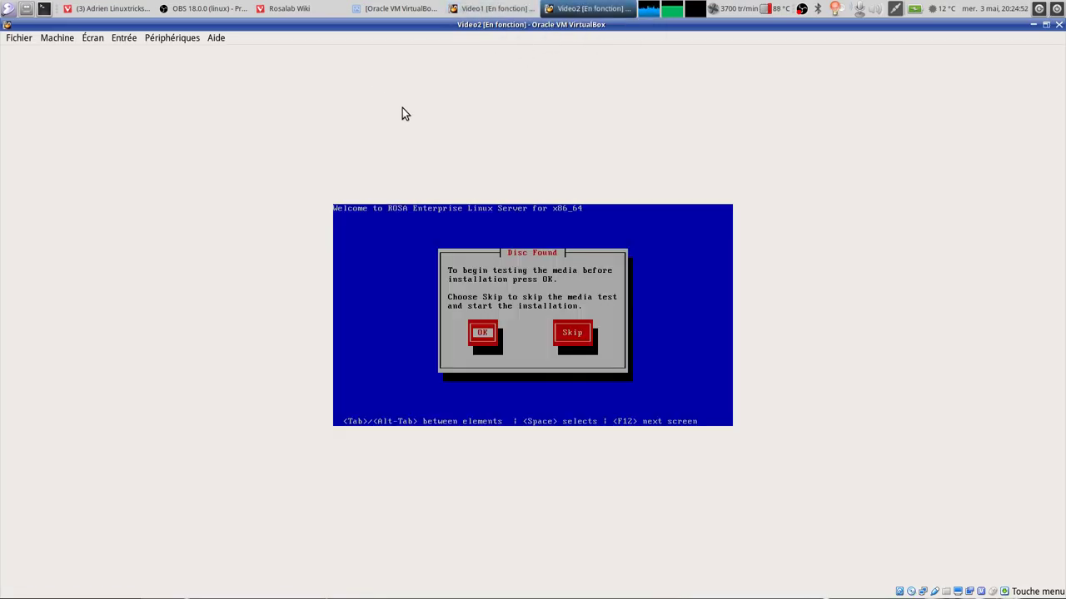
key(Tab)
key(Return)
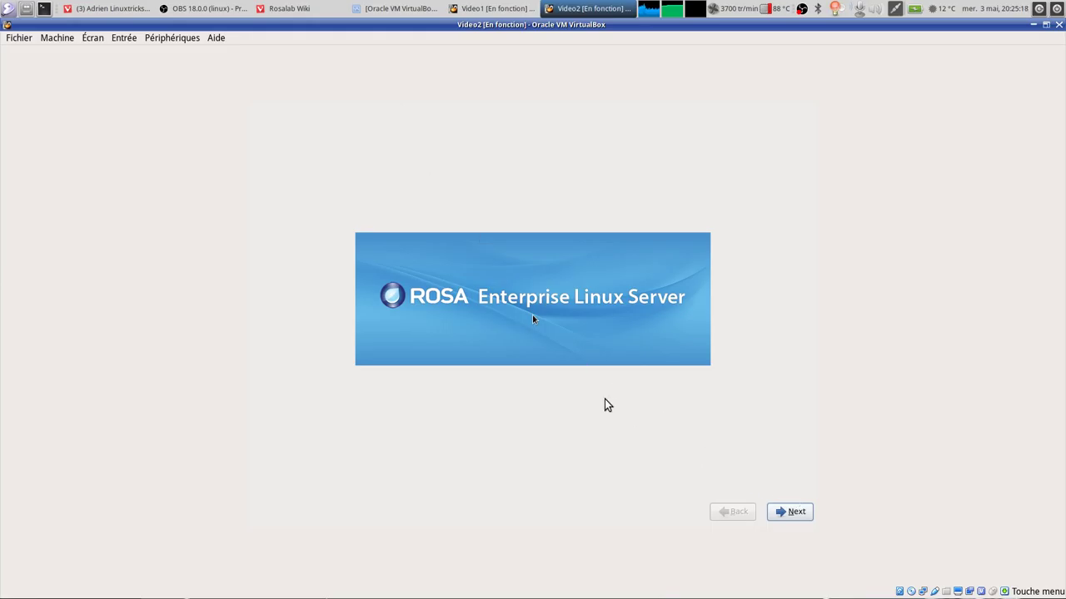
click(801, 515)
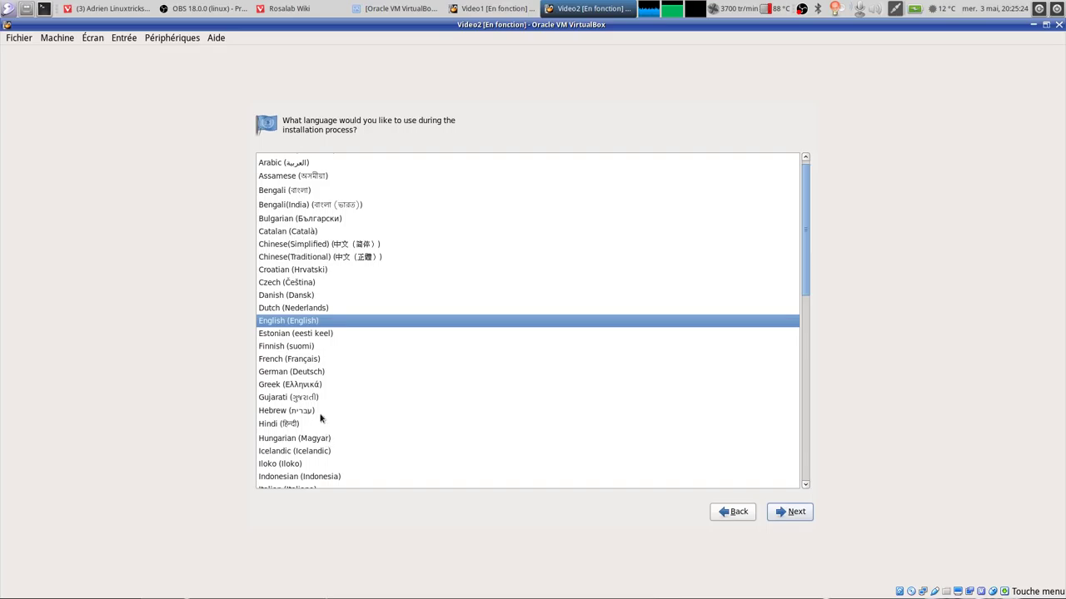
click(328, 360)
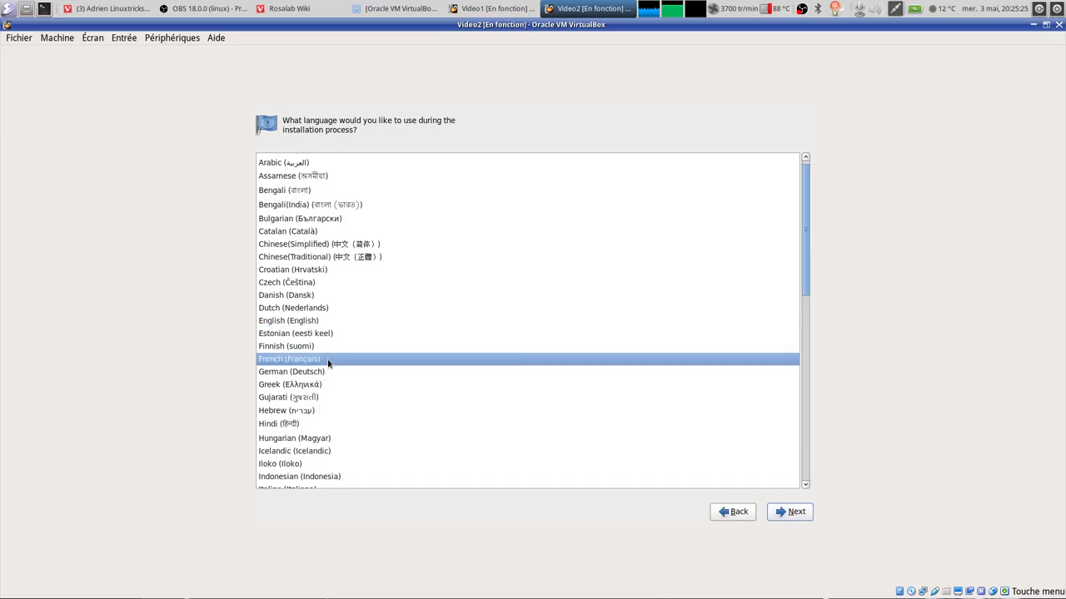
click(801, 519)
click(787, 512)
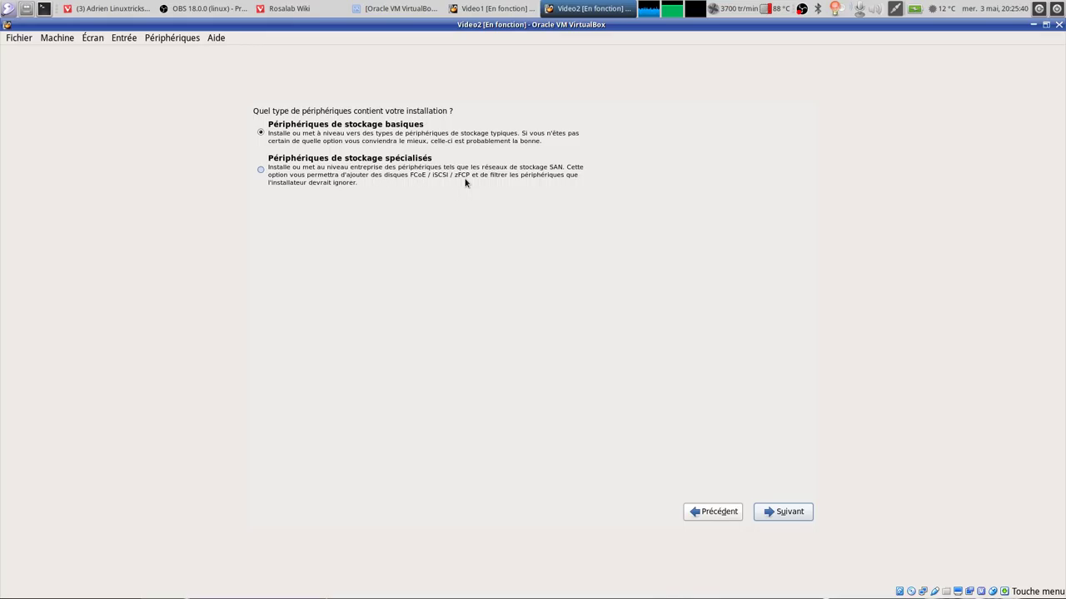
Choose basic storage devices and a new installation, and continue to the root password page
click(806, 512)
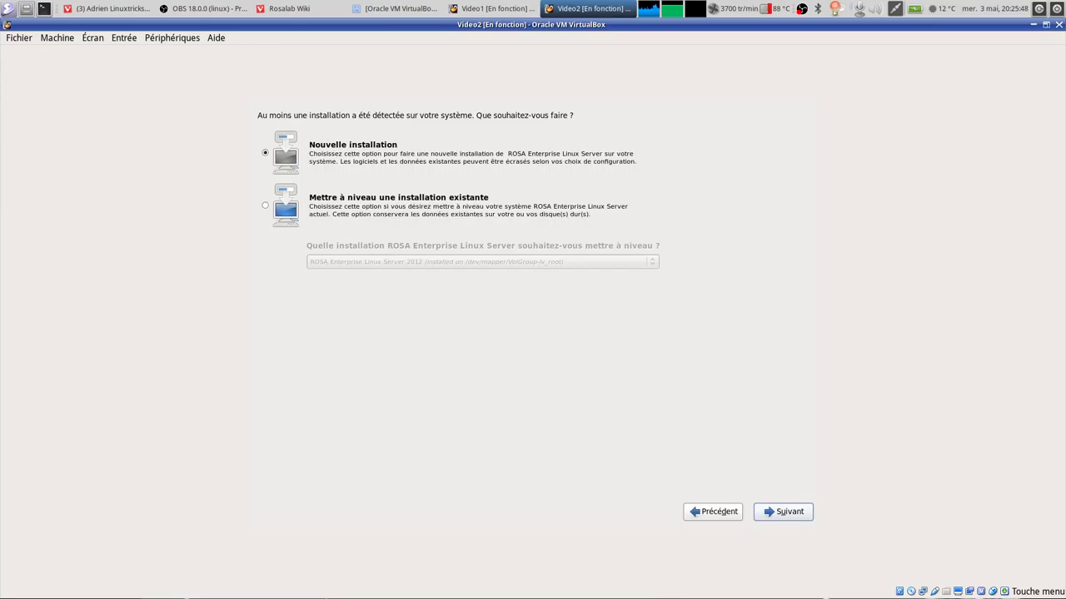
click(787, 512)
click(796, 513)
click(787, 512)
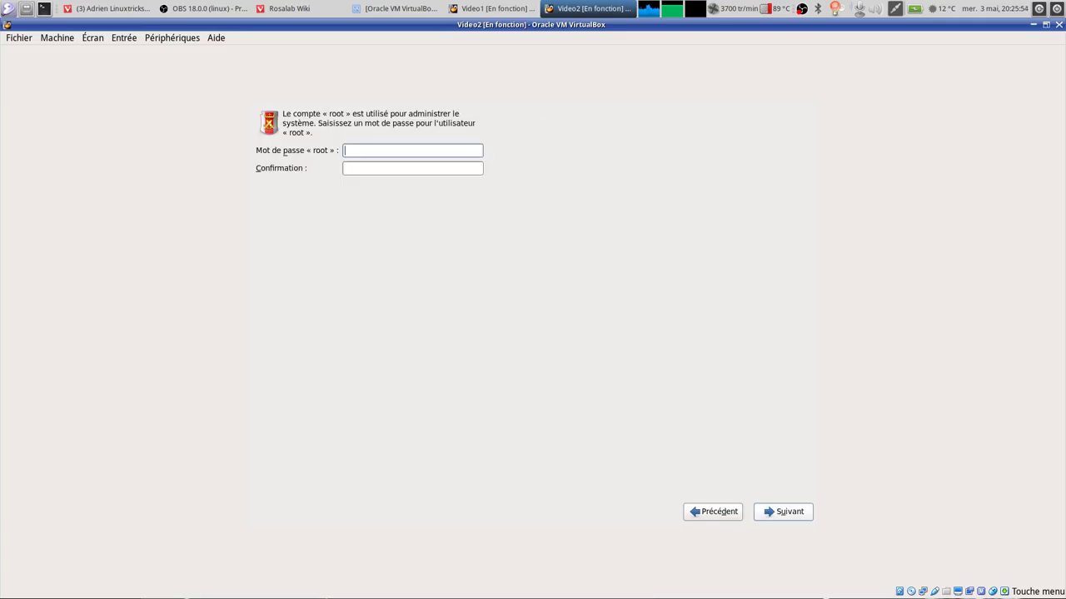
Enter and confirm the root password for the server installation, and accept it despite its weakness
text(********)
key(Tab)
text(********)
click(781, 512)
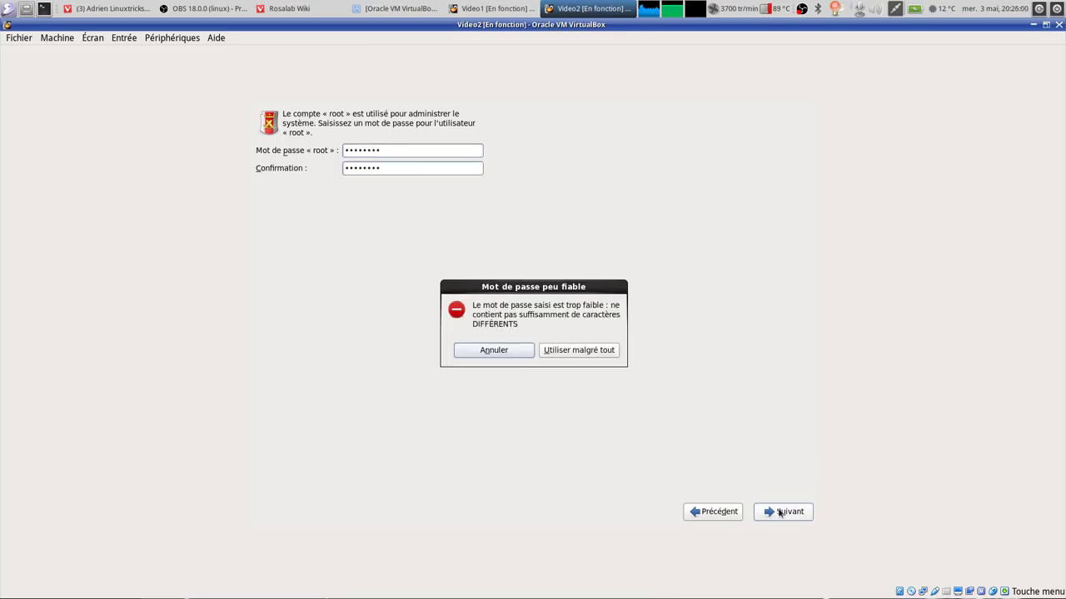
click(578, 349)
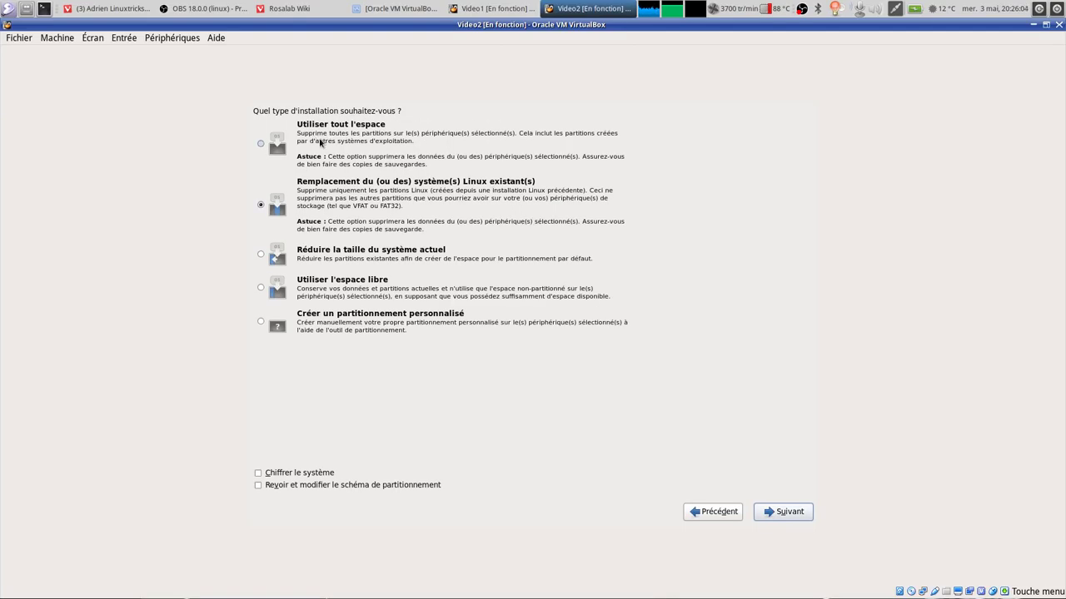
Choose to use all the disk space with system encryption and partition scheme review enabled, and proceed with the installation
click(320, 143)
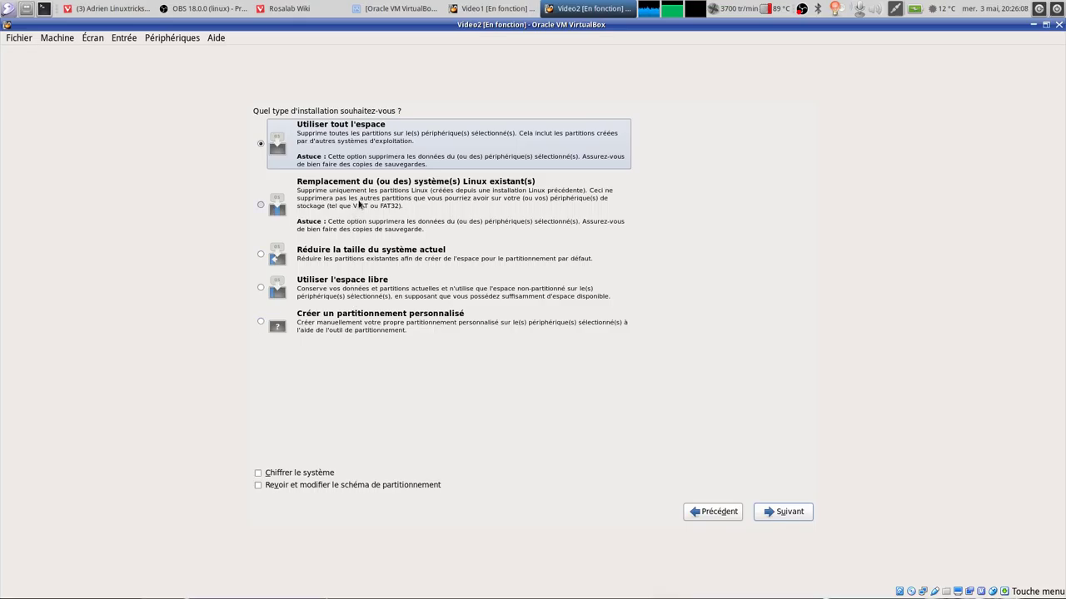
click(308, 476)
click(311, 487)
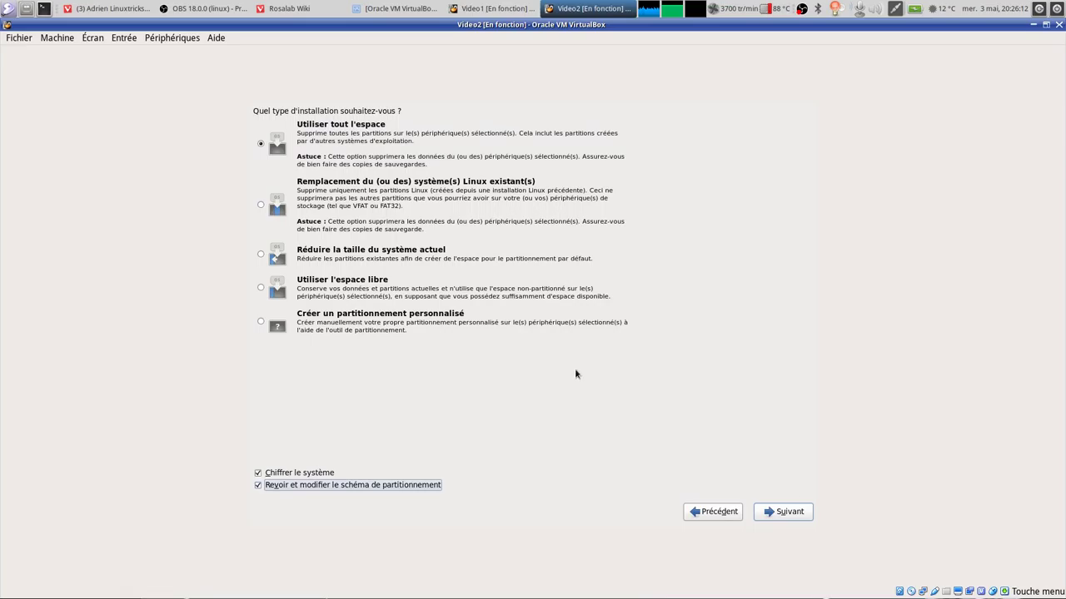
click(775, 513)
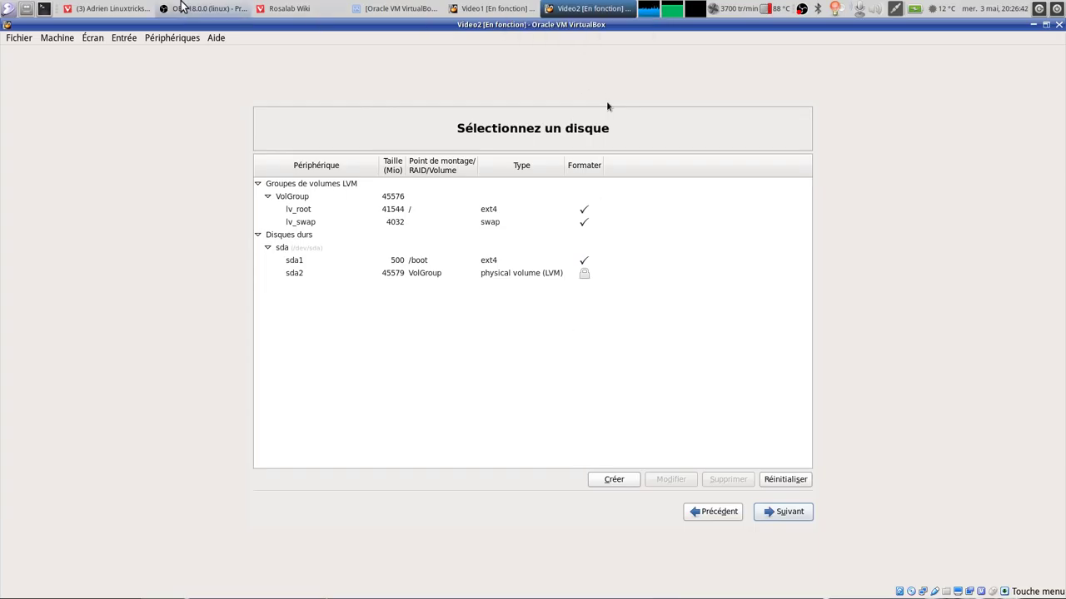
Reset the Video2 virtual machine and remove ROSA-Server-2012-x86_64-DVD.iso from its optical drive
click(171, 37)
mouse_move(57, 37)
click(58, 114)
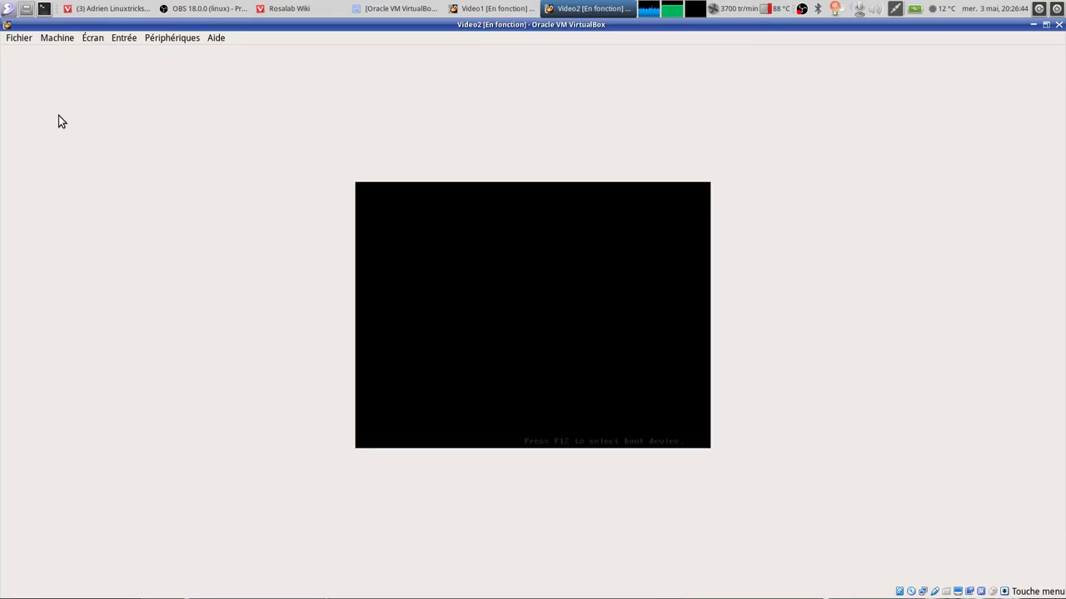
click(172, 37)
mouse_move(200, 53)
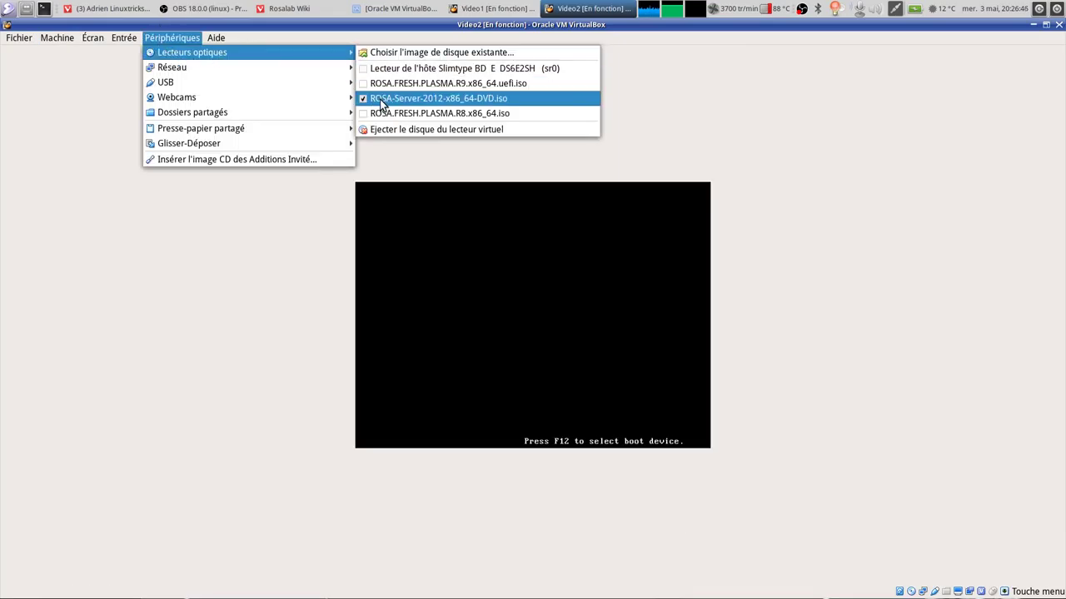
click(374, 98)
click(508, 354)
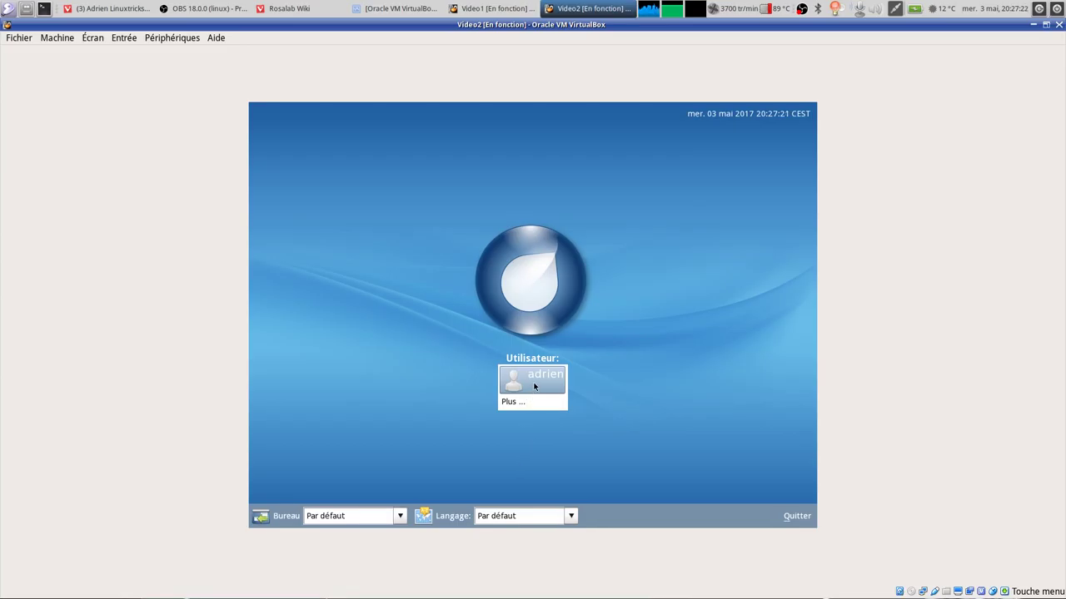
Log in to the installed ROSA server desktop with the listed user's account password and open a terminal
click(534, 387)
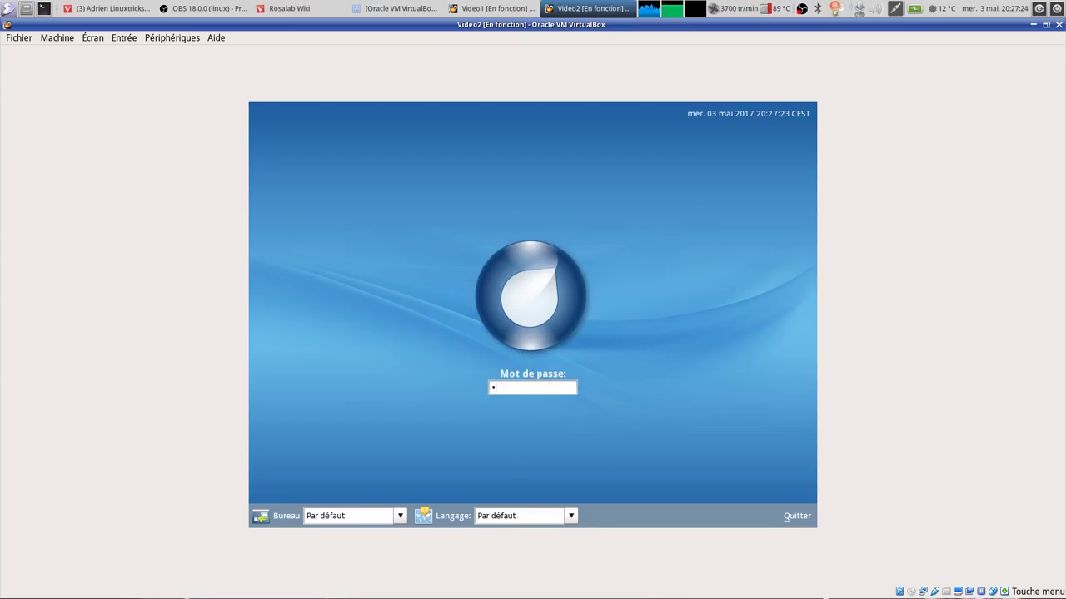
key(Return)
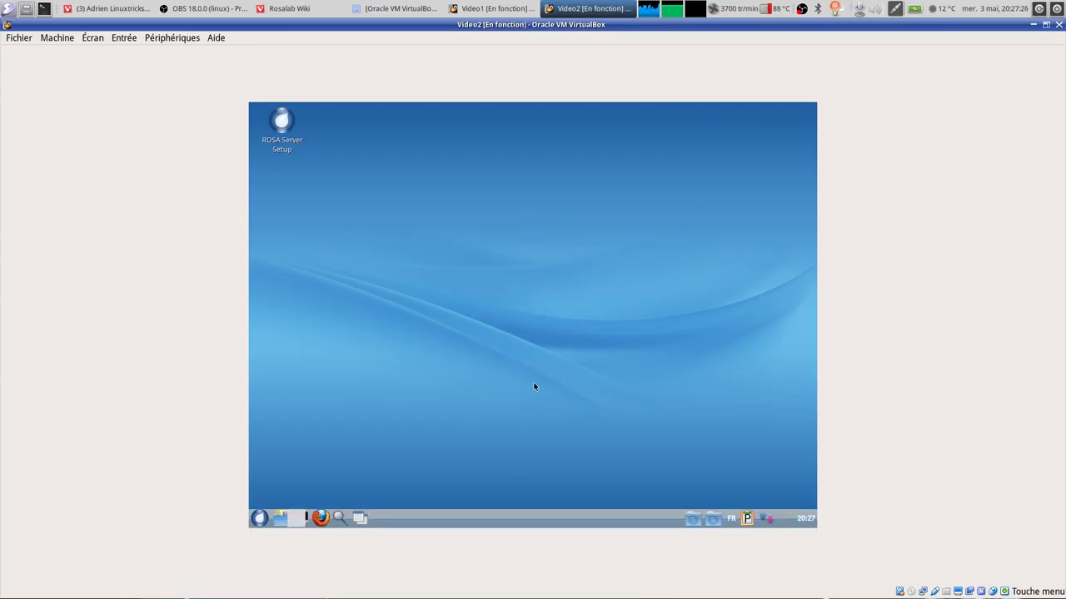
click(298, 520)
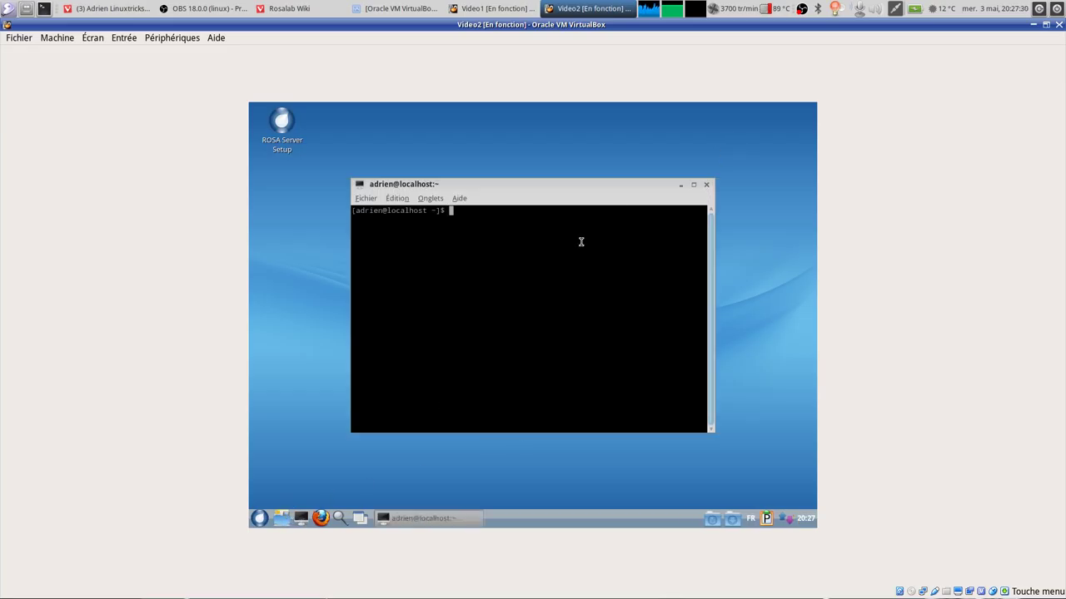
Examine the server's processes and memory use with htop, and check the installation in the Video1 virtual machine
text(htop)
key(Return)
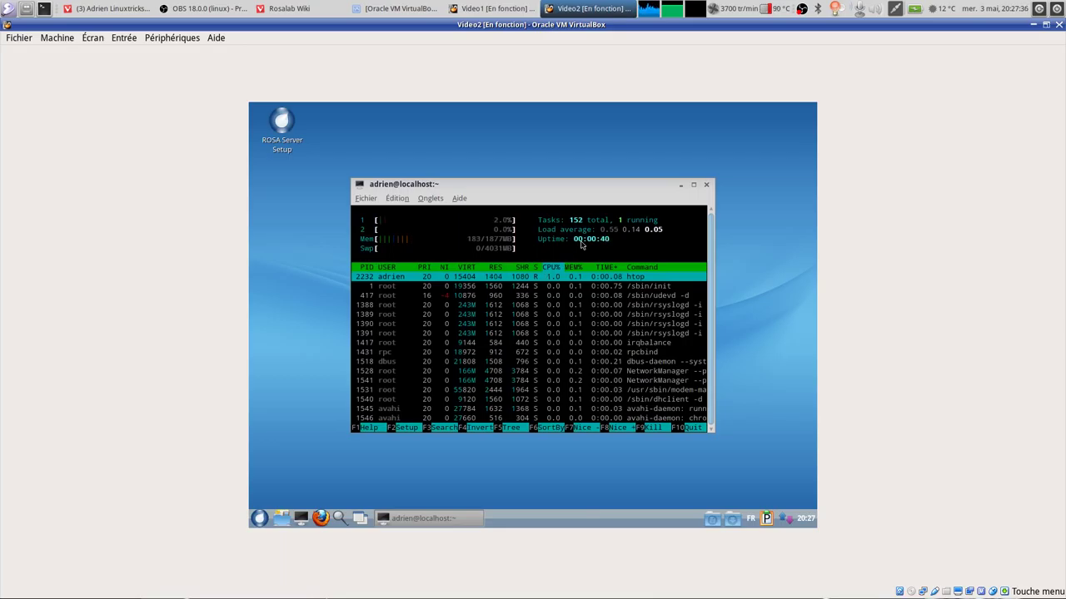
key(q)
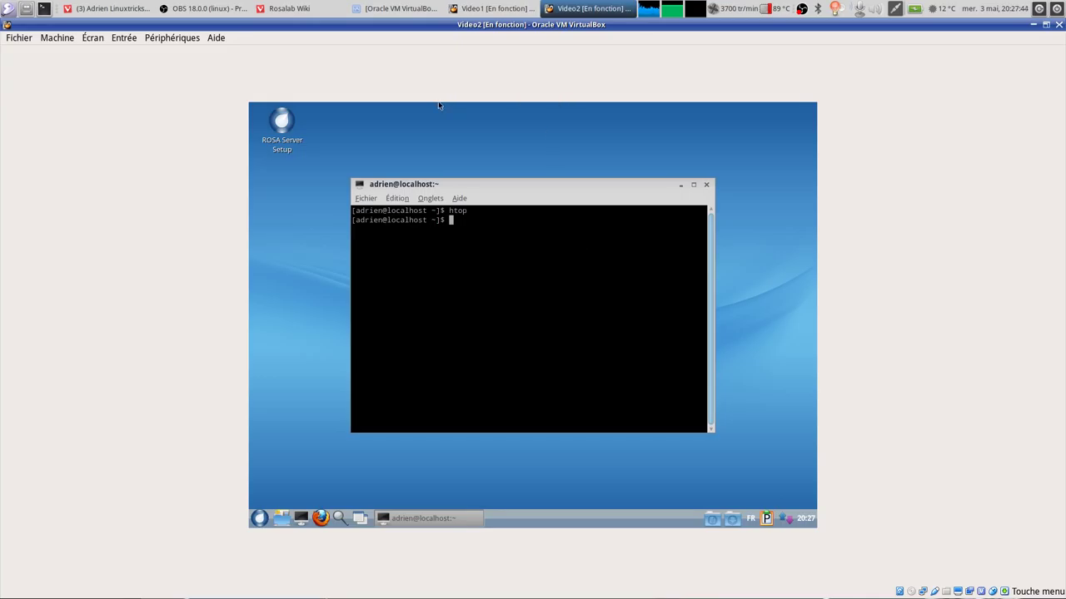
click(492, 9)
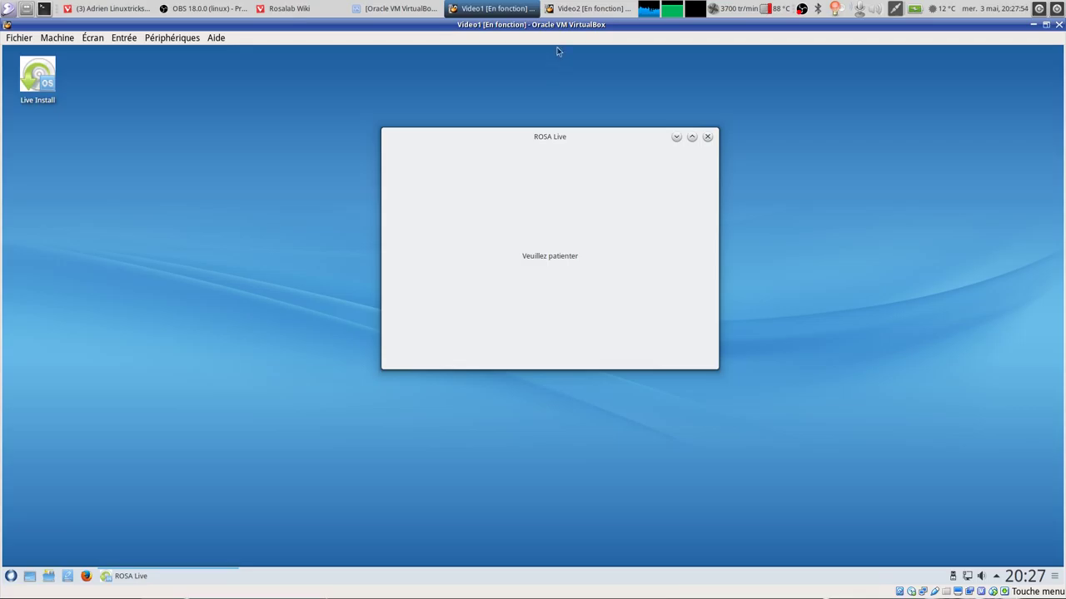
click(587, 9)
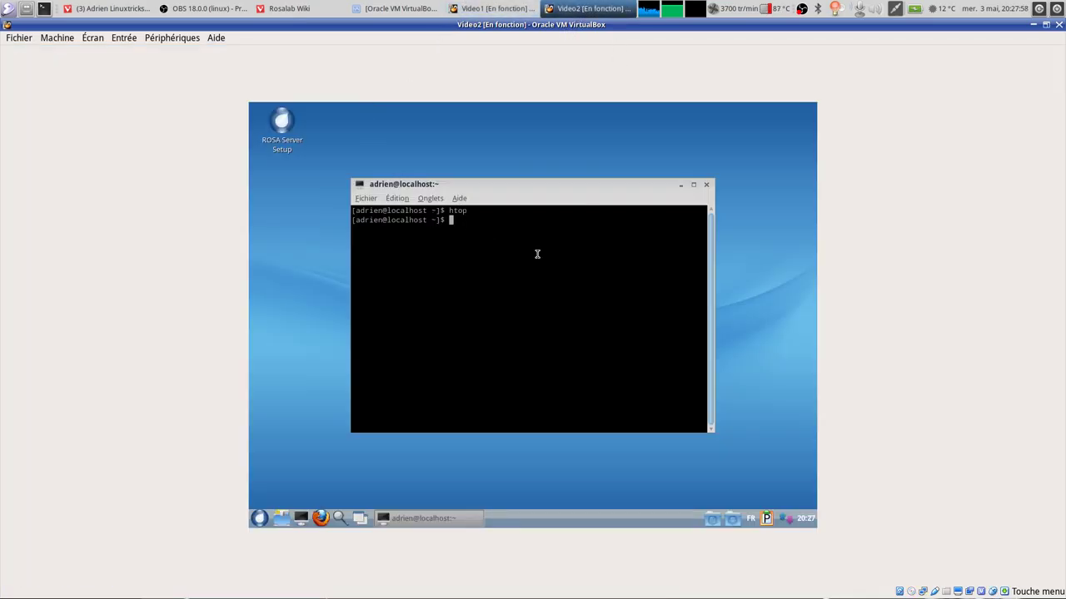
Try to switch to the root account with su, submitting the root password
text(su)
key(Return)
key(Return)
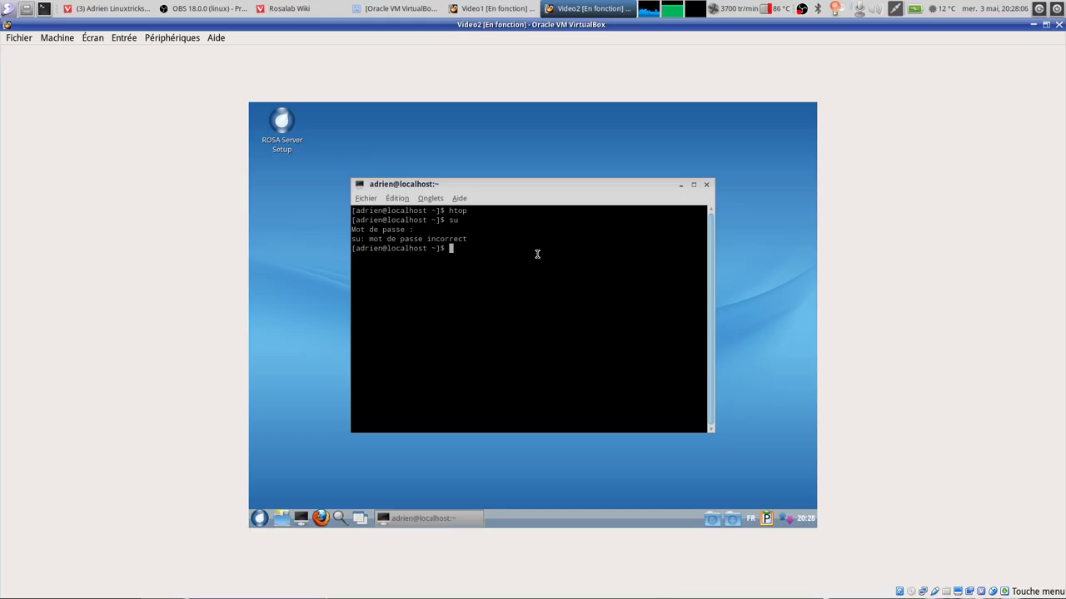
Run the package management commands urpmf and yum in the terminal to view their usage
text(urpmf)
key(Return)
text(yum)
key(Return)
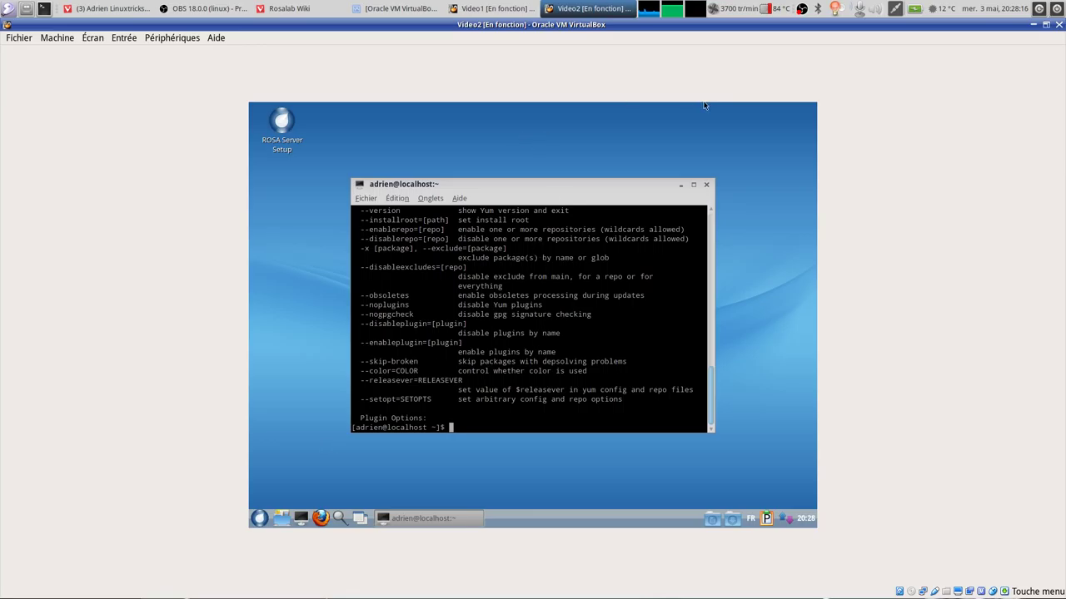
In the Video1 virtual machine, accept the bootloader on /dev/sda with a default-choice delay of 5
click(604, 13)
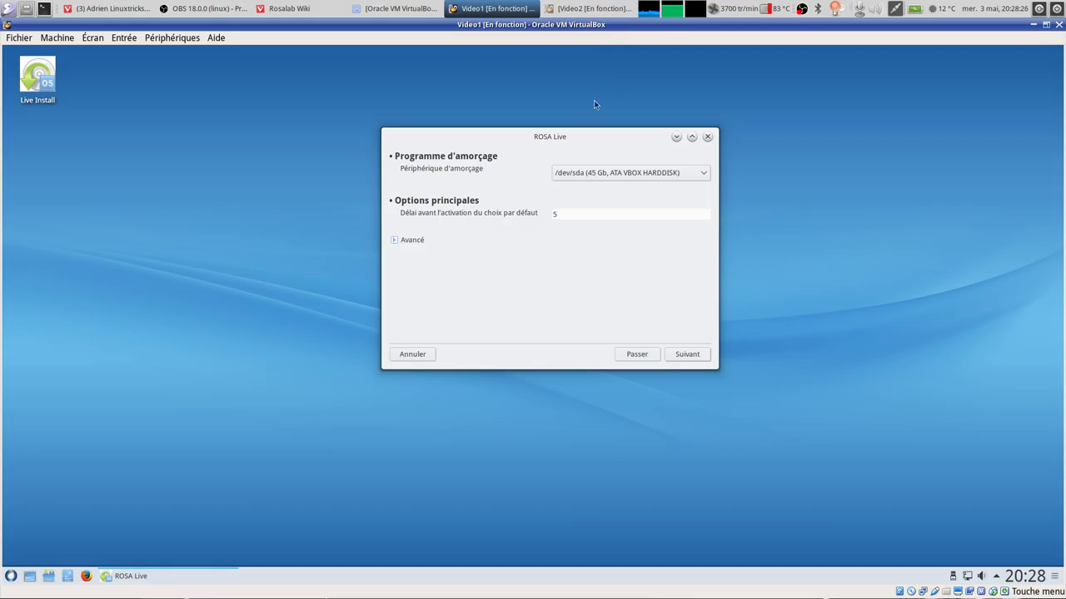
drag(559, 142, 552, 150)
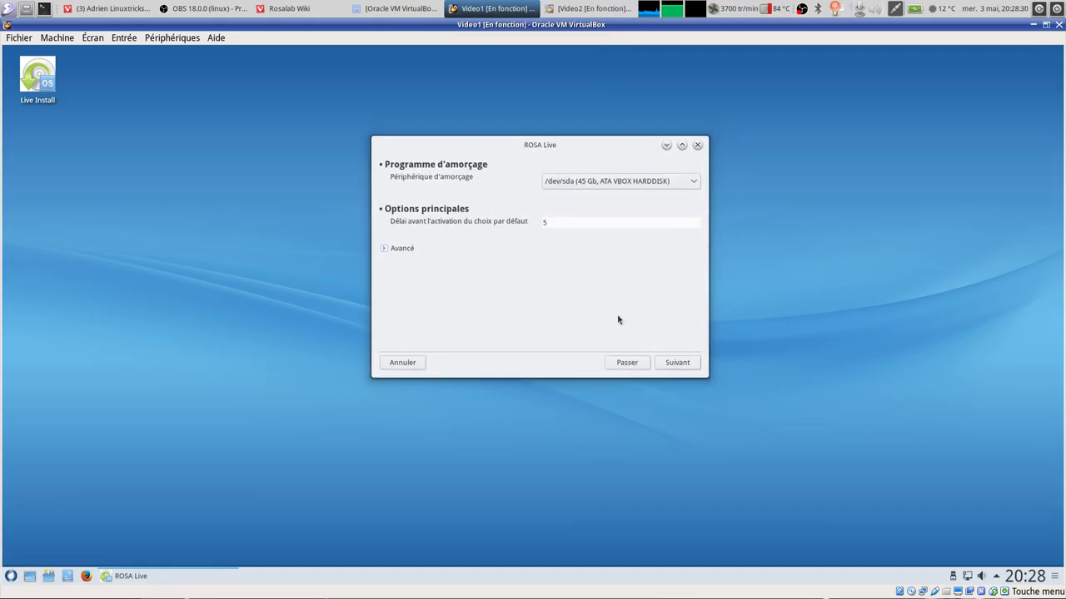
click(673, 364)
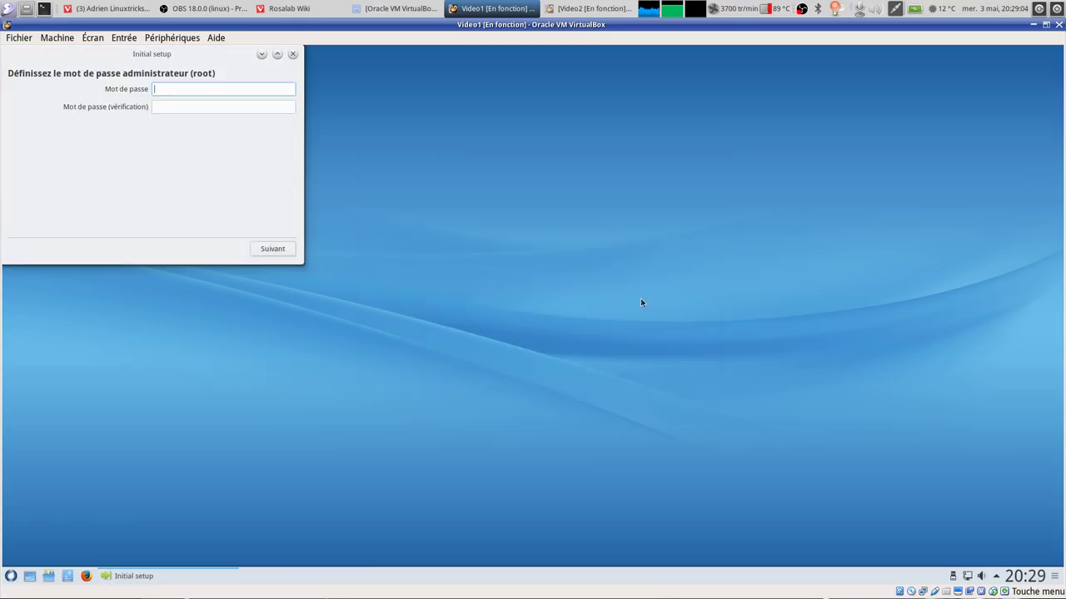
Enter and confirm the administrator (root) password in Video1's initial setup, and continue to user creation
drag(236, 57, 521, 165)
text(*****)
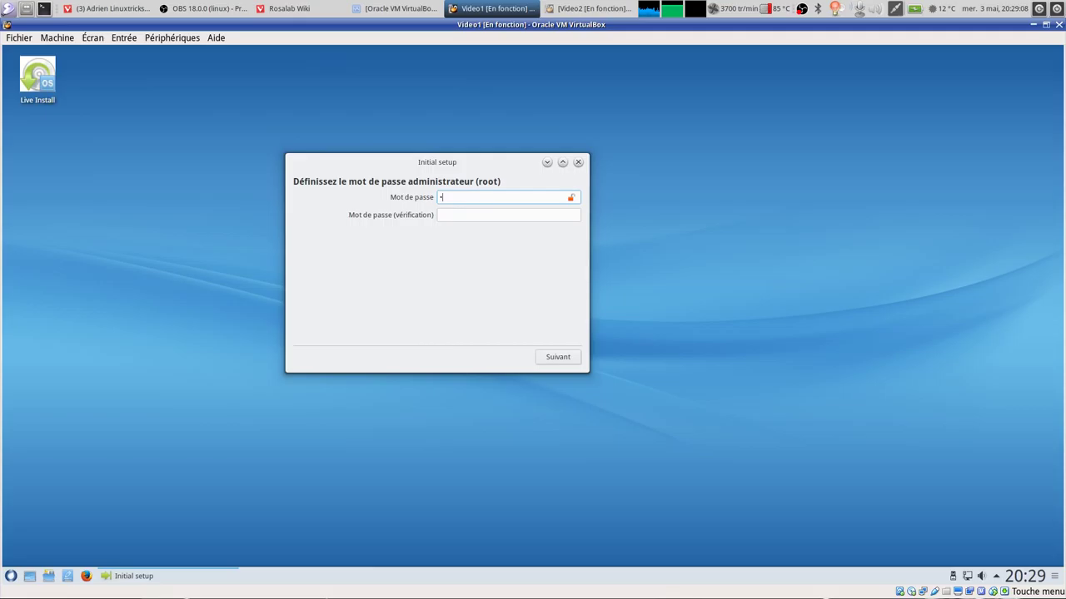
text(***)
key(Tab)
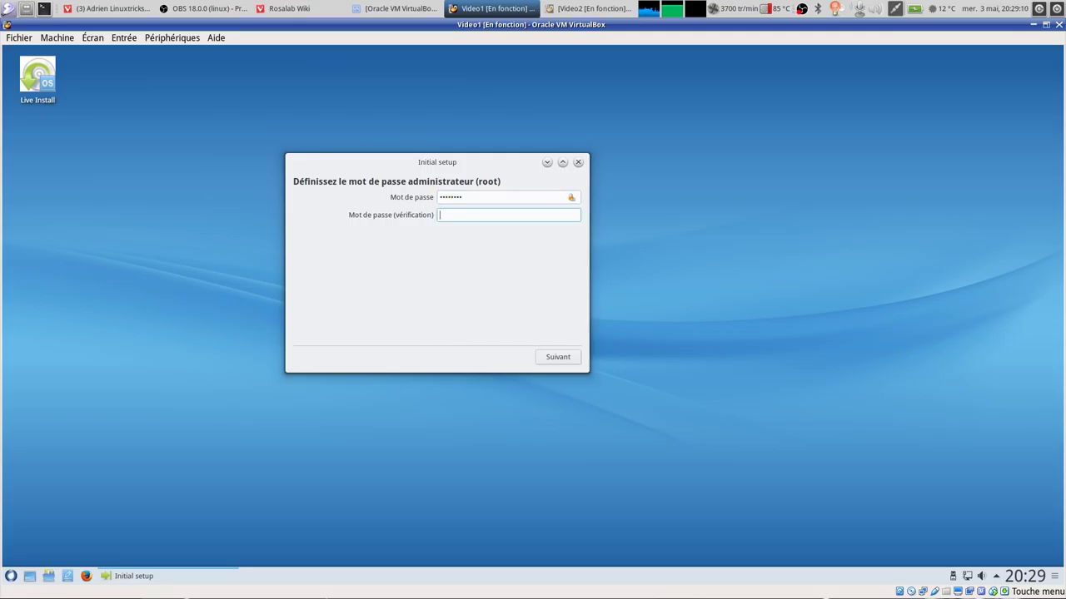
text(********)
click(562, 356)
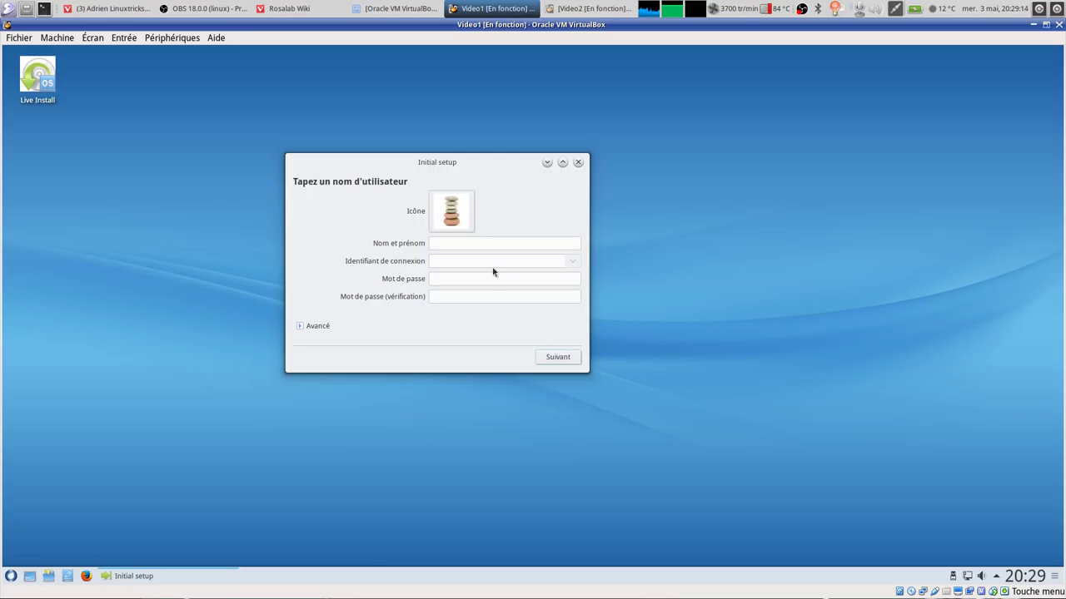
Enter the new user's name in the initial setup, and enter and confirm the account password
click(477, 243)
text(Adrien)
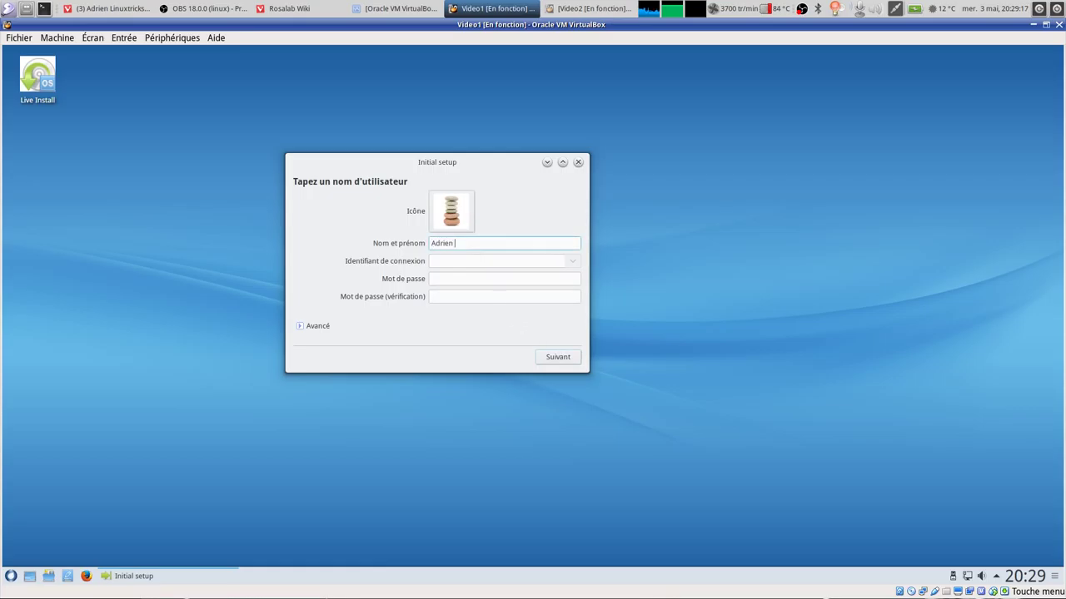
key(Tab)
key(Tab)
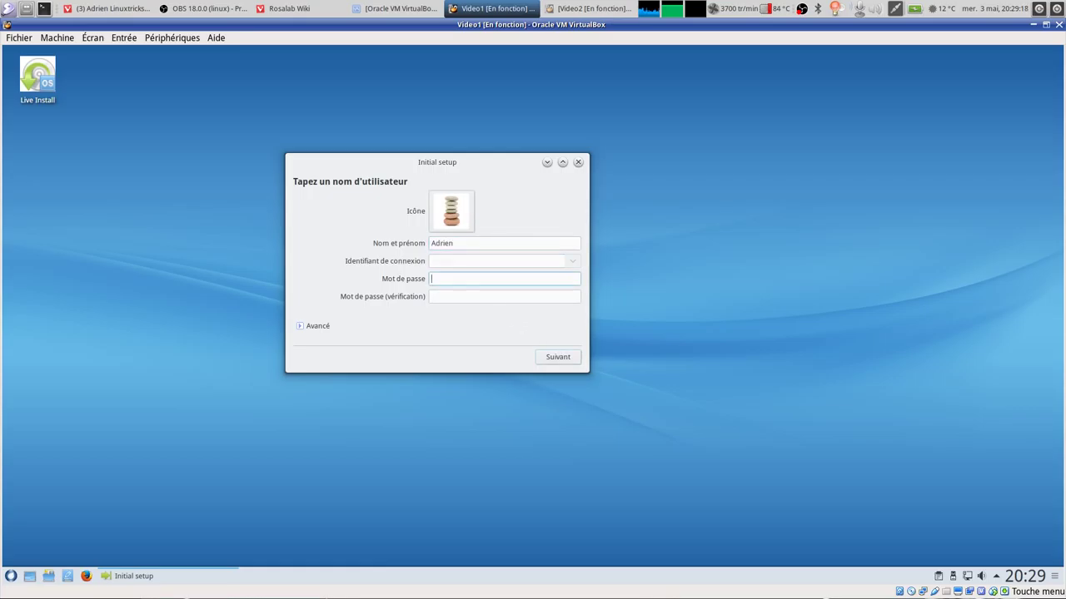
text(********)
key(Tab)
text(******)
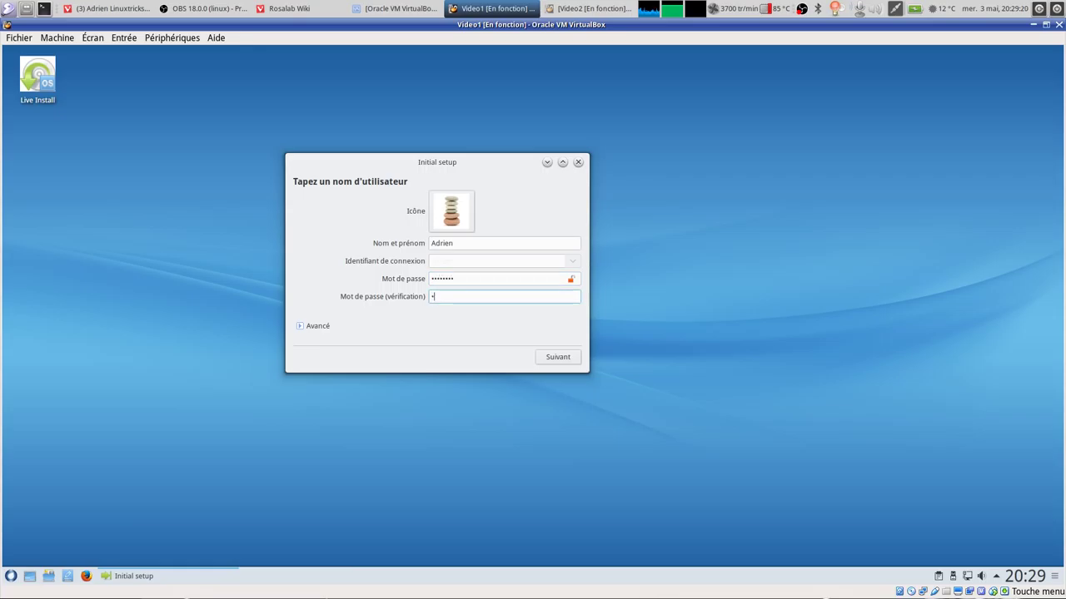
text(**)
Change the new user's icon to the cat picture and continue to the host name page
click(458, 218)
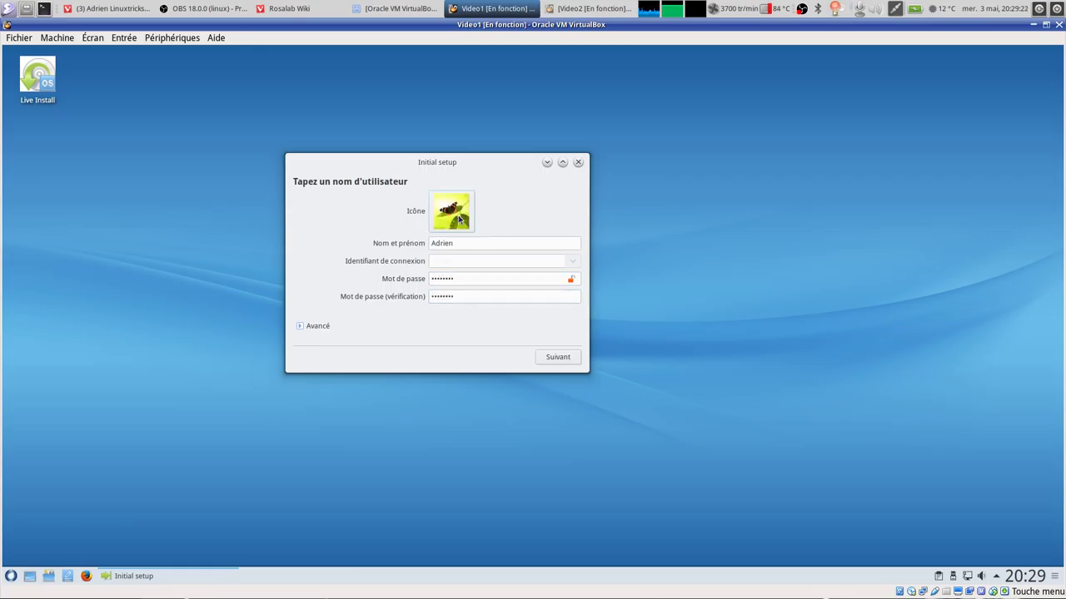
click(458, 218)
click(458, 218)
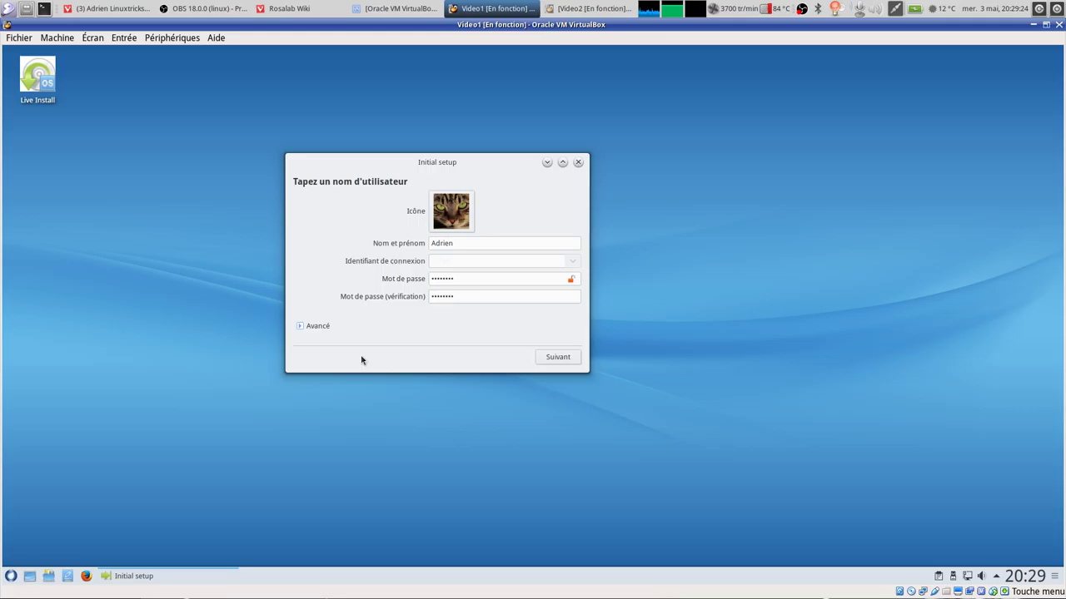
click(569, 359)
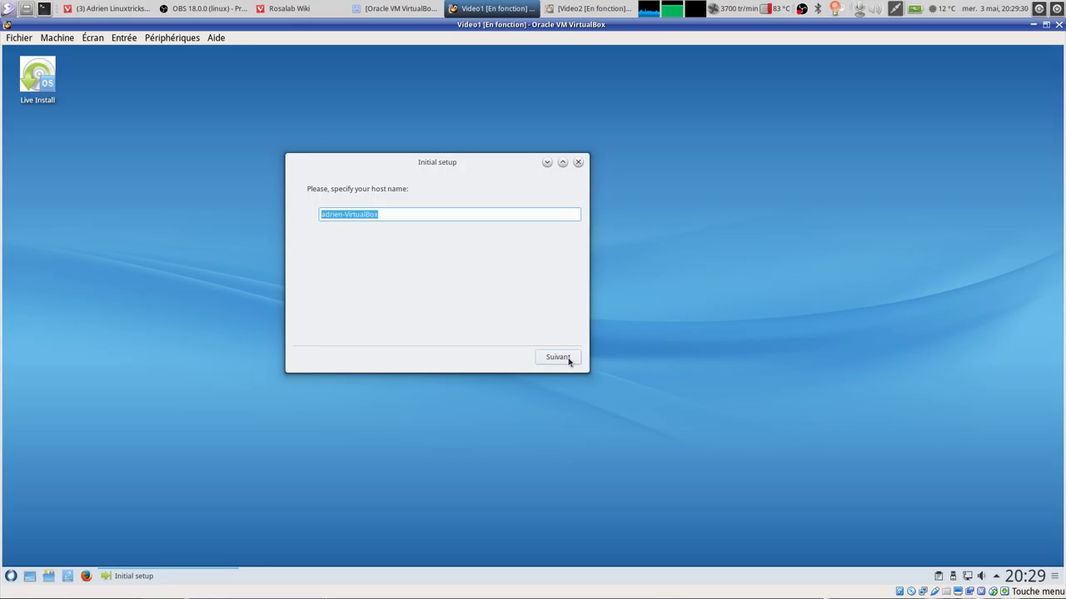
Accept the proposed host name and the CUPS and Samba startup services, and finish the ROSA Live installer
click(569, 360)
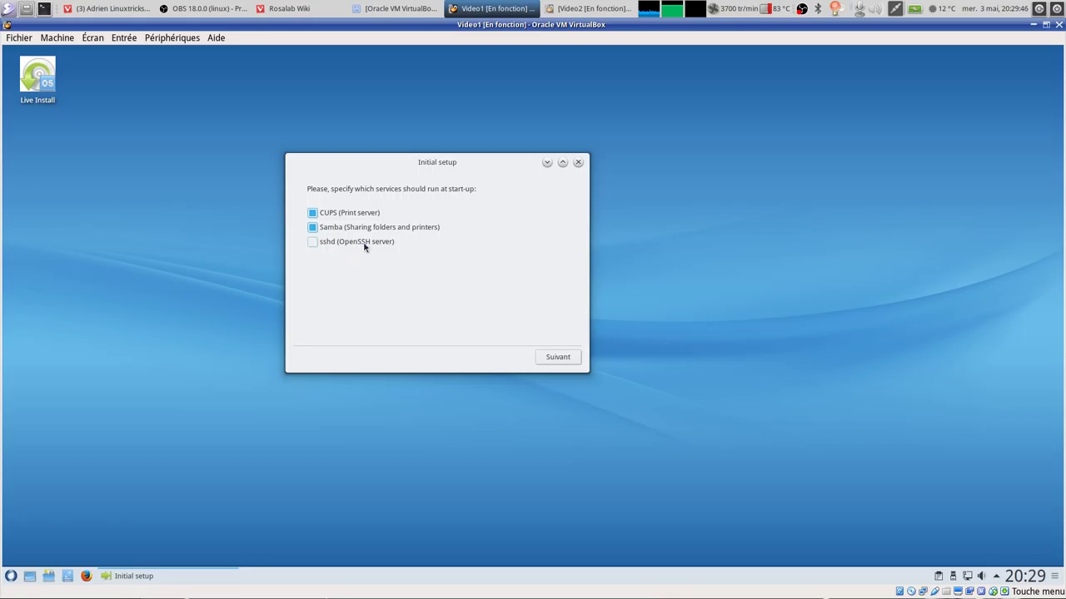
click(560, 356)
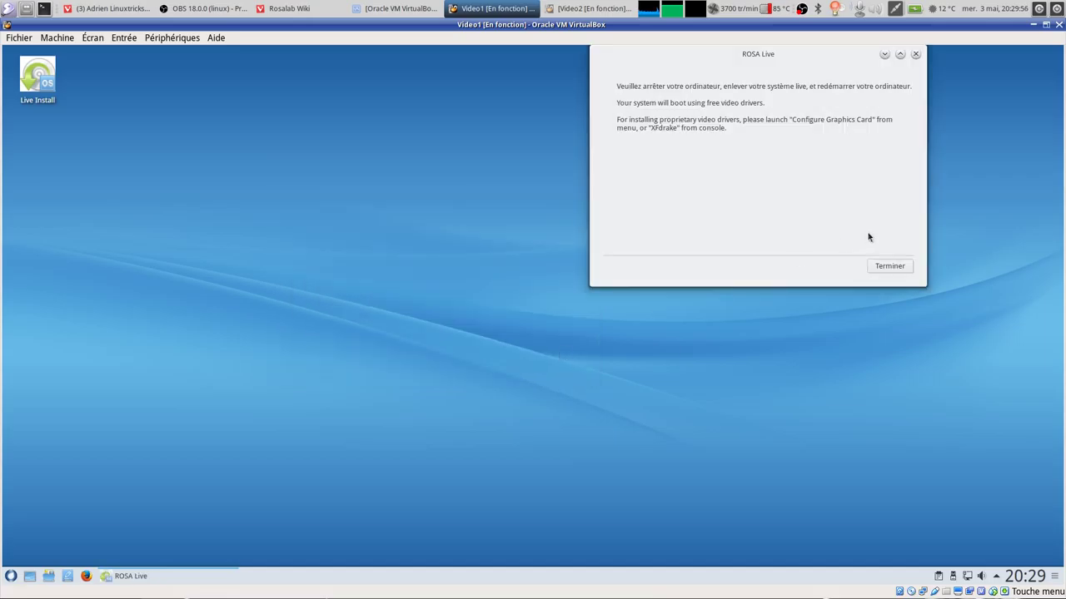
click(889, 267)
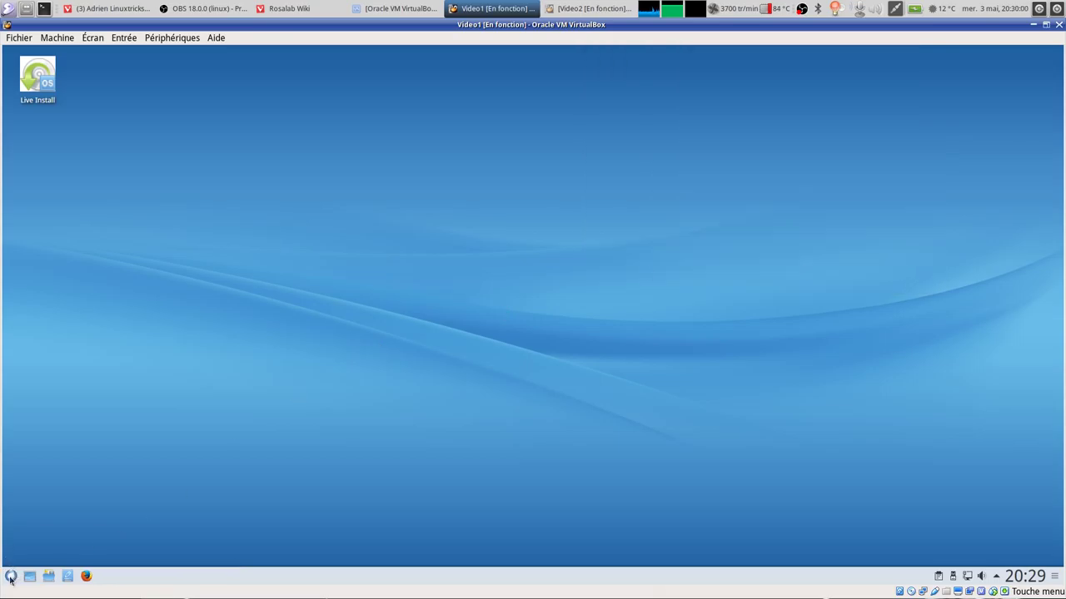
Restart the ROSA live system and confirm the restart immediately
click(17, 571)
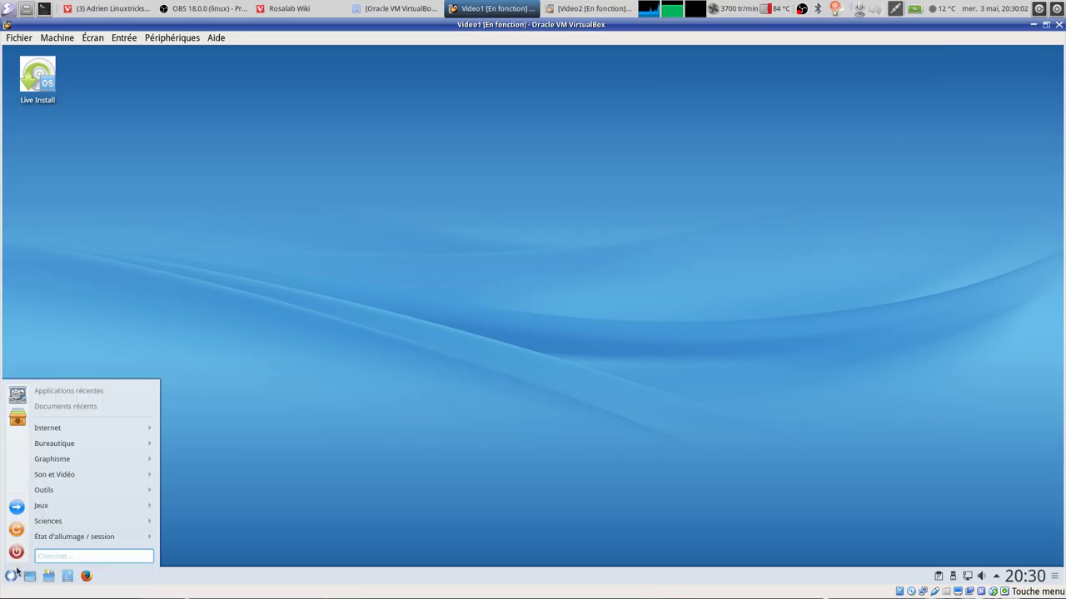
key(Escape)
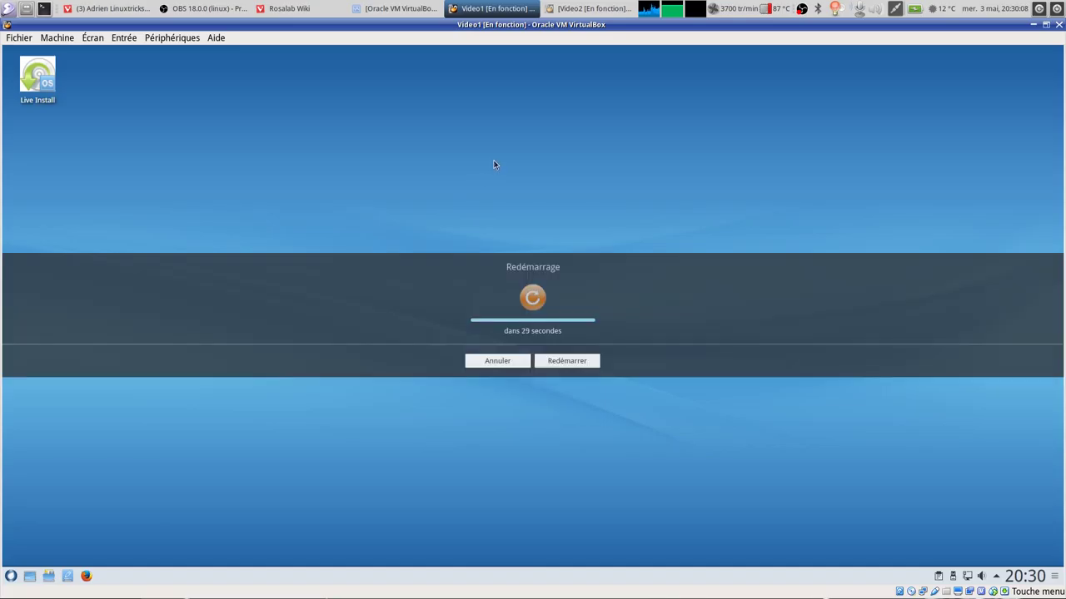
click(530, 305)
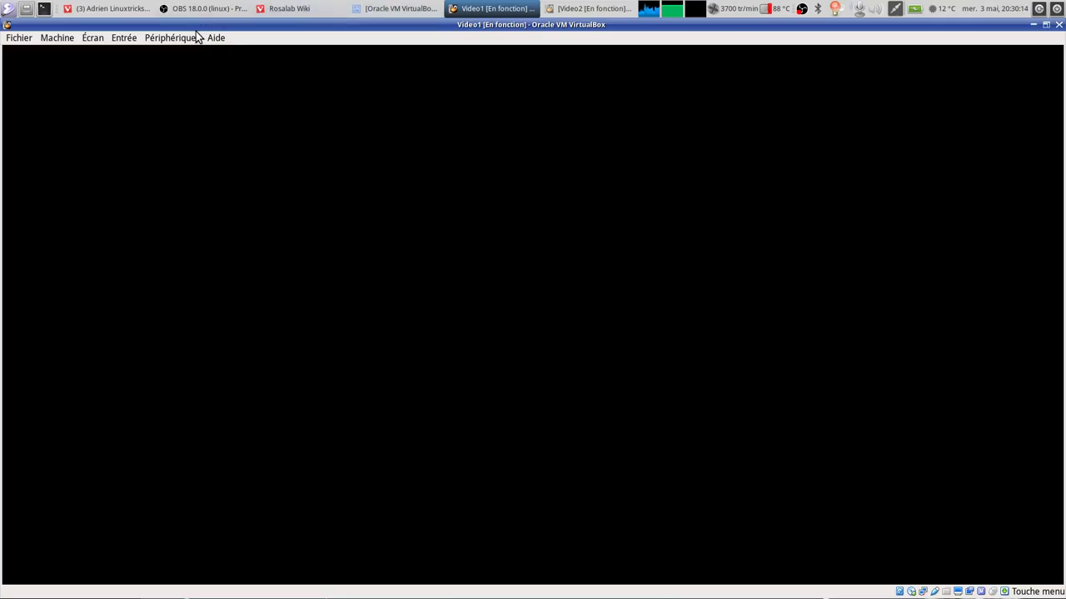
Force-eject the ROSA.FRESH.PLASMA.R9.x86_64.uefi.iso disc from Video1 and reset the virtual machine
click(191, 38)
mouse_move(191, 52)
click(429, 98)
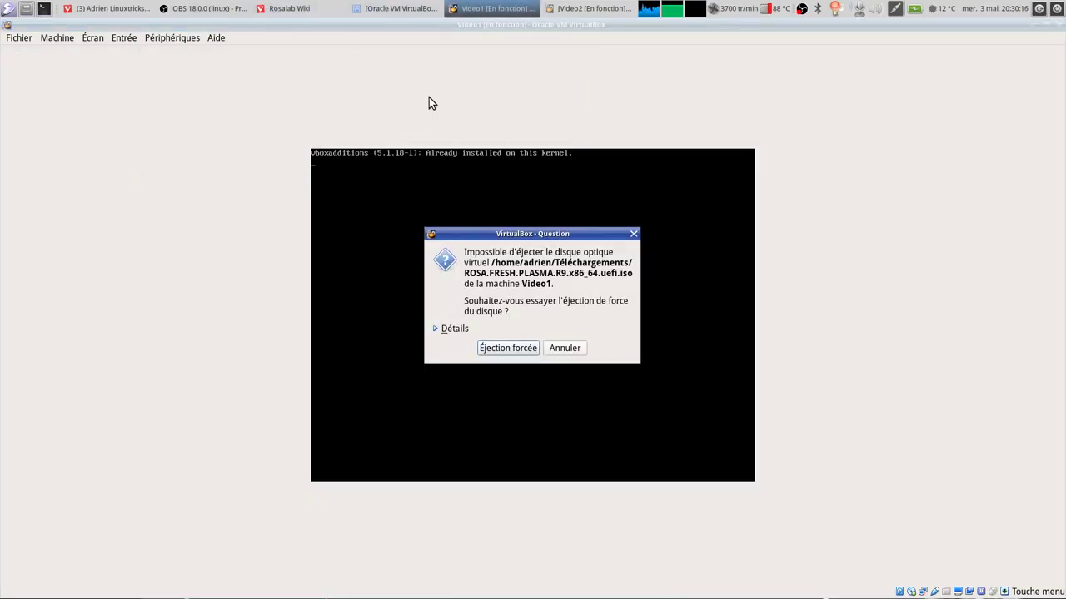
click(505, 350)
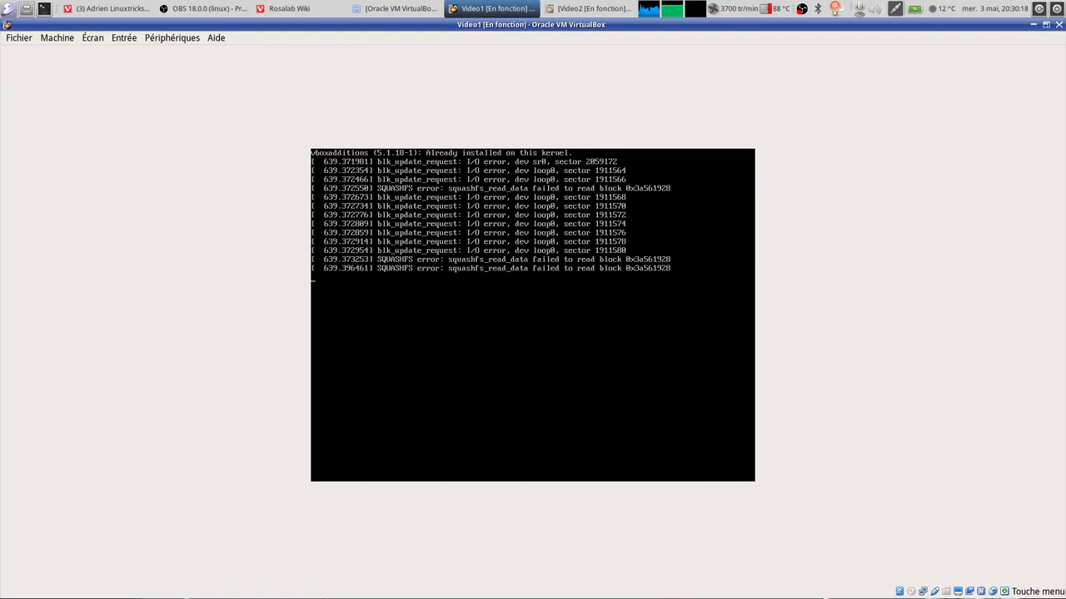
key(ctrl+r)
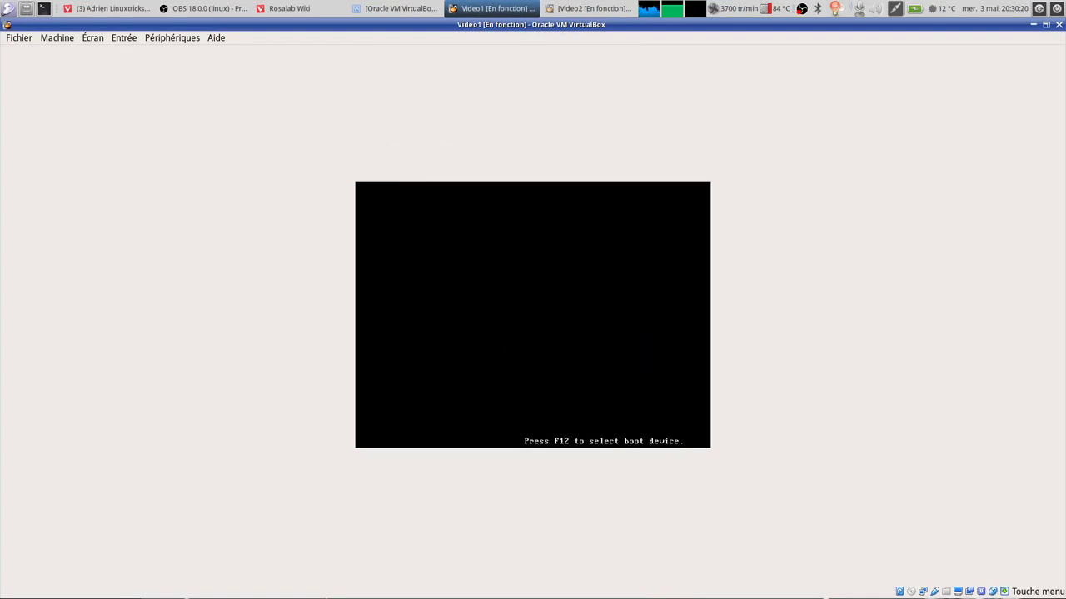
Show the virtual machine full screen and log in to the Plasma session with the user's account password
key(ctrl+f)
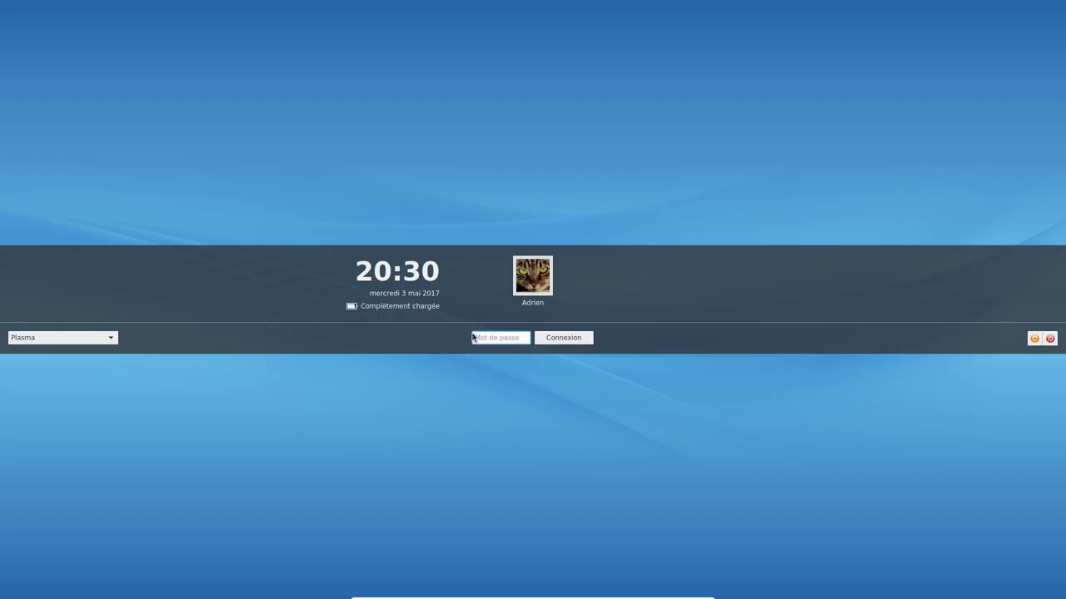
text(********)
key(BackSpace)
key(BackSpace)
key(BackSpace)
key(BackSpace)
key(BackSpace)
key(BackSpace)
key(BackSpace)
key(BackSpace)
text(*********)
key(Return)
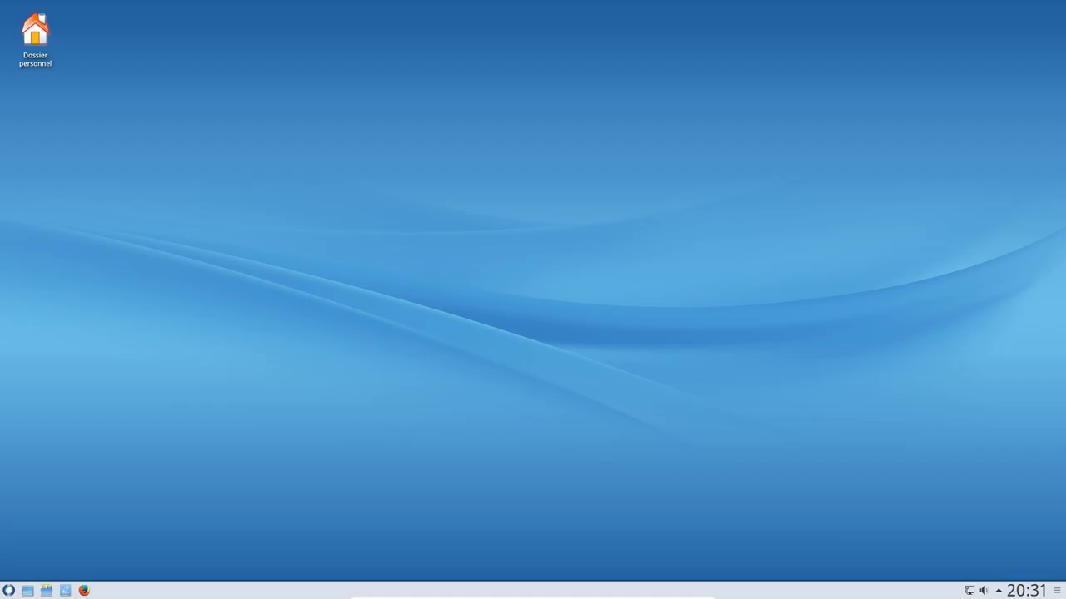
Open the personal folder in Dolphin, examine the contents of the 20,0 Gio and 22,1 Gio disks, and close the window
click(36, 45)
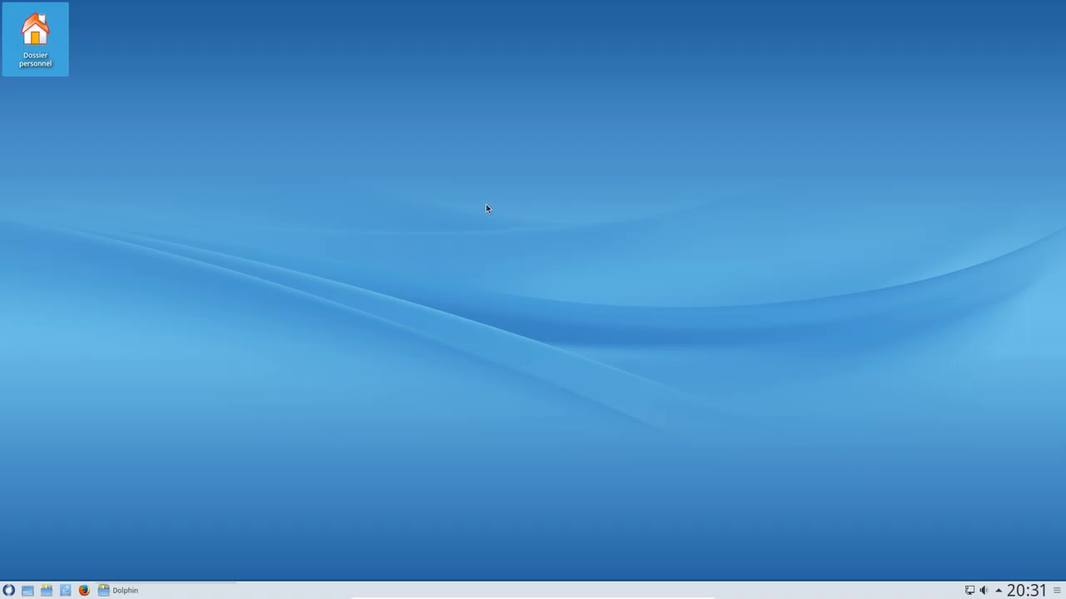
drag(265, 32, 514, 100)
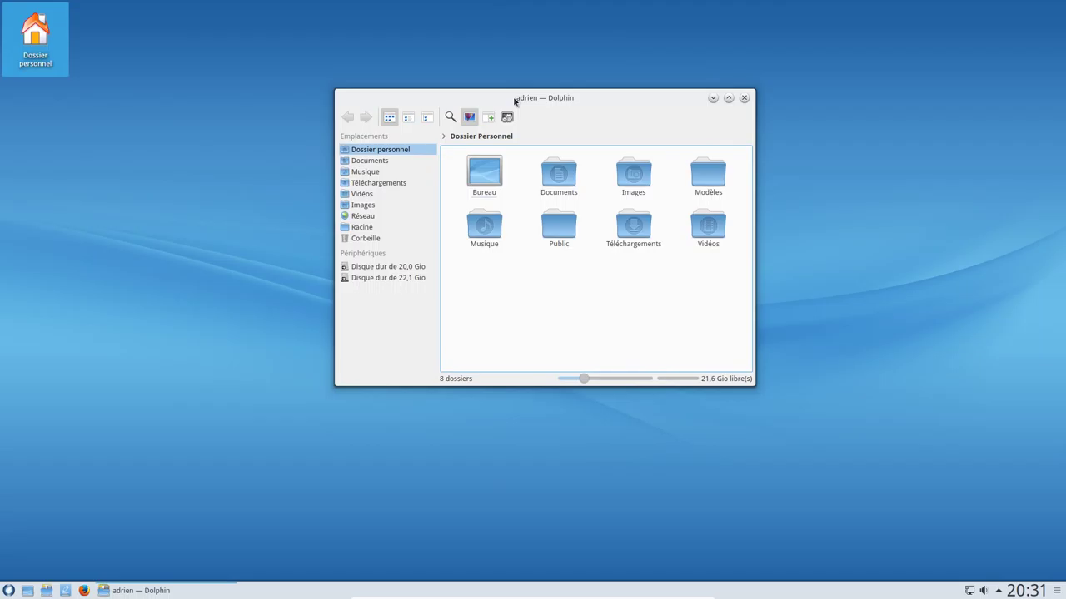
click(393, 272)
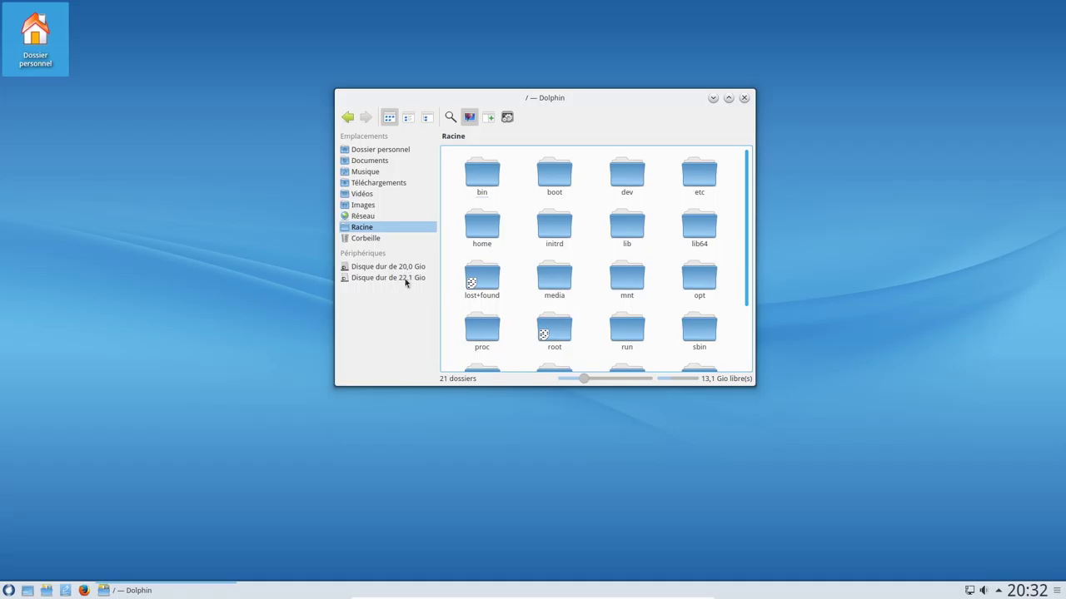
click(407, 280)
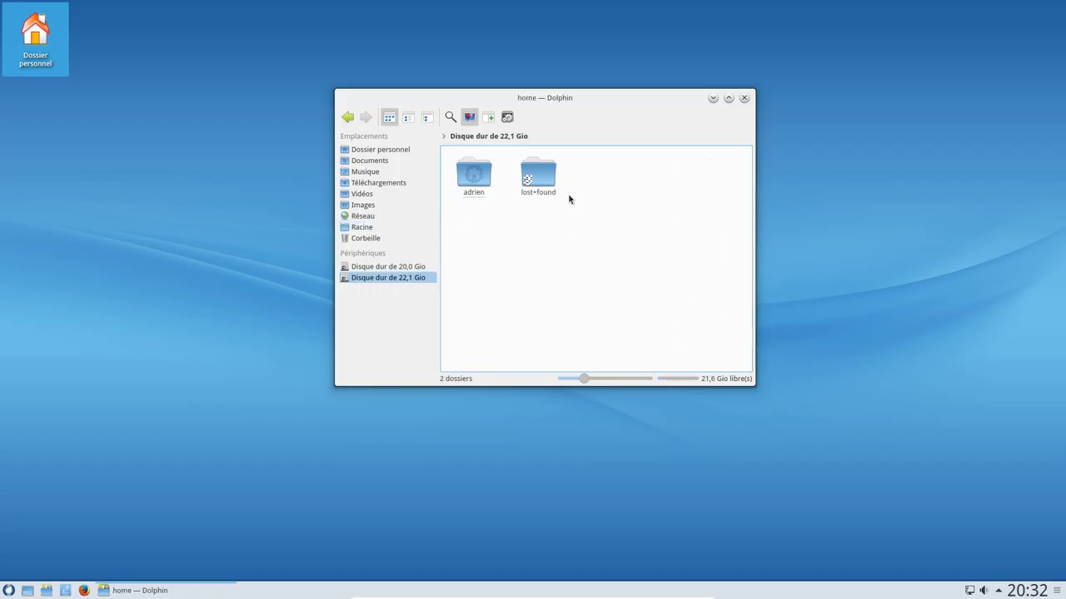
click(743, 98)
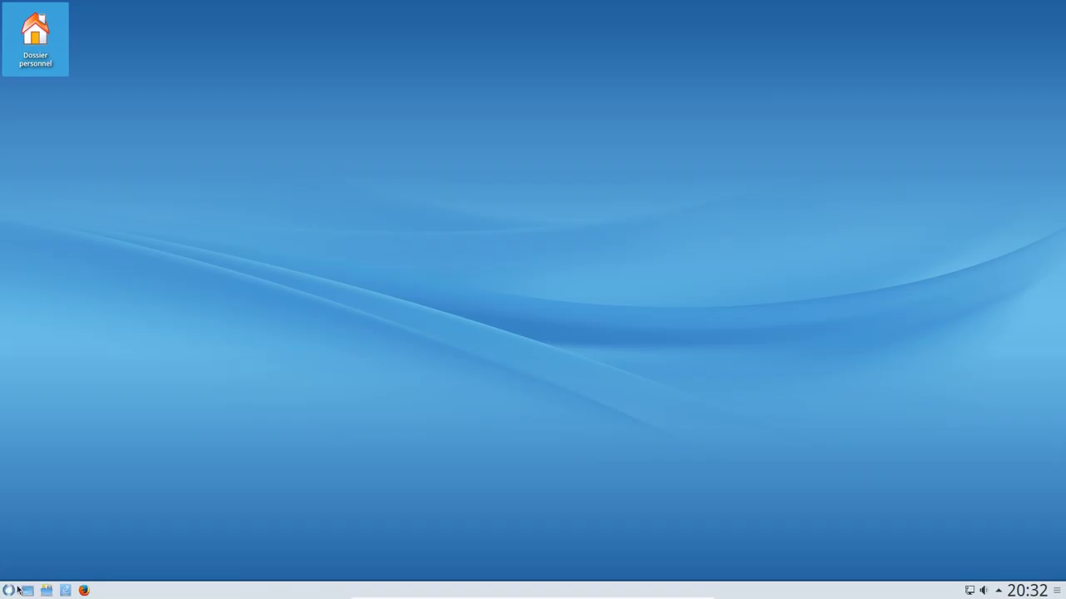
Search the application launcher for mcc and for ccm
click(8, 591)
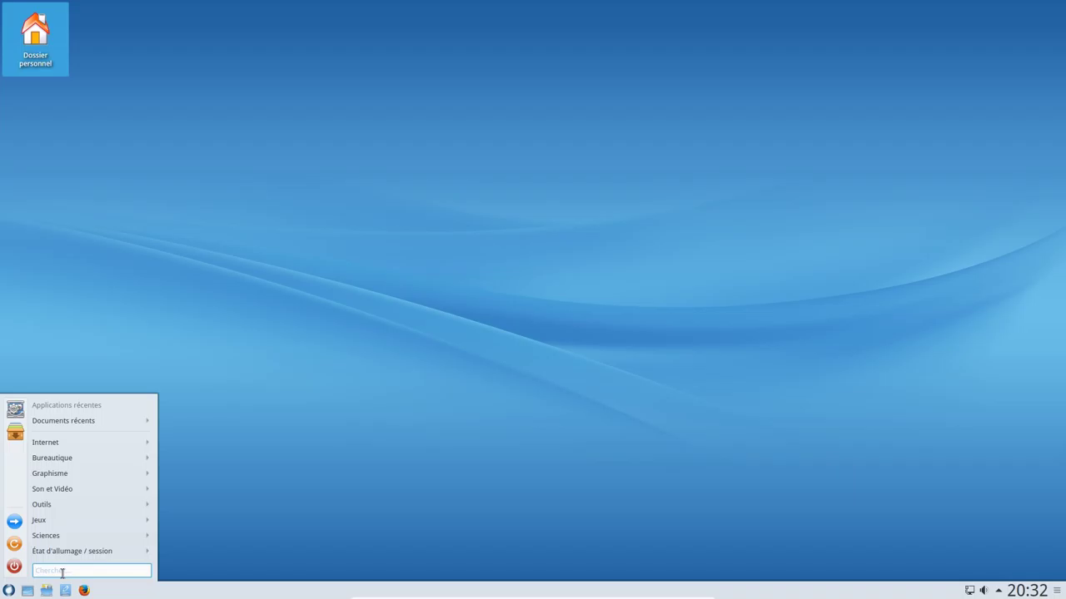
text(mcc)
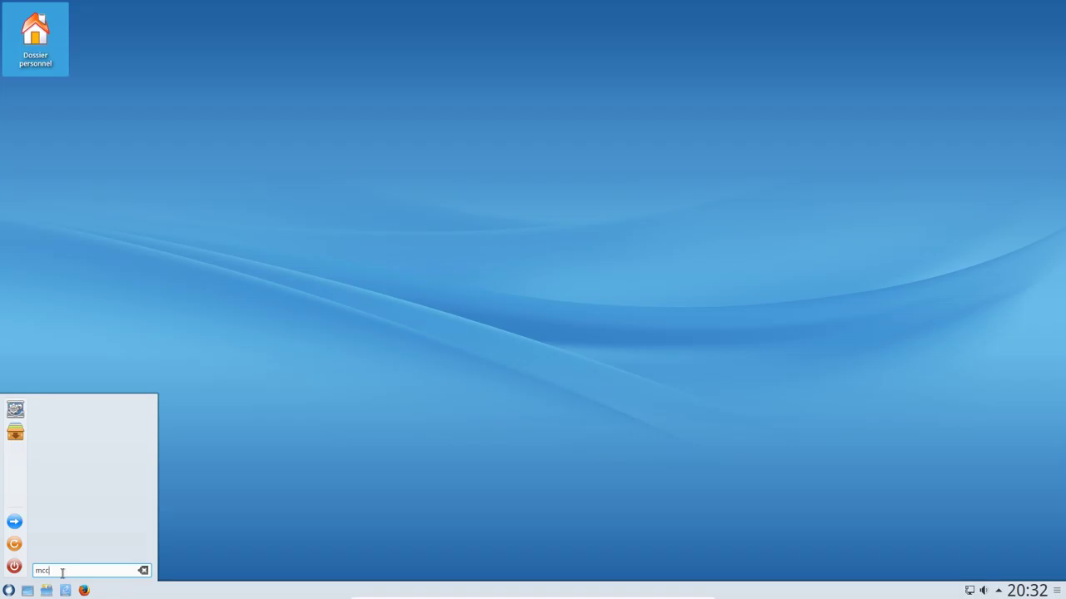
key(BackSpace)
key(BackSpace)
text(ccm)
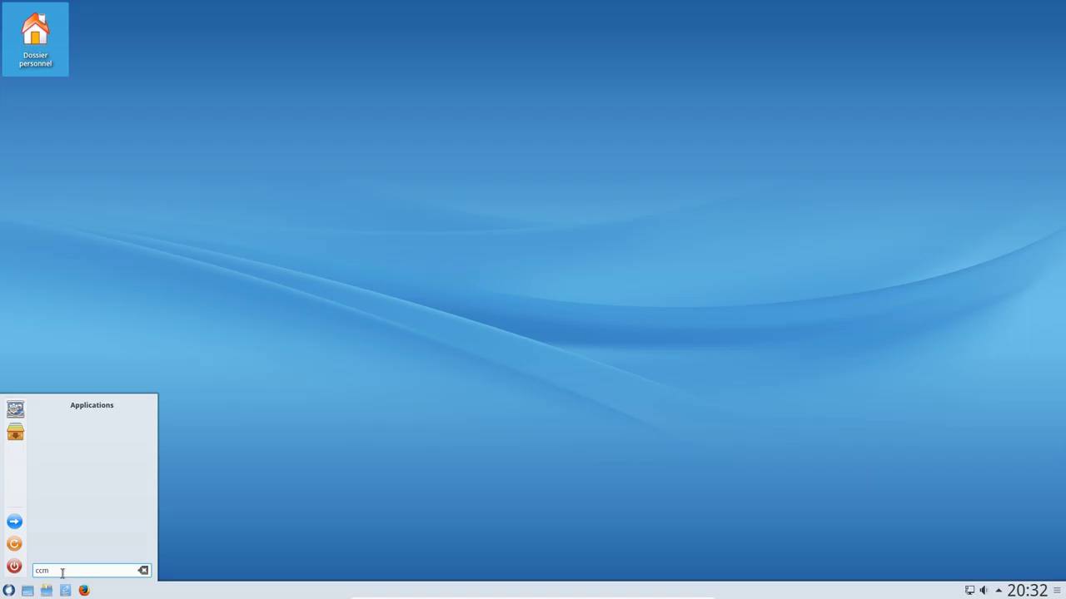
Open the system settings (Configuration du système), maximize the window and examine the available modules
click(14, 410)
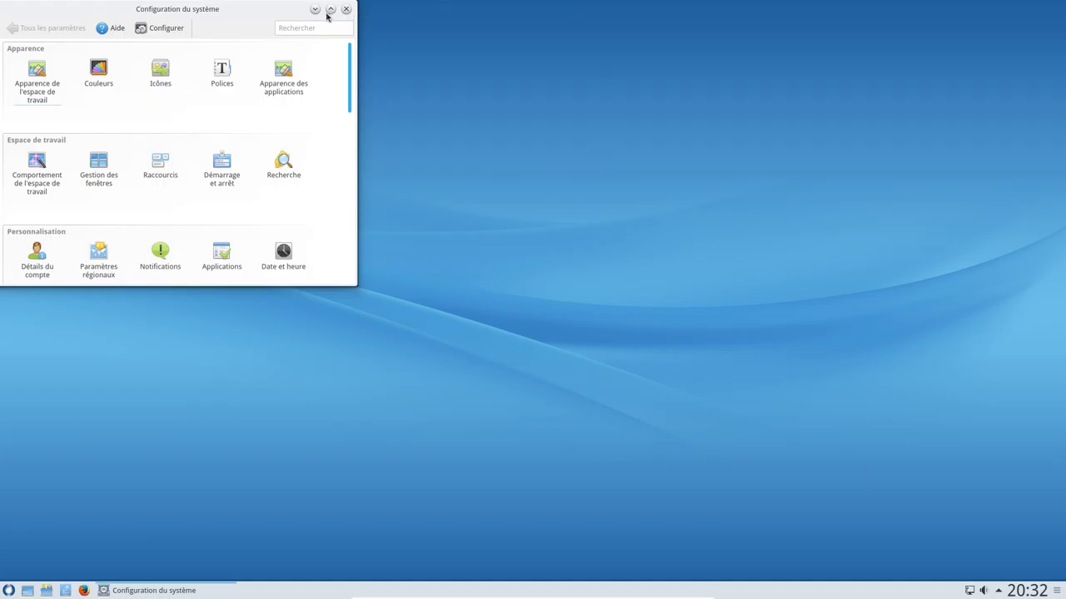
click(330, 9)
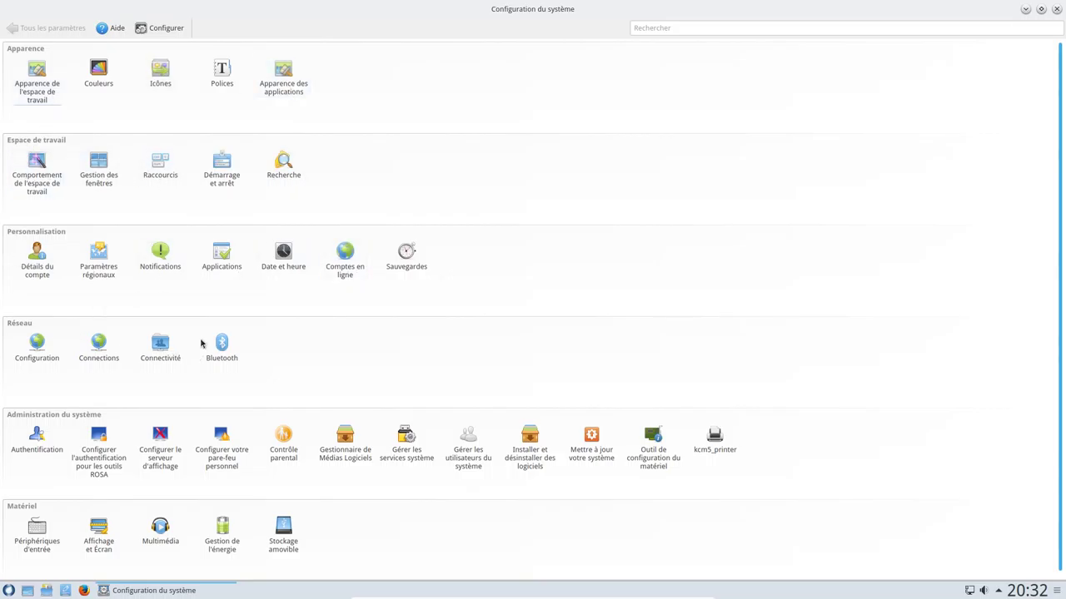
scroll(50, 507, down, 1)
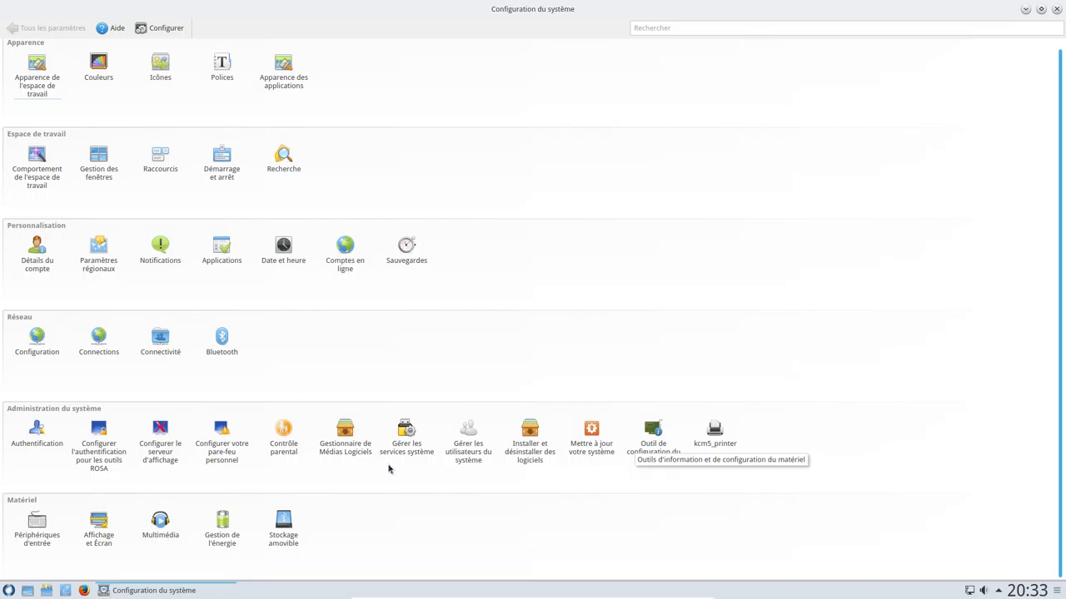
Open the software media manager (Gestionnaire de Médias Logiciels) and authenticate with the root password
click(341, 432)
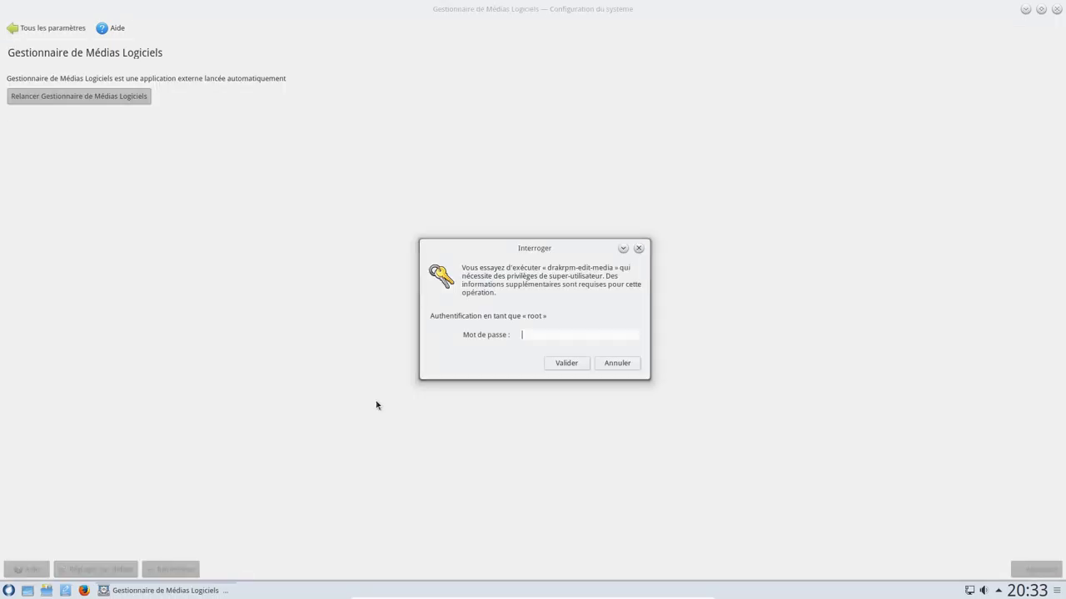
text(******)
key(Return)
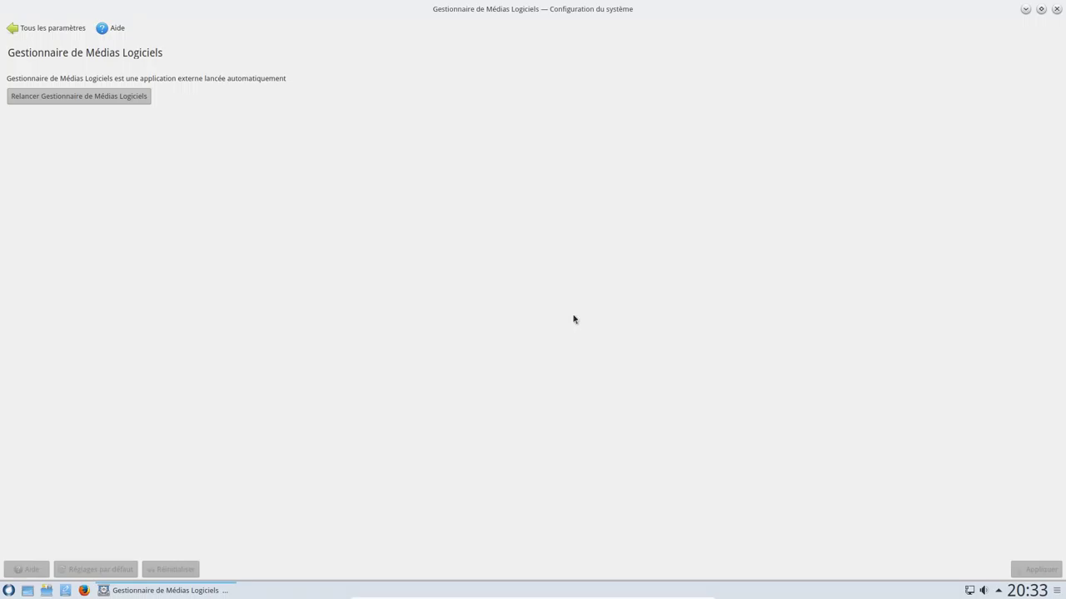
Move and enlarge the Configurer les médias window to examine the full list of repositories, and close it
drag(190, 10, 572, 148)
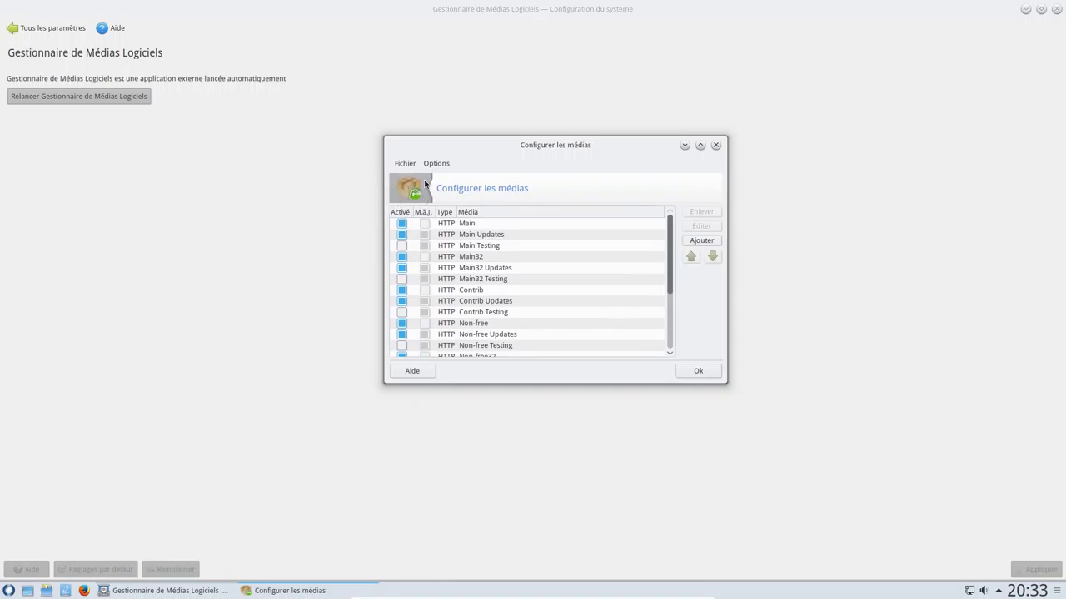
drag(586, 152, 526, 108)
drag(665, 338, 804, 471)
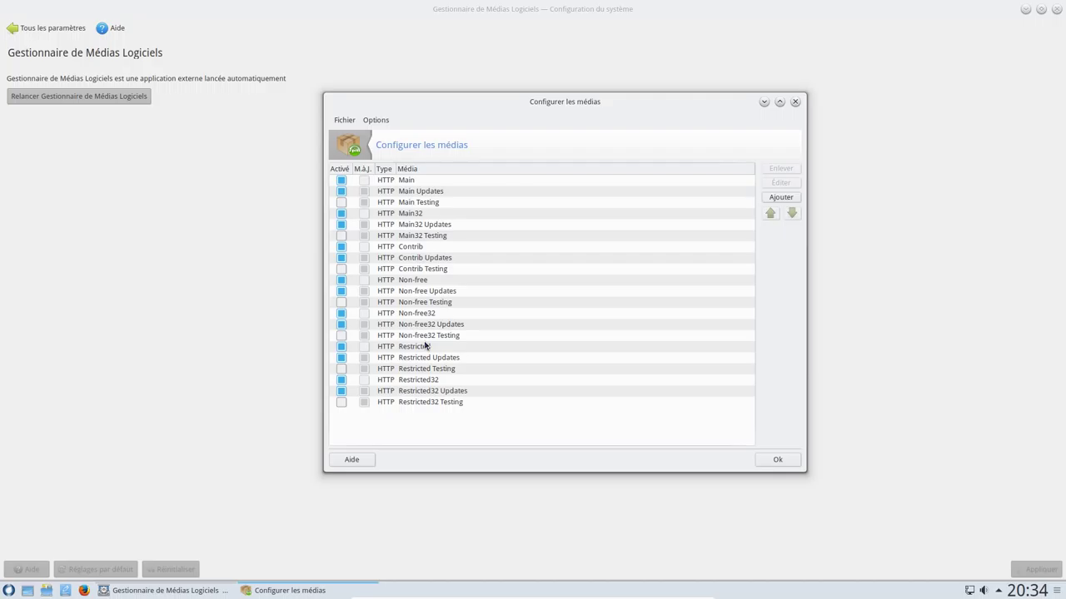
click(782, 464)
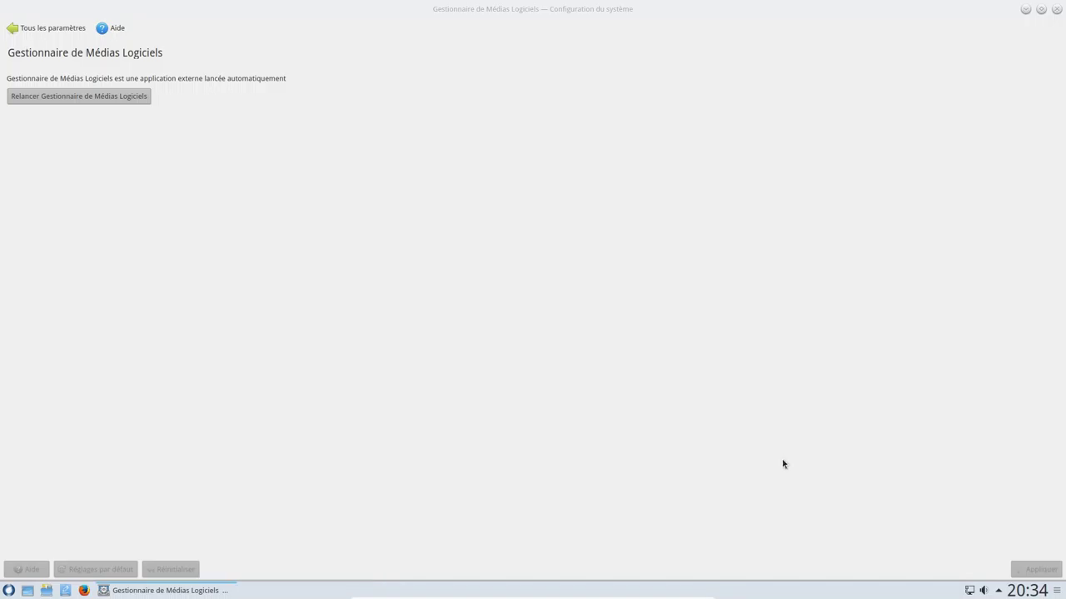
Open the system update module (Mettre à jour votre système), move its window into clear view and review the list of package updates
click(26, 33)
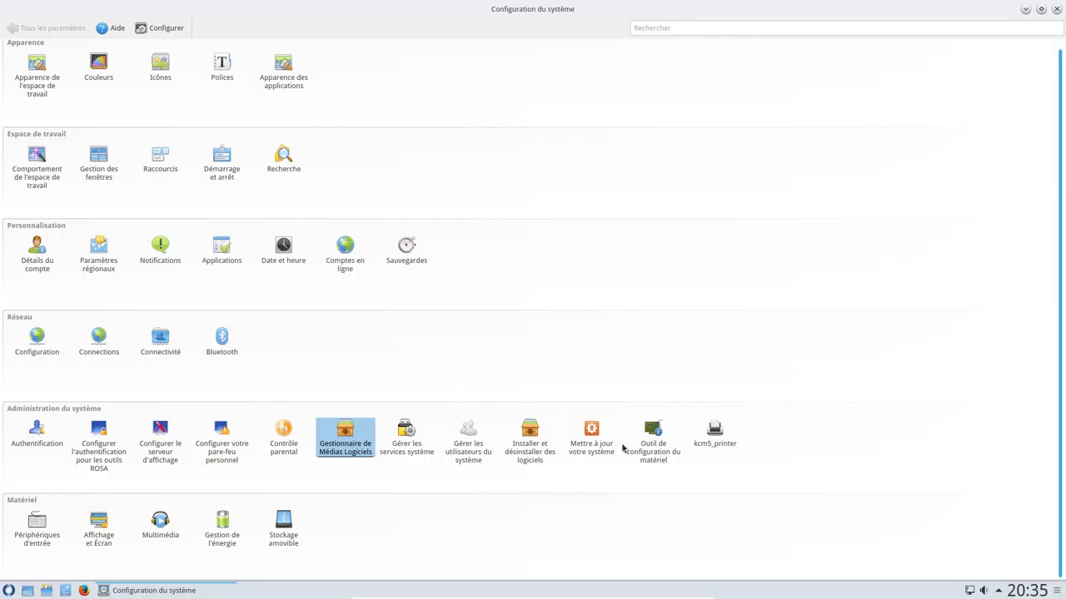
click(592, 441)
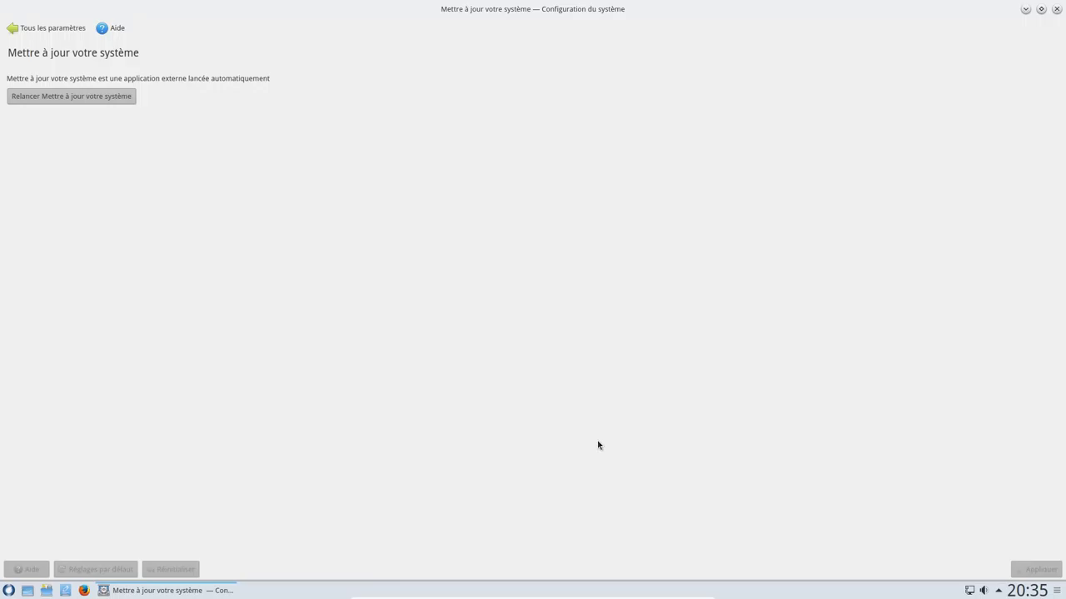
click(90, 55)
click(225, 71)
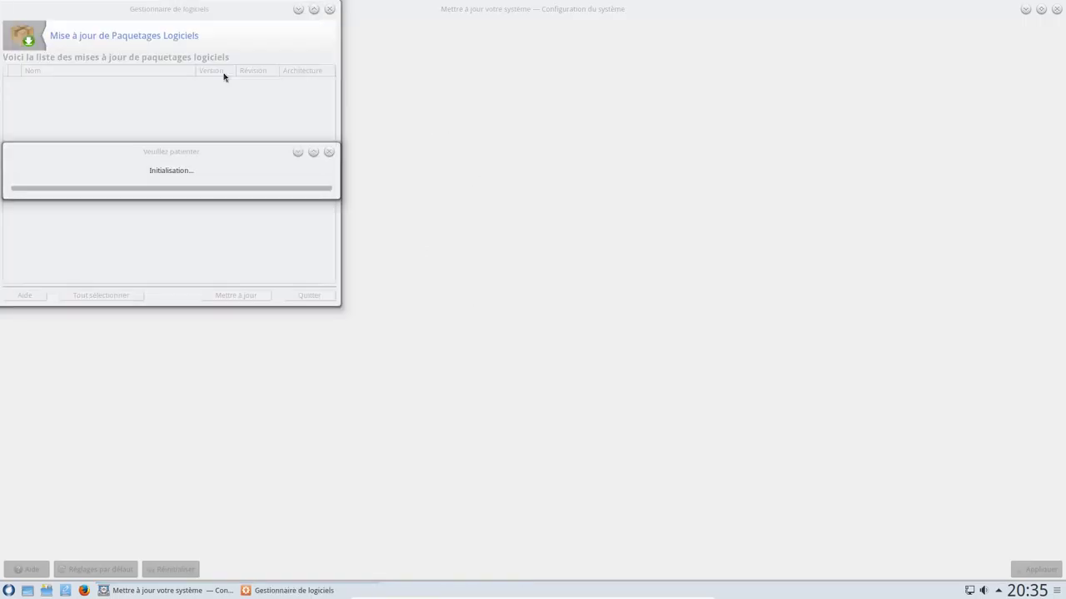
drag(176, 8, 408, 47)
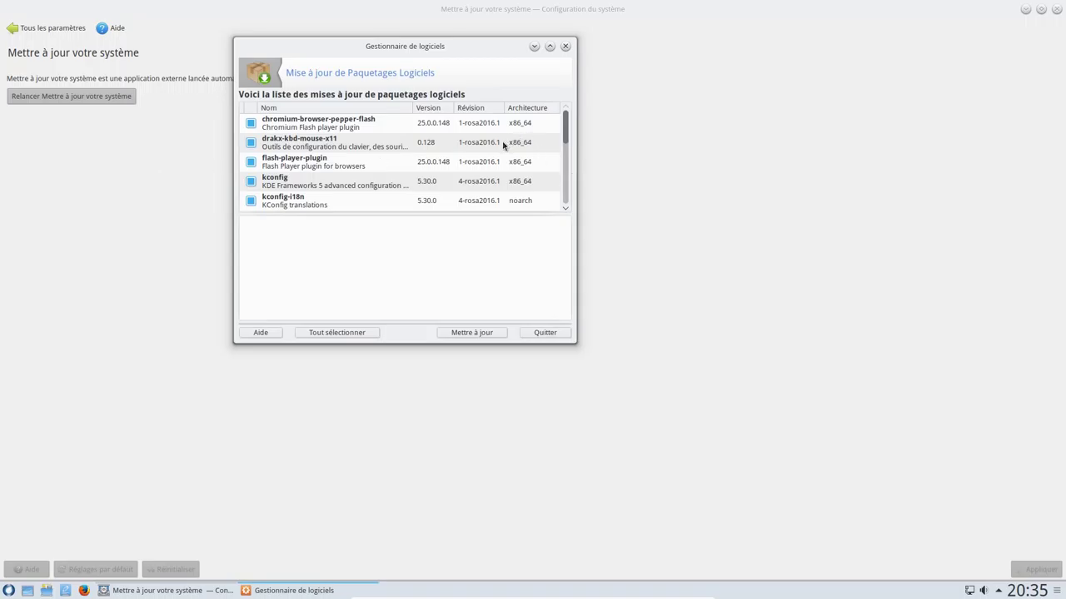
scroll(500, 146, down, 7)
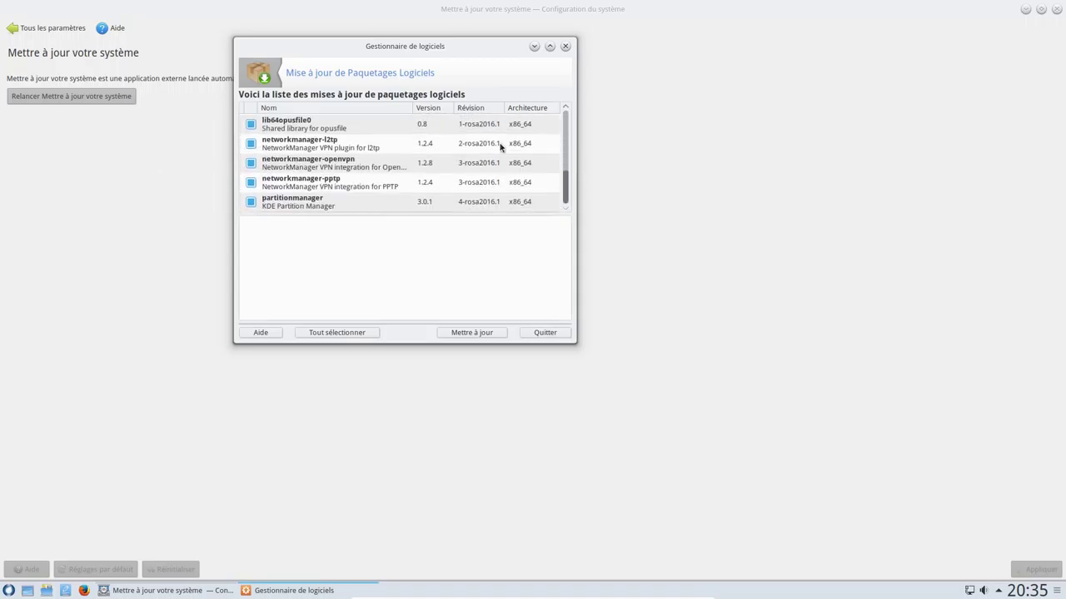
scroll(500, 146, up, 7)
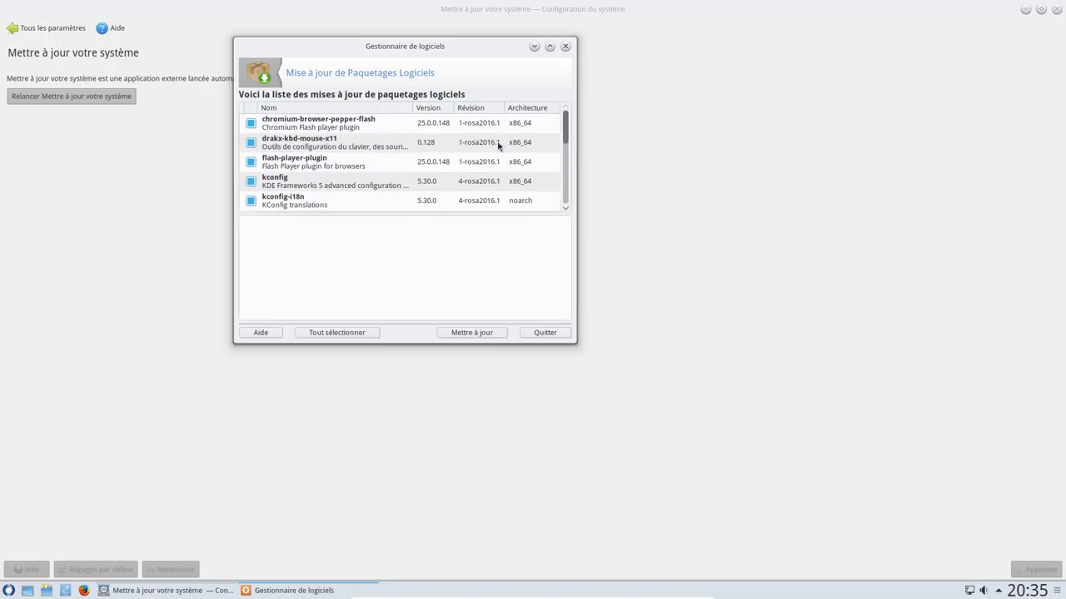
Install all the selected package updates, confirm the installation, and quit the update window once it has run
click(486, 333)
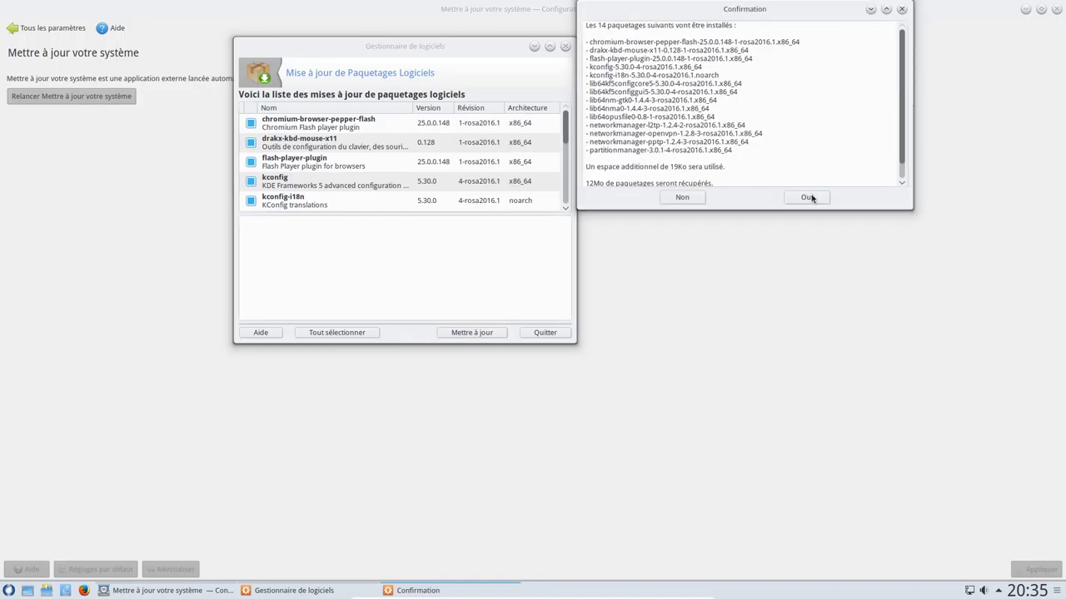
click(807, 197)
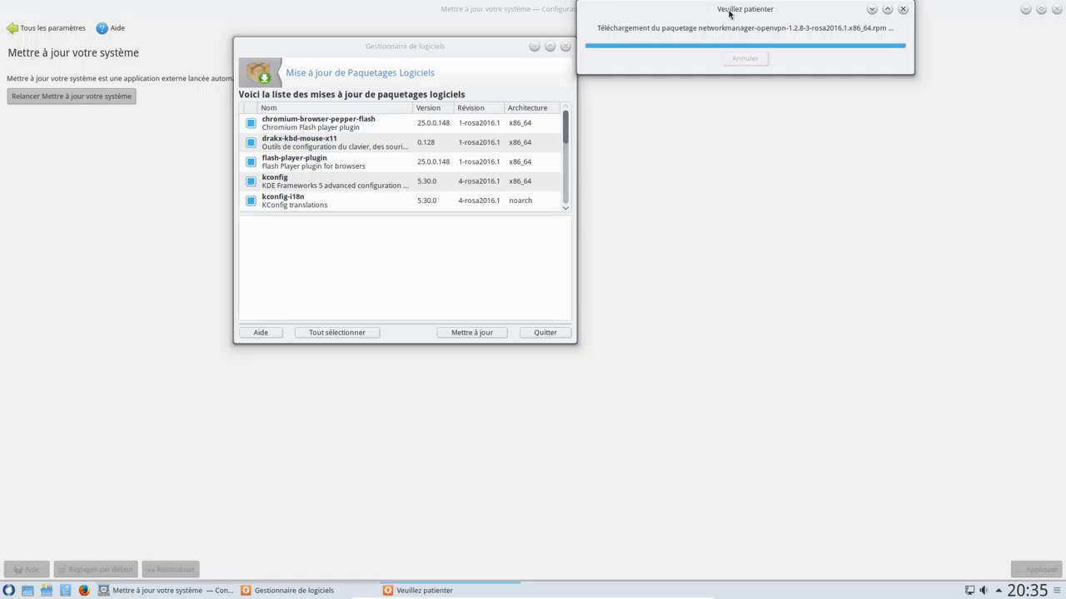
drag(730, 12, 530, 127)
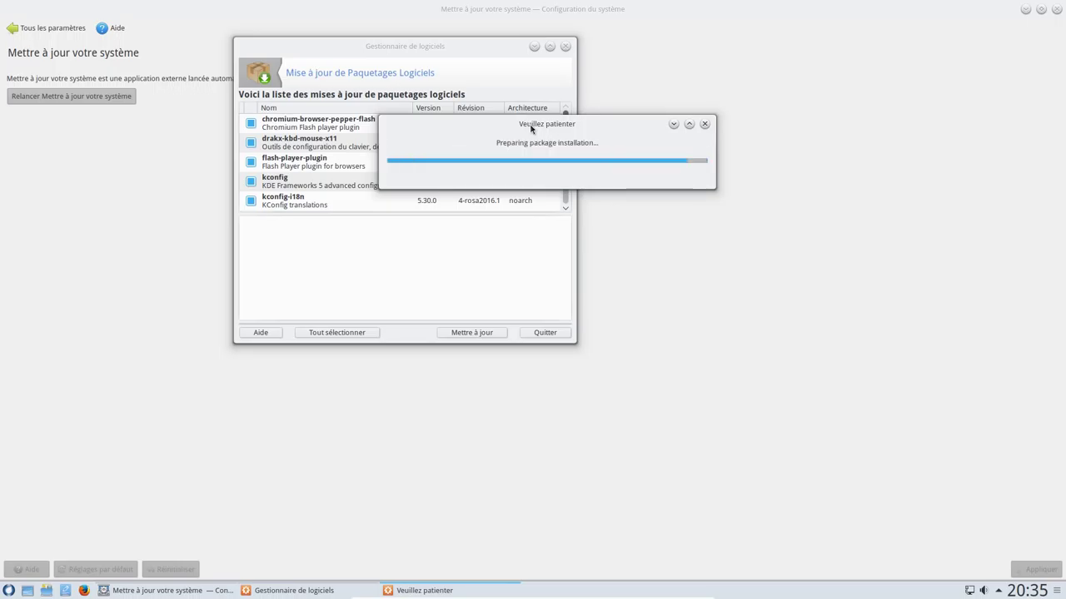
click(8, 591)
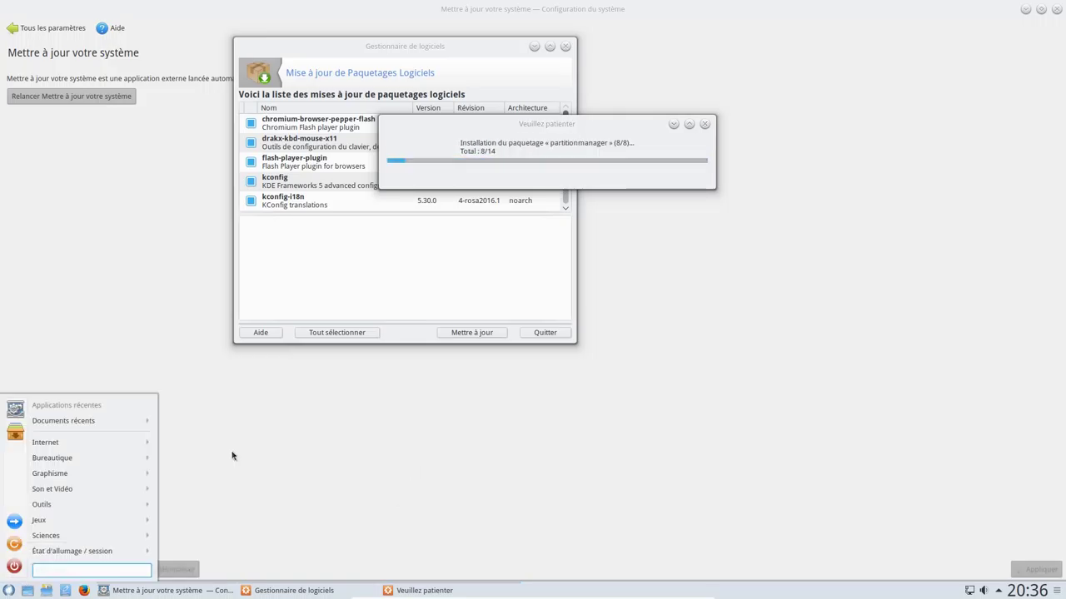
key(Escape)
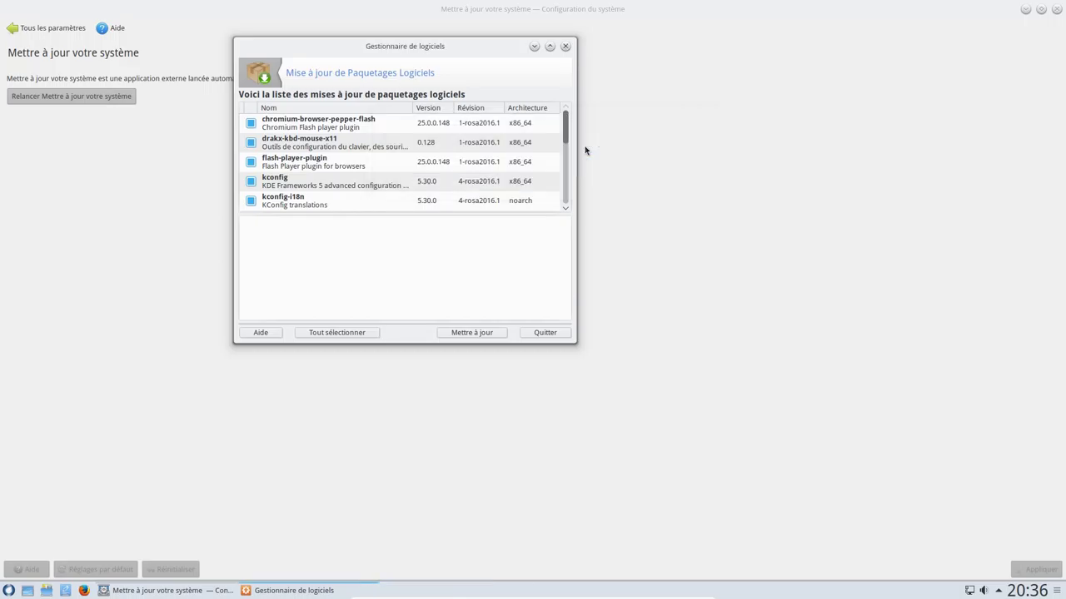
click(542, 336)
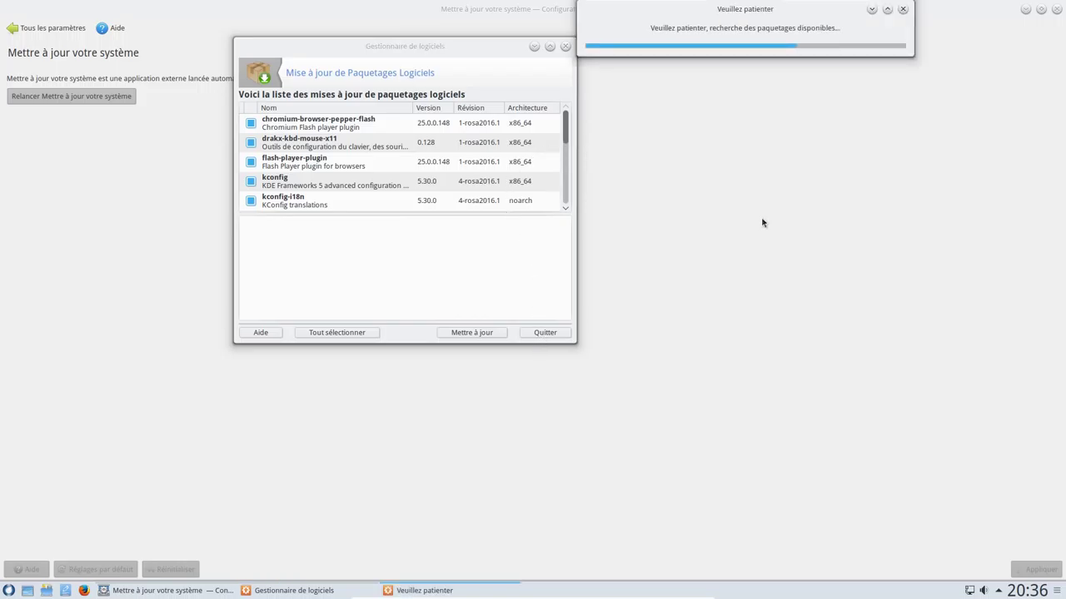
click(542, 333)
Try the Installer et désinstaller des logiciels module from the full settings overview, and close the system settings
click(17, 27)
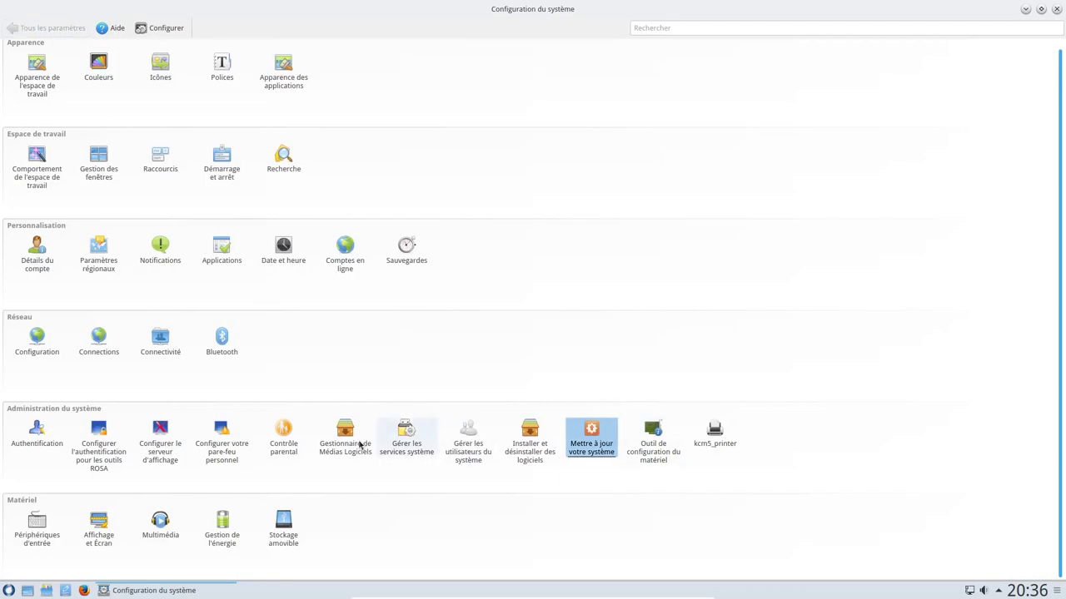
click(535, 446)
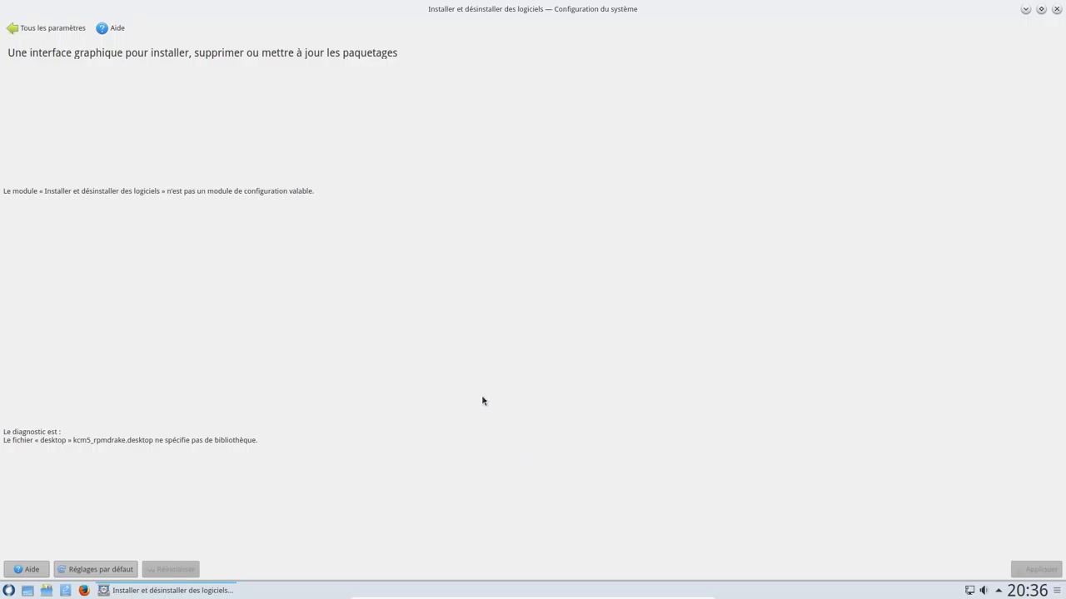
click(1056, 8)
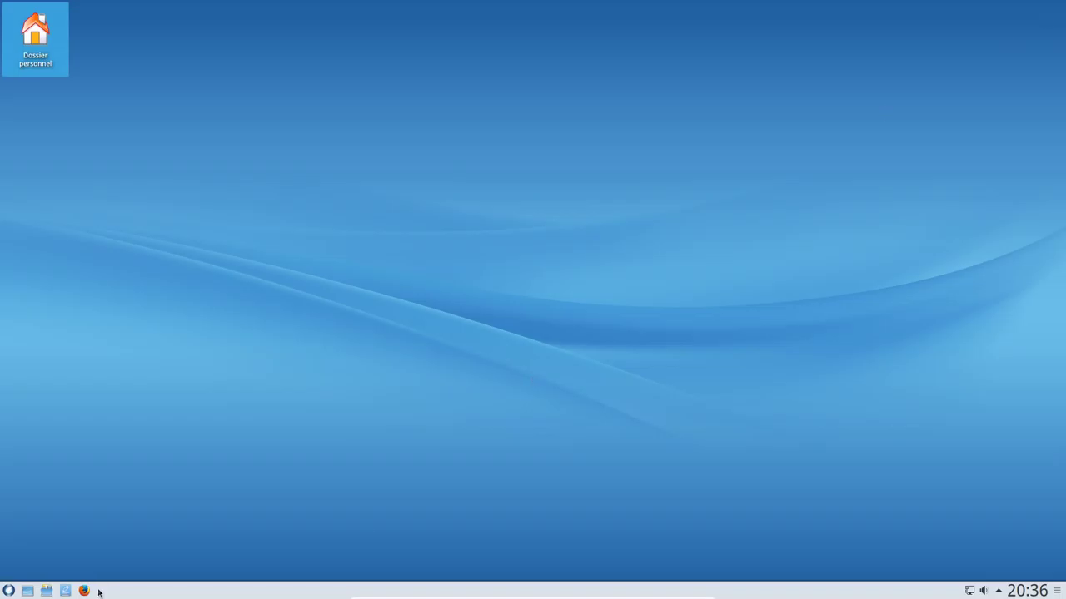
Open Installer et désinstaller des logiciels from the application launcher, enlarge and reposition its window, and activate the package search
click(9, 590)
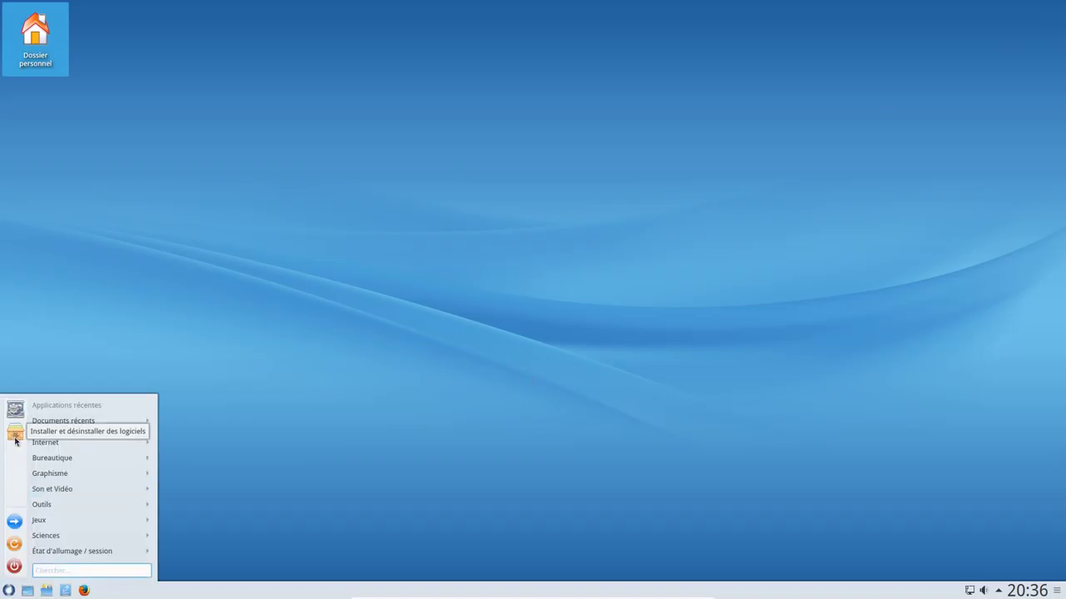
click(15, 437)
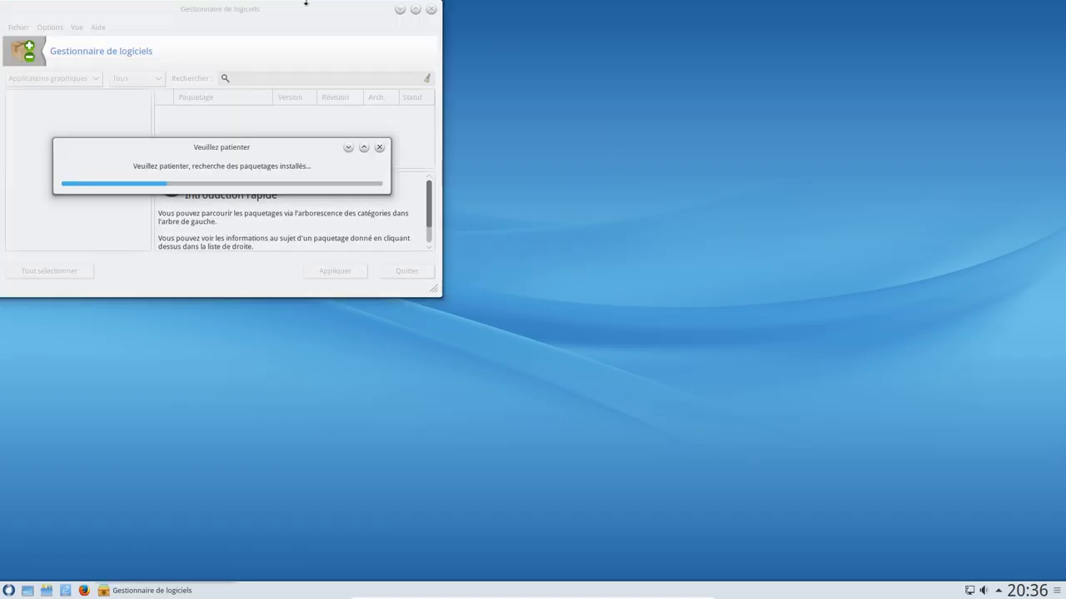
drag(292, 18, 483, 72)
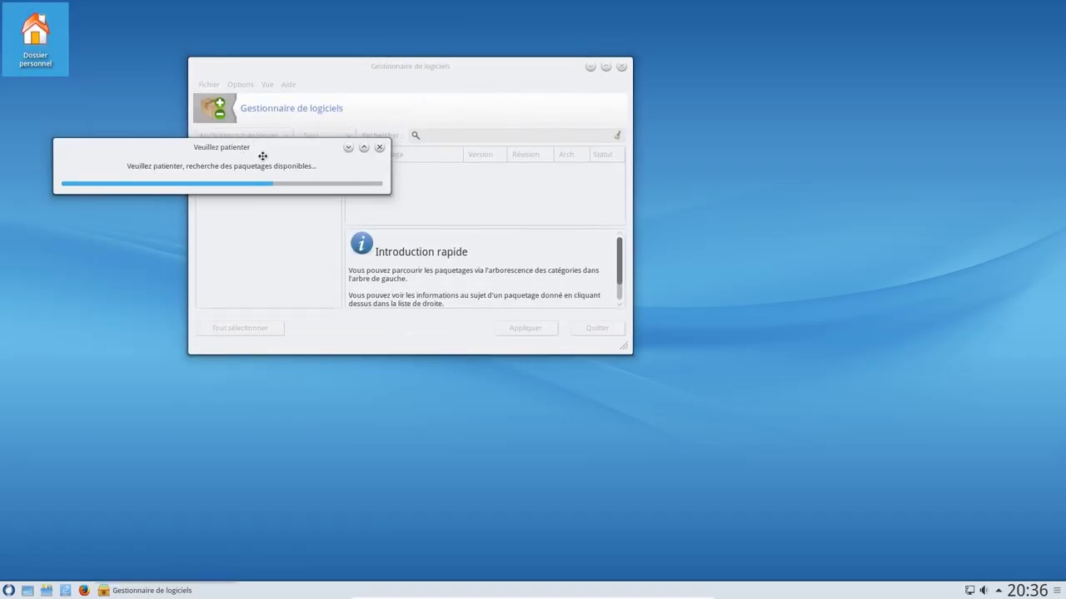
drag(263, 156, 414, 202)
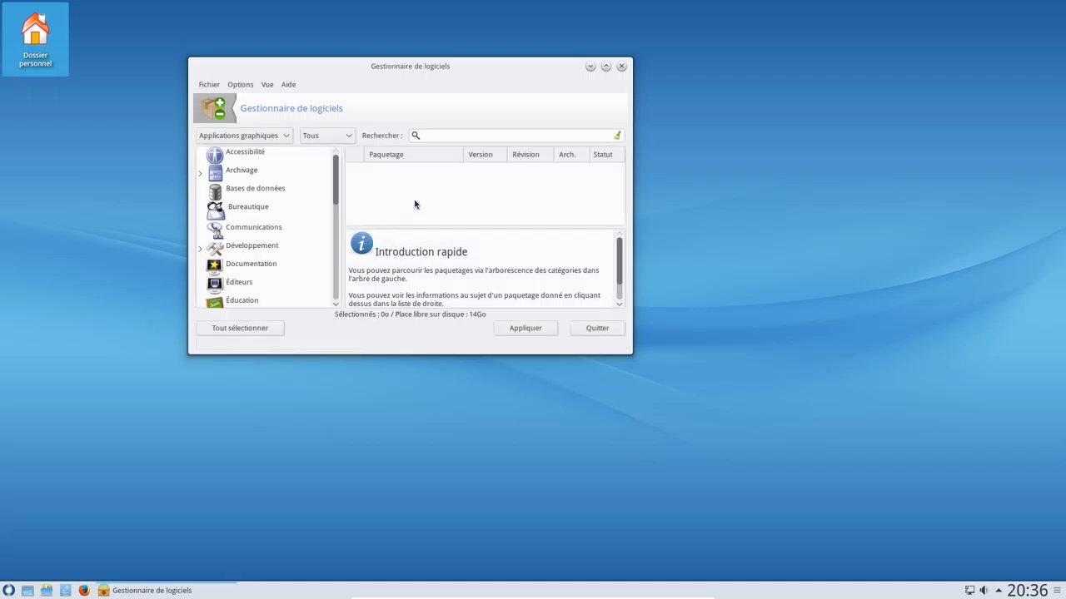
drag(365, 66, 409, 59)
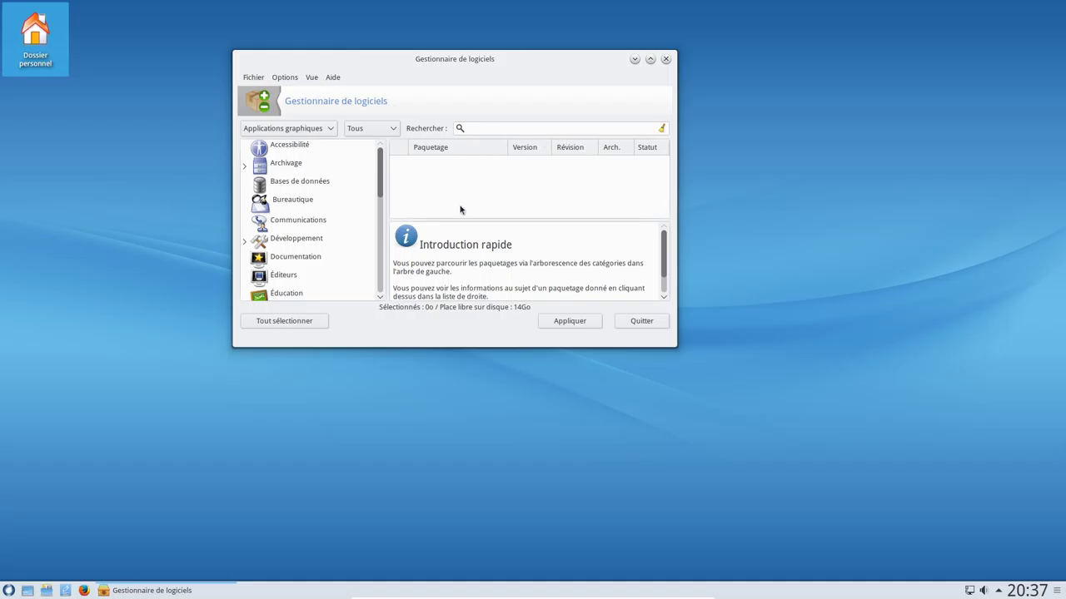
drag(676, 348, 844, 478)
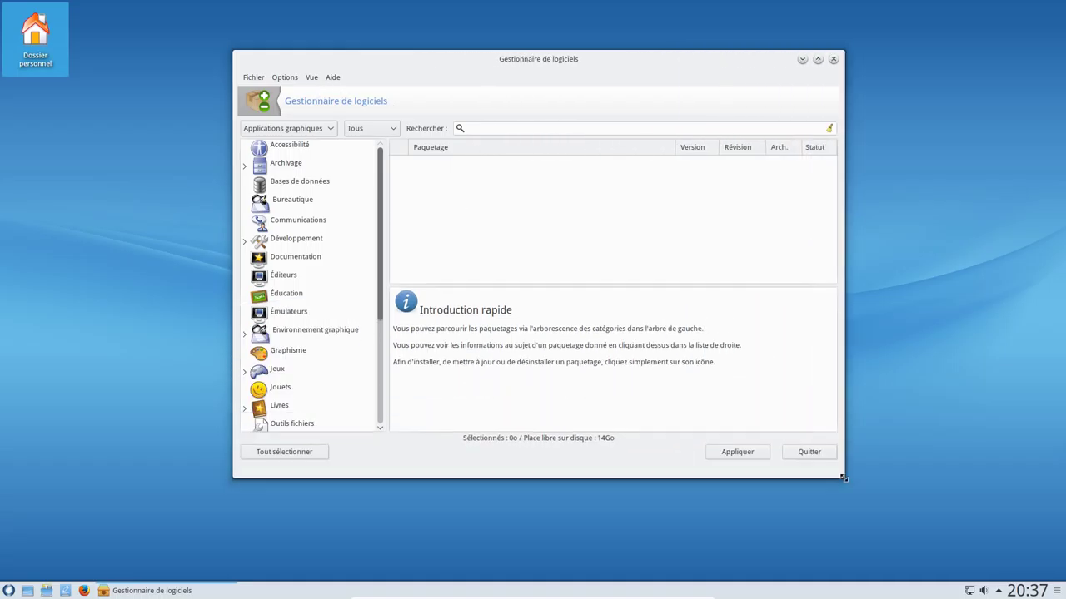
drag(442, 59, 430, 54)
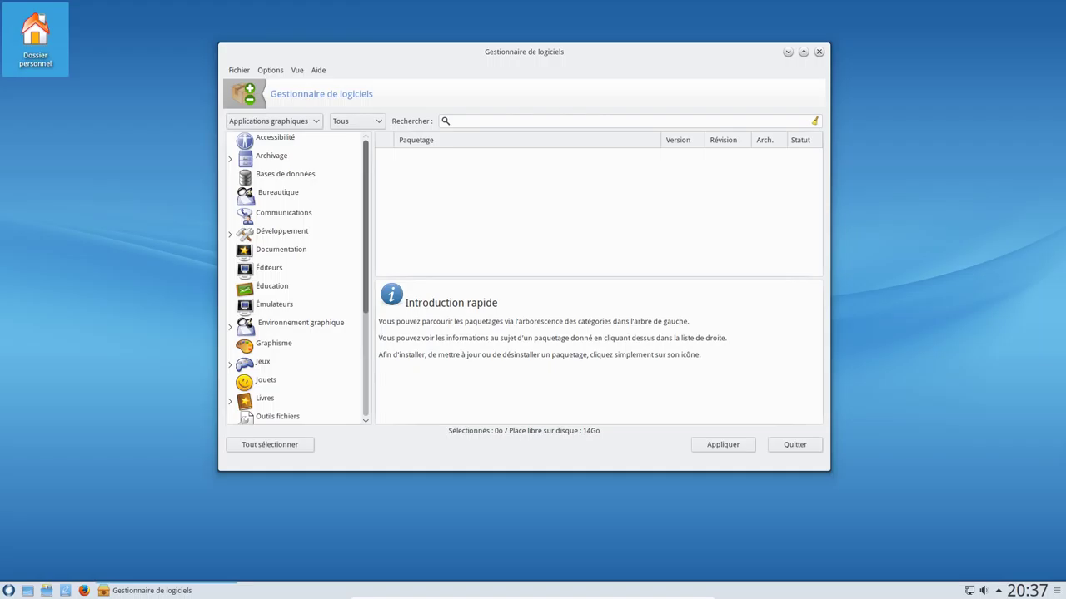
click(545, 121)
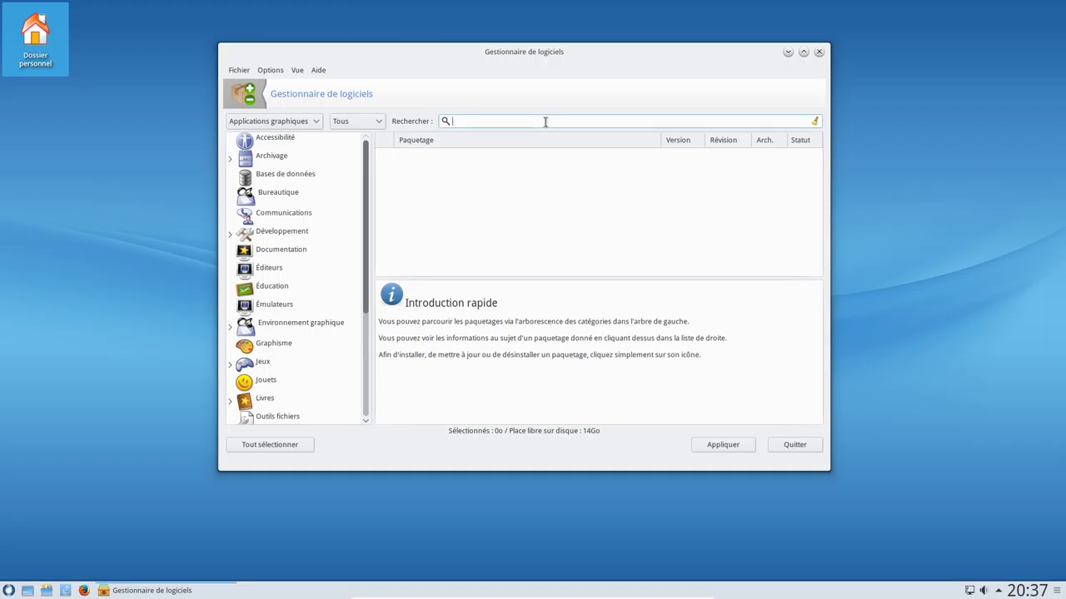
Examine the preinstalled applications in the launcher's Internet, Bureautique, Graphisme and Son et Vidéo categories
click(8, 590)
mouse_move(96, 440)
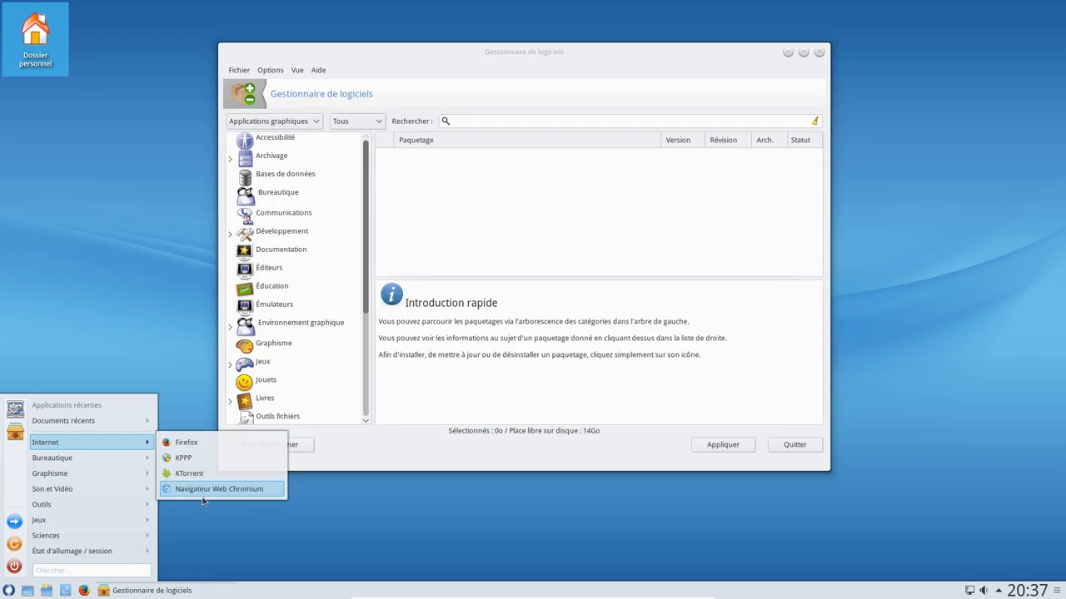
mouse_move(80, 460)
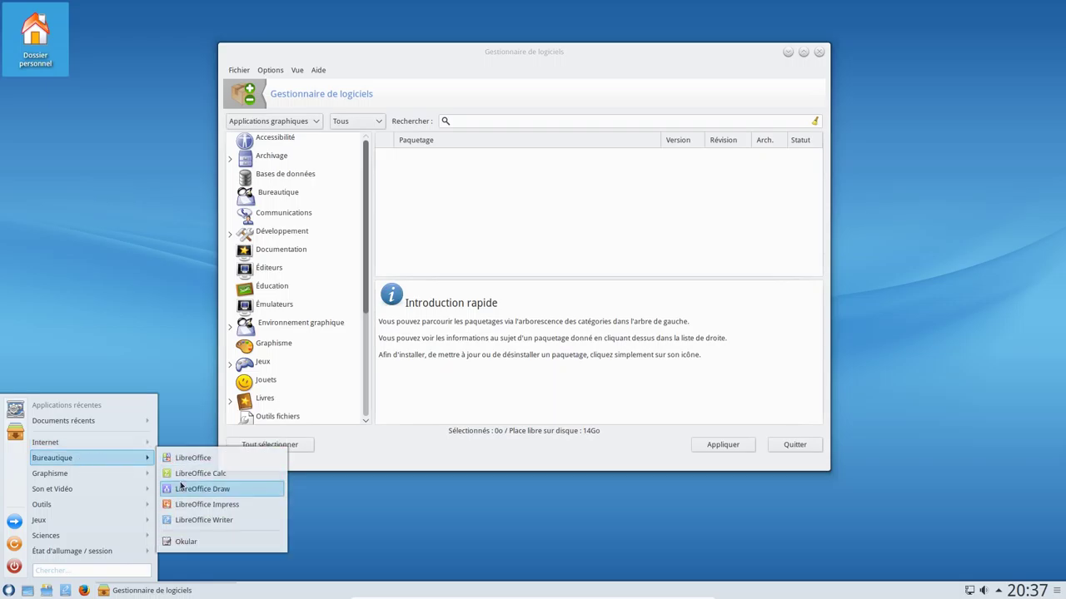
mouse_move(59, 476)
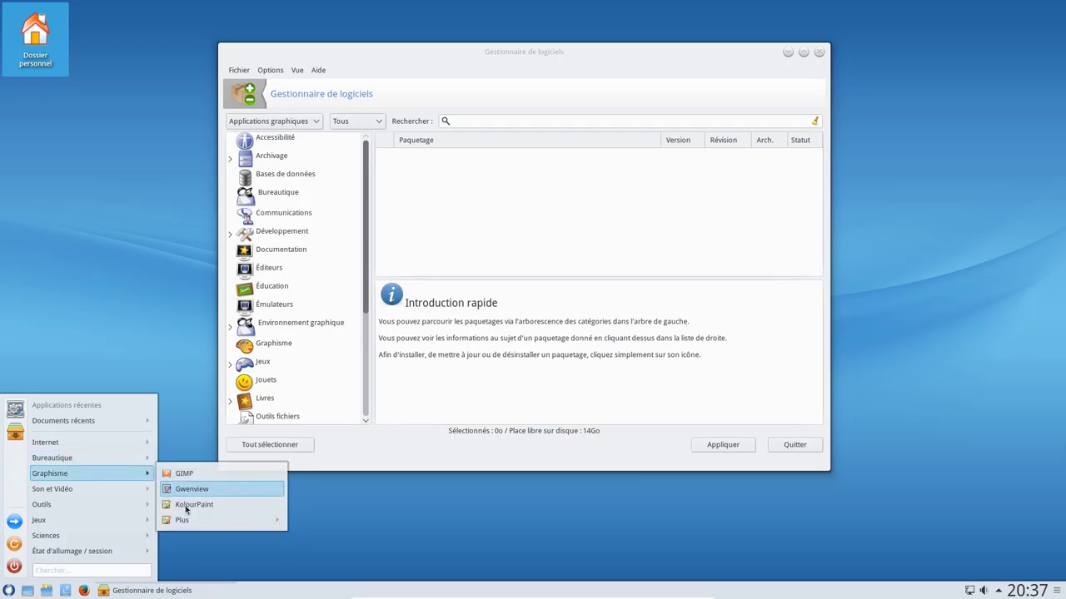
mouse_move(182, 521)
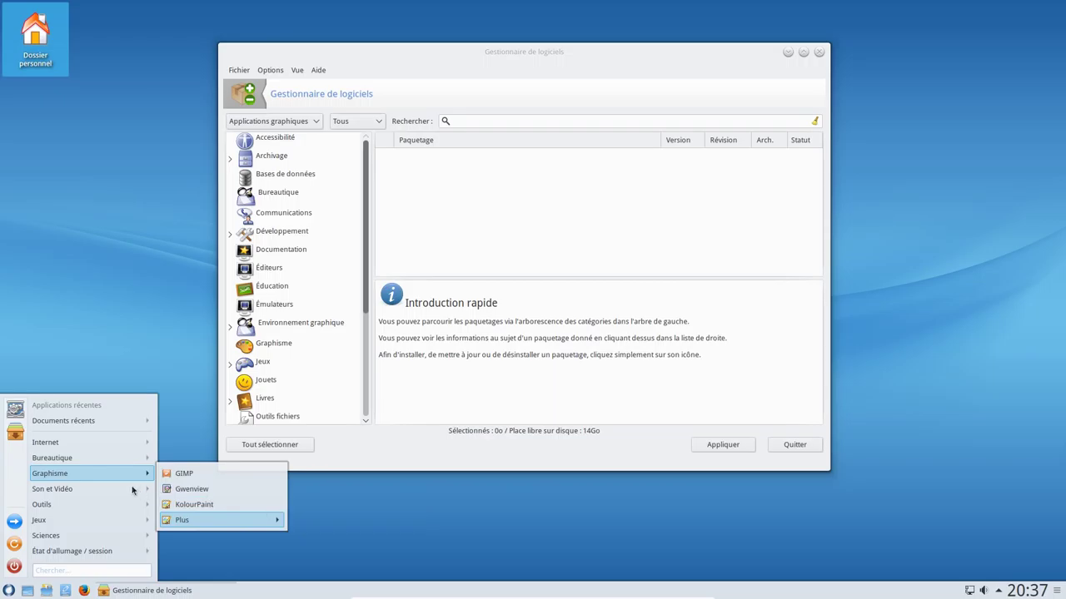
mouse_move(98, 486)
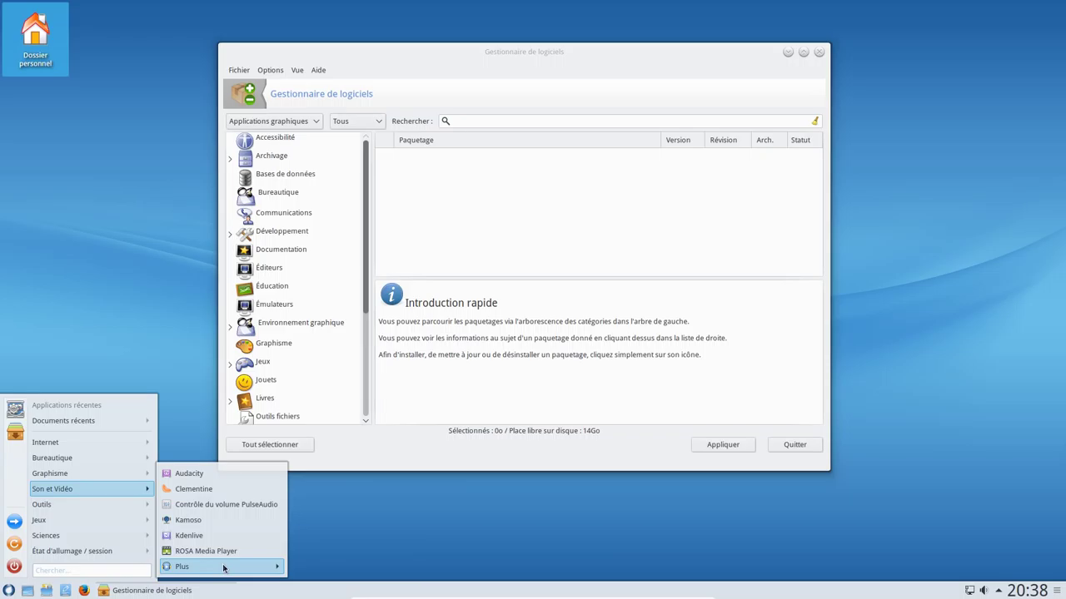
mouse_move(223, 569)
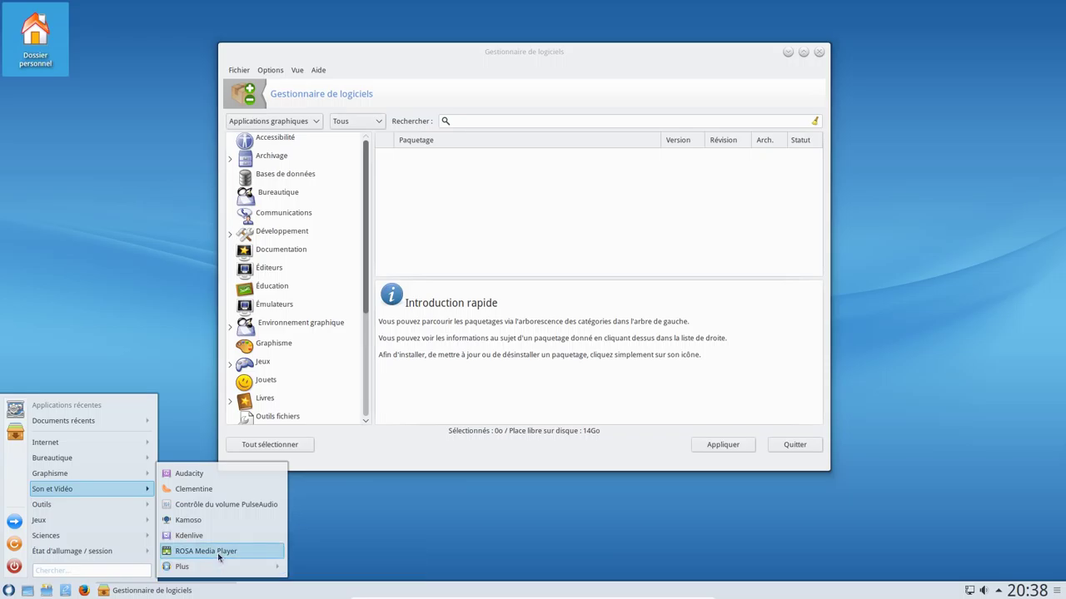
Launch ROSA Media Player, check its version in the about window, and close the player
click(218, 552)
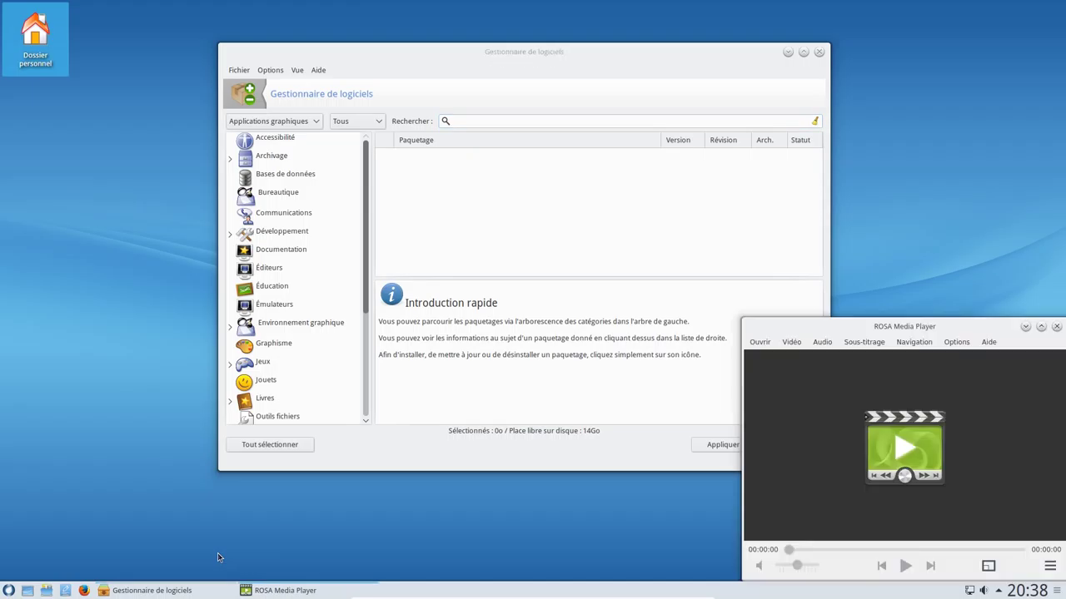
drag(887, 330, 499, 94)
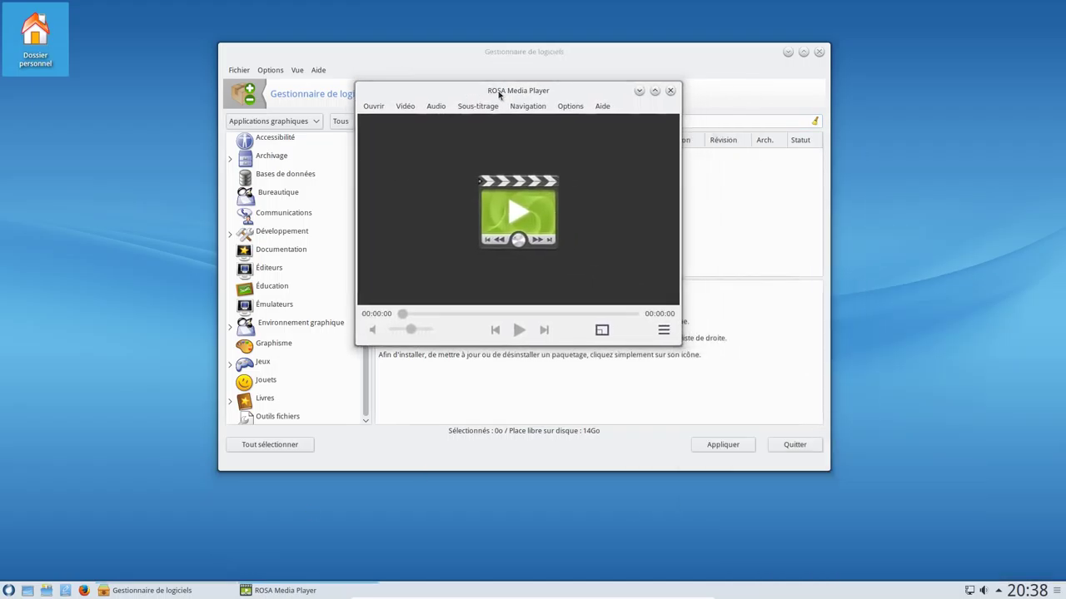
click(600, 107)
click(624, 134)
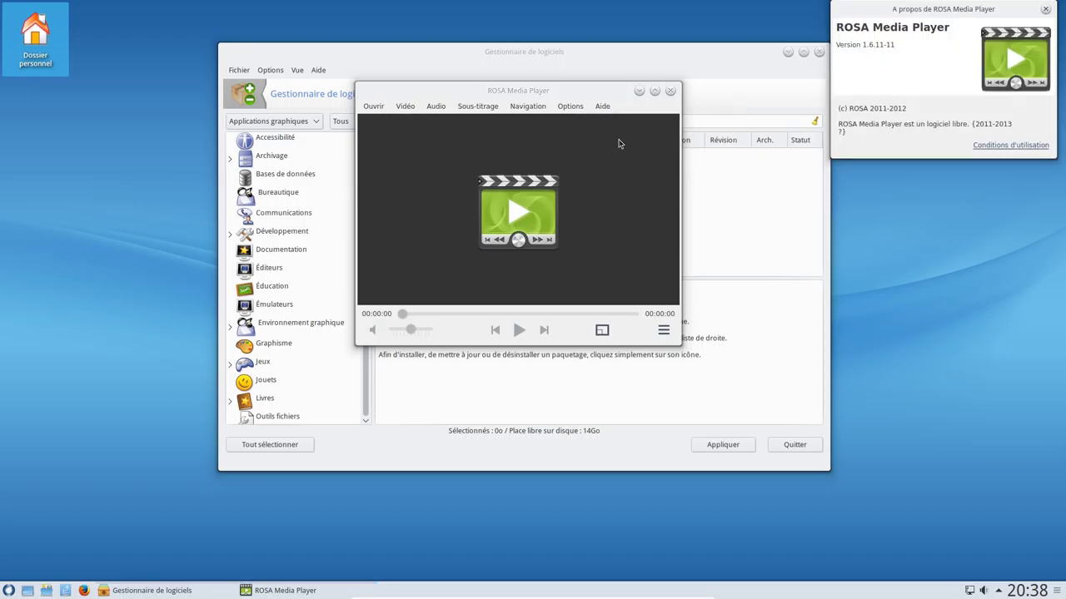
drag(923, 15, 513, 129)
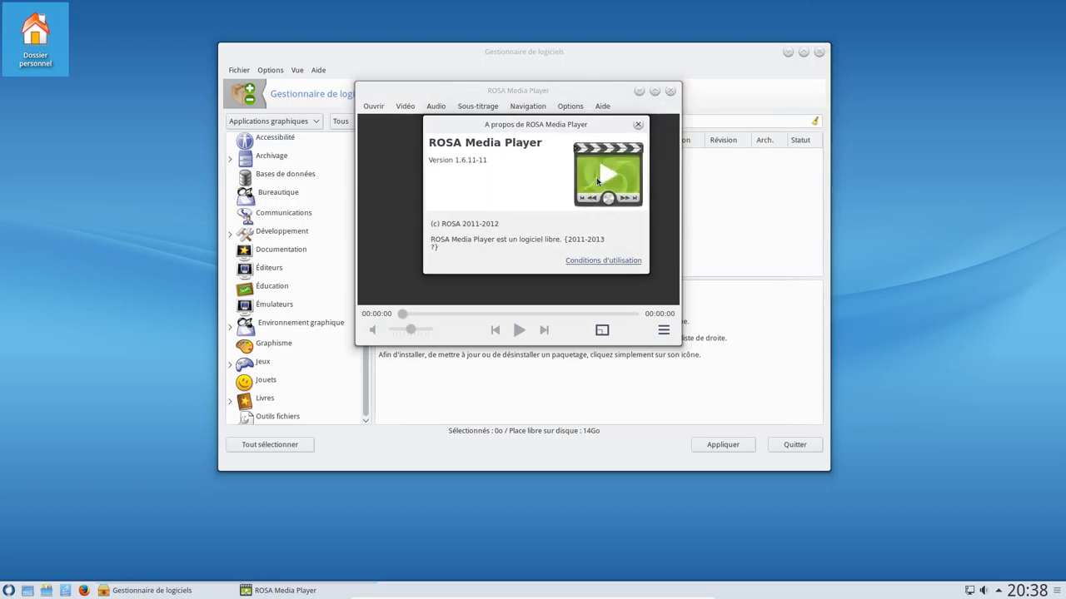
click(639, 125)
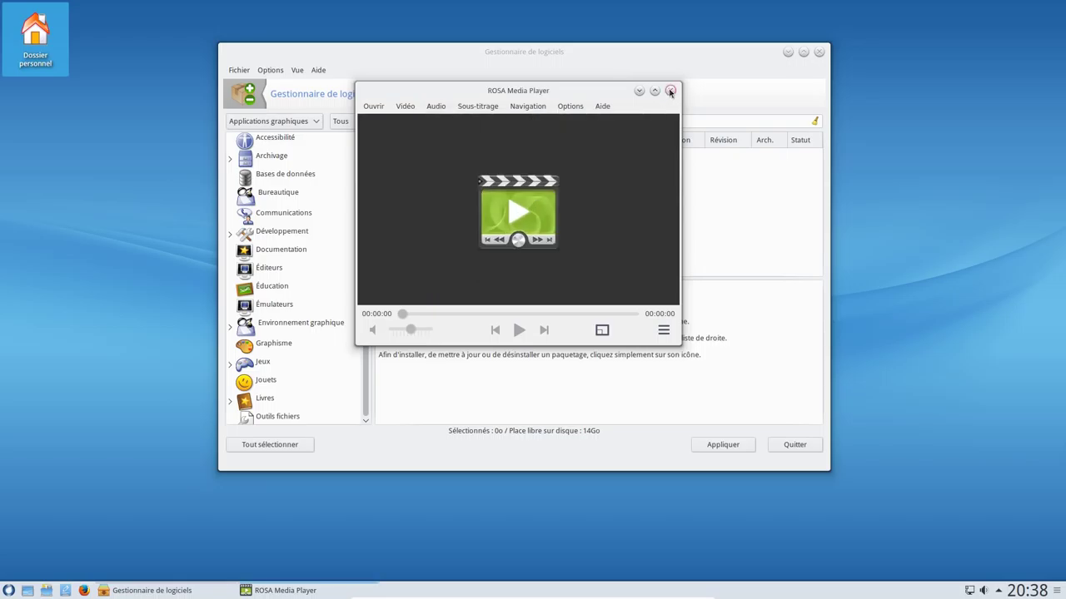
click(671, 91)
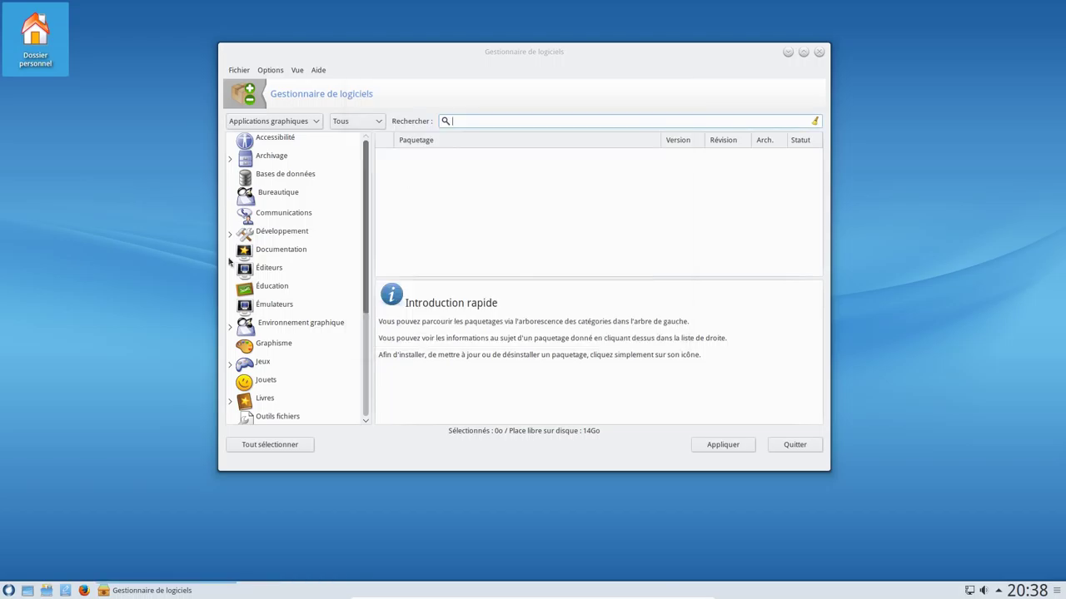
Examine the preinstalled applications in the launcher's Outils, Jeux and Sciences categories, and recheck the Internet category
click(8, 590)
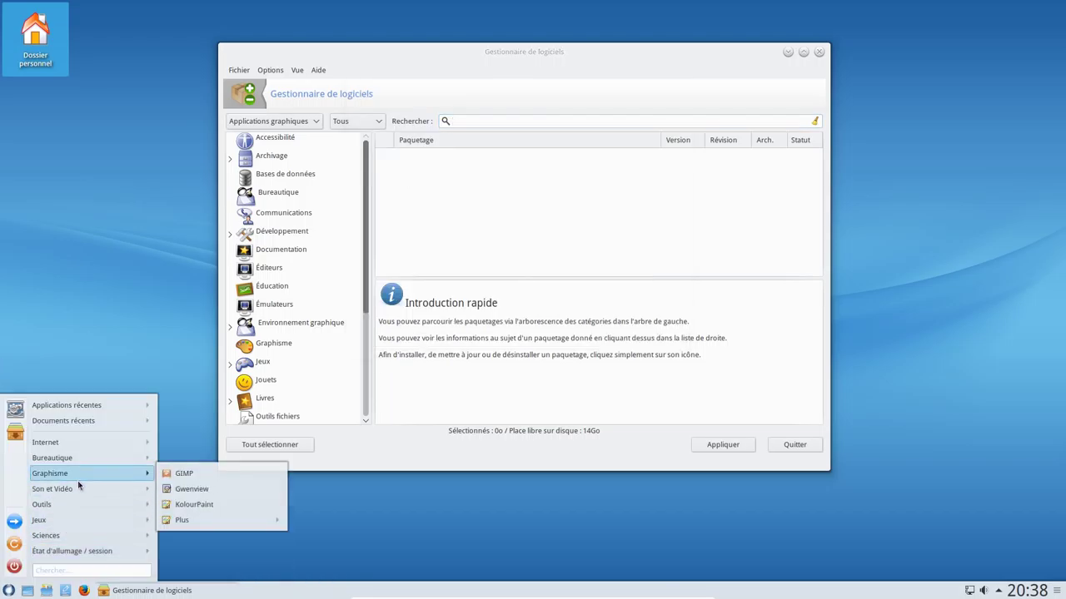
mouse_move(70, 510)
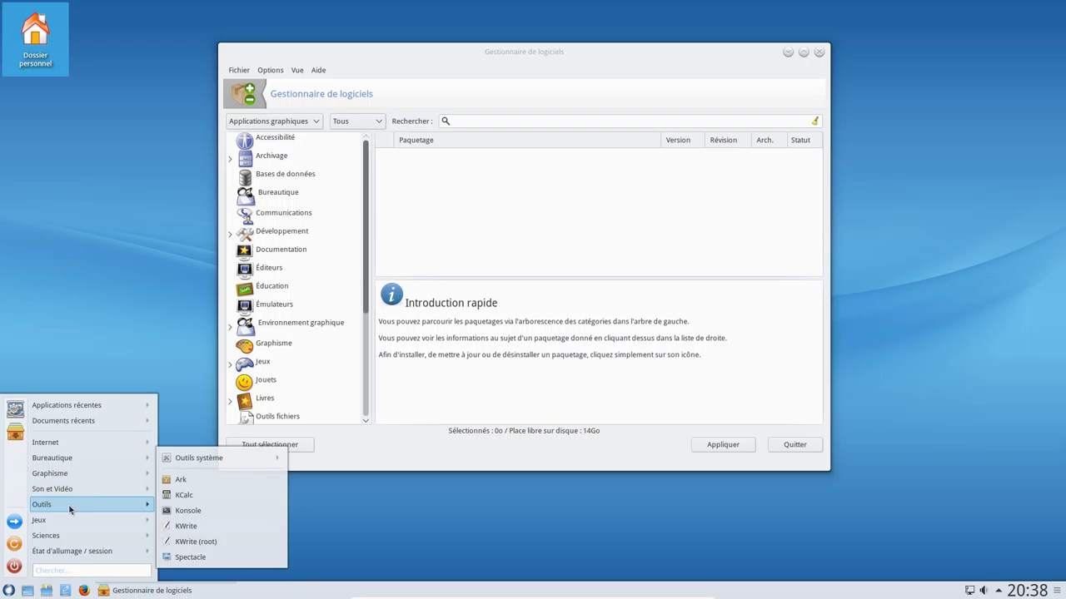
mouse_move(275, 460)
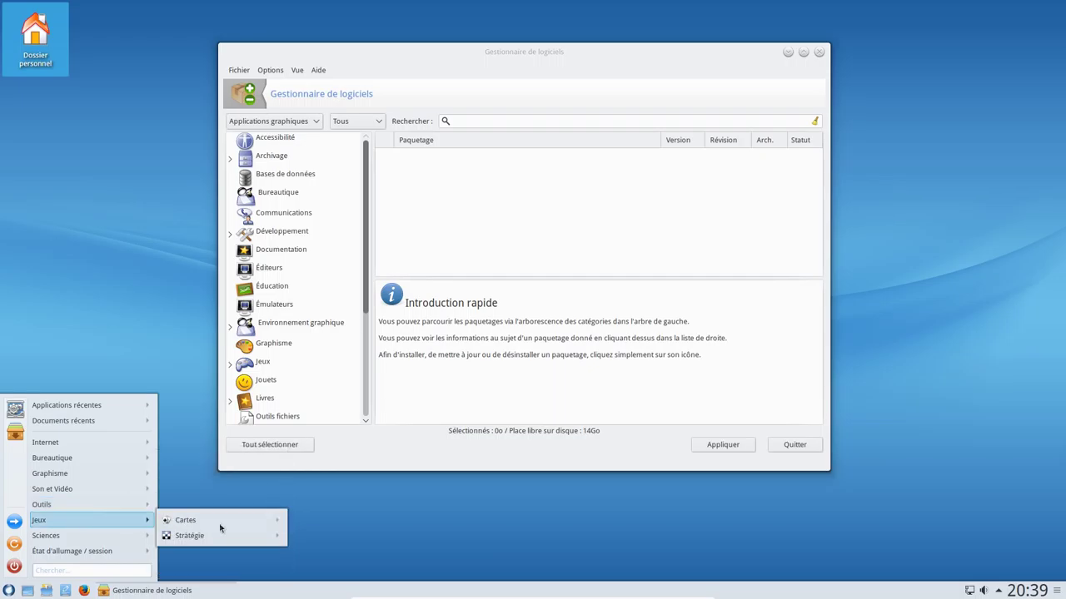
mouse_move(246, 529)
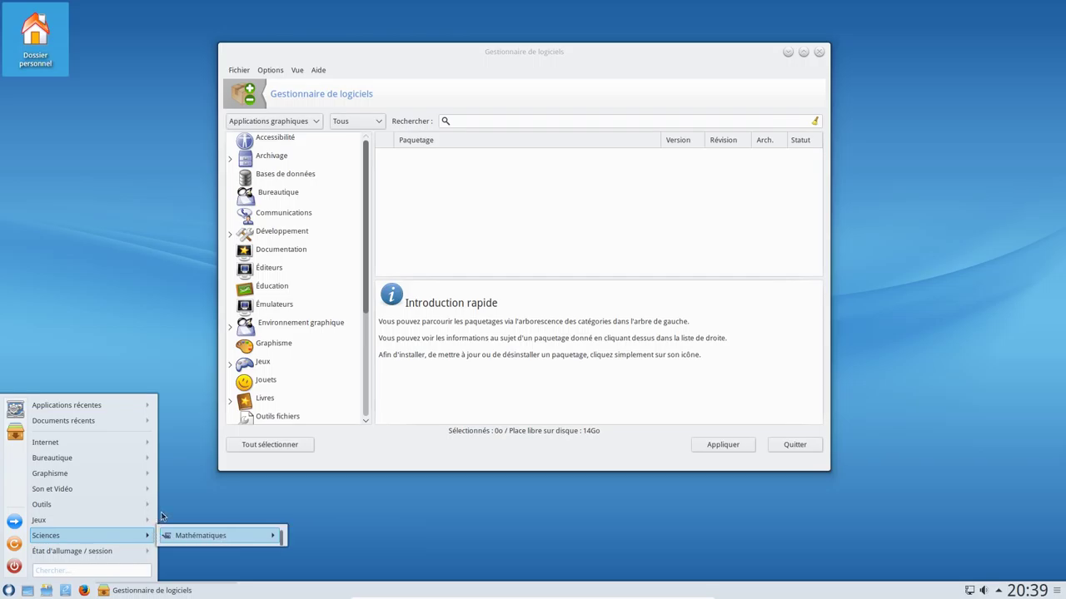
mouse_move(162, 518)
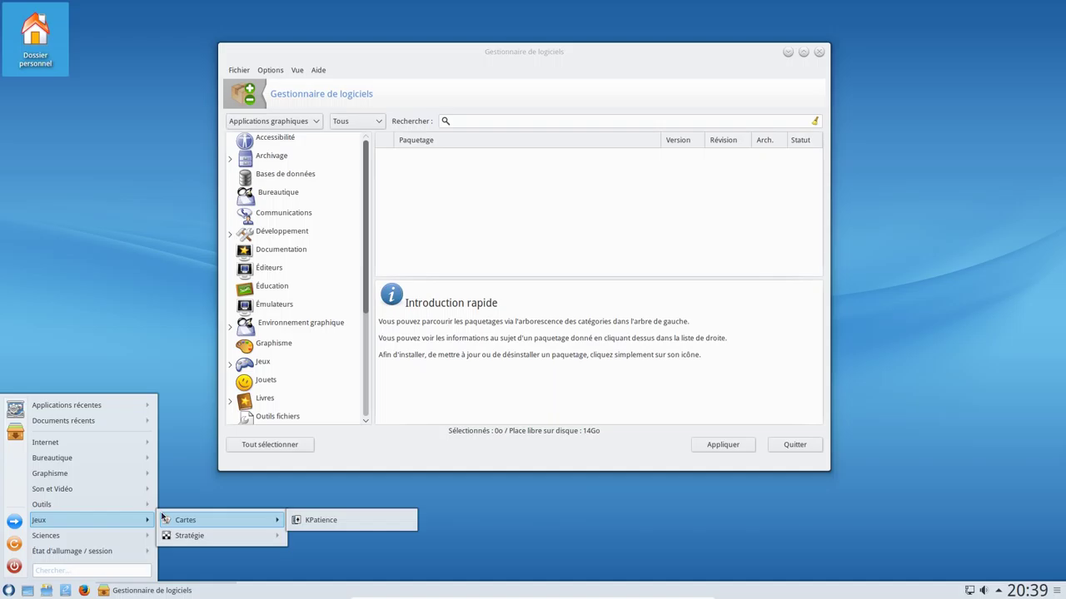
mouse_move(78, 441)
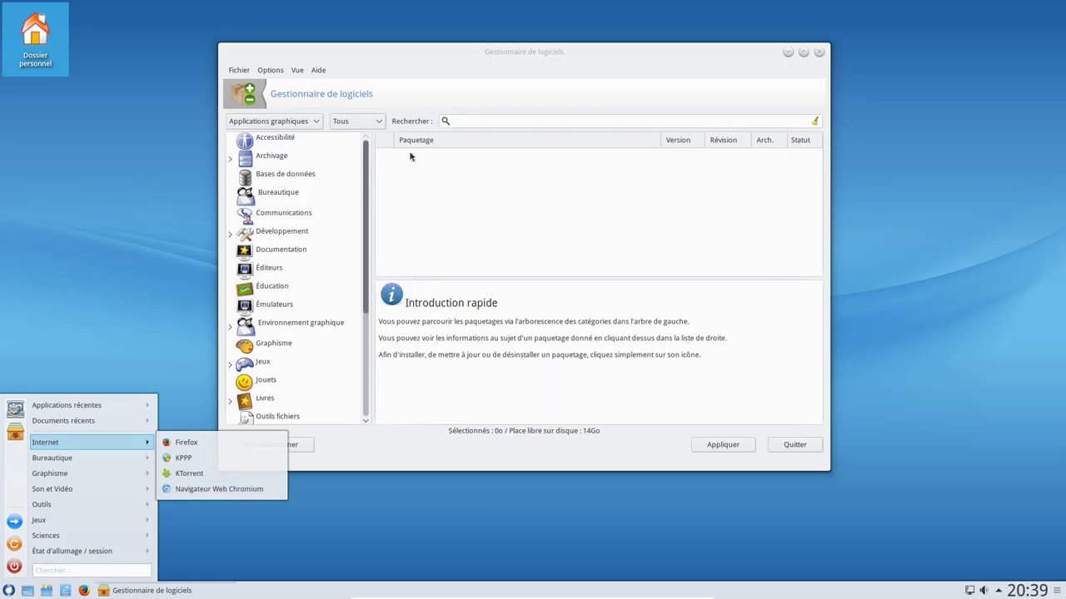
Search the package manager for thunderbird and mark mozilla-thunderbird for installation
click(457, 122)
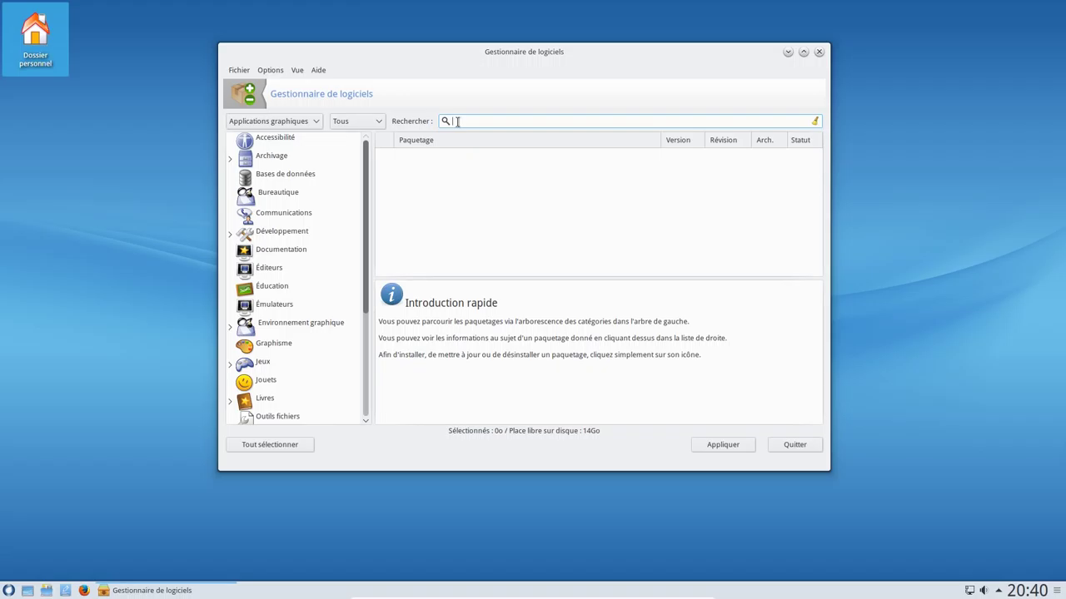
text(thunderbird)
key(Return)
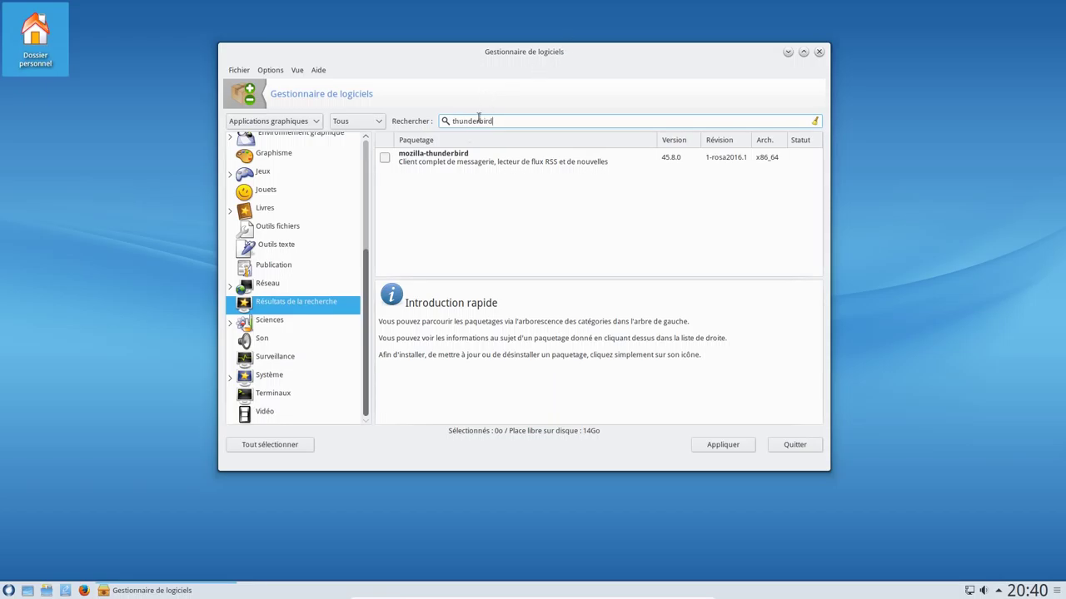
click(385, 157)
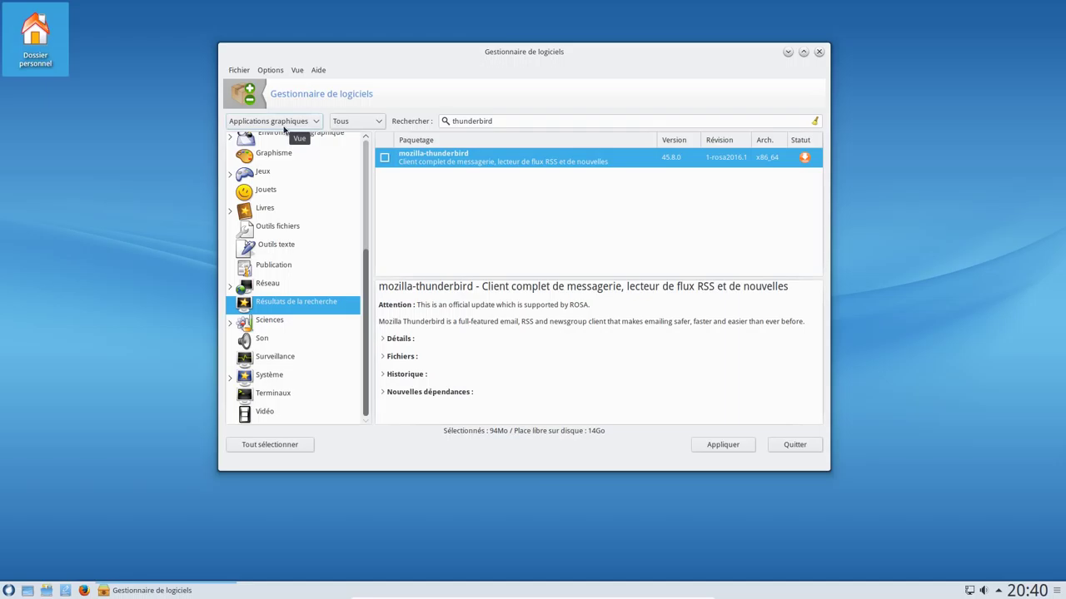
Widen the package view from graphical applications to Tous and repeat the thunderbird search
click(282, 123)
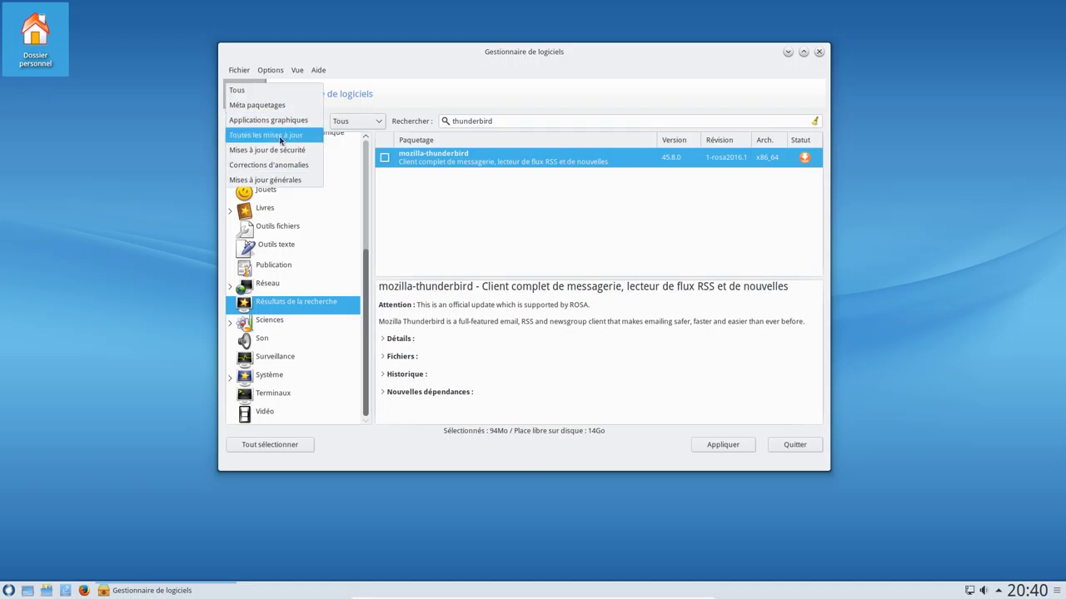
click(283, 91)
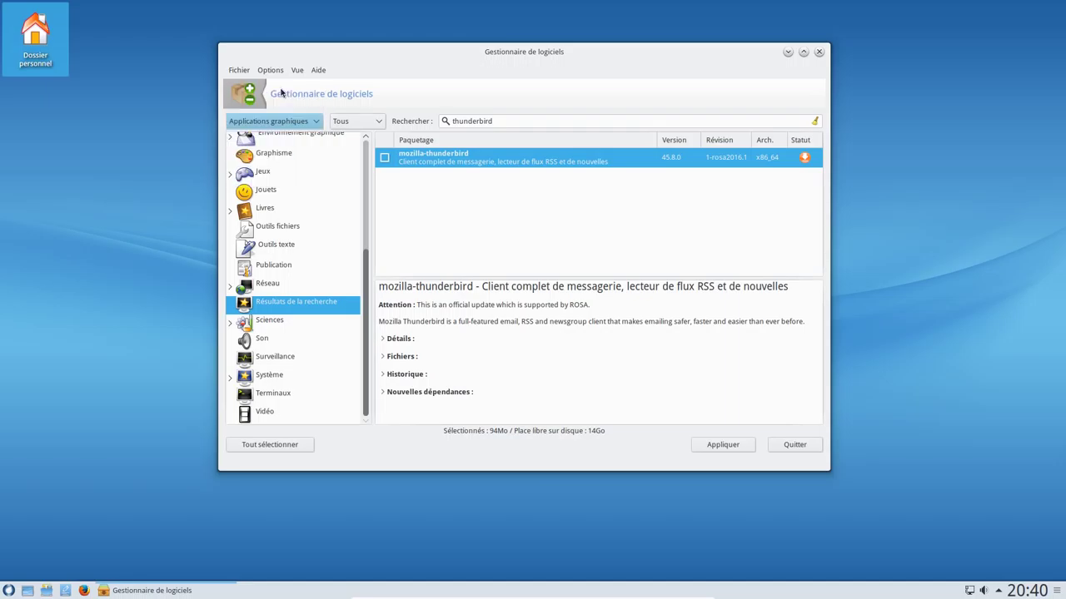
click(567, 123)
key(Return)
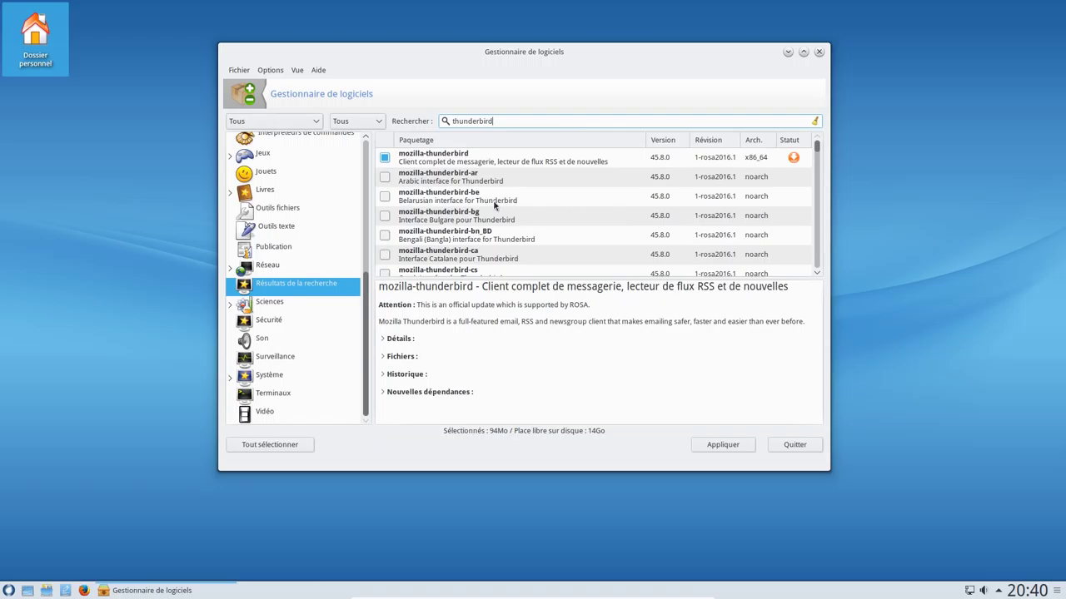
Mark the French interface package mozilla-thunderbird-fr and install it together with mozilla-thunderbird
scroll(508, 247, down, 4)
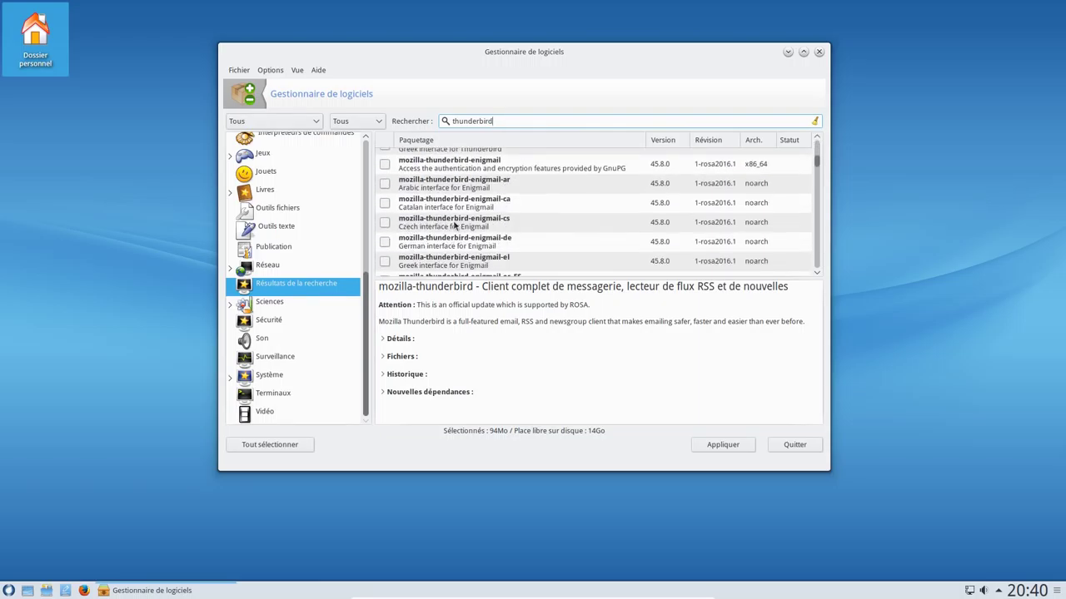
scroll(473, 229, down, 1)
scroll(474, 233, down, 20)
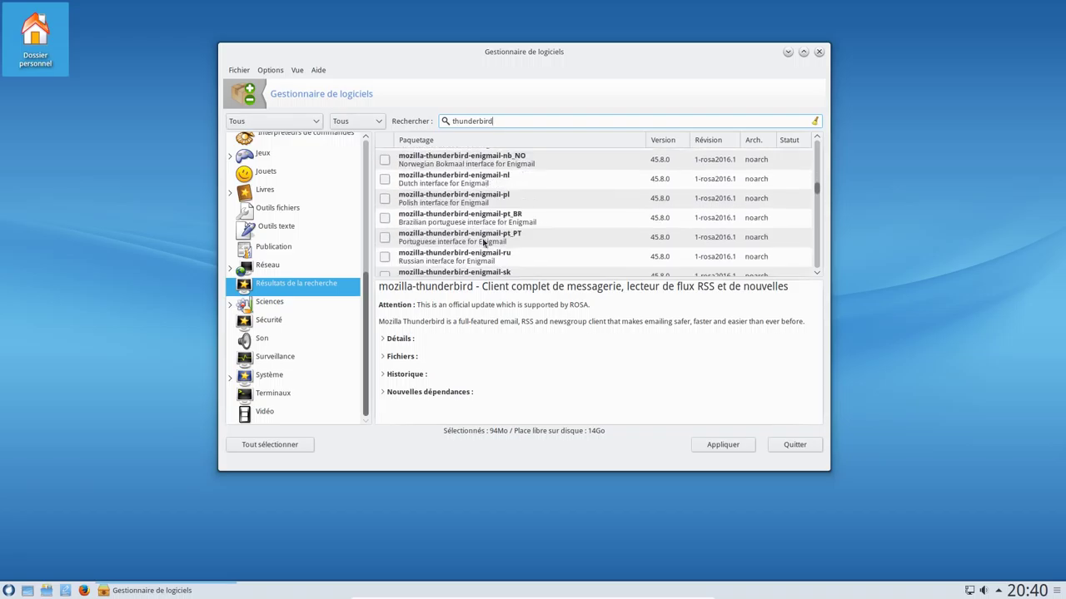
scroll(484, 242, down, 1)
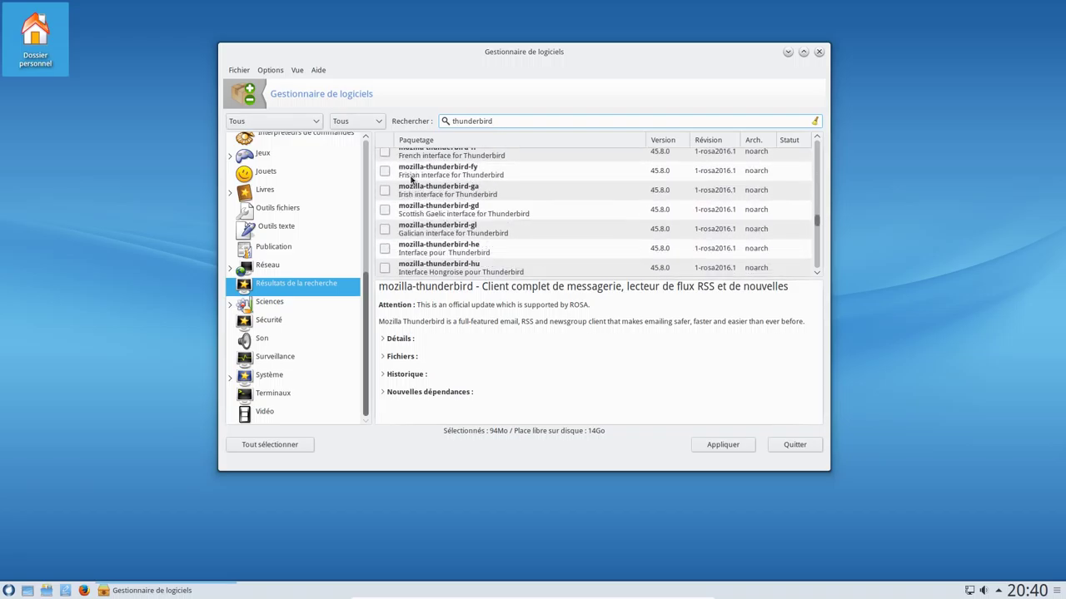
scroll(414, 183, down, 1)
click(385, 194)
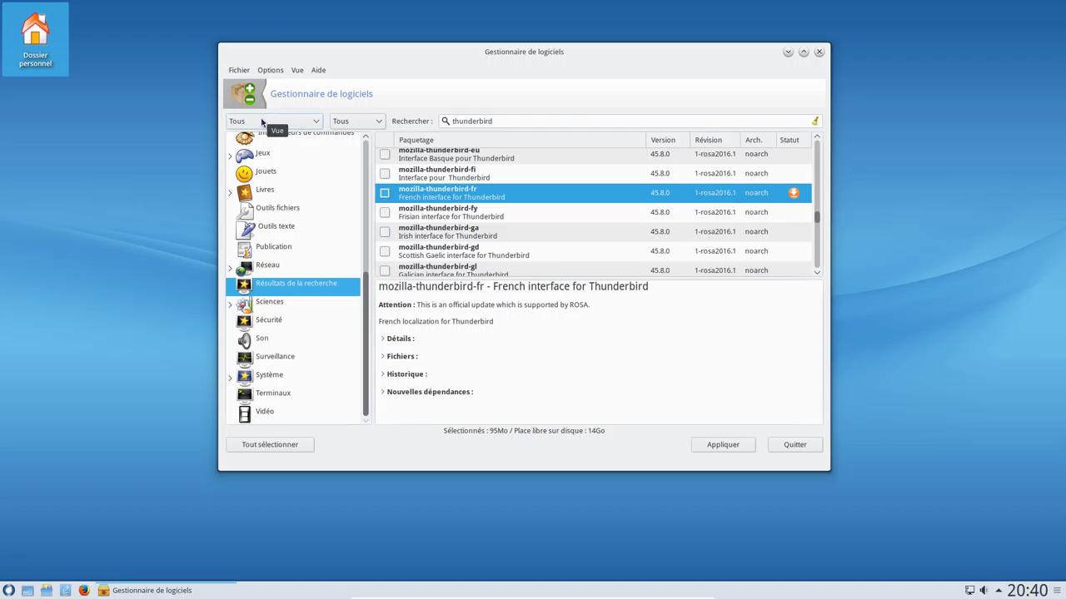
click(734, 448)
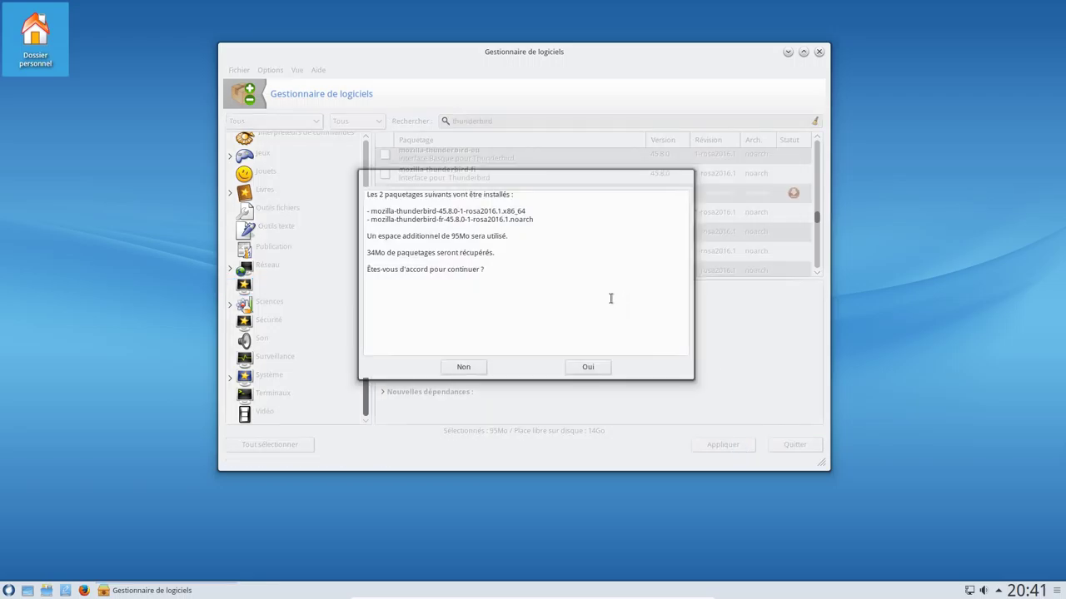
click(596, 366)
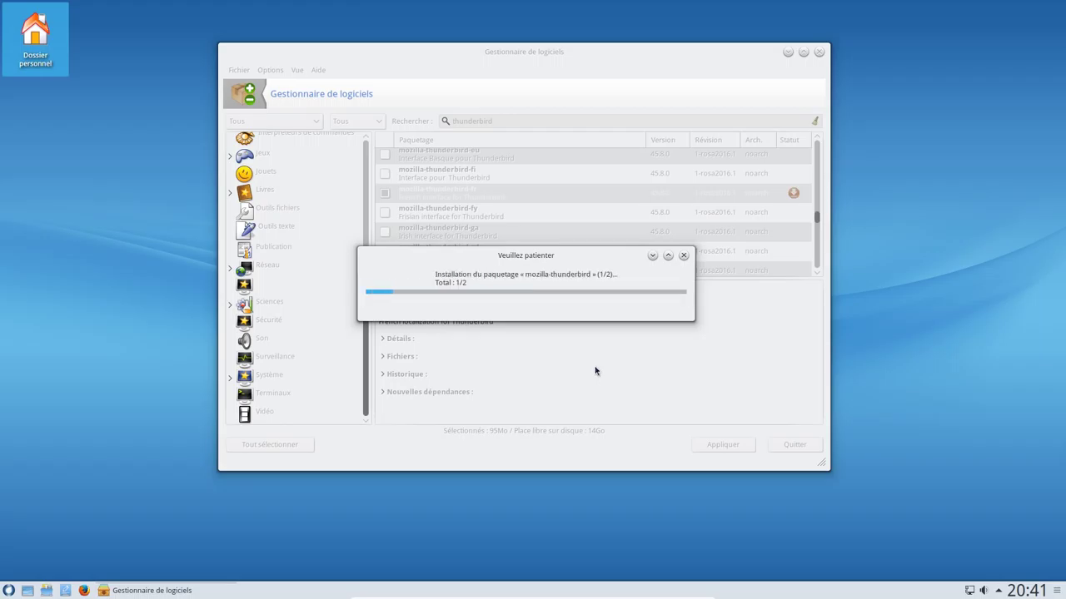
Launch Konsole from the launcher's Outils category and run htop
click(7, 590)
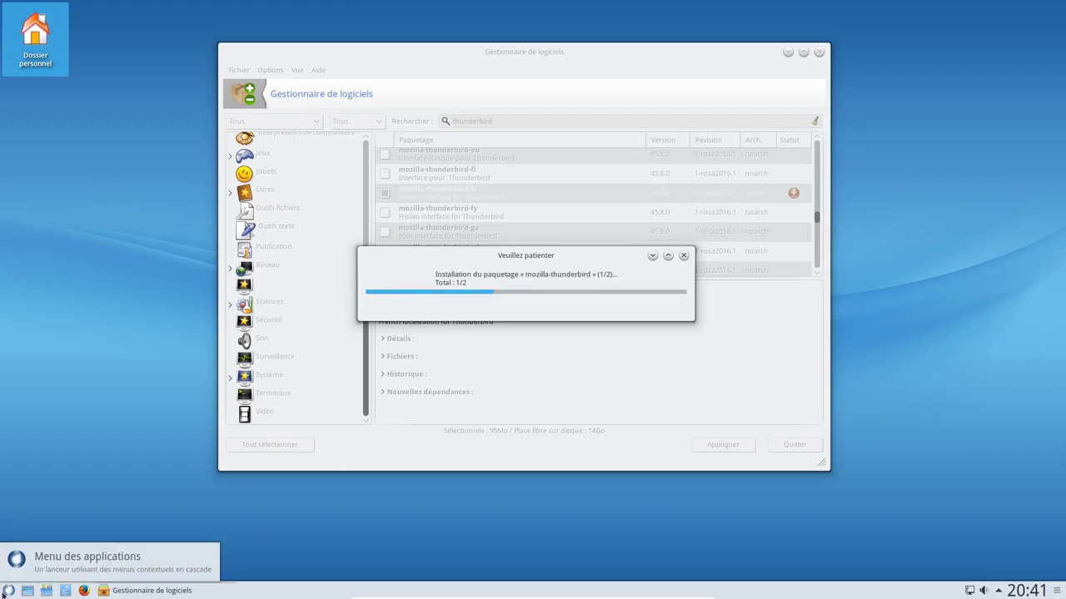
mouse_move(64, 527)
mouse_move(81, 505)
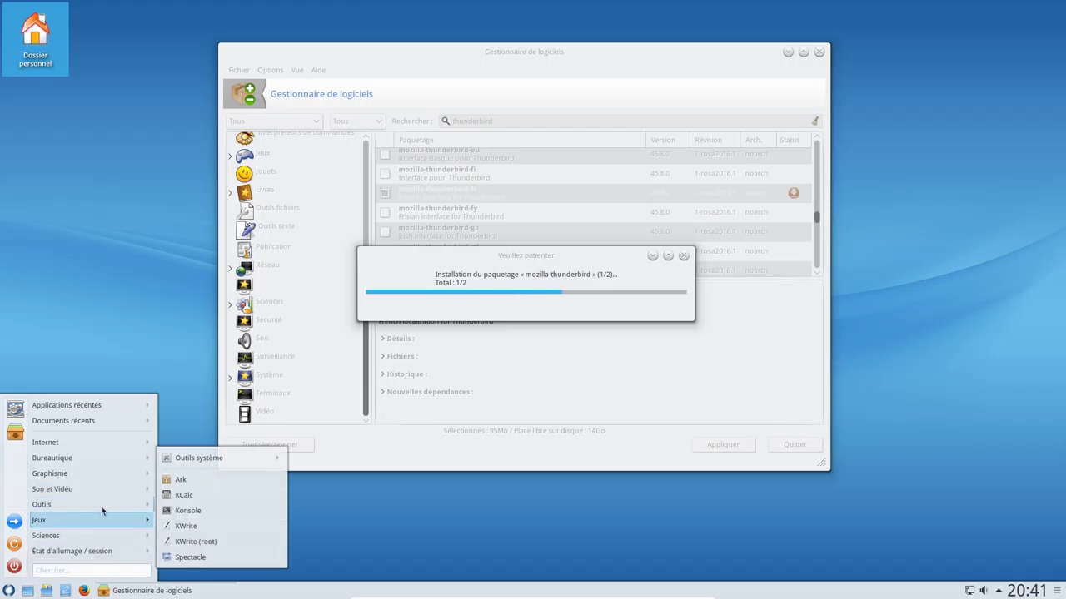
click(189, 512)
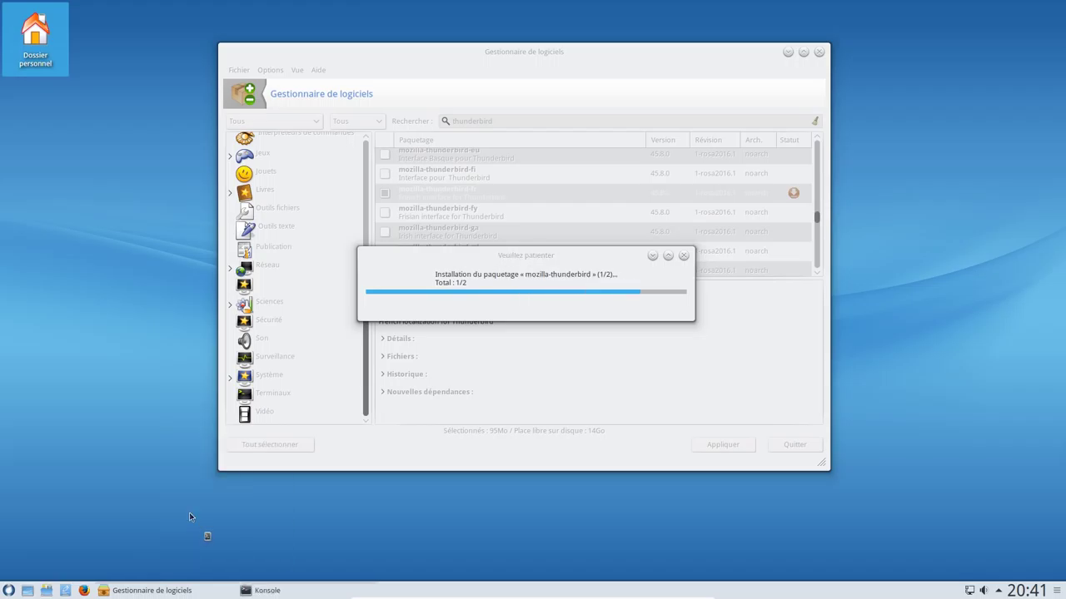
text(htop)
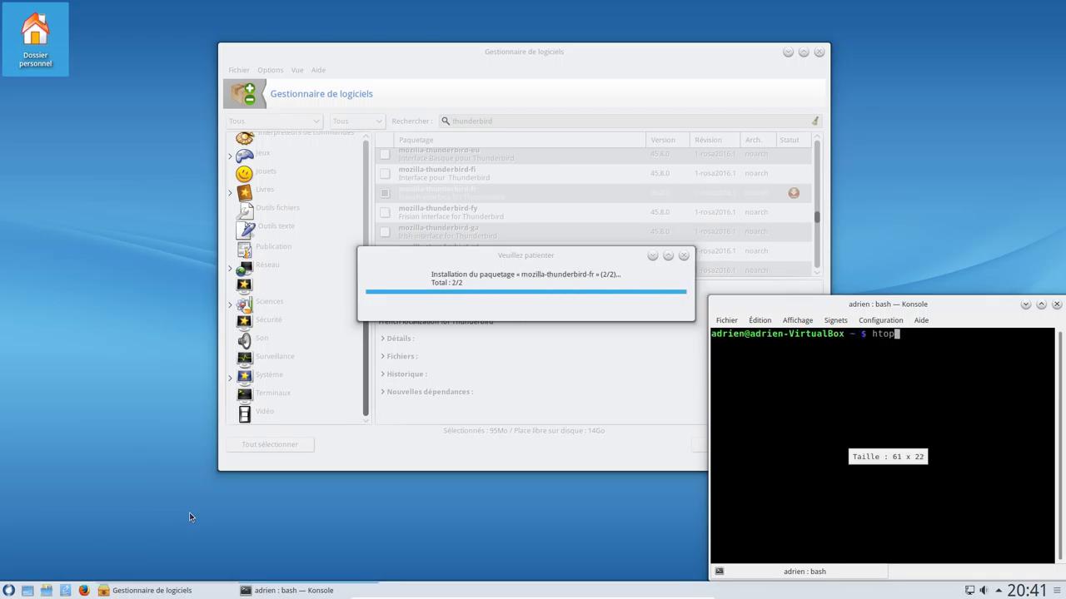
key(Return)
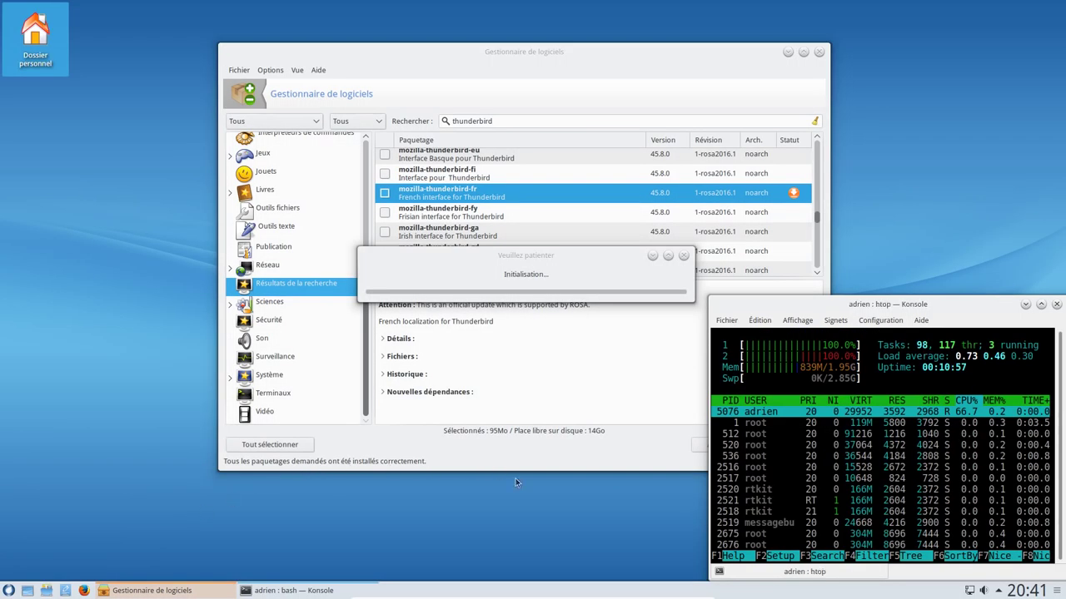
Move the Konsole window closer to the screen's centre, then quit htop and try to run nmon
drag(844, 305, 752, 231)
key(q)
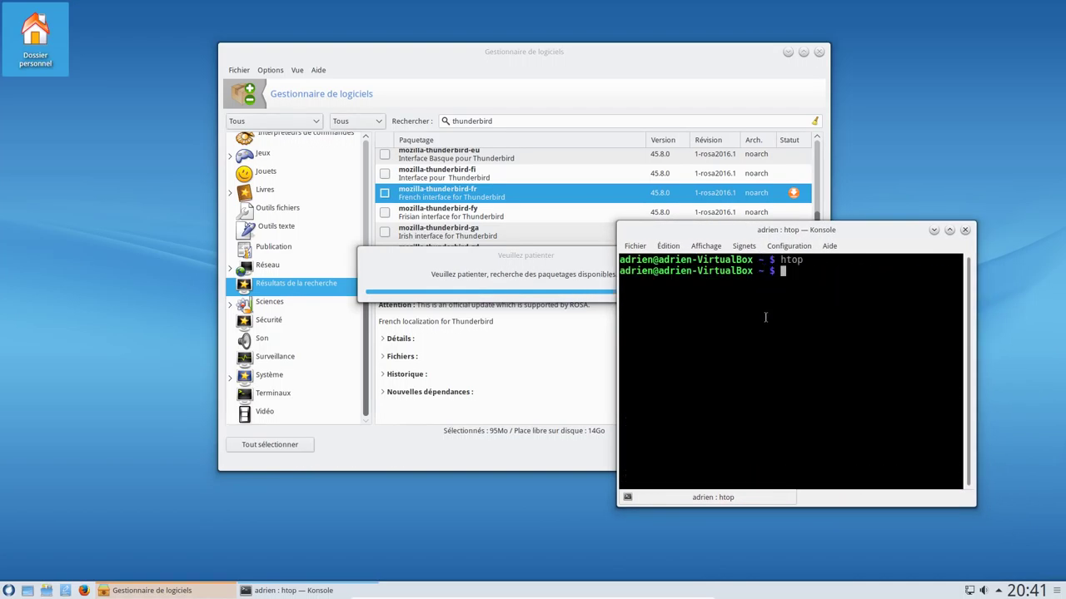
text(nmon)
key(Return)
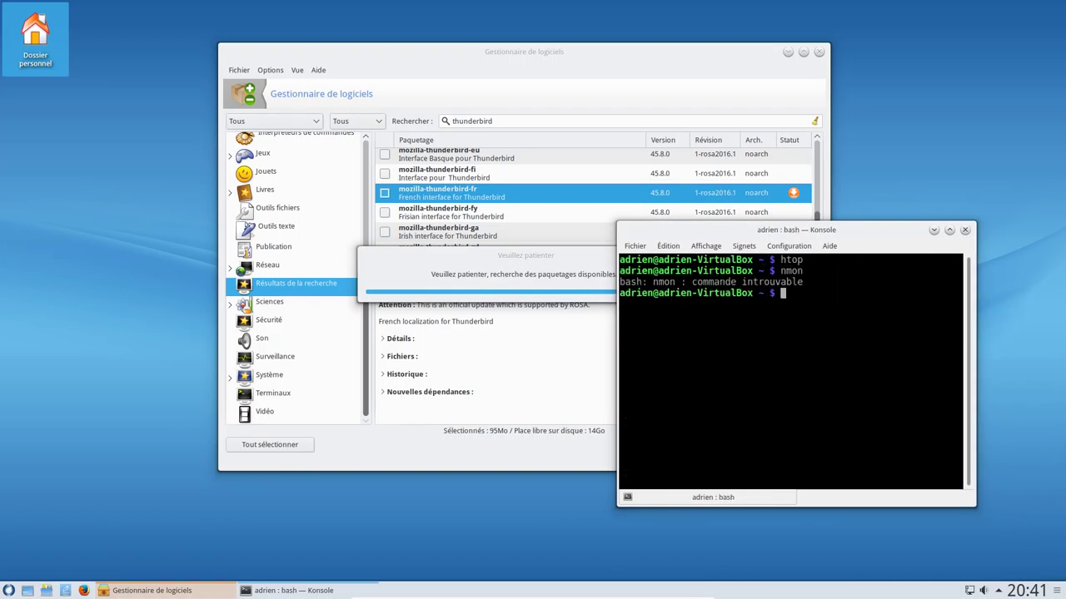
Return to the Gestionnaire de logiciels window and clear the thunderbird search text
click(470, 259)
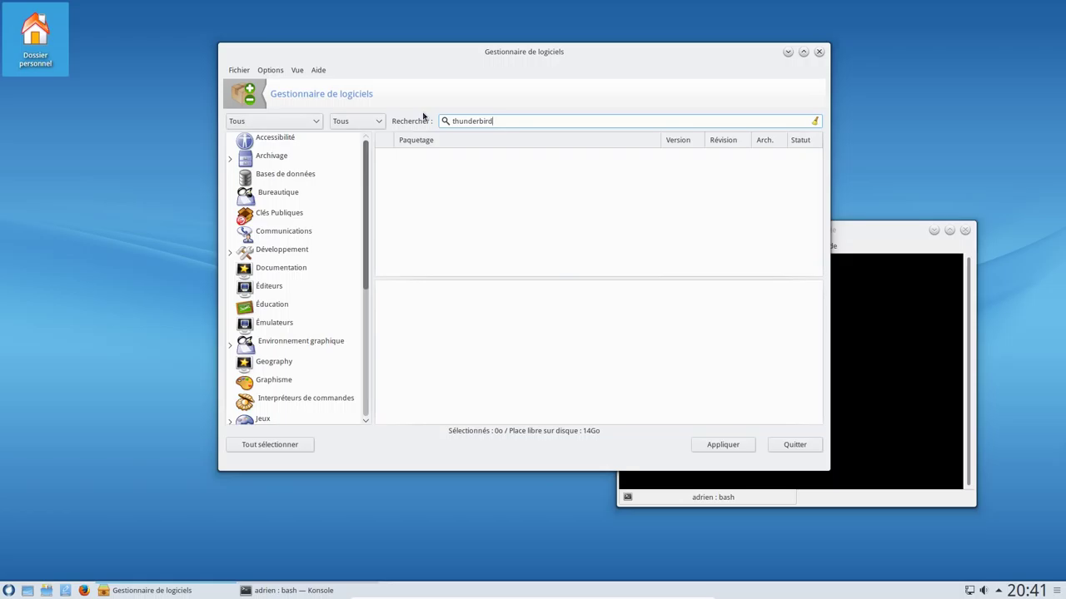
key(BackSpace)
key(BackSpace)
key(BackSpace)
key(BackSpace)
key(BackSpace)
key(BackSpace)
key(BackSpace)
key(BackSpace)
key(BackSpace)
key(BackSpace)
key(BackSpace)
Examine the choices offered by the installation-status filter and the package view filter
click(369, 123)
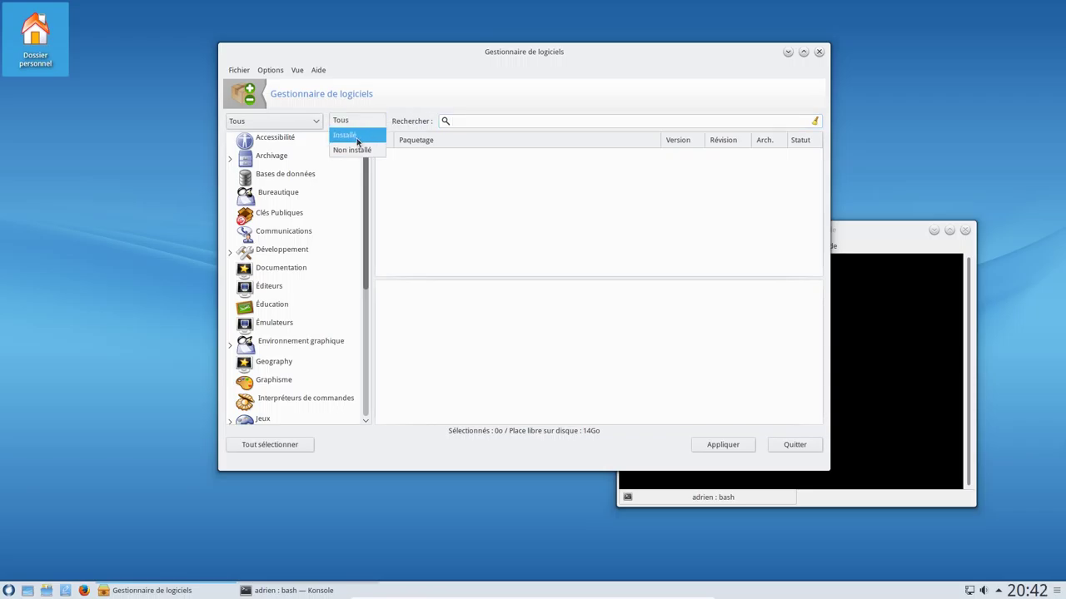
click(308, 123)
click(304, 123)
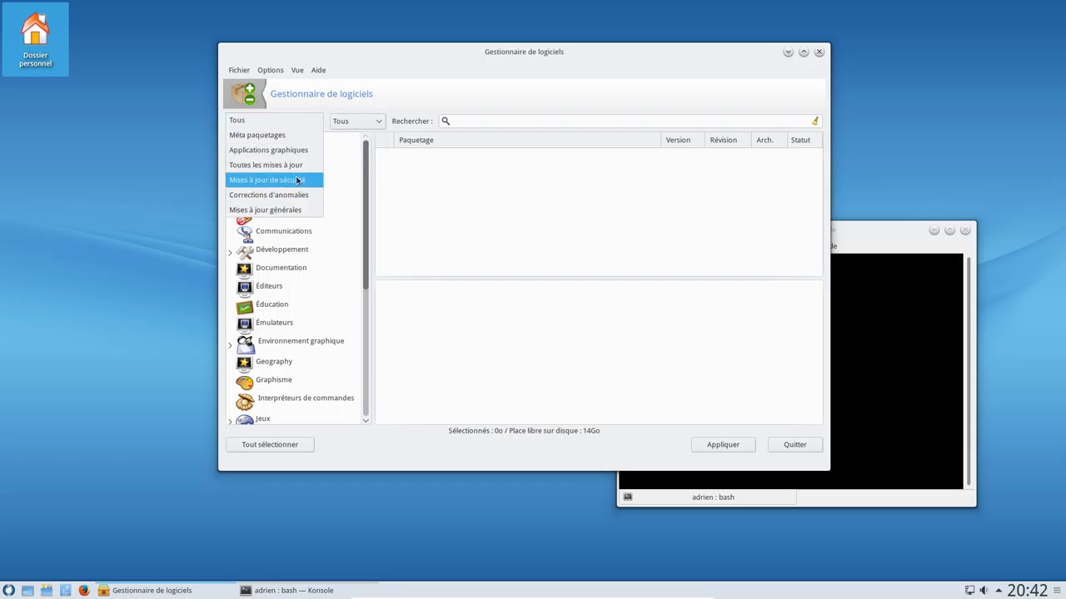
Search all packages for nmon in the package manager
click(500, 120)
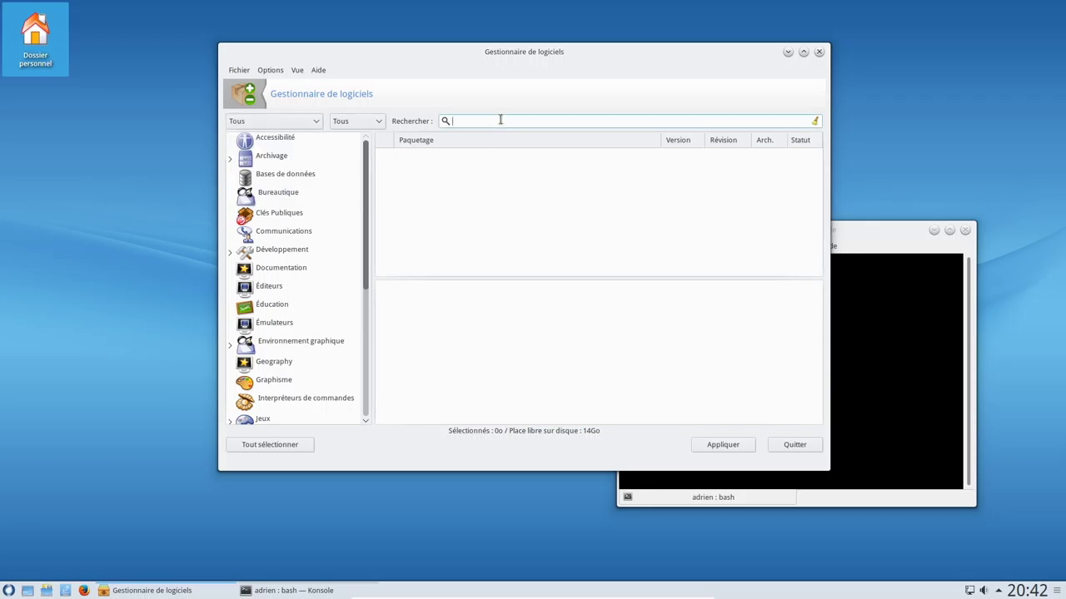
text(gimp)
key(BackSpace)
key(BackSpace)
key(BackSpace)
key(BackSpace)
text(nmon)
key(Return)
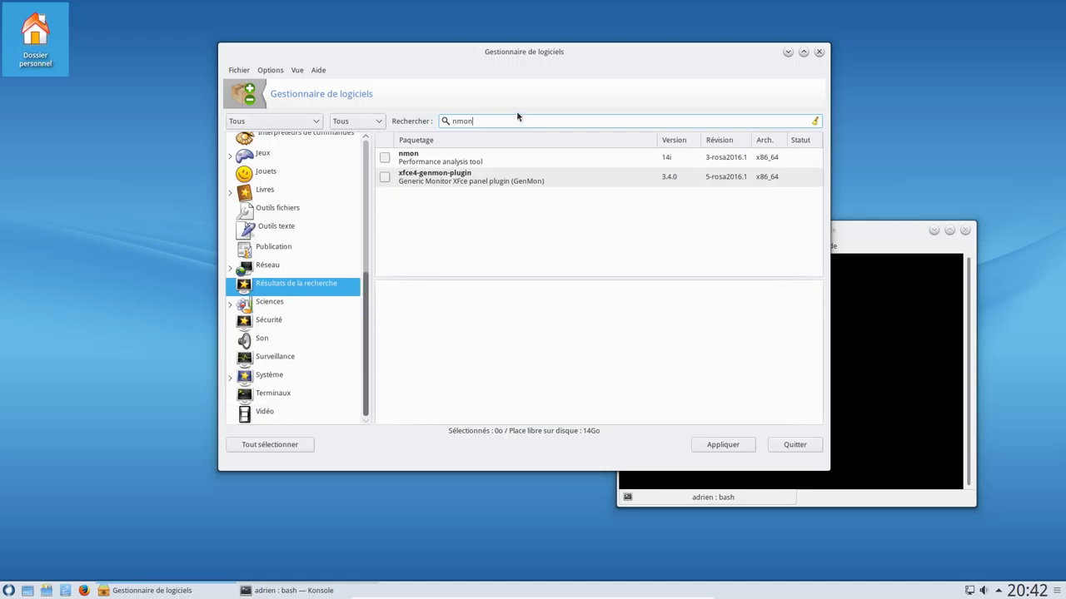
Try the nmon search with the package view limited to Applications graphiques
click(275, 121)
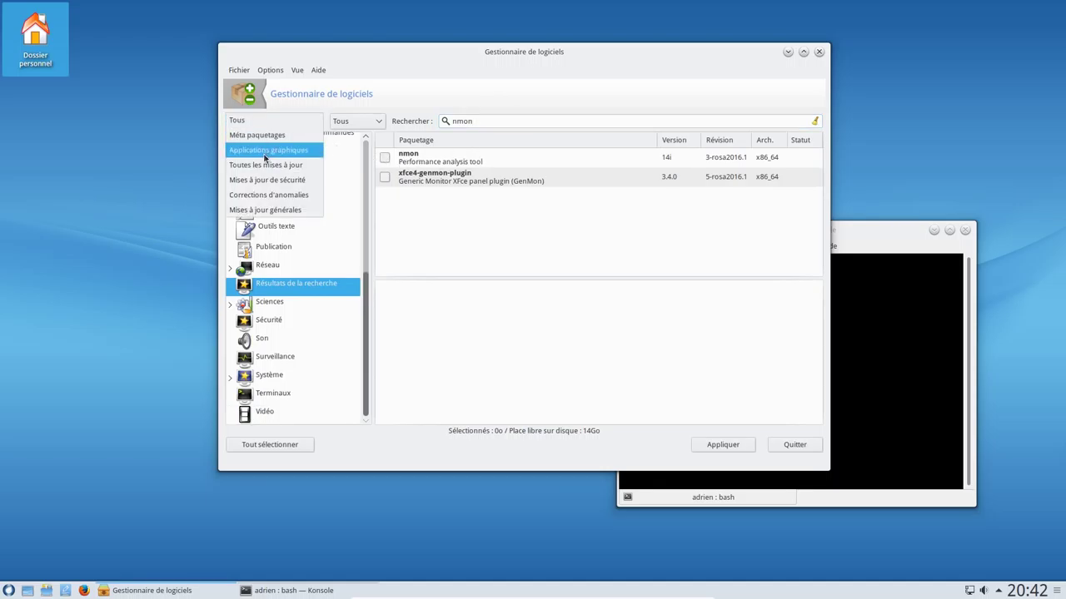
click(275, 151)
click(498, 121)
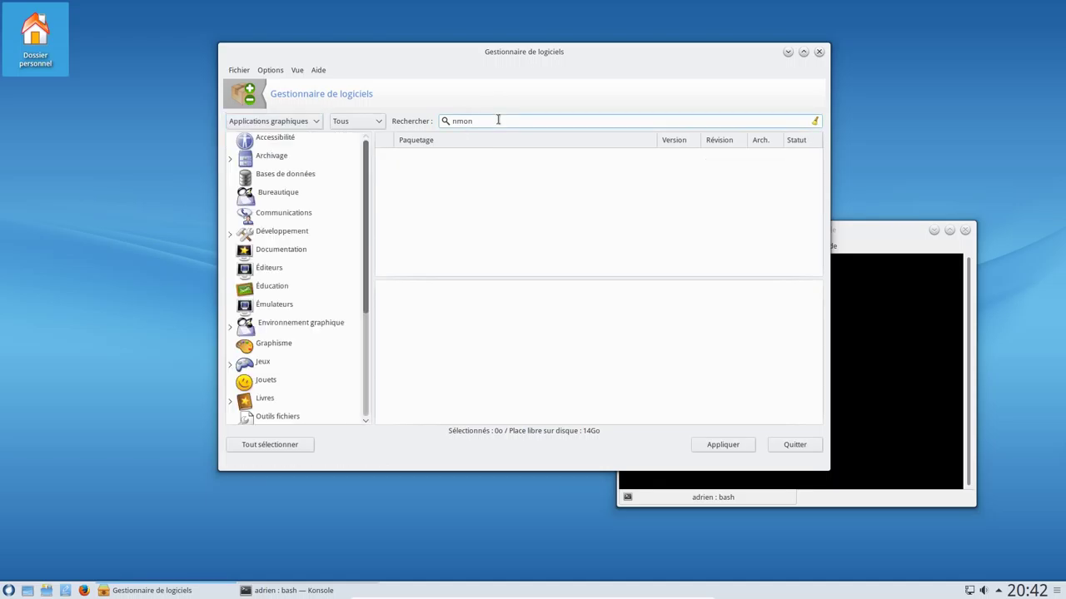
key(Return)
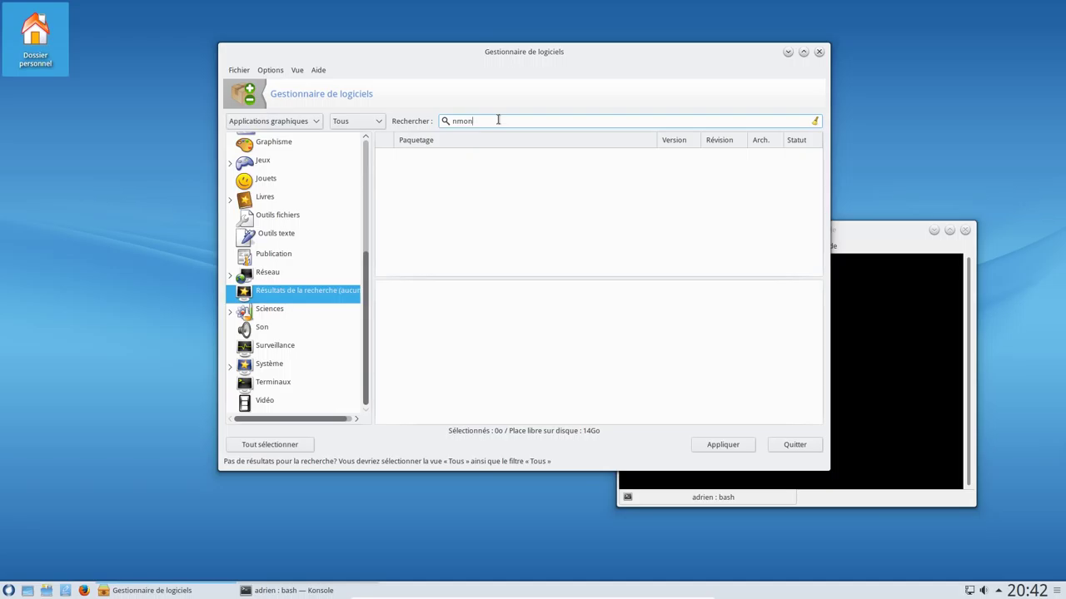
Set the package view back to Tous and mark the nmon package for installation
click(273, 121)
click(432, 115)
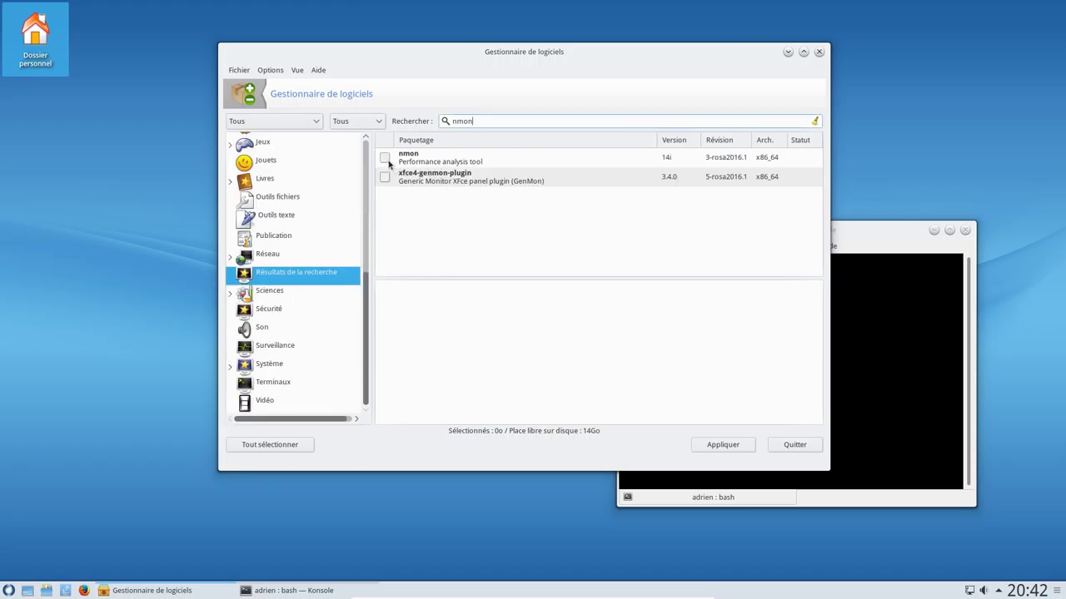
click(386, 158)
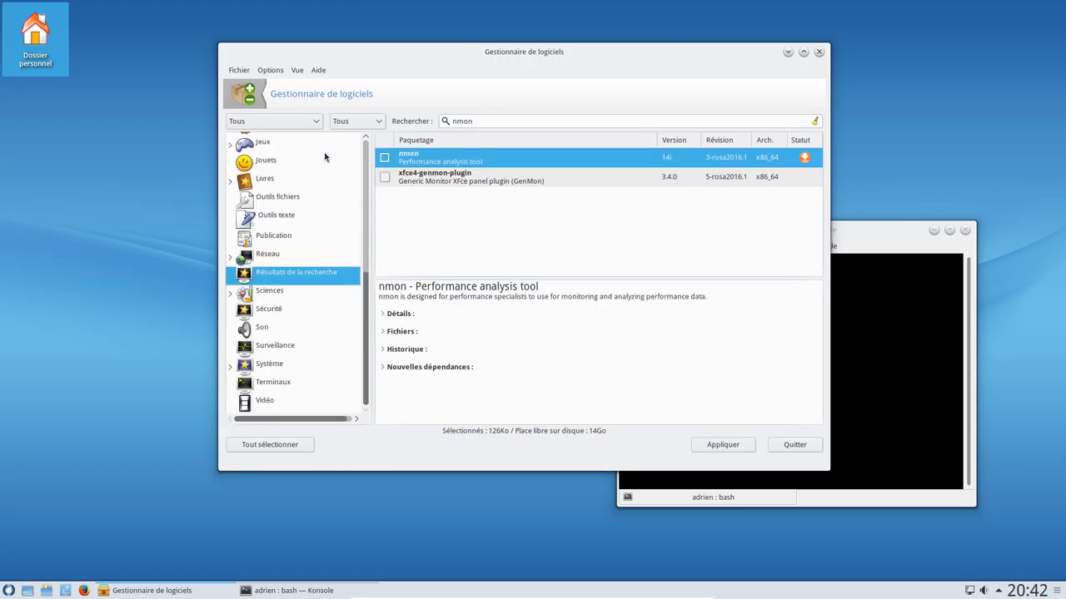
Try to apply the pending nmon installation, and limit the package view to Applications graphiques
click(704, 447)
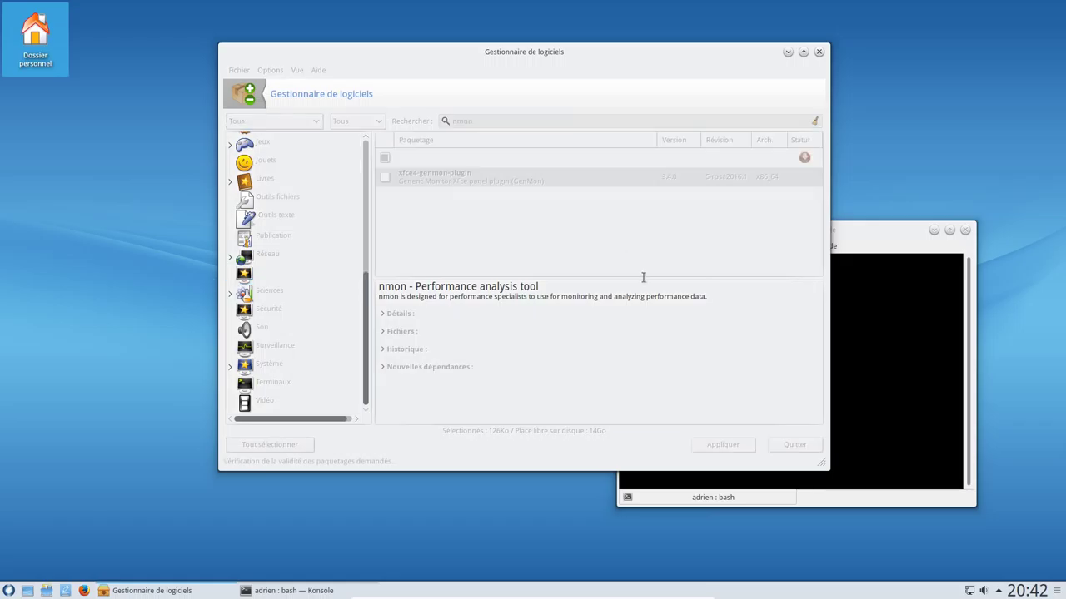
click(462, 367)
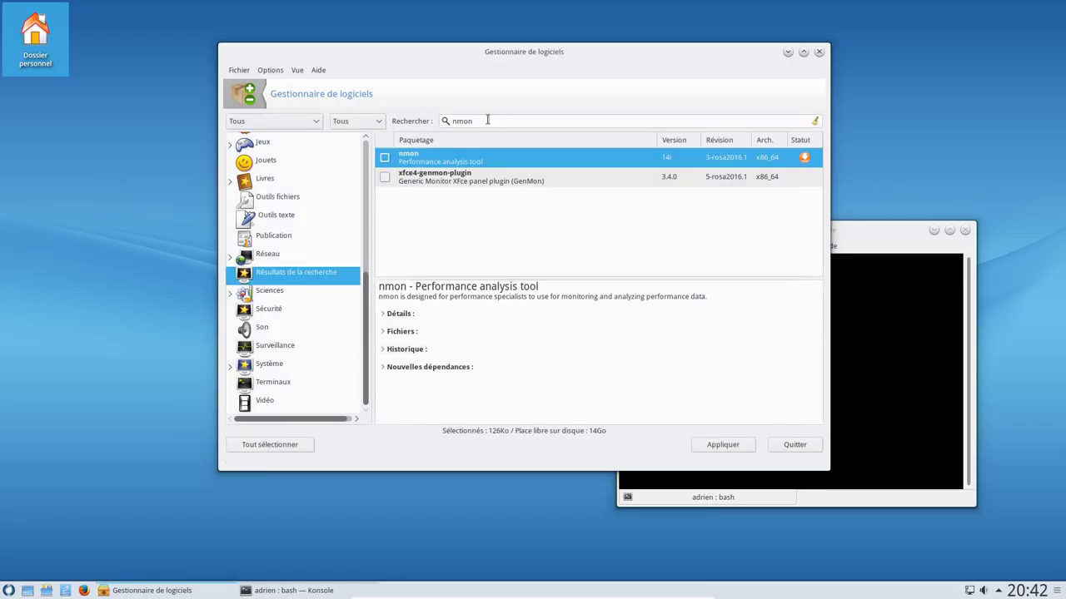
click(260, 123)
click(268, 150)
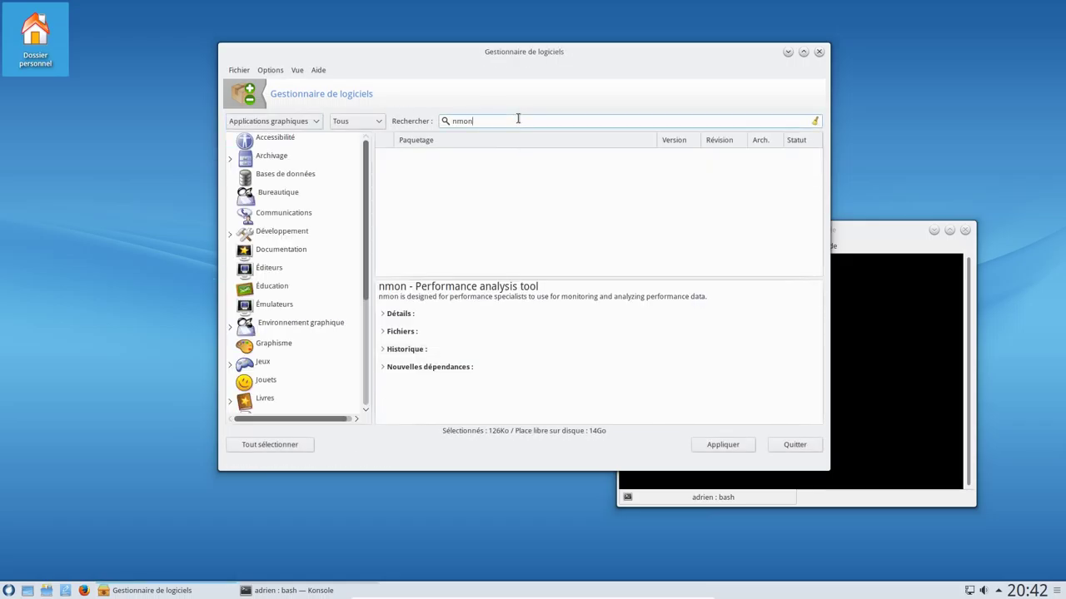
Search for smplayer and mark the smplayer package for installation, accepting its additional dependencies
key(BackSpace)
key(BackSpace)
key(BackSpace)
key(BackSpace)
text(smplayer)
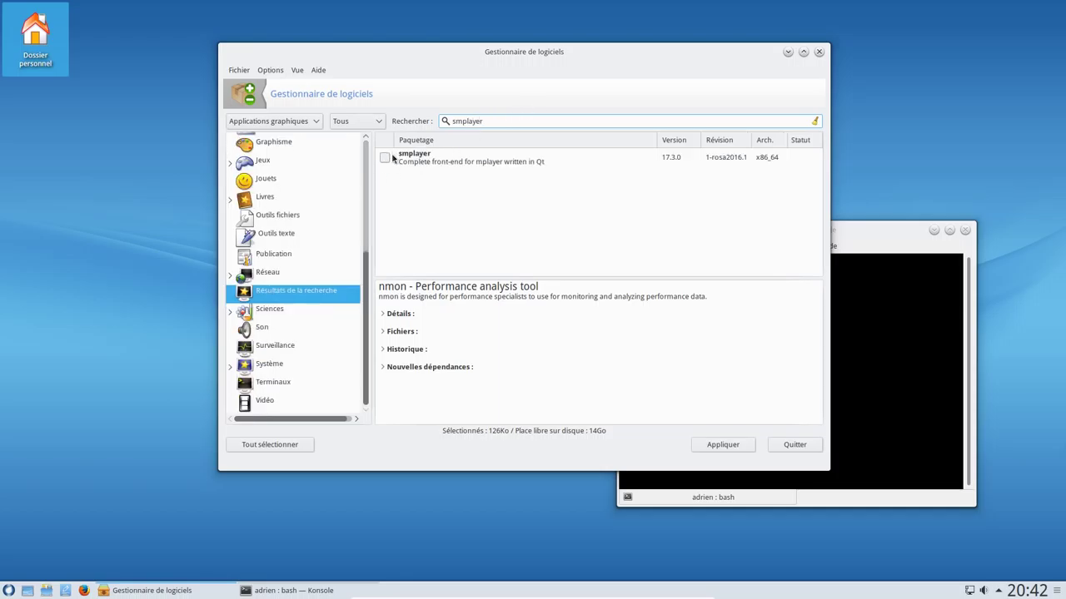
click(387, 159)
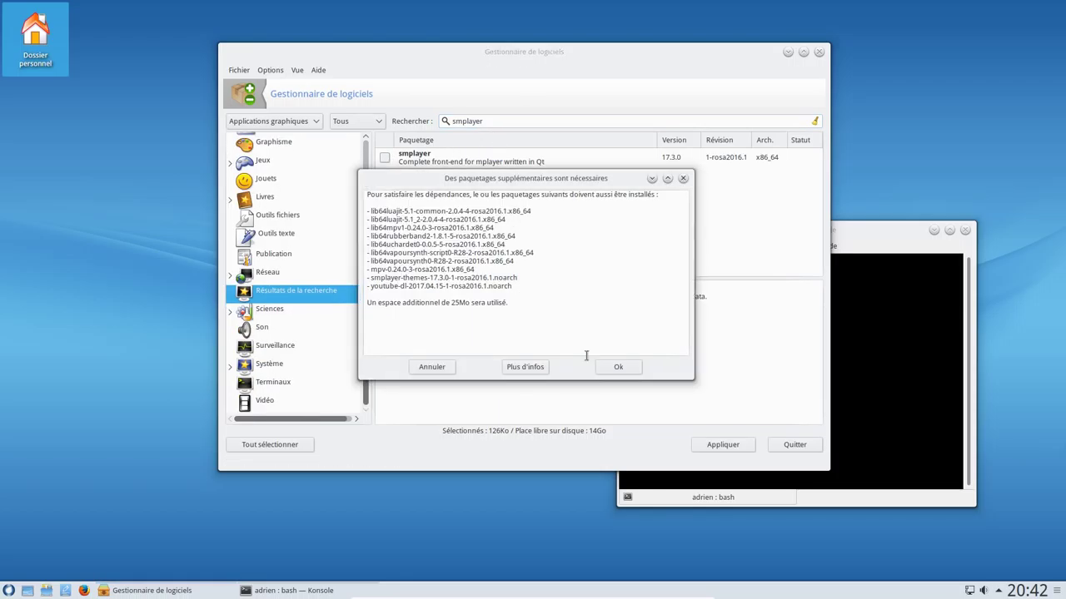
click(607, 370)
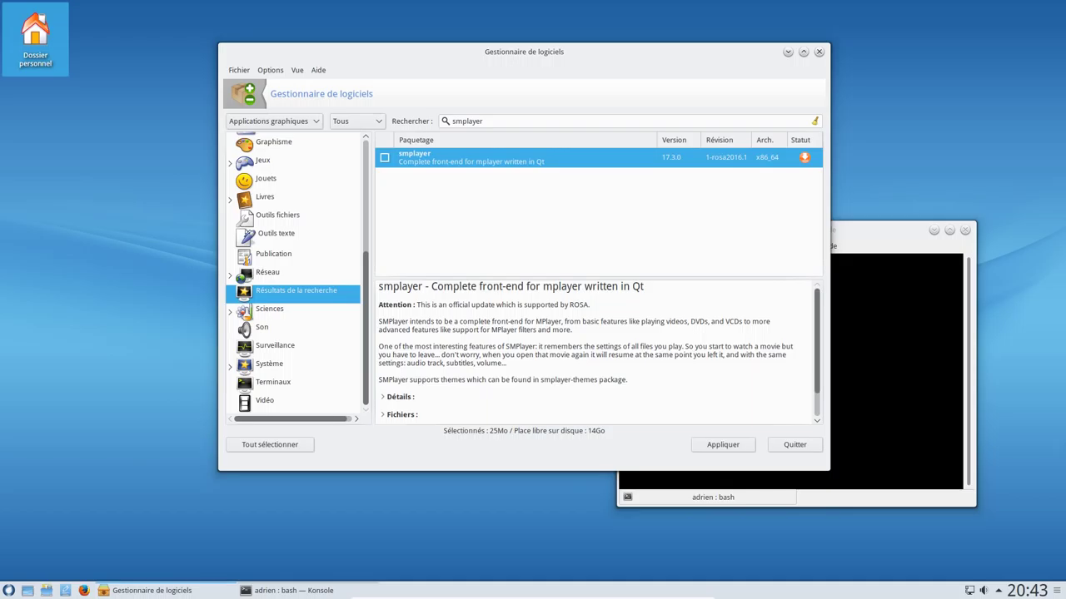
Search for hugin and mark the Panorama Tools package for installation together with its dependencies
triple_click(536, 120)
text(hugin)
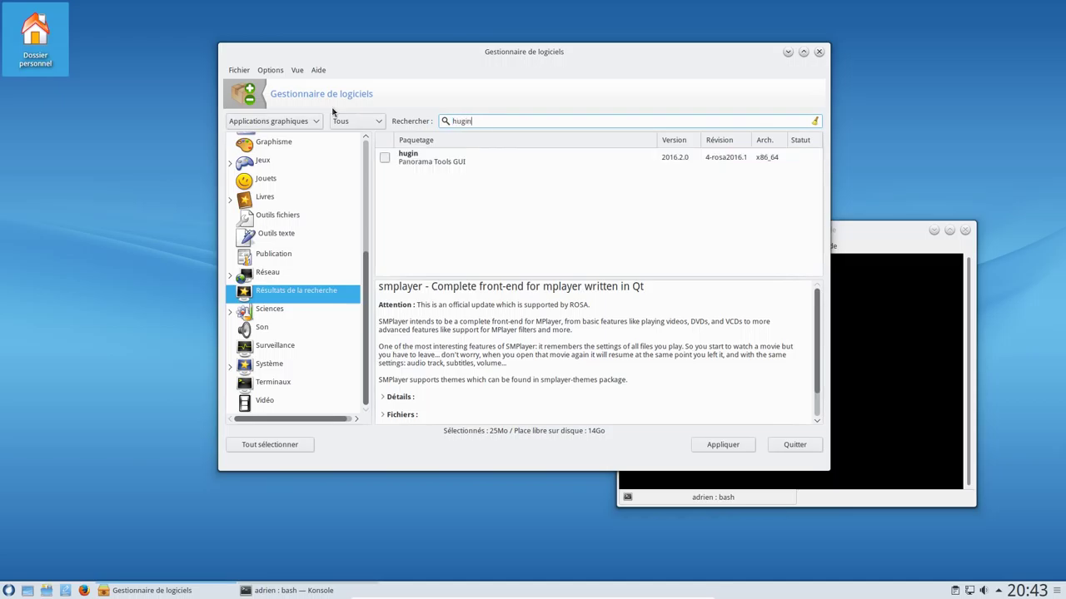
click(384, 158)
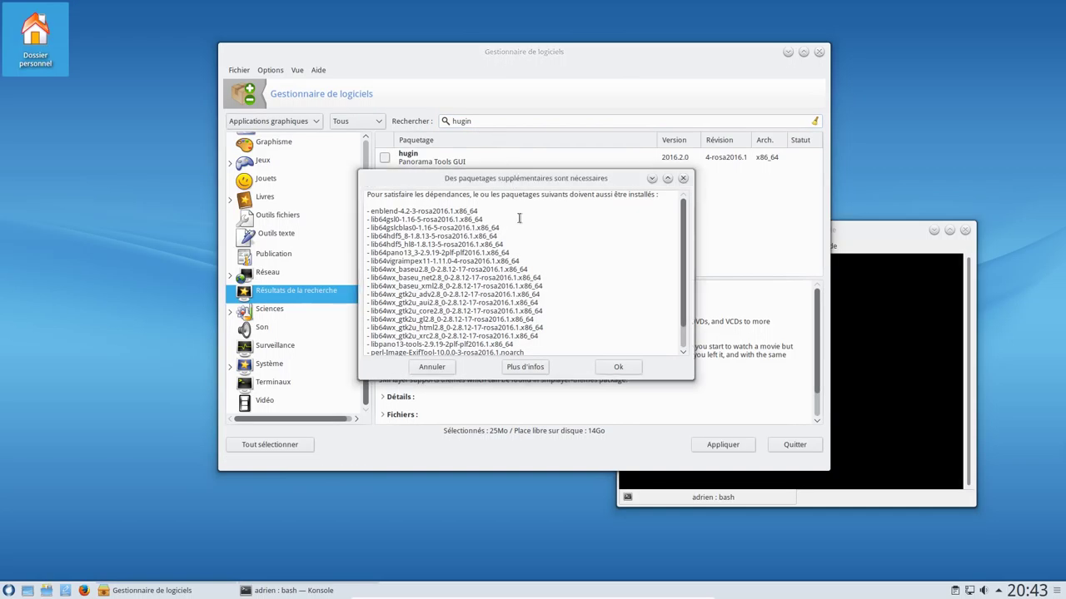
click(601, 369)
Search the graphical applications for vivaldi
double_click(482, 122)
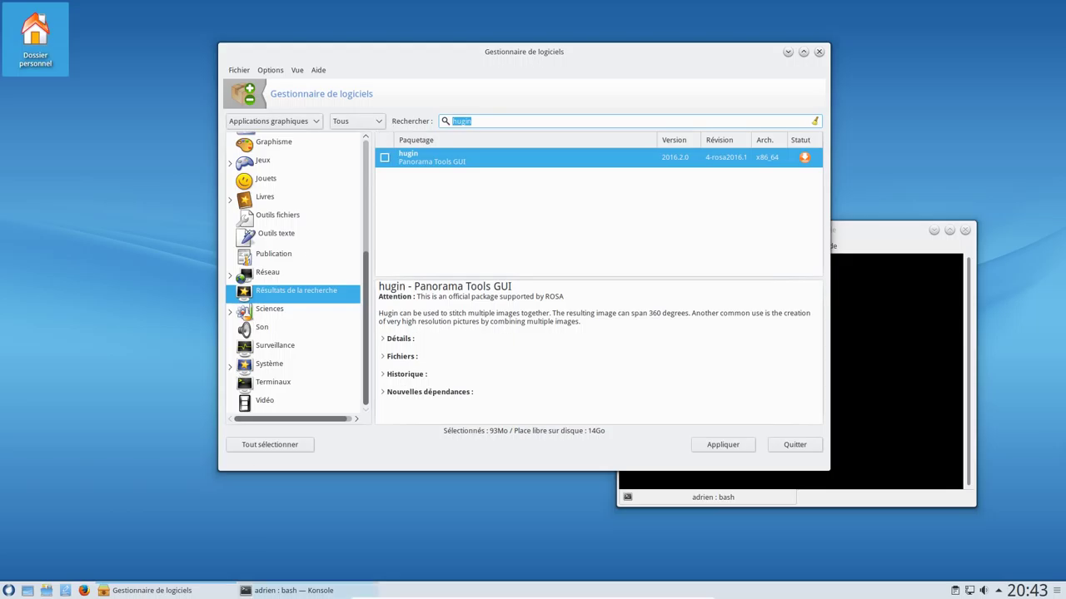
key(BackSpace)
key(ctrl+f)
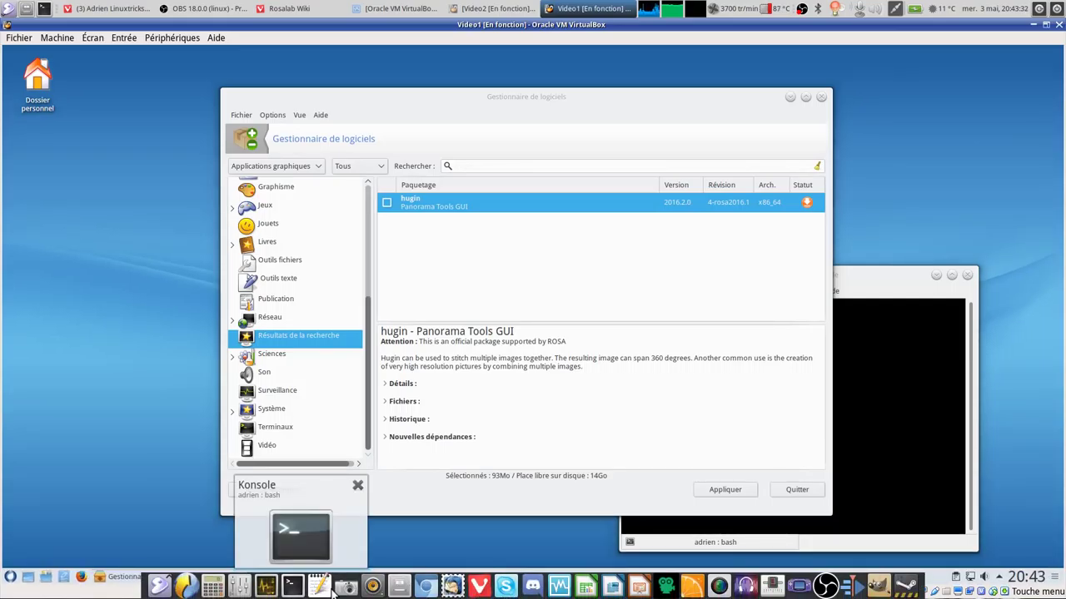
drag(493, 166, 396, 162)
text(vivaldi)
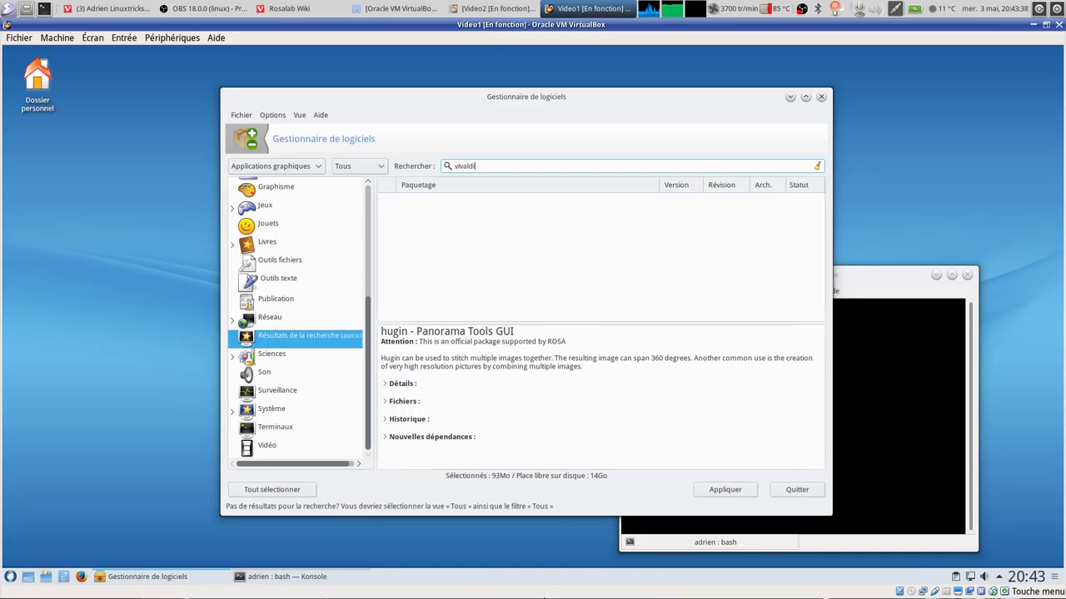
Search for skype and mark the get-skype package for installation, reviewing and accepting its required dependencies
mouse_move(506, 589)
drag(516, 165, 399, 164)
text(skype)
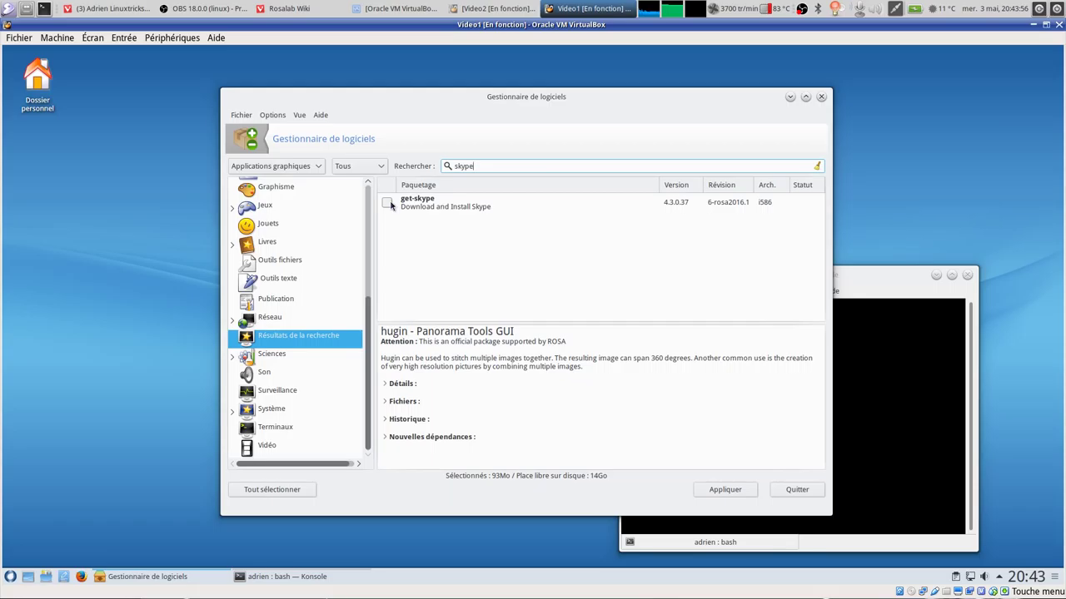
click(388, 203)
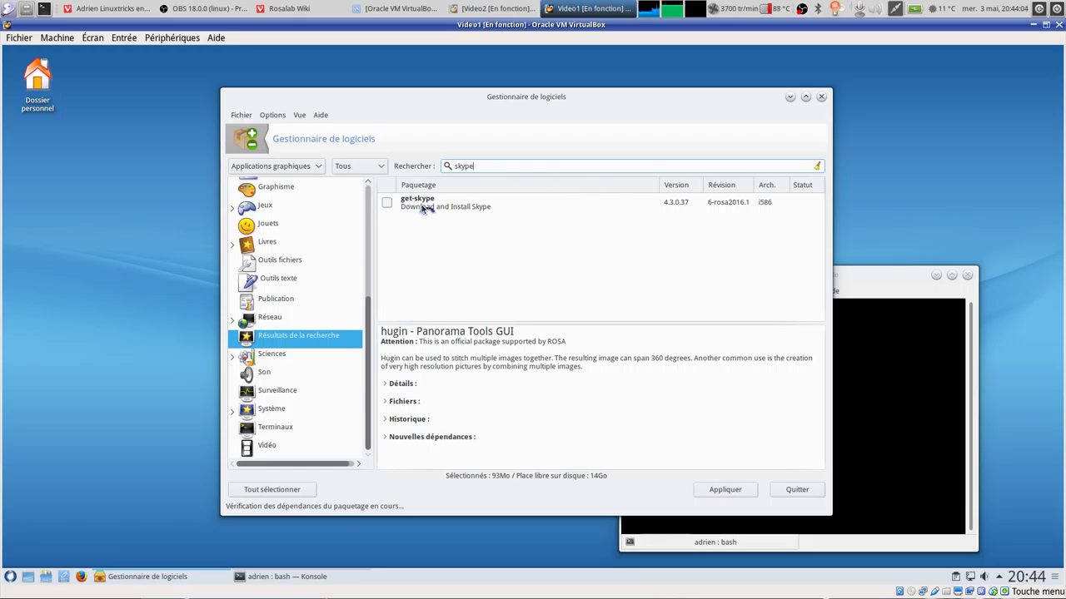
scroll(544, 309, down, 4)
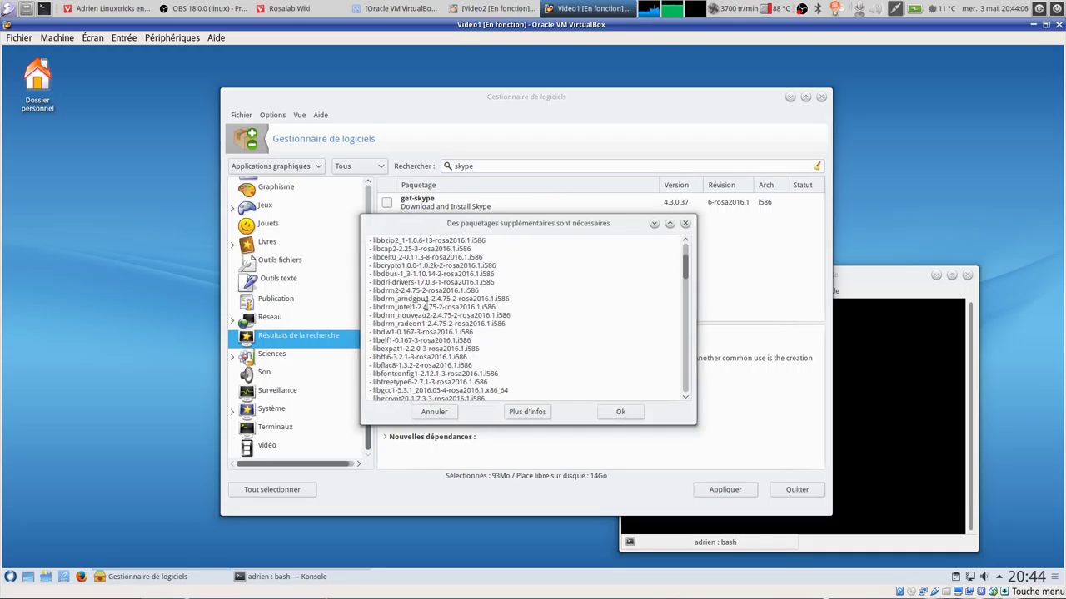
click(623, 411)
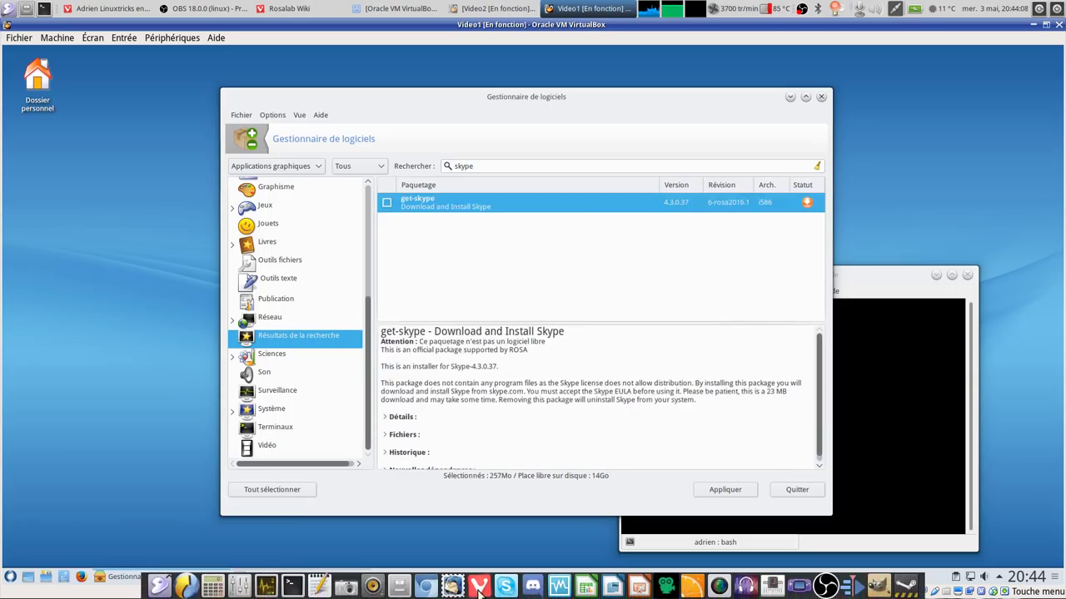
Search the graphical applications for discord and for virtualb
text(discord)
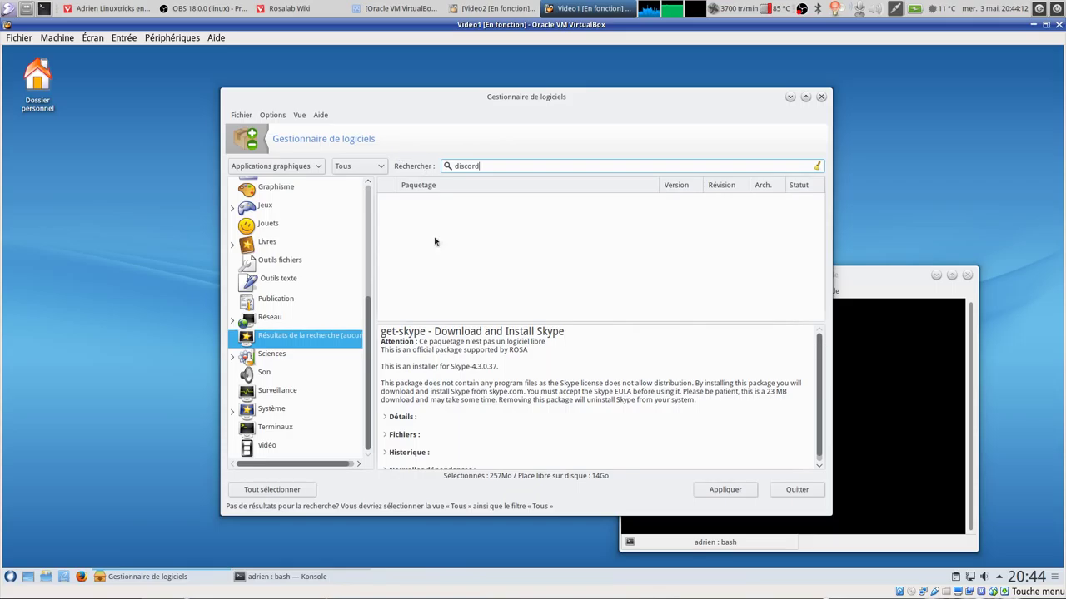
mouse_move(500, 591)
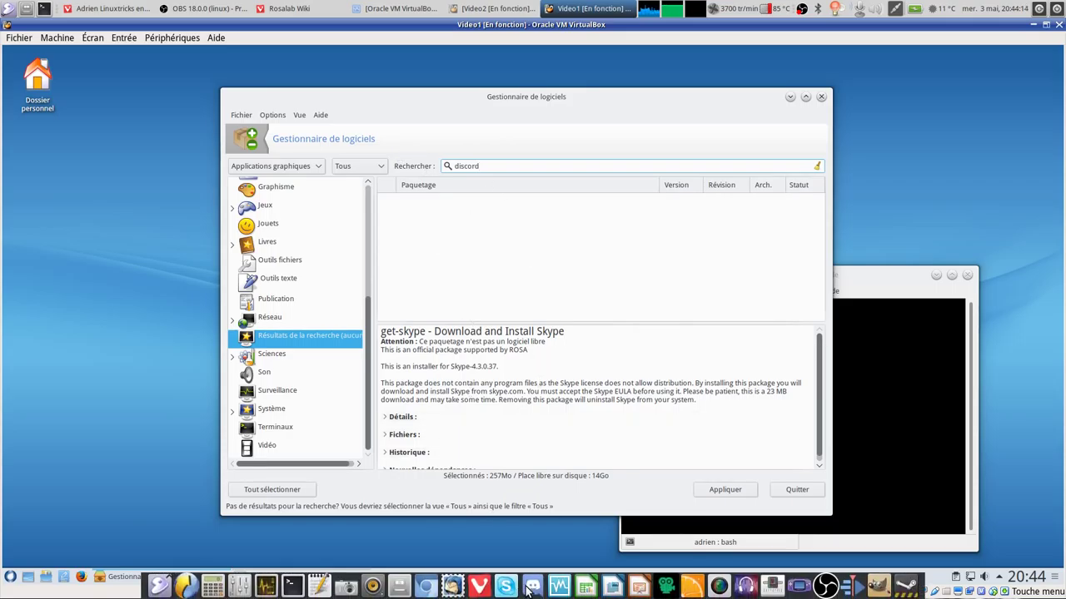
key(ctrl+a)
text(virtualb)
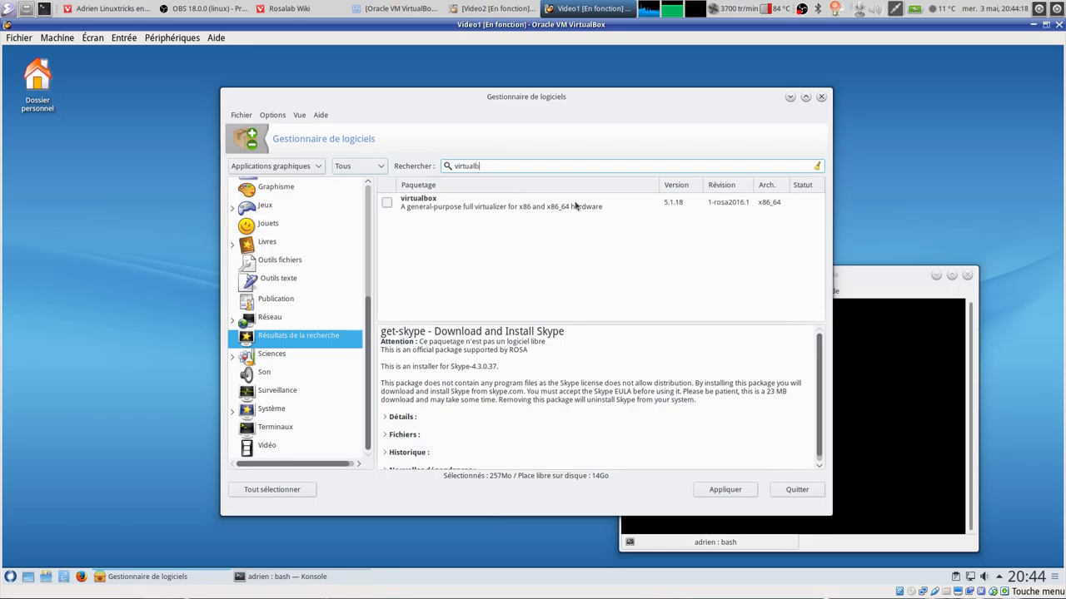
Search the graphical applications for alexand
key(ctrl+a)
key(BackSpace)
mouse_move(532, 593)
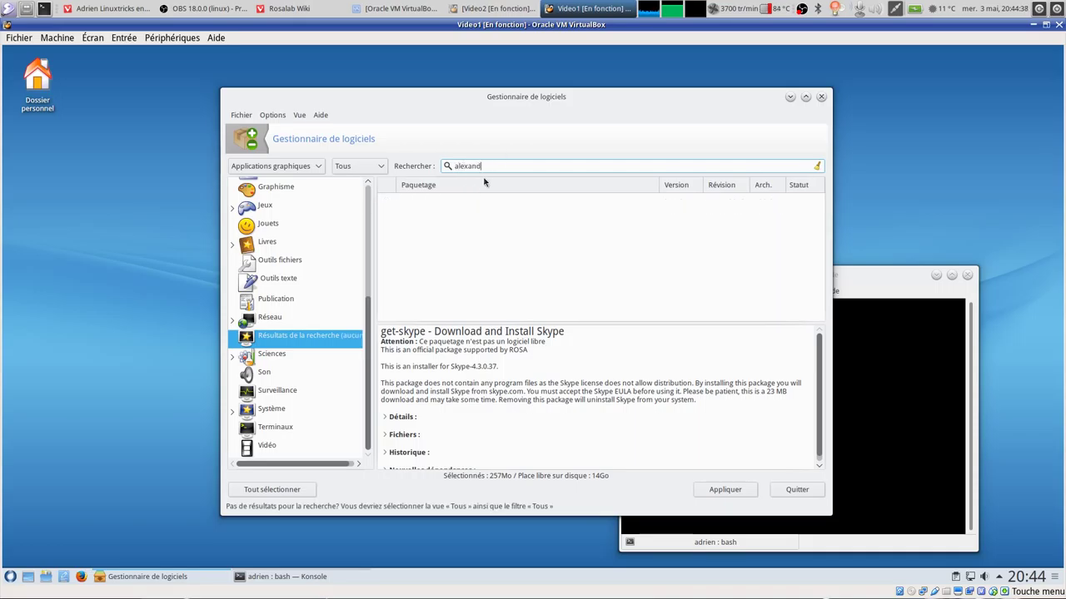
Search for simplesc and mark the simplescreenrecorder package for installation with its additional packages
key(ctrl+a)
key(BackSpace)
mouse_move(688, 590)
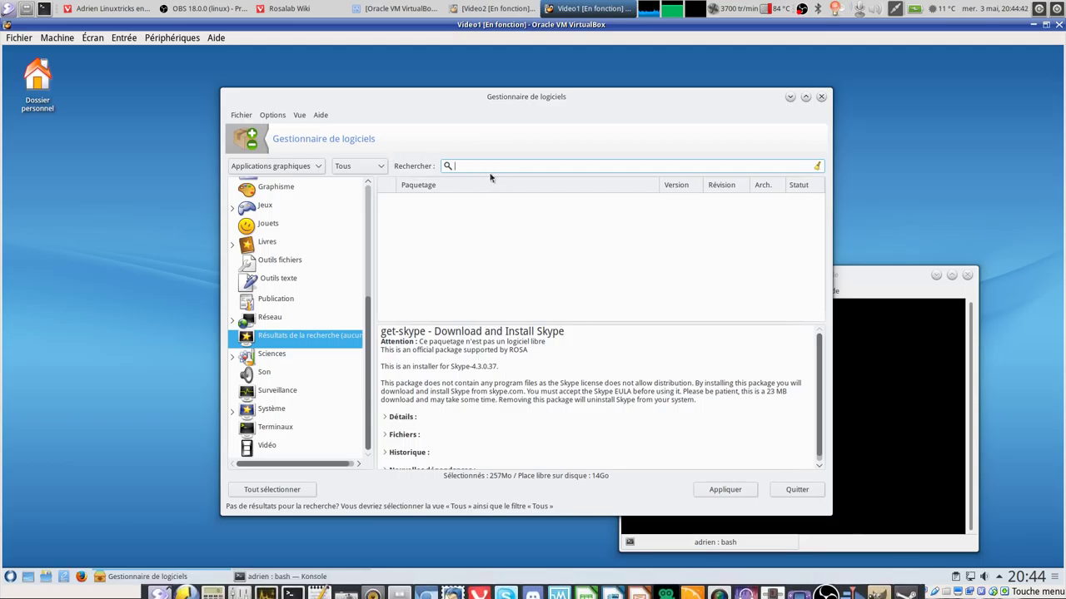
text(simplesc)
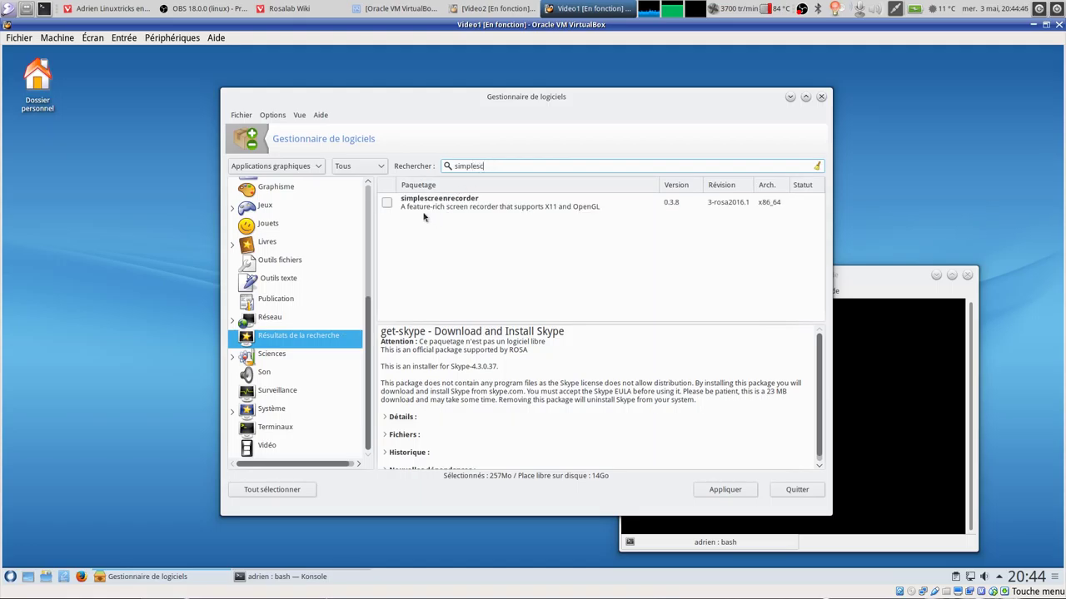
click(387, 203)
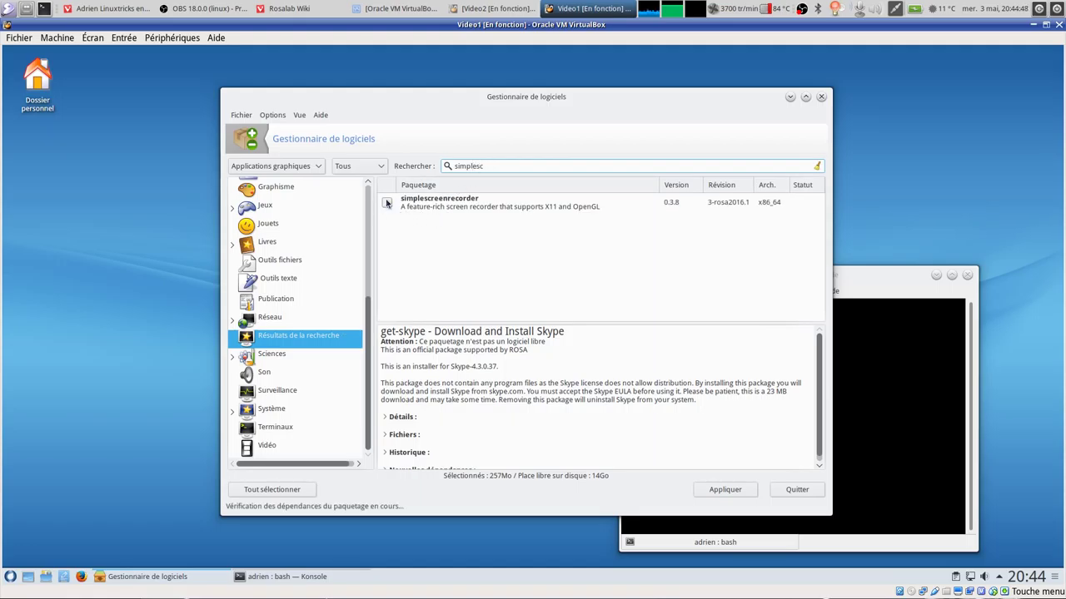
click(620, 411)
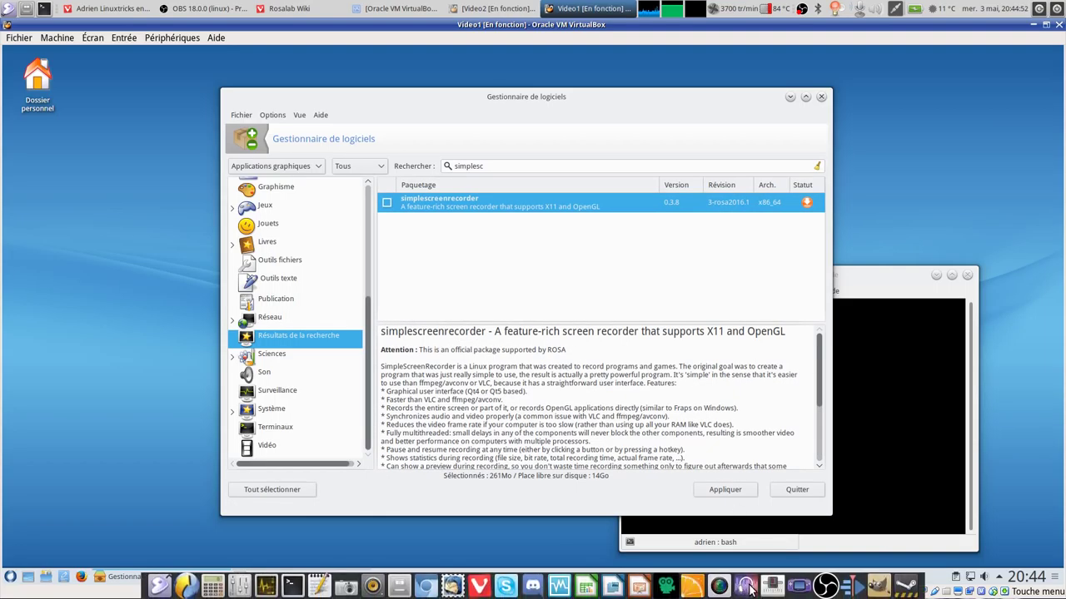
Search for mixxx and mark the DJ software package for installation, accepting its dependencies
double_click(507, 166)
text(ml)
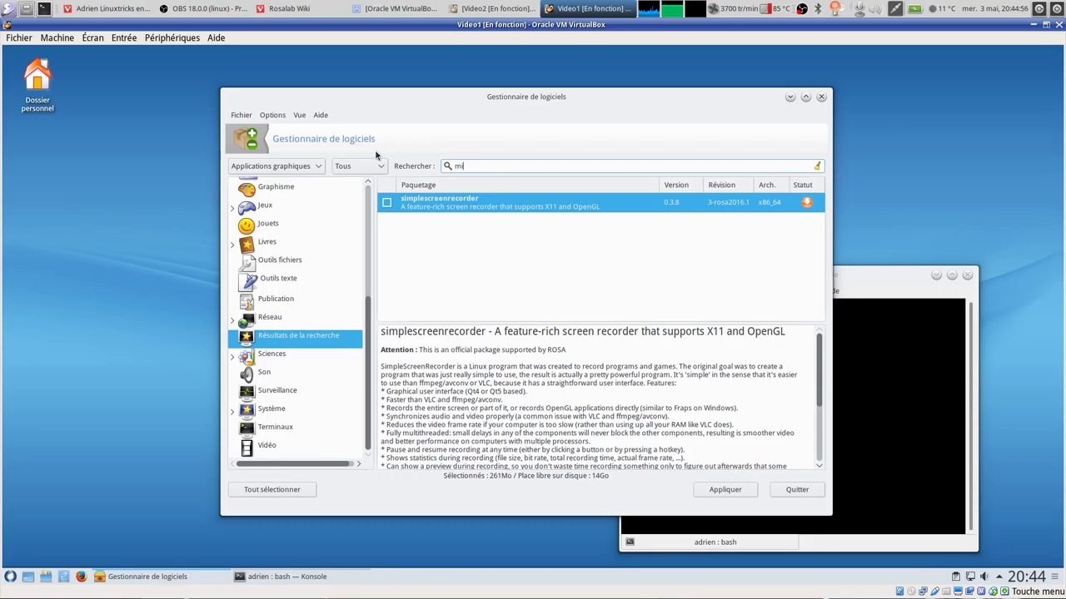
text(xxx)
click(386, 206)
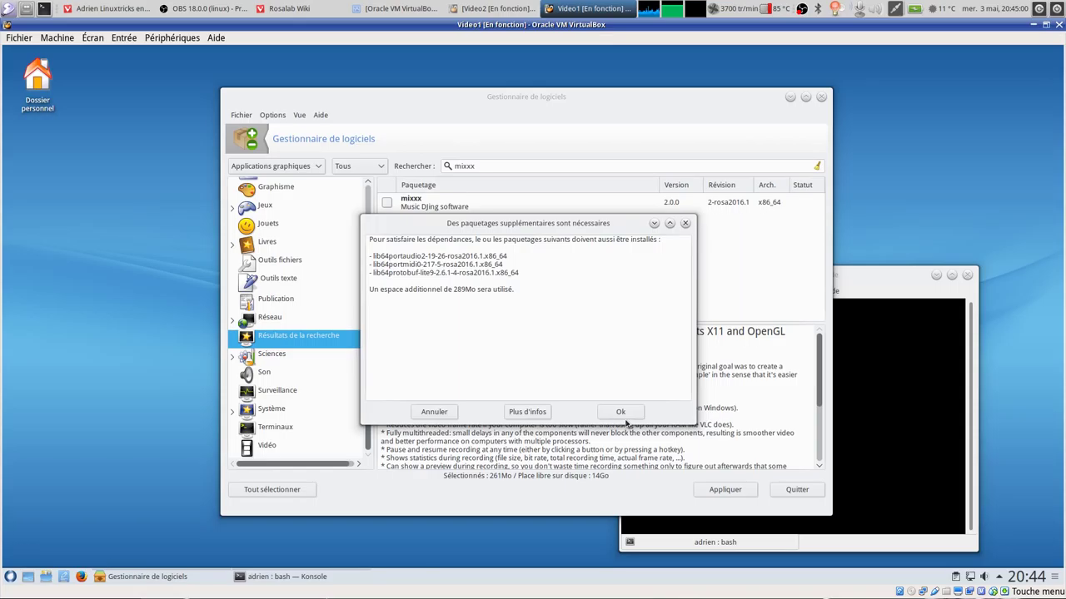
click(627, 413)
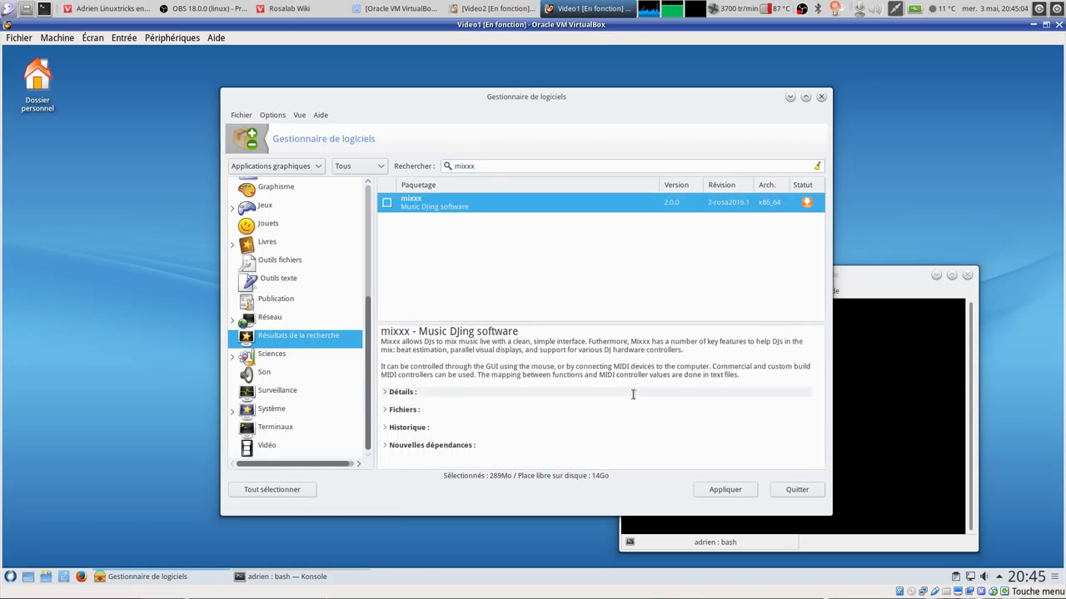
Search for vbam and mark the GameBoy Advance emulator for installation, accepting its dependencies
mouse_move(703, 596)
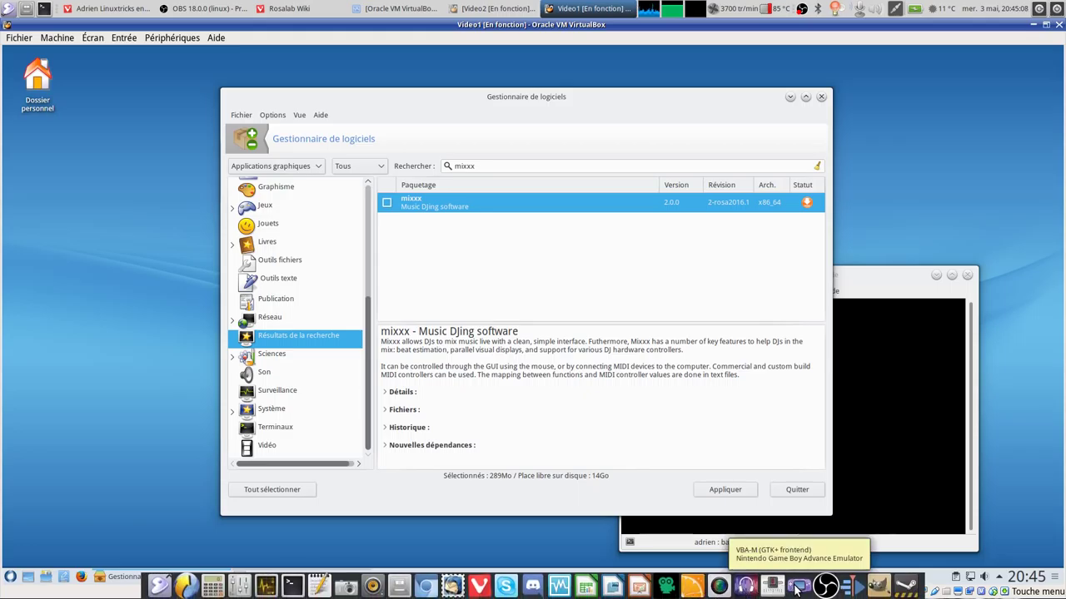
double_click(487, 166)
text(vbam)
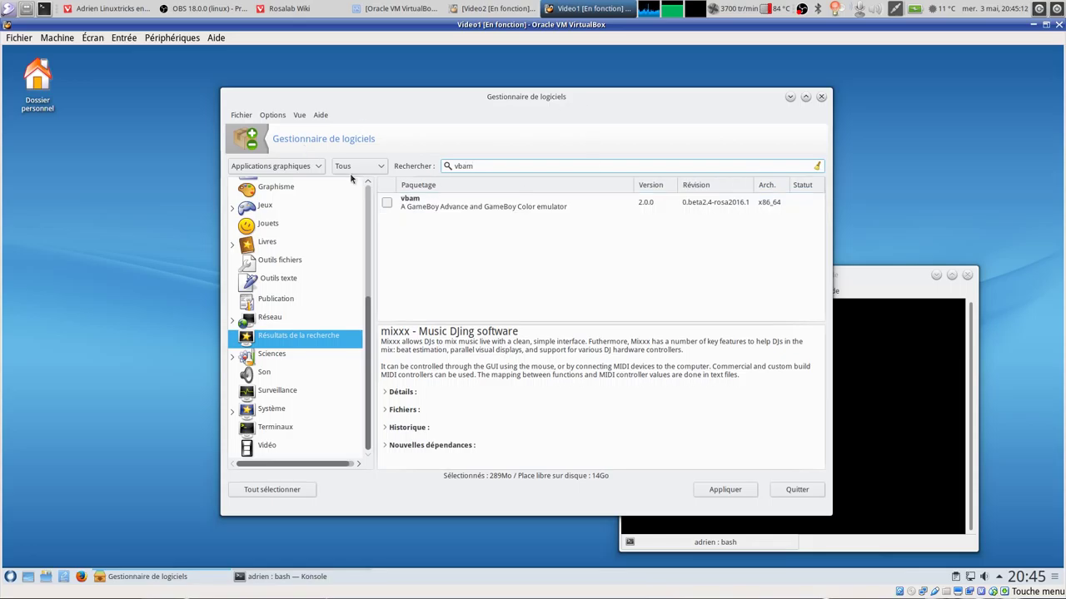
click(388, 203)
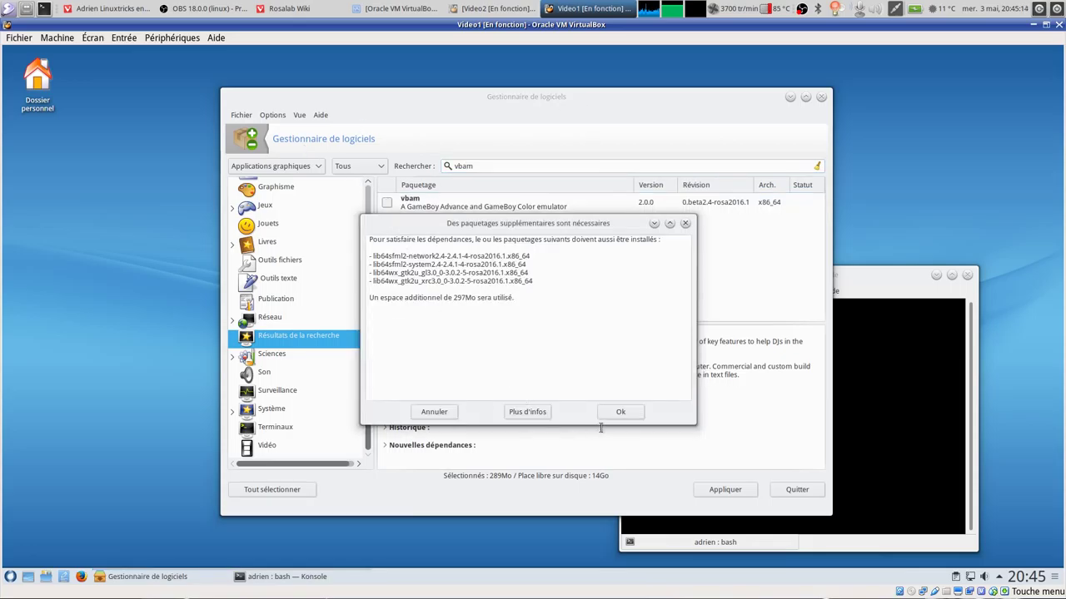
click(621, 412)
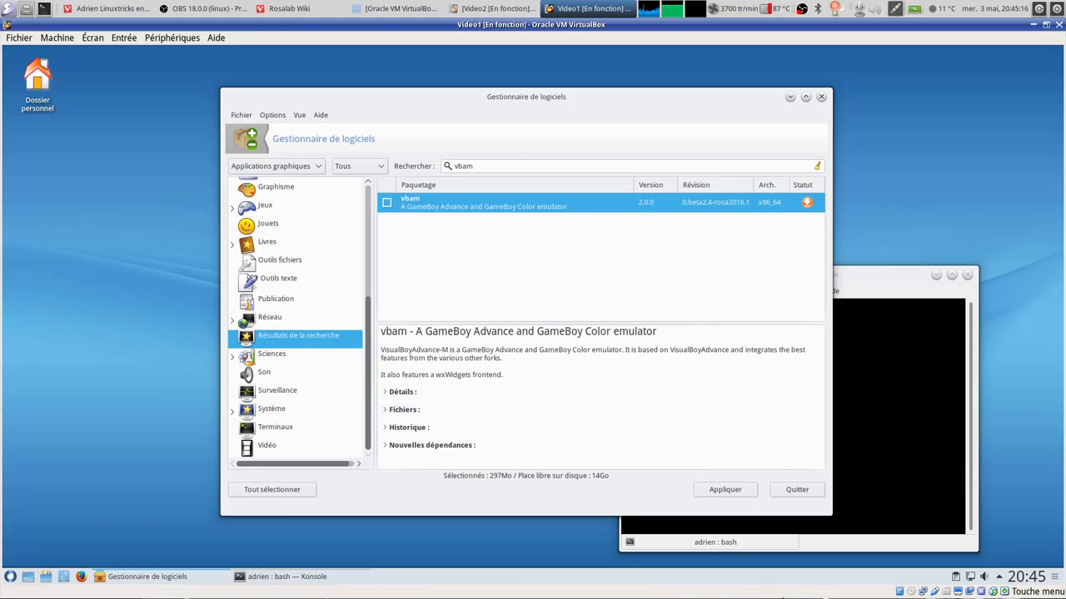
Search the graphical applications for obs
mouse_move(789, 593)
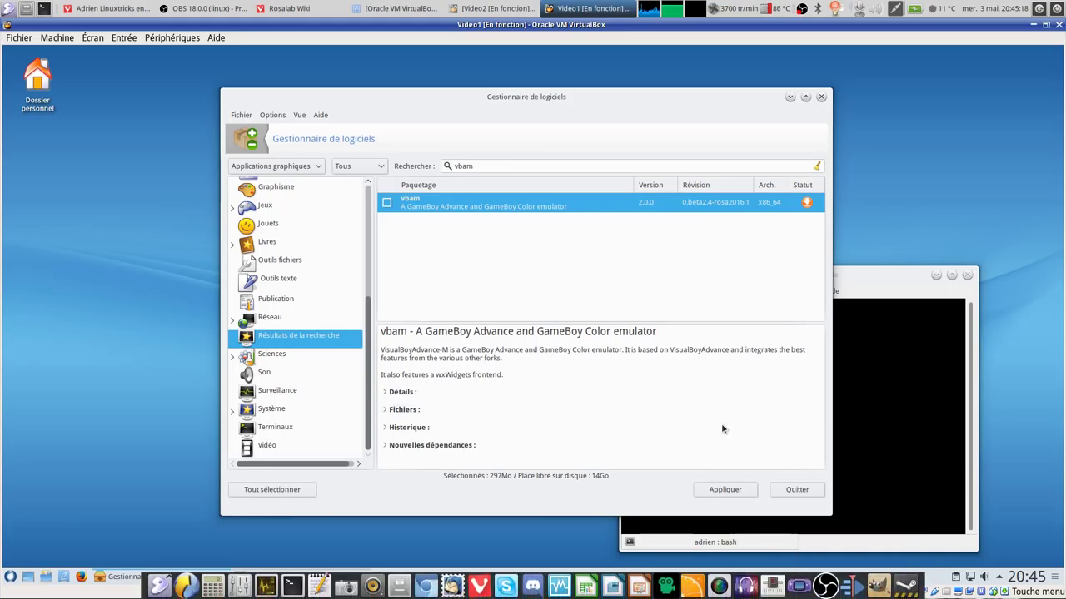
click(345, 143)
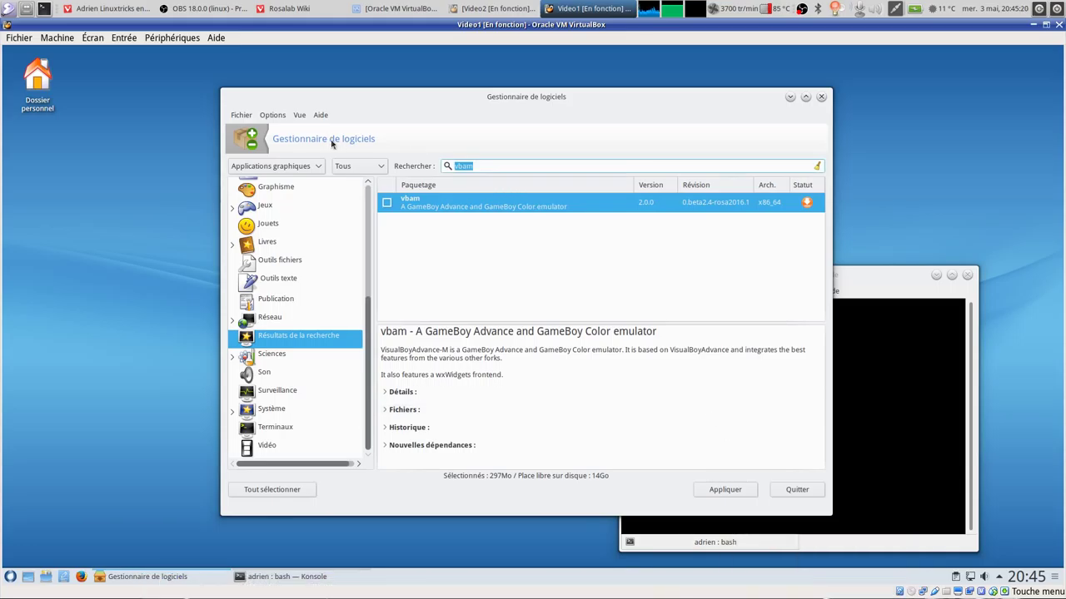
text(obs)
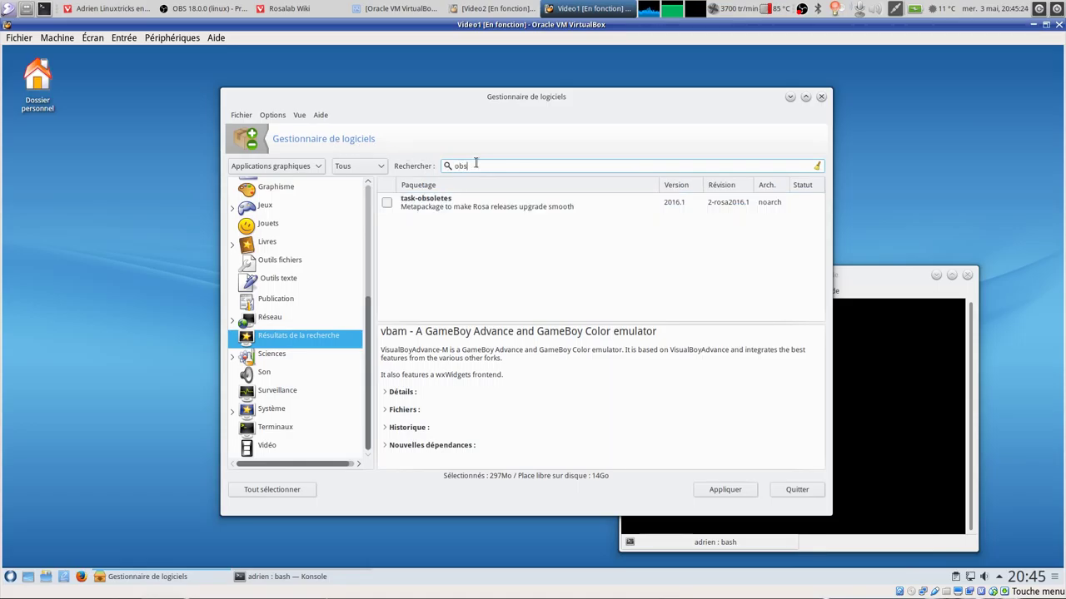
key(Return)
Search for steam, mark the steam package for installation with its dependencies, and apply the installation of all selected packages
key(BackSpace)
mouse_move(791, 593)
text(steam)
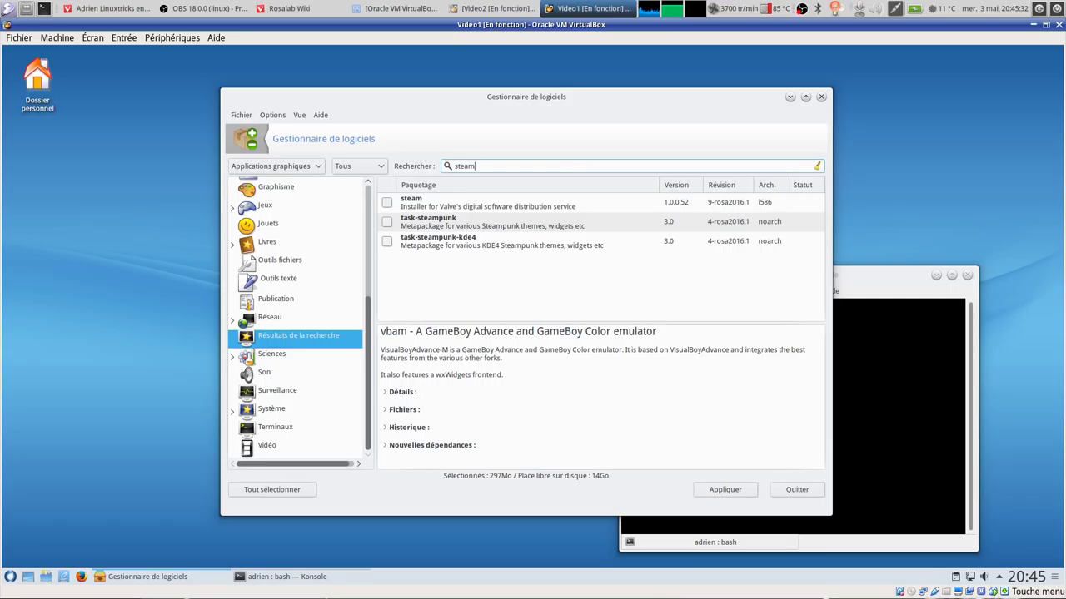
click(386, 204)
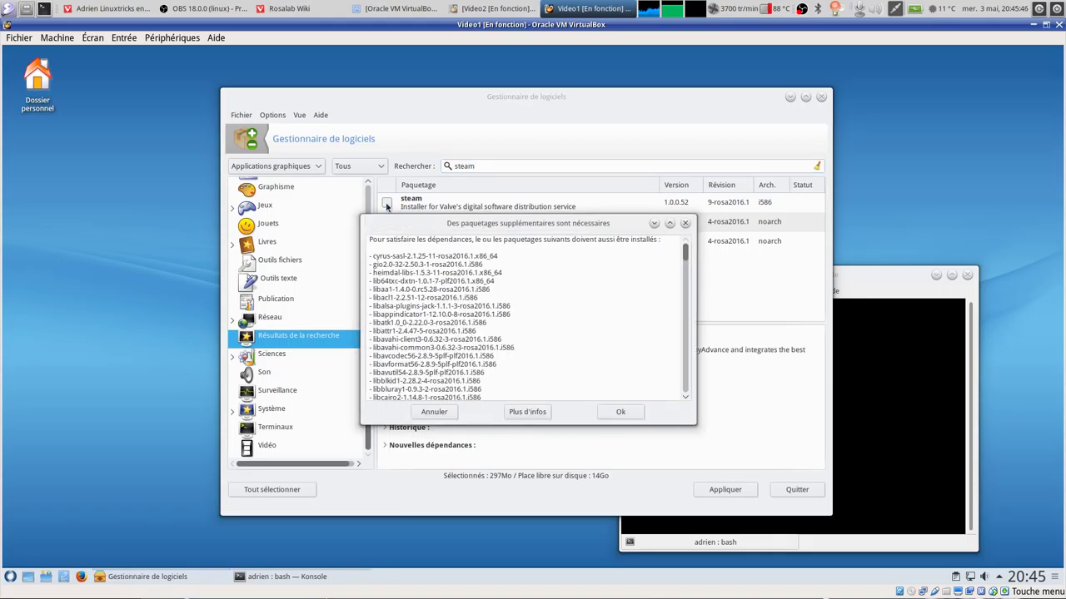
click(620, 411)
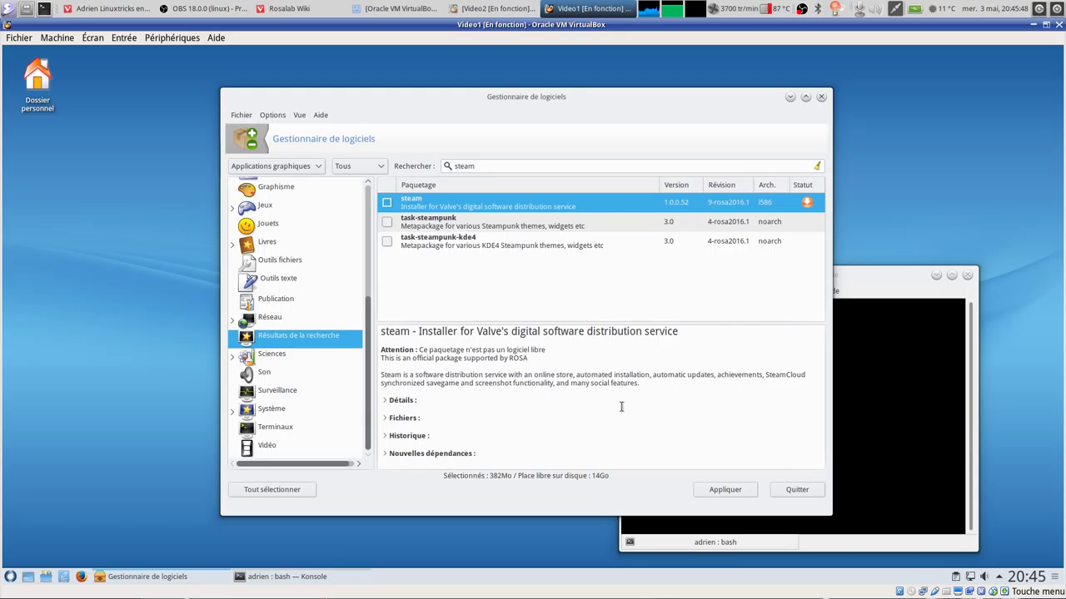
click(731, 492)
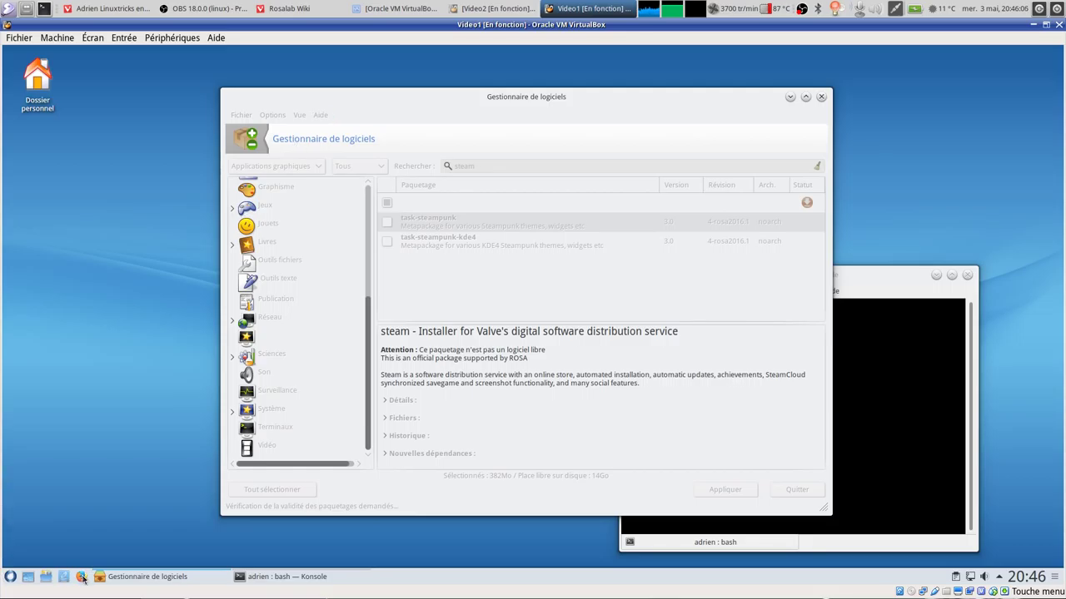
Switch to the host's web browser and open pkgs.org in a new tab
click(279, 8)
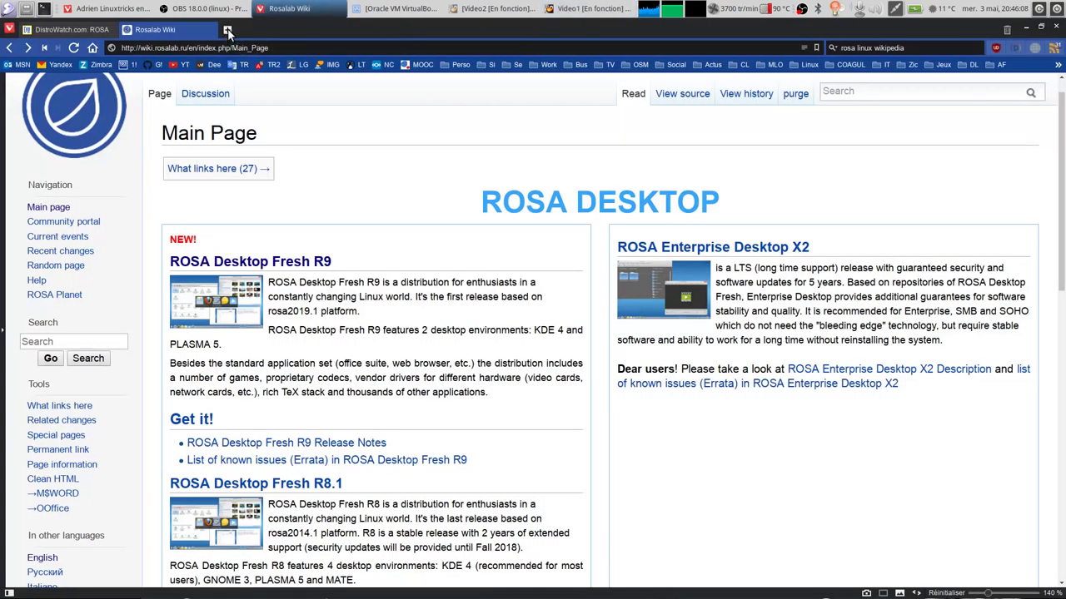
click(227, 29)
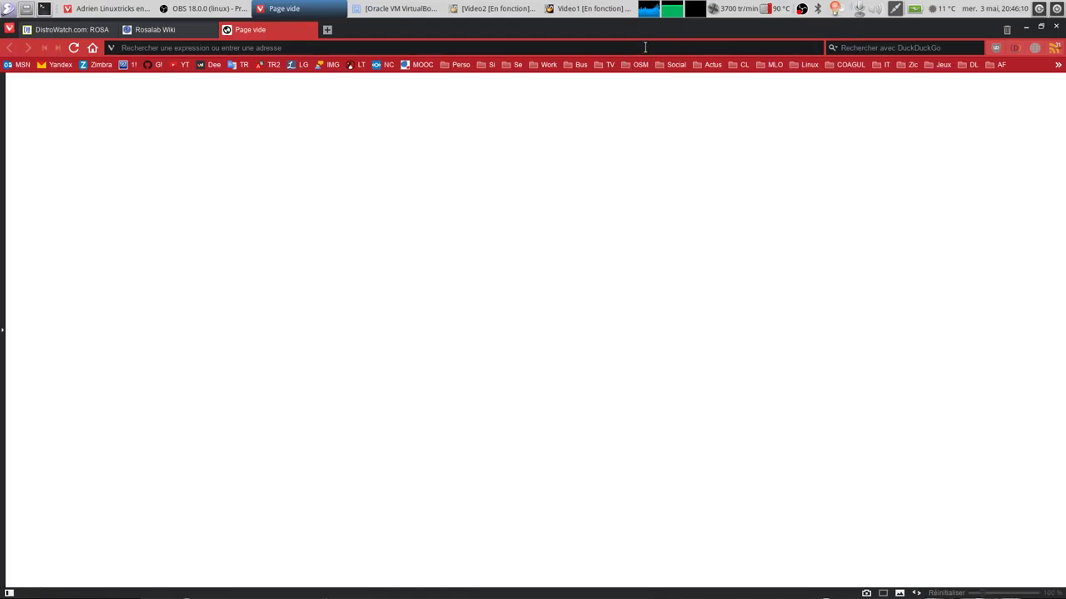
text(pkgs.org)
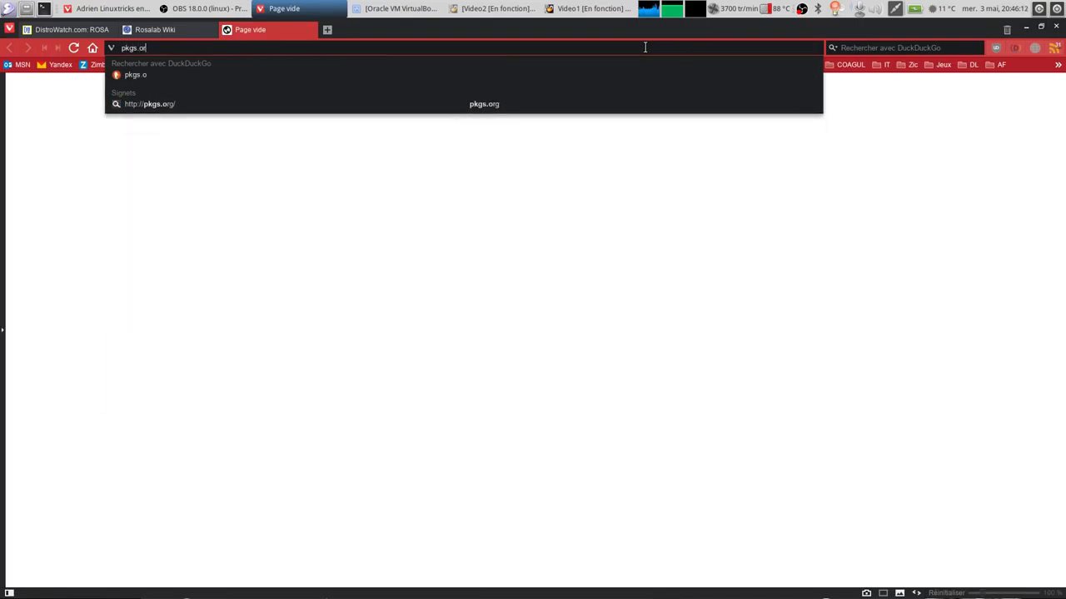
key(Return)
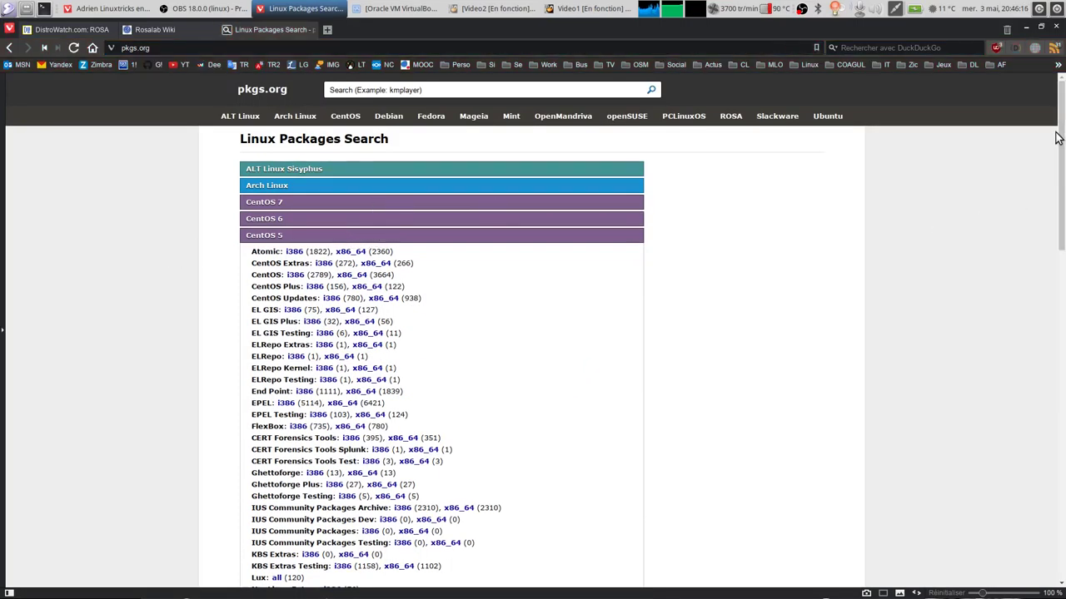
Expand the ROSA 2016.1 entry in the distribution list and examine its repositories at an enlarged page size
drag(1061, 145, 1032, 404)
scroll(369, 426, down, 3)
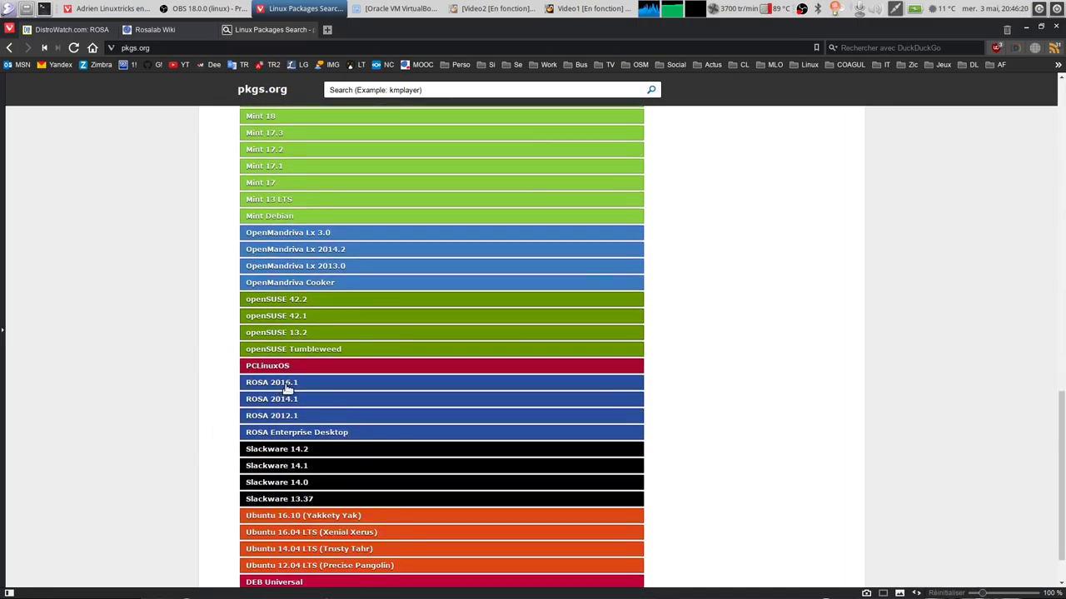
click(311, 385)
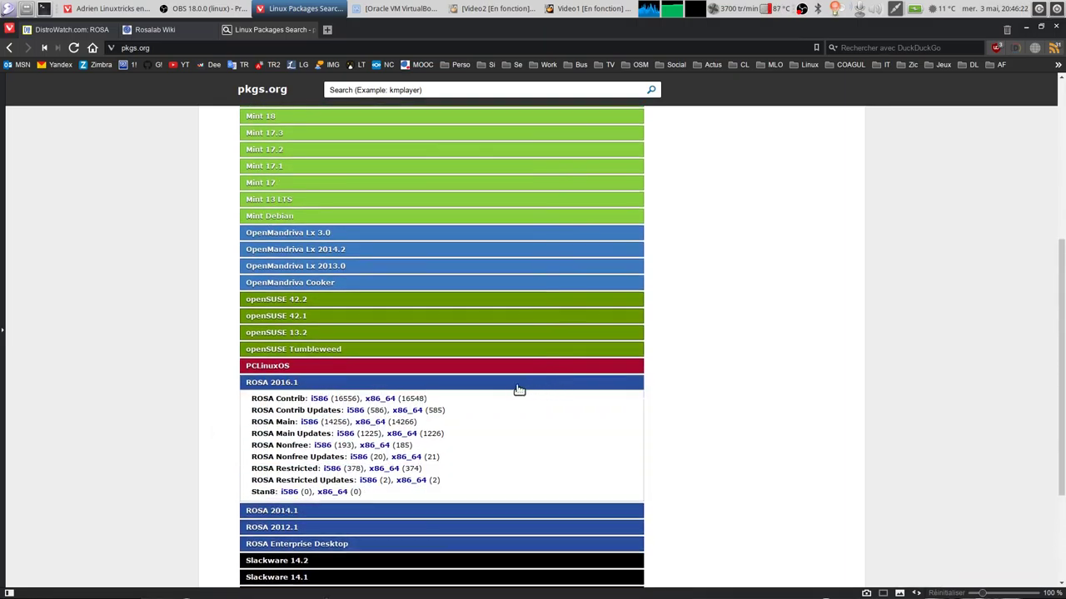
scroll(424, 362, down, 3)
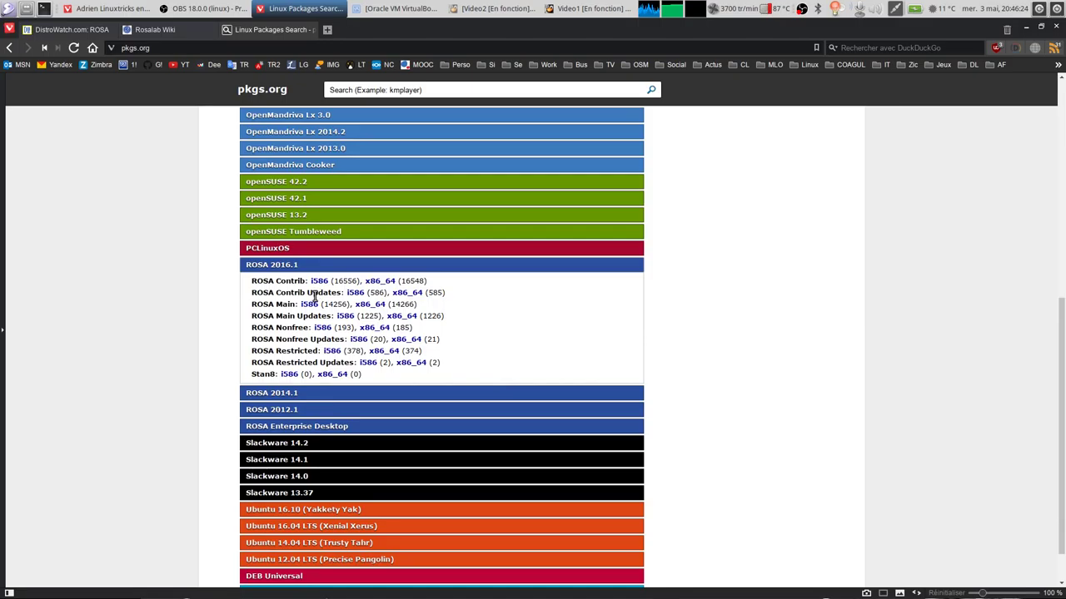
ctrl+scroll(318, 291, up, 4)
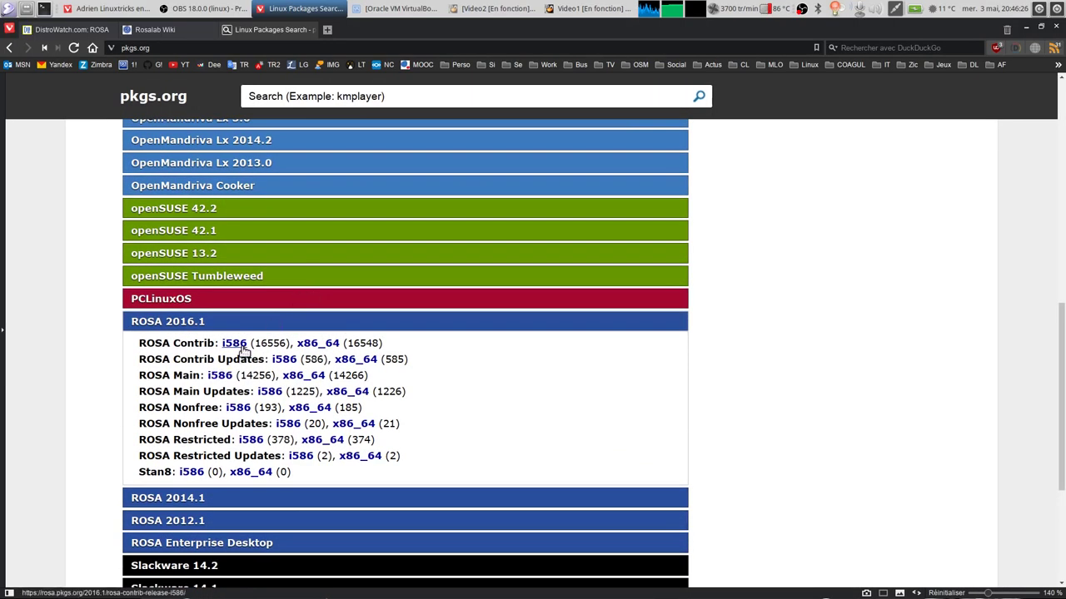
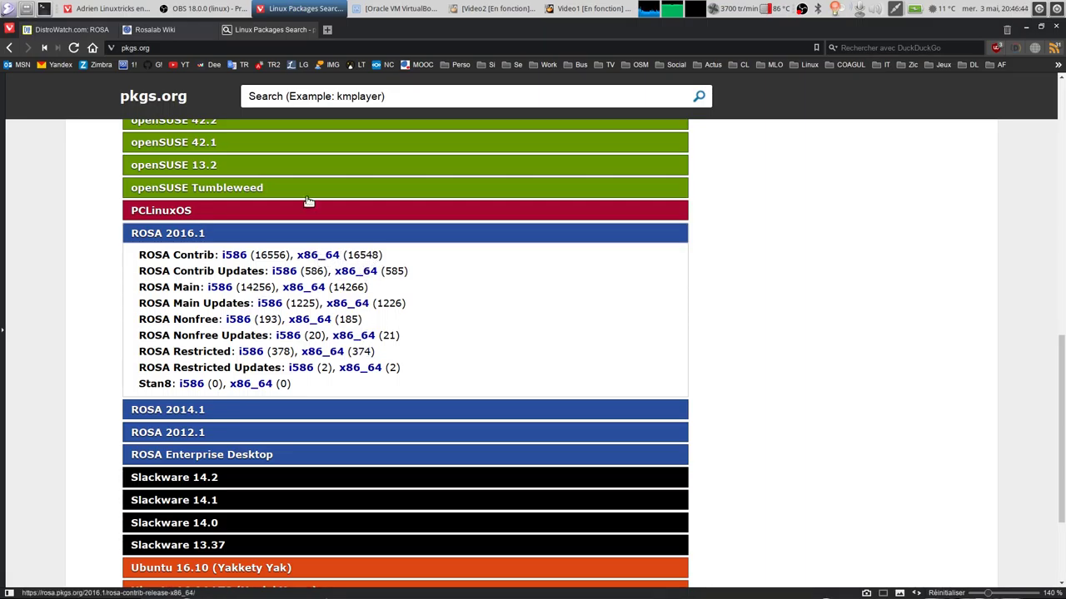
Search for hugin with the distribution set to ROSA 2016.1 and examine the packages listed for that release
click(318, 94)
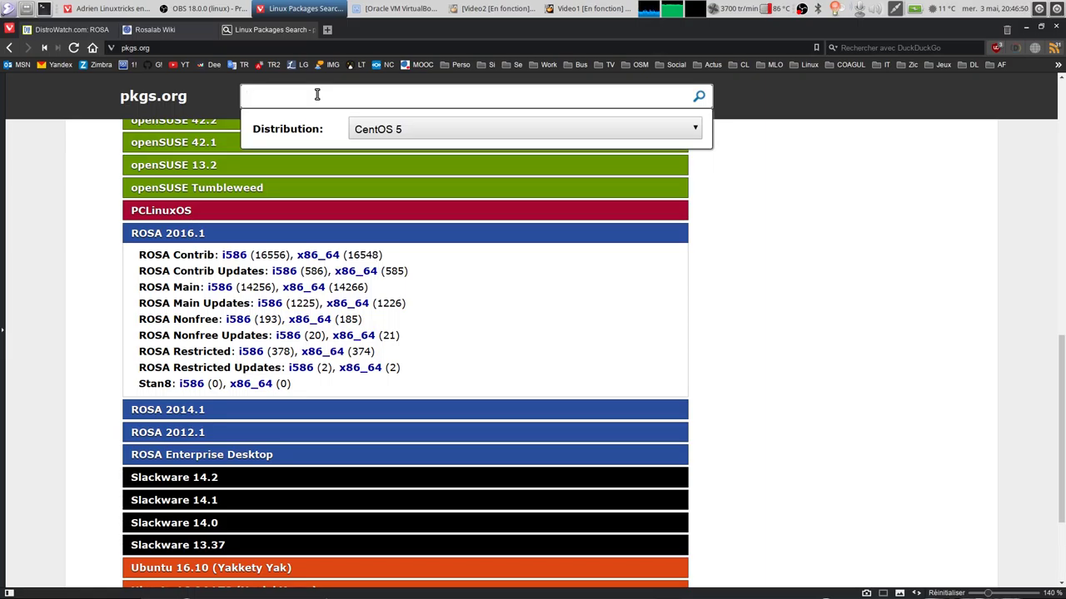
click(398, 131)
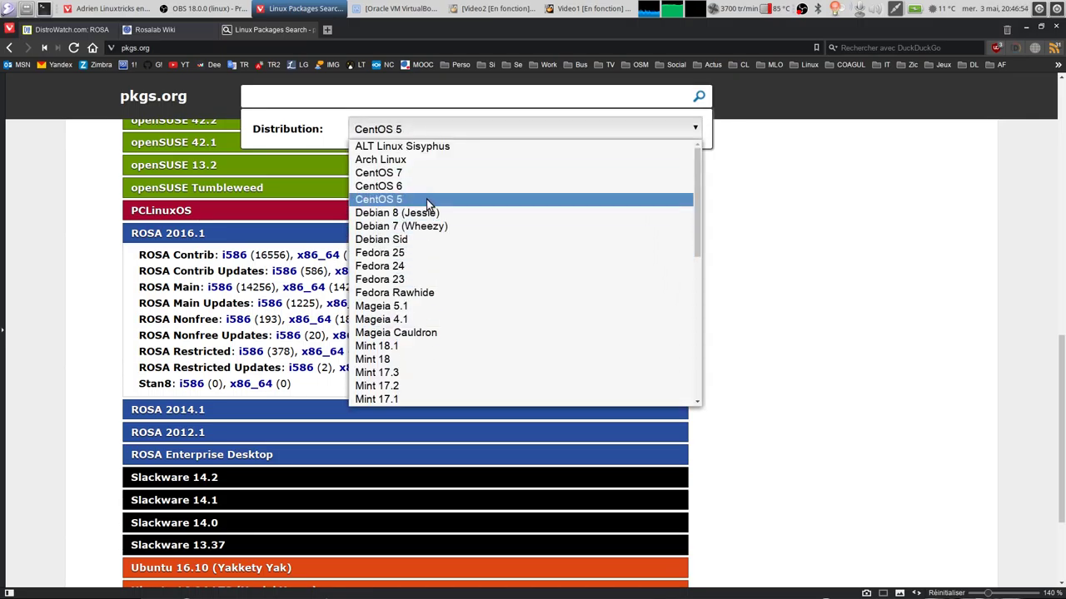
scroll(438, 346, down, 5)
click(425, 366)
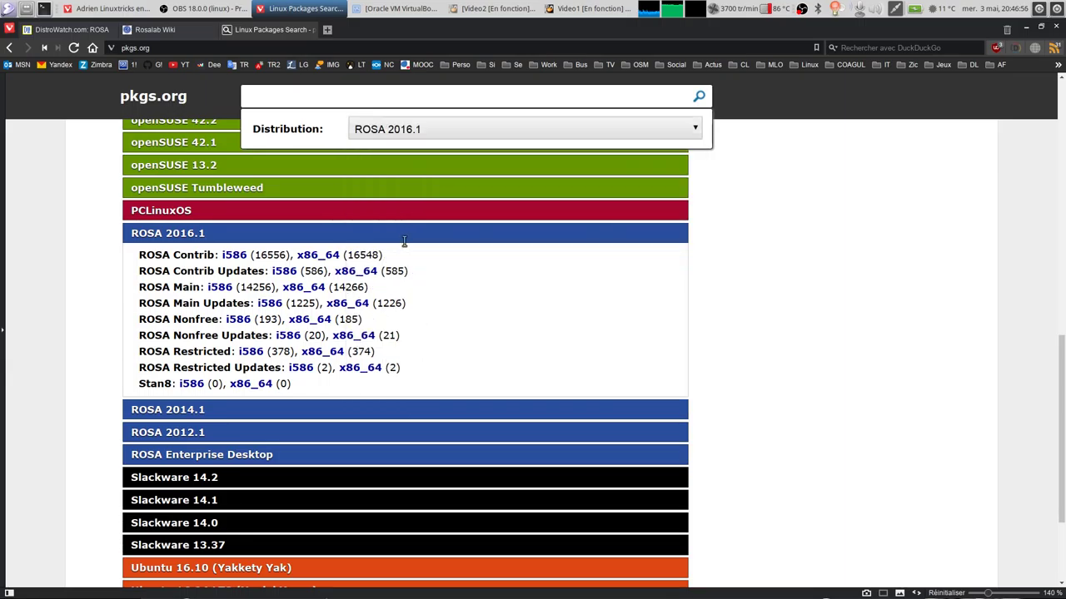
click(361, 99)
text(hugin)
key(Return)
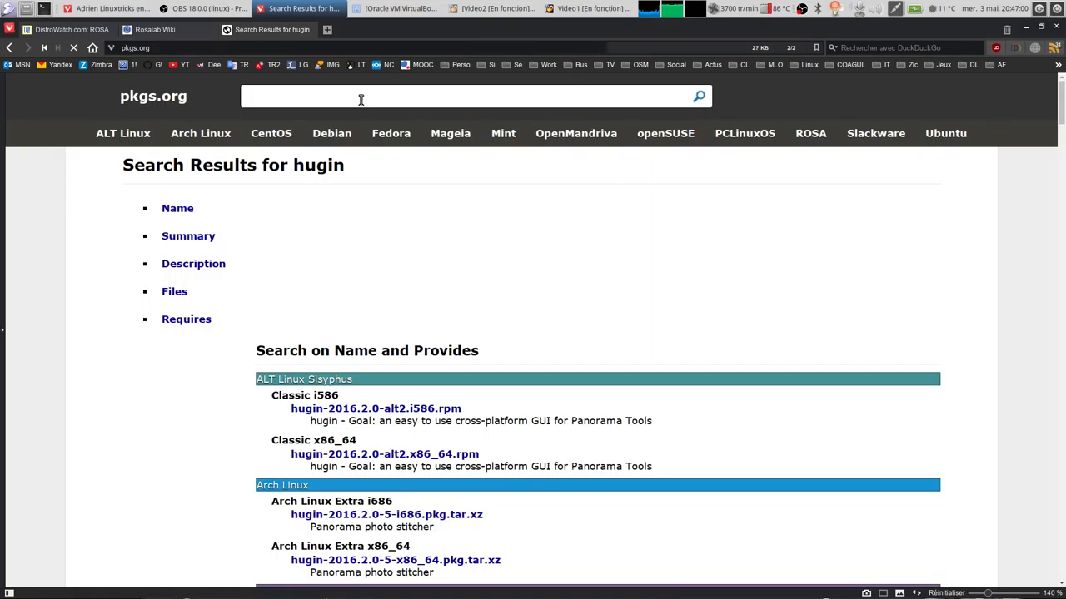
scroll(356, 374, down, 3)
scroll(325, 351, down, 3)
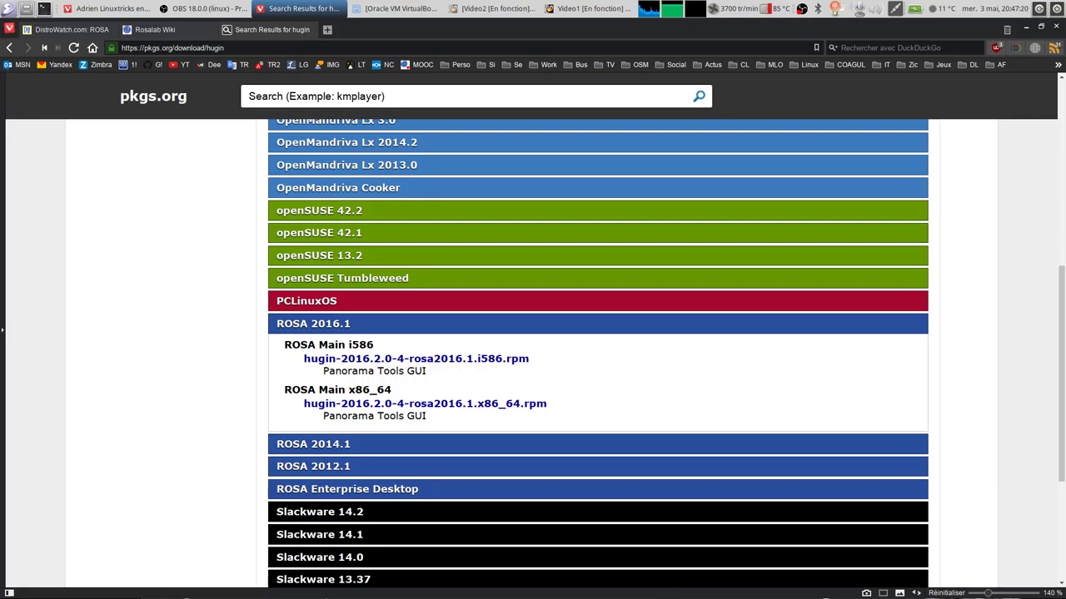
key(alt+Tab)
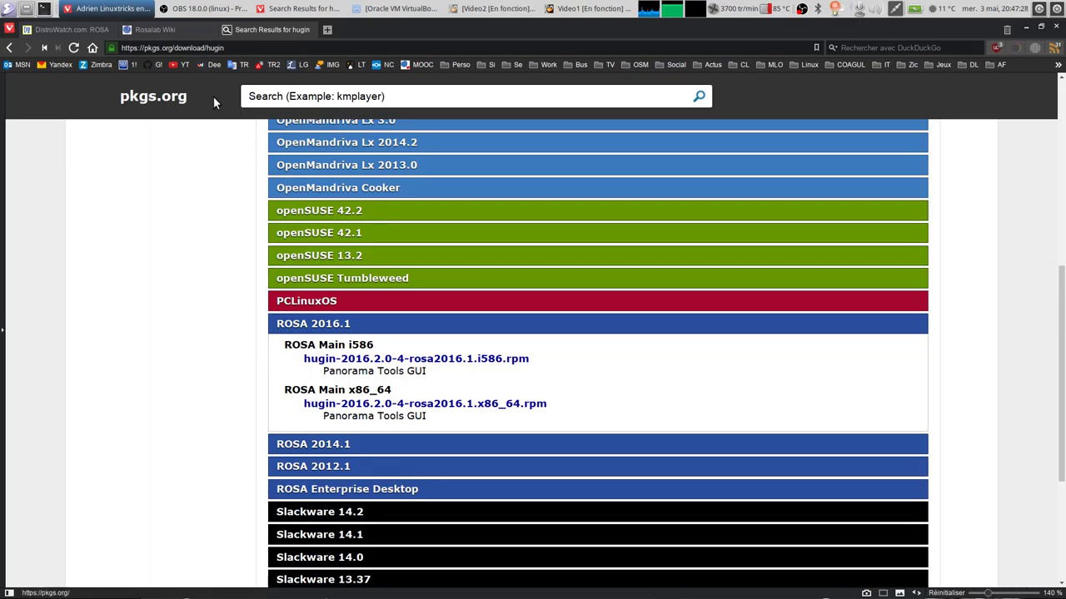
Switch back to the Video1 virtual machine and confirm installing the listed packages and their dependencies
click(1025, 27)
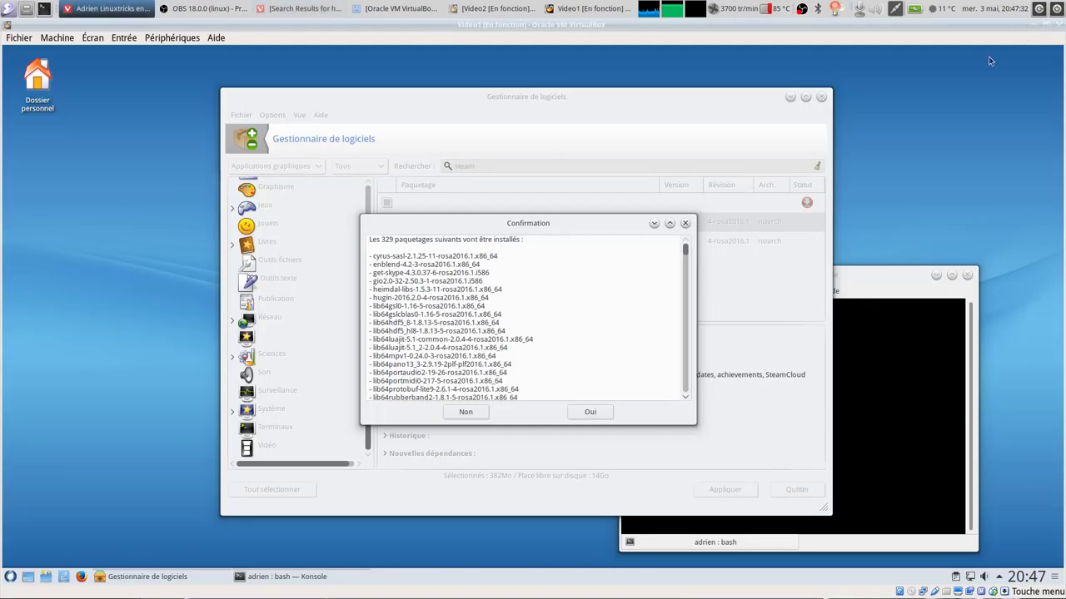
click(591, 412)
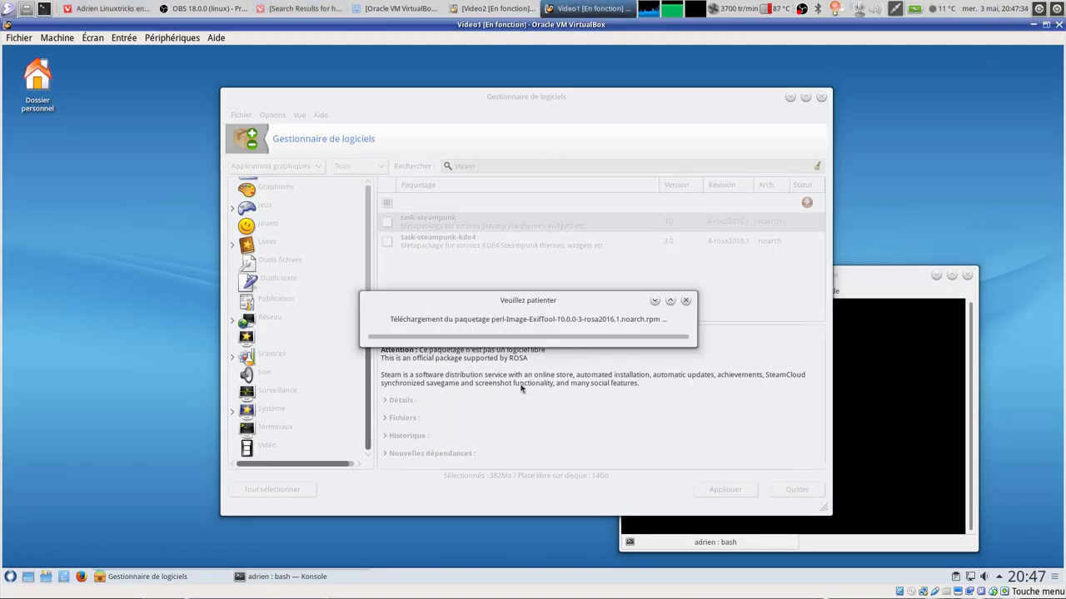
Search the applications for "kinfo", launch the Info Center, and move and enlarge its window to read the system information
click(9, 577)
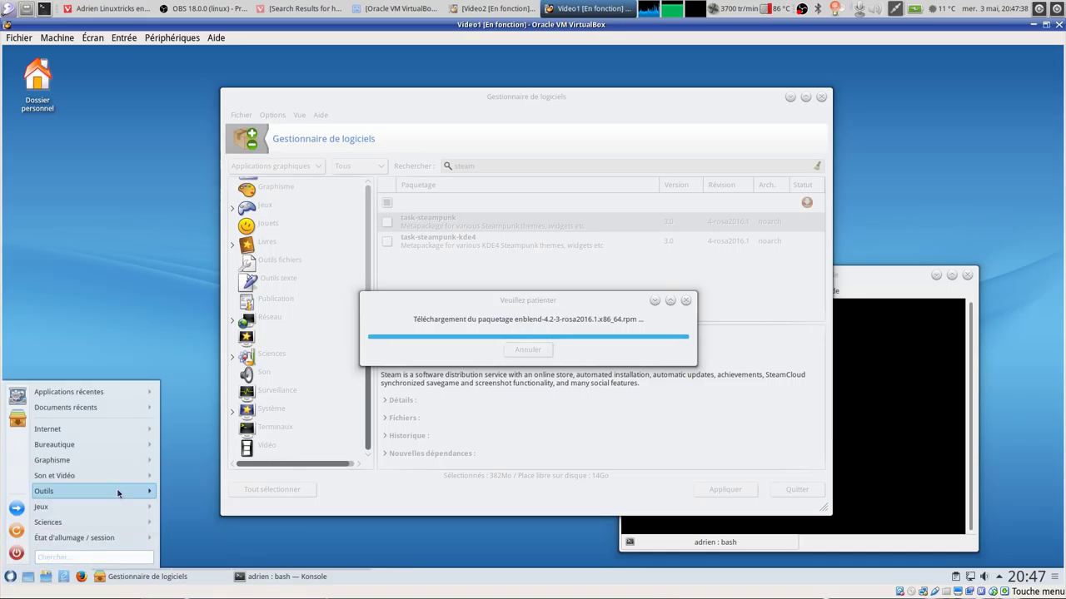
text(k)
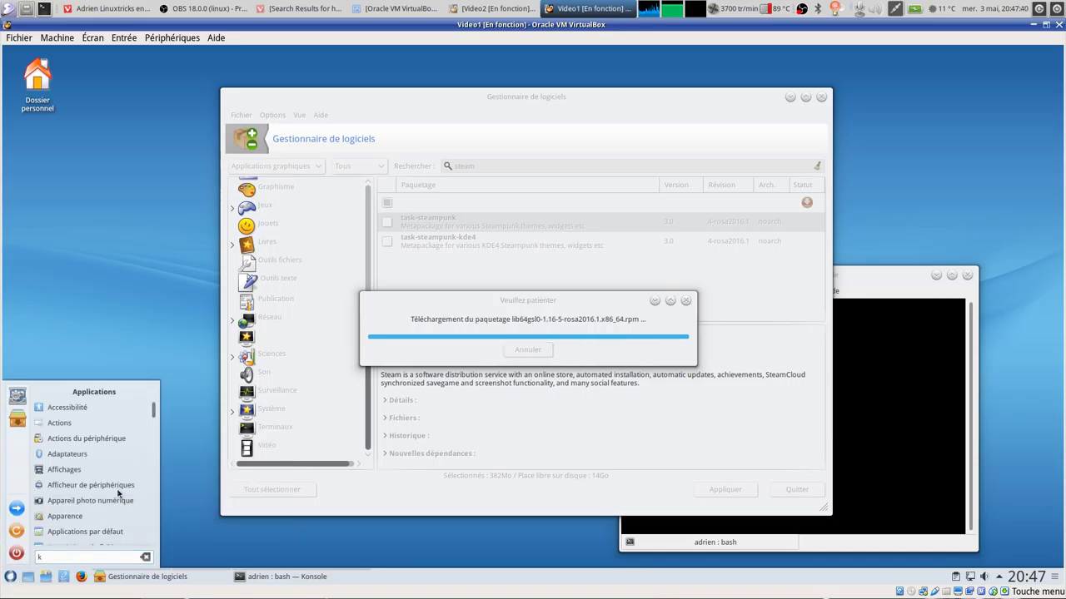
scroll(118, 492, down, 1)
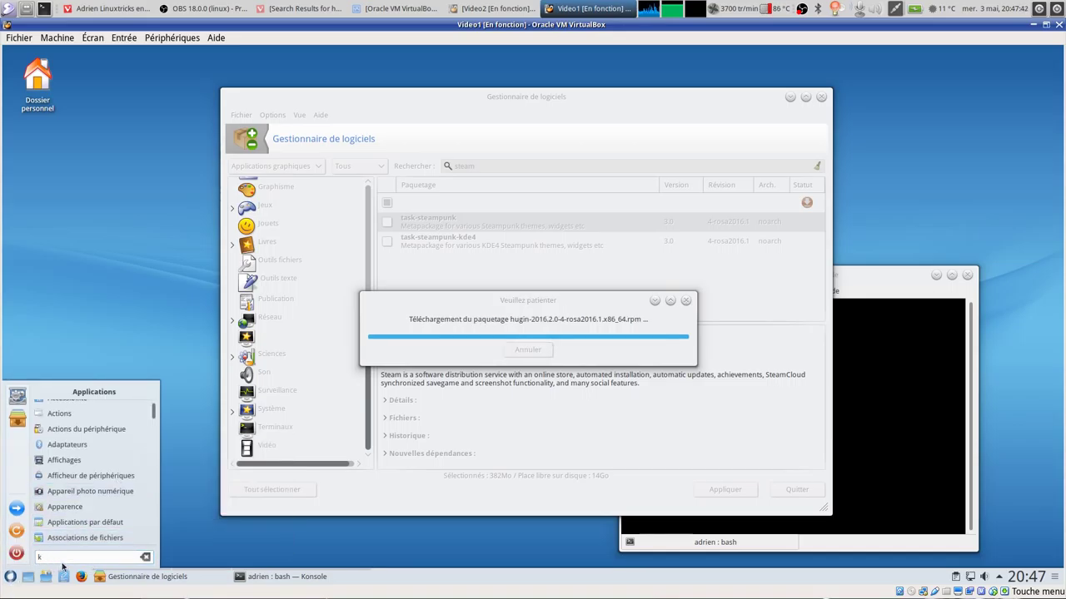
text(info)
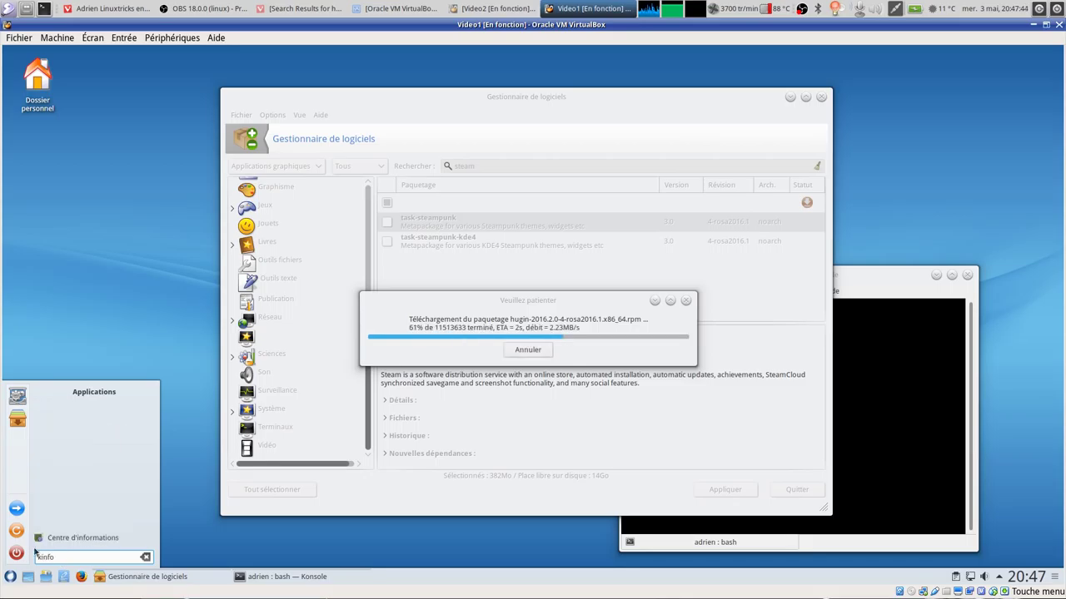
click(65, 537)
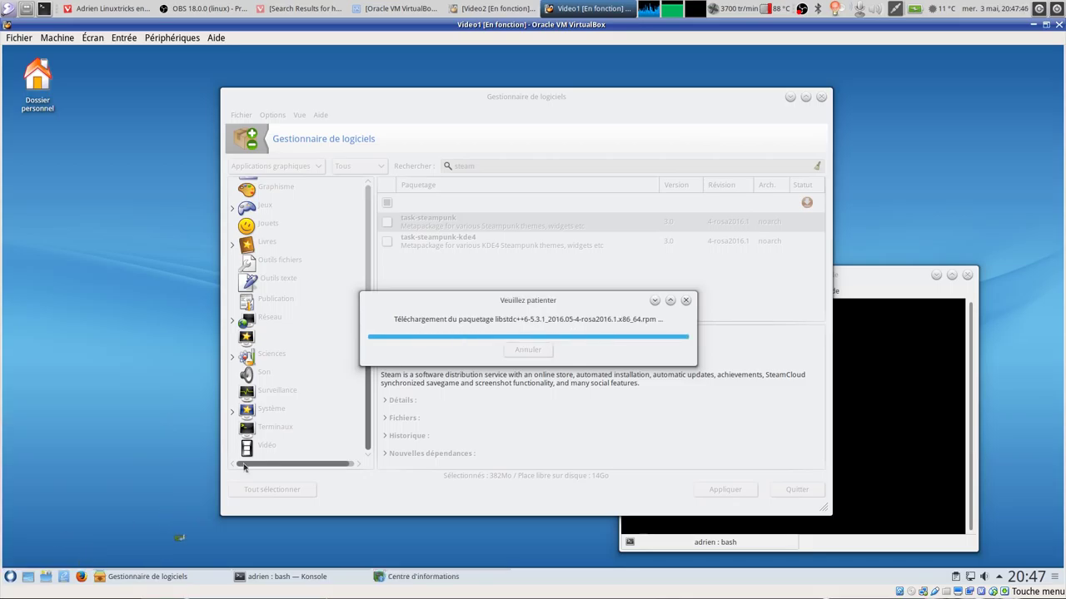
drag(250, 291, 374, 115)
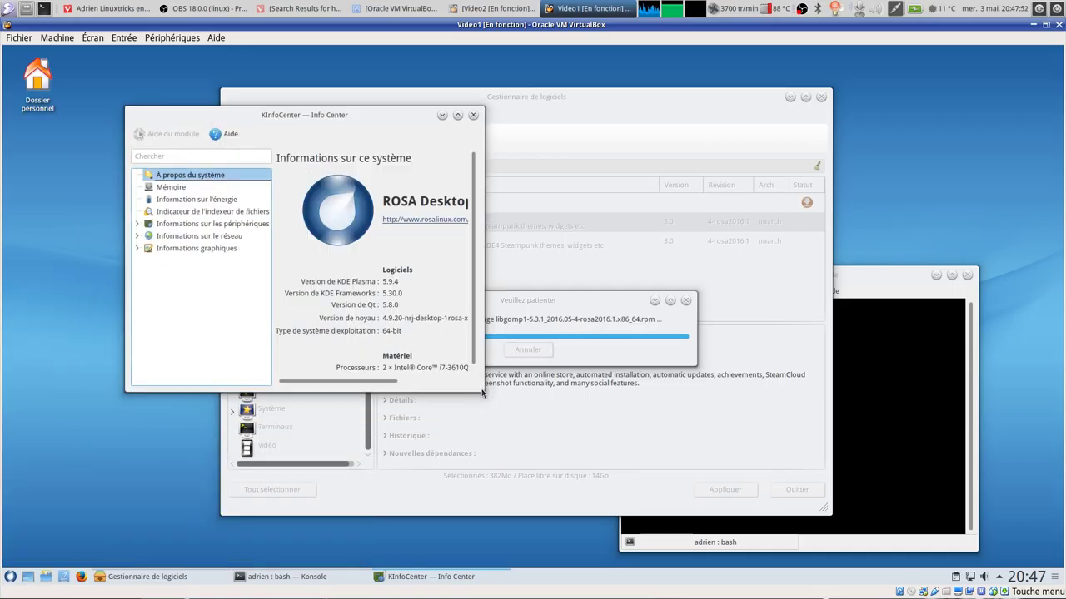
drag(483, 394, 681, 458)
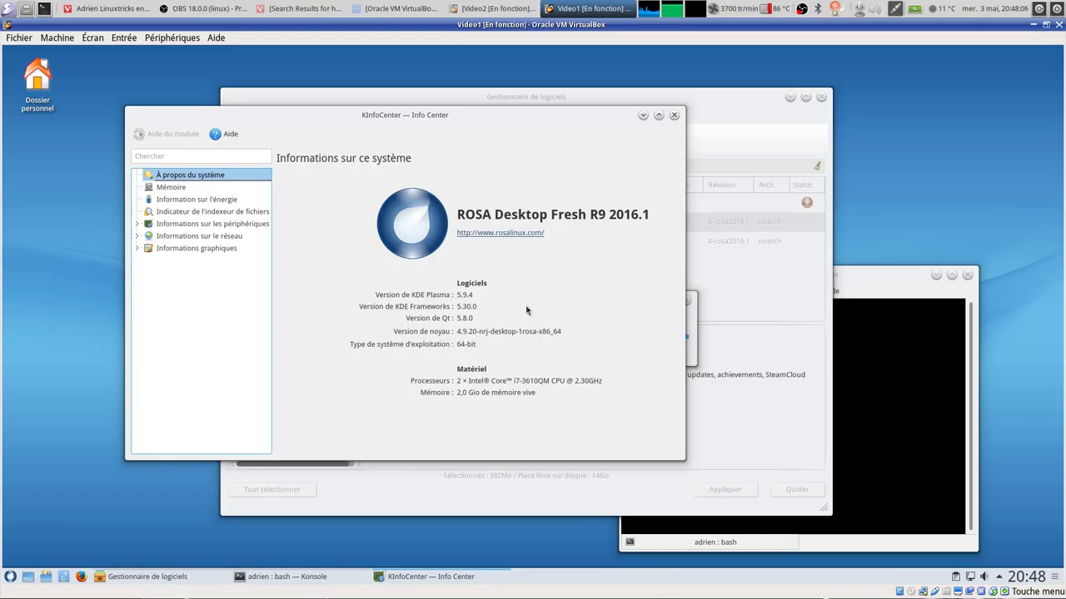
Launch Firefox, close the Info Center, and load kernel.org to check the current kernel releases before minimising the browser
click(80, 577)
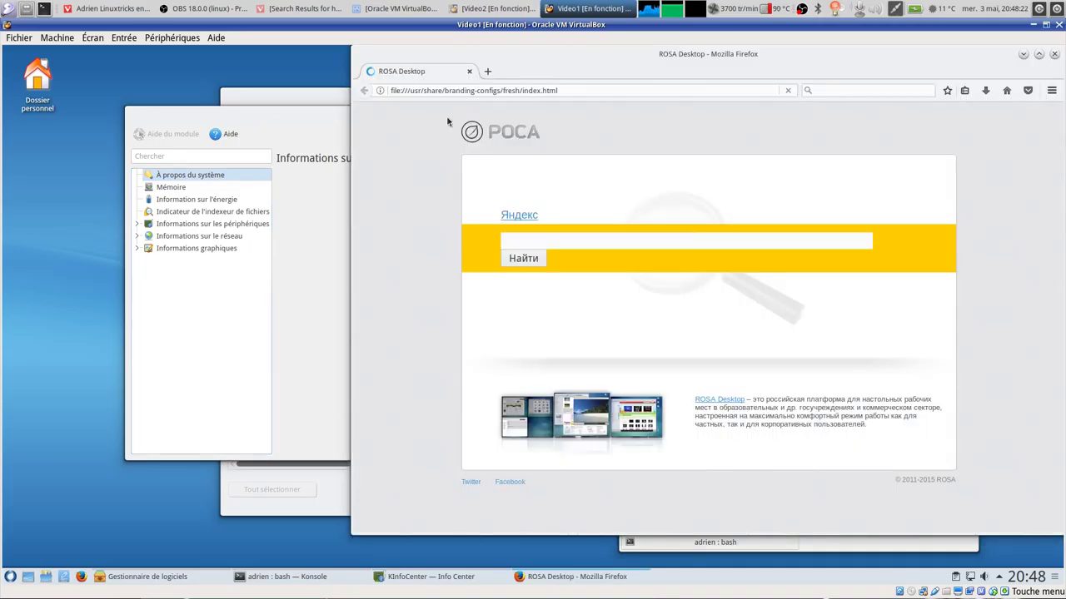
click(255, 132)
click(673, 117)
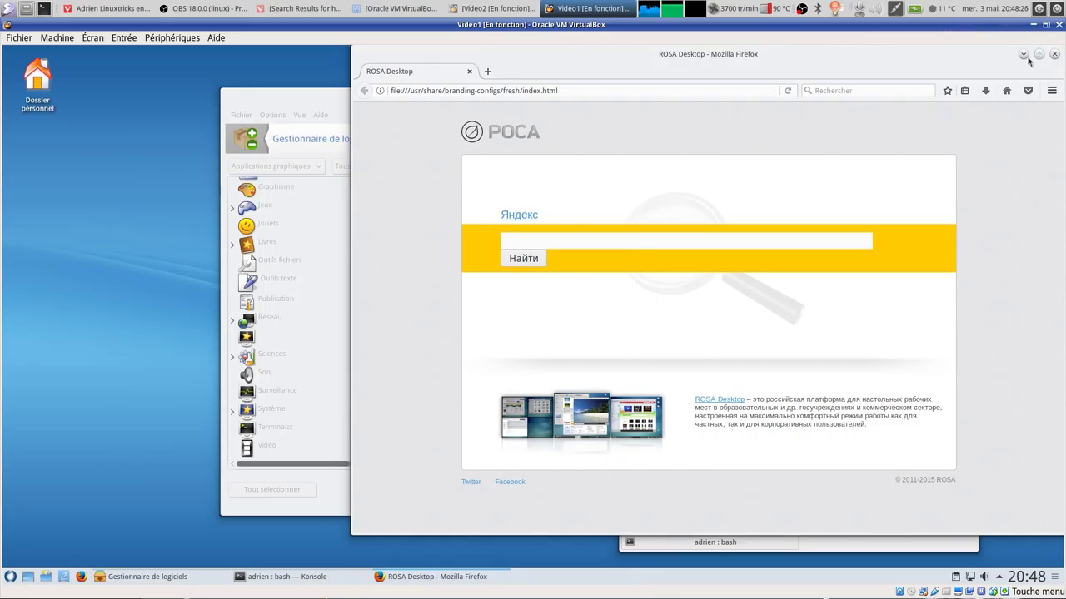
click(738, 92)
text(kernel.org)
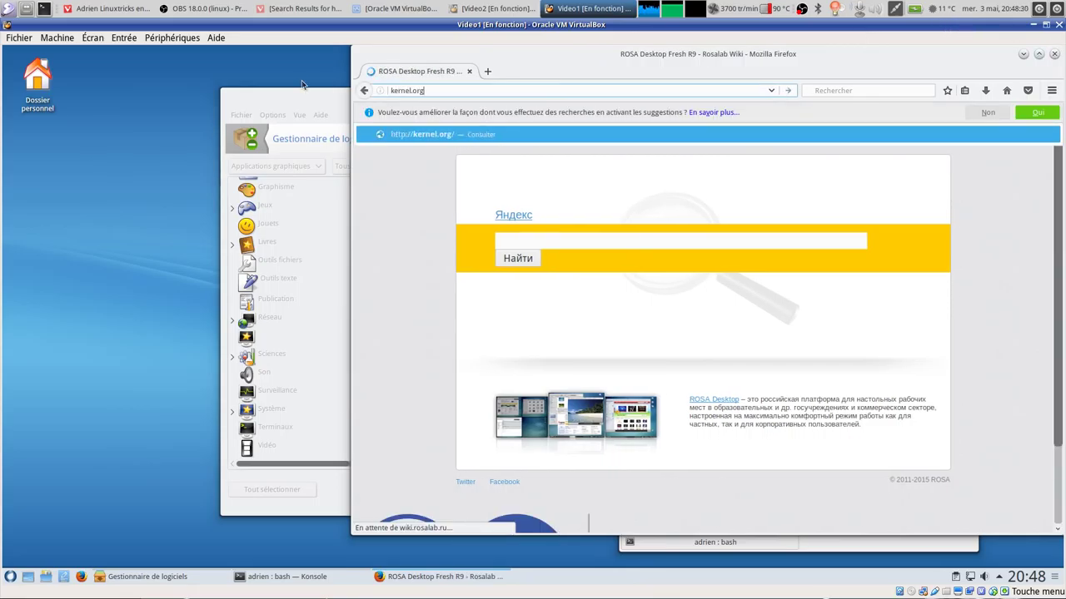
key(Return)
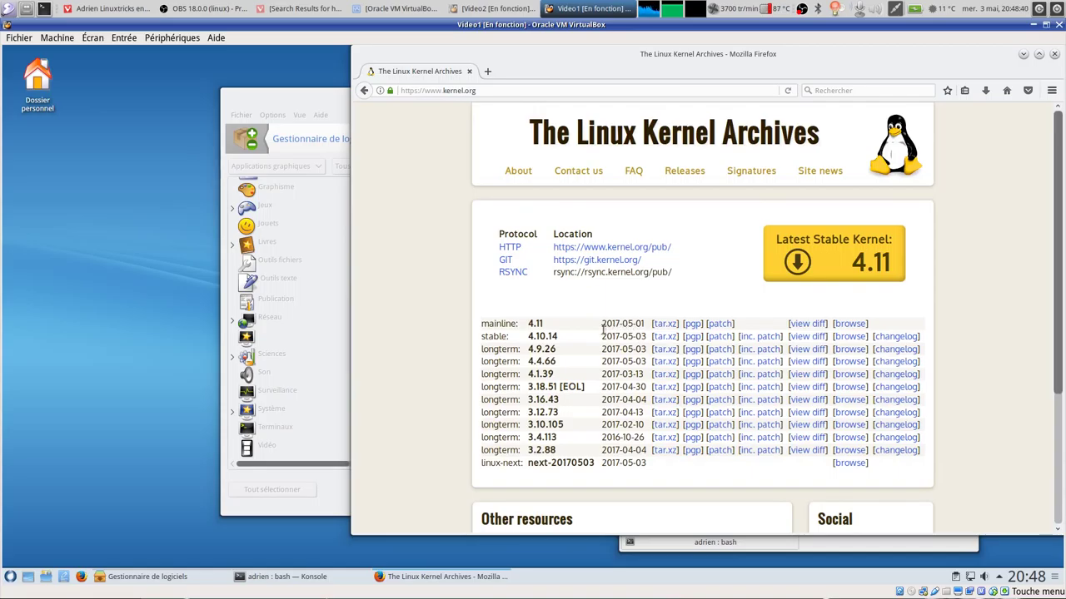
click(1023, 55)
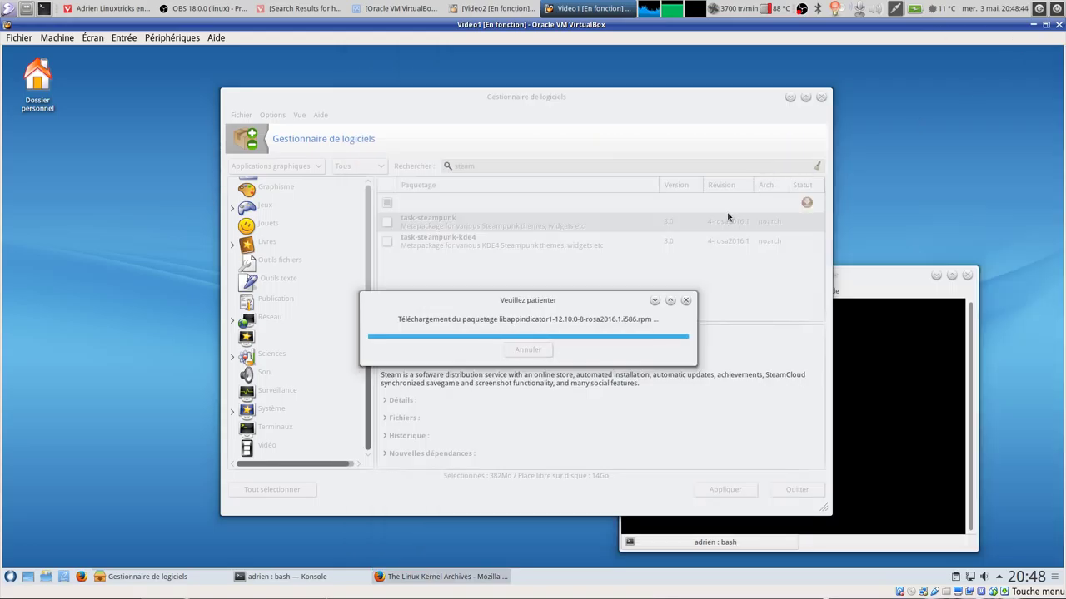
Restore the Firefox window, view its main menu, and minimise the browser again
click(472, 574)
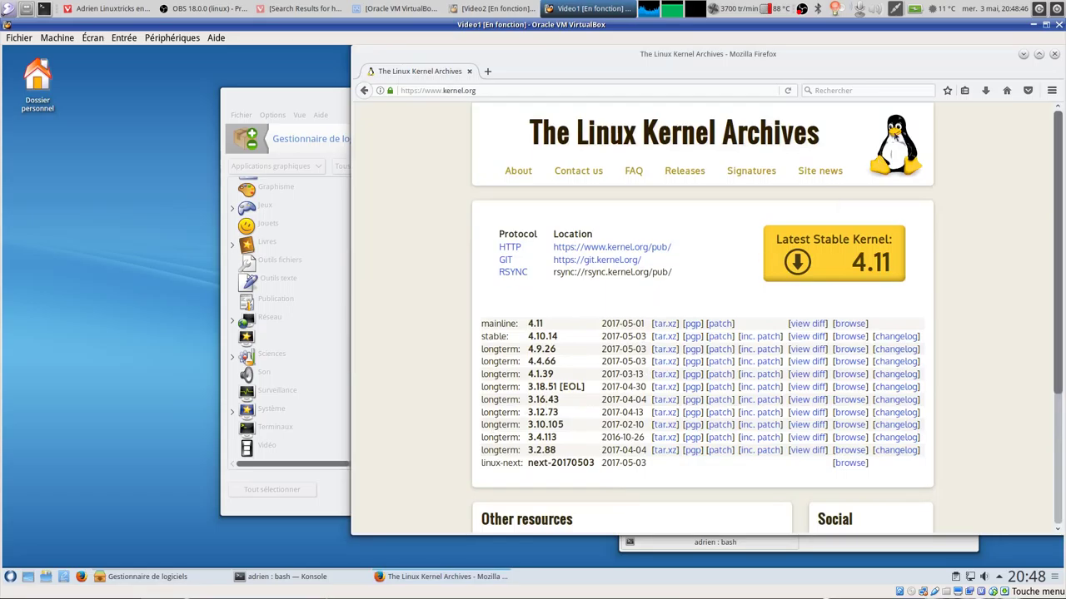
click(1046, 95)
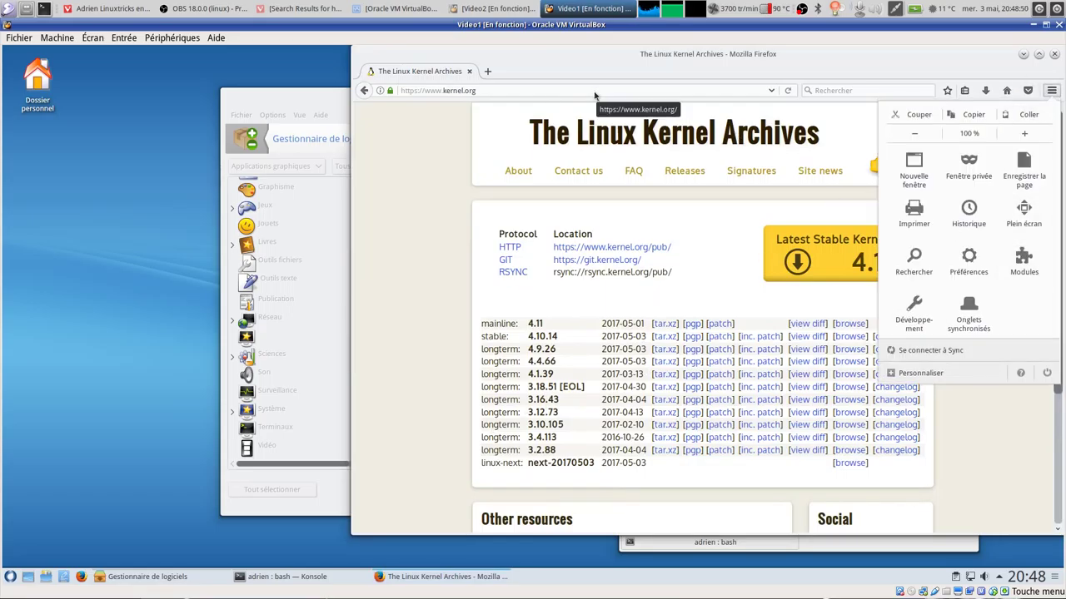
click(1013, 58)
click(1023, 55)
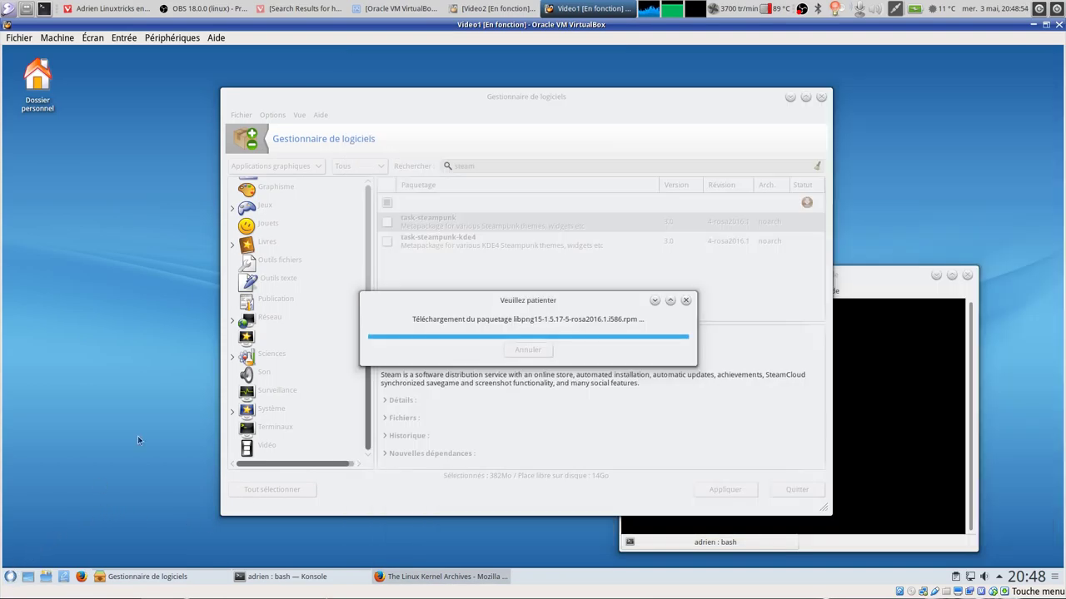
Launch LibreOffice Calc and switch the virtual machine to full screen
click(10, 576)
mouse_move(83, 444)
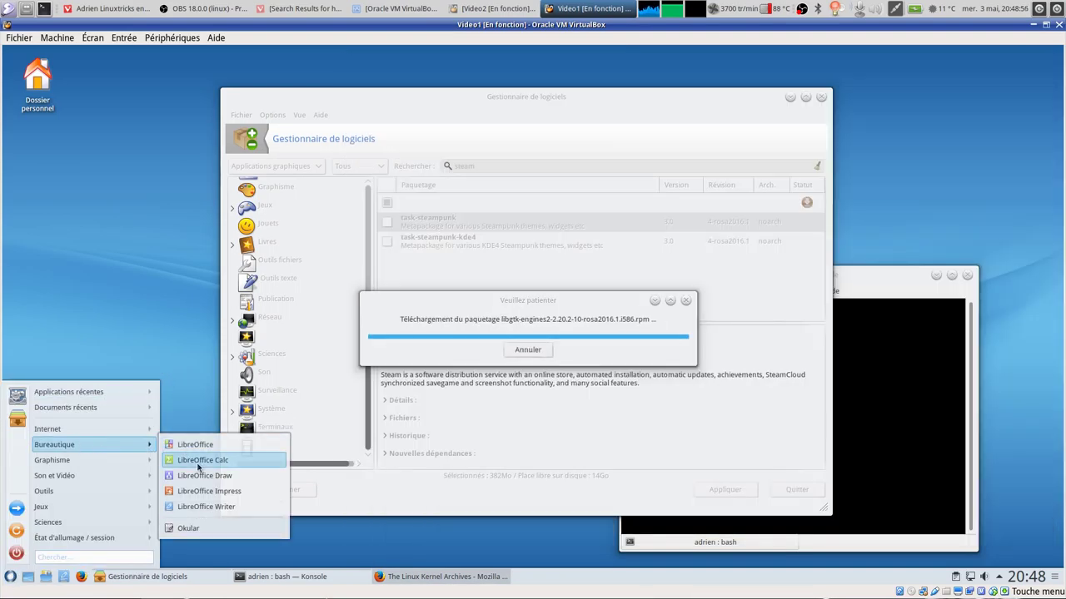
click(198, 463)
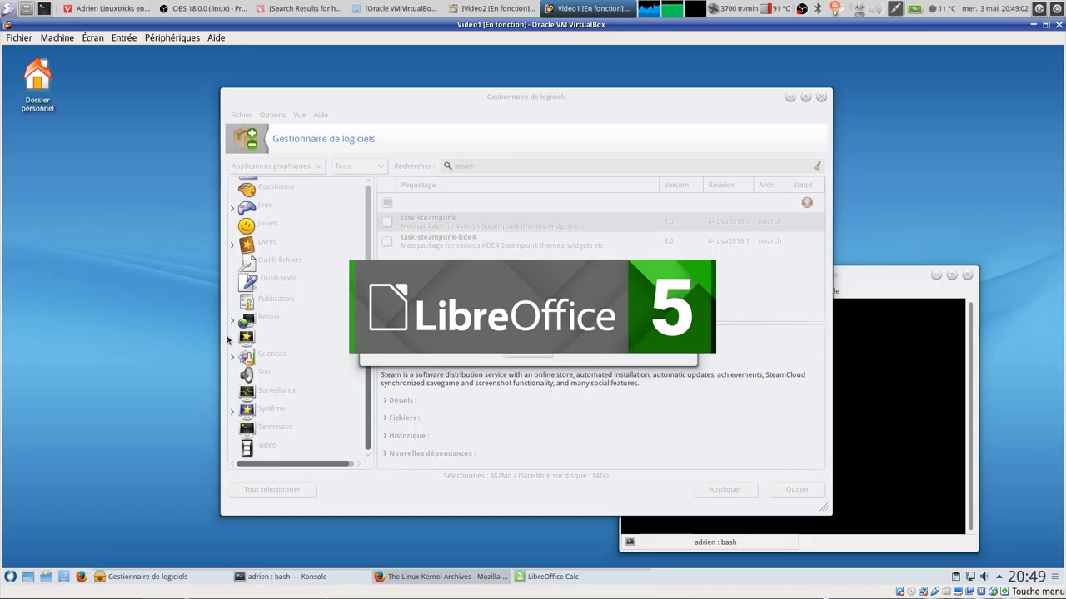
key(ctrl+f)
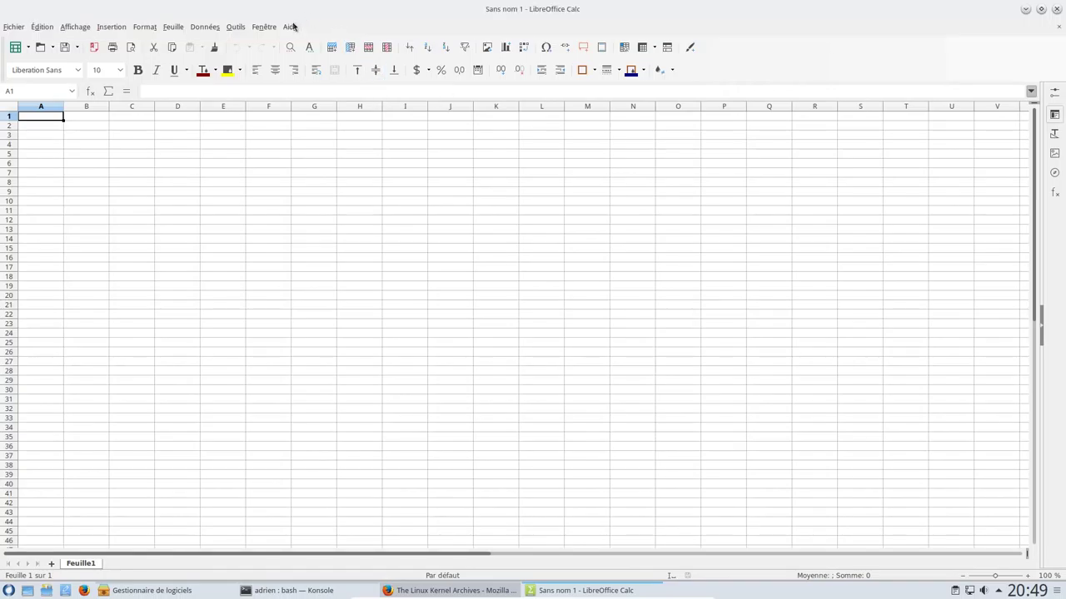
Check the LibreOffice version in its About dialog, and close Calc
click(291, 27)
click(304, 106)
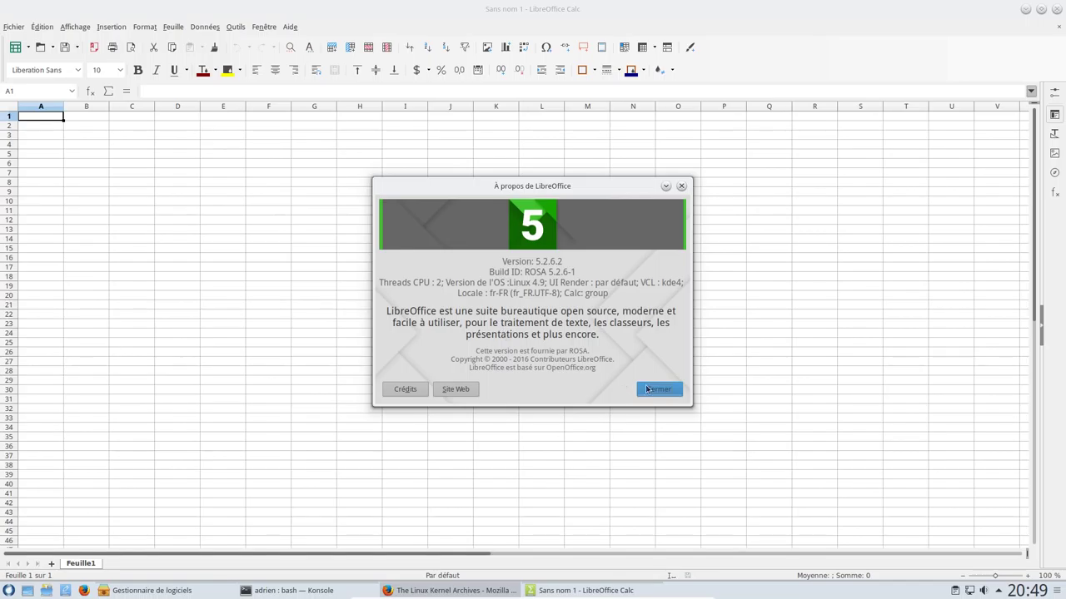
click(648, 389)
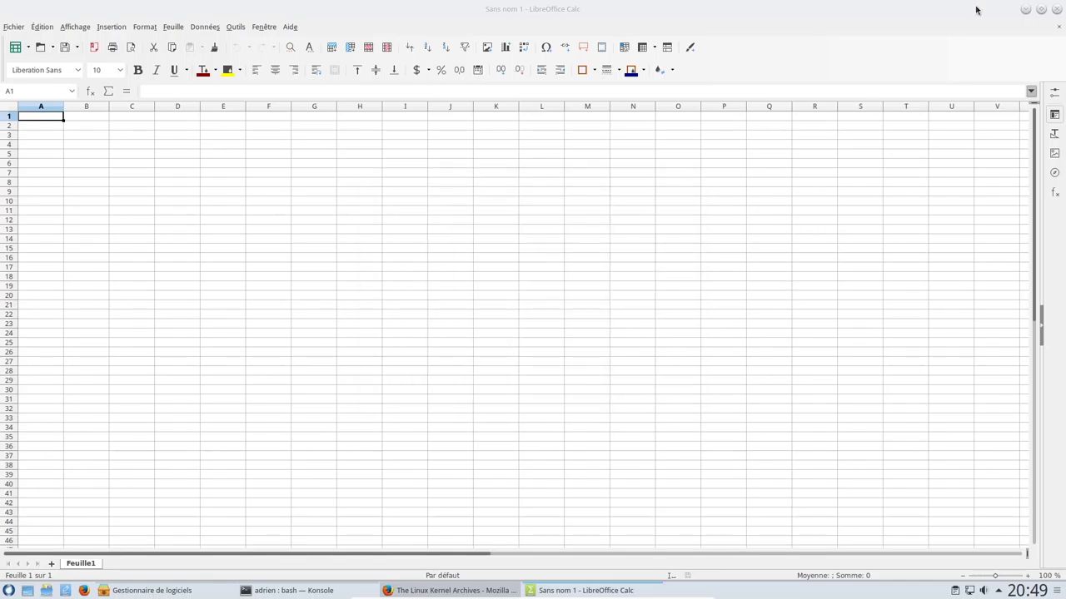
click(1055, 9)
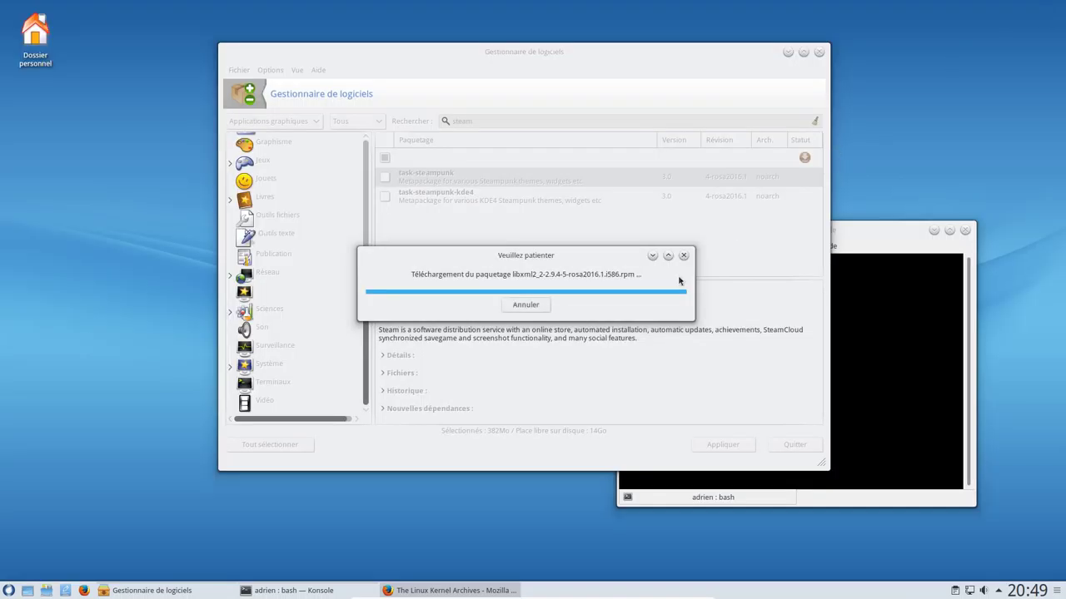
Launch GIMP, check its version in the About dialog, and close the program
key(super)
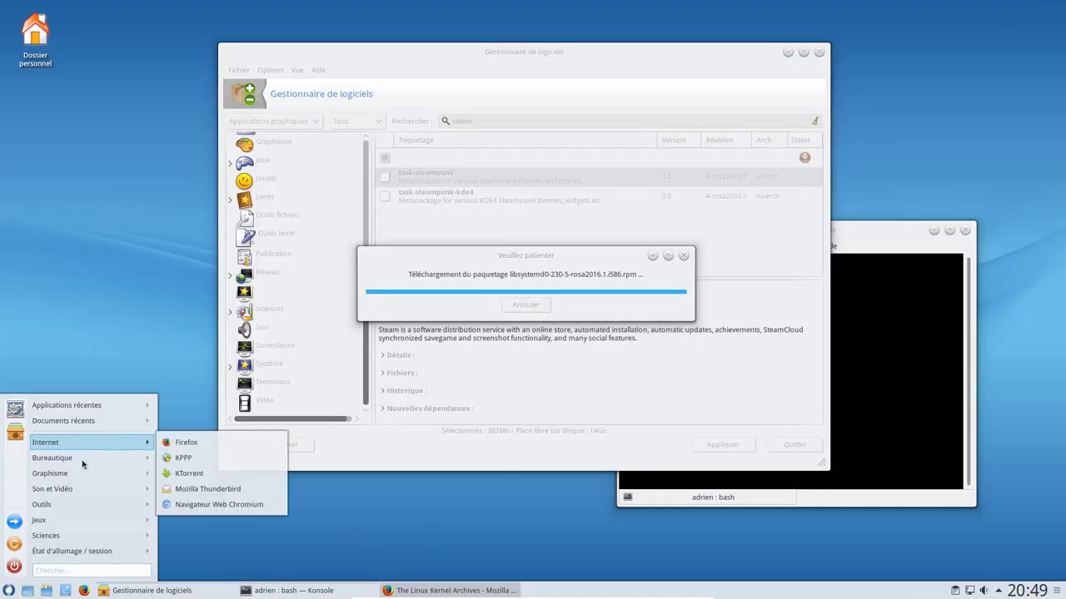
mouse_move(78, 473)
click(221, 475)
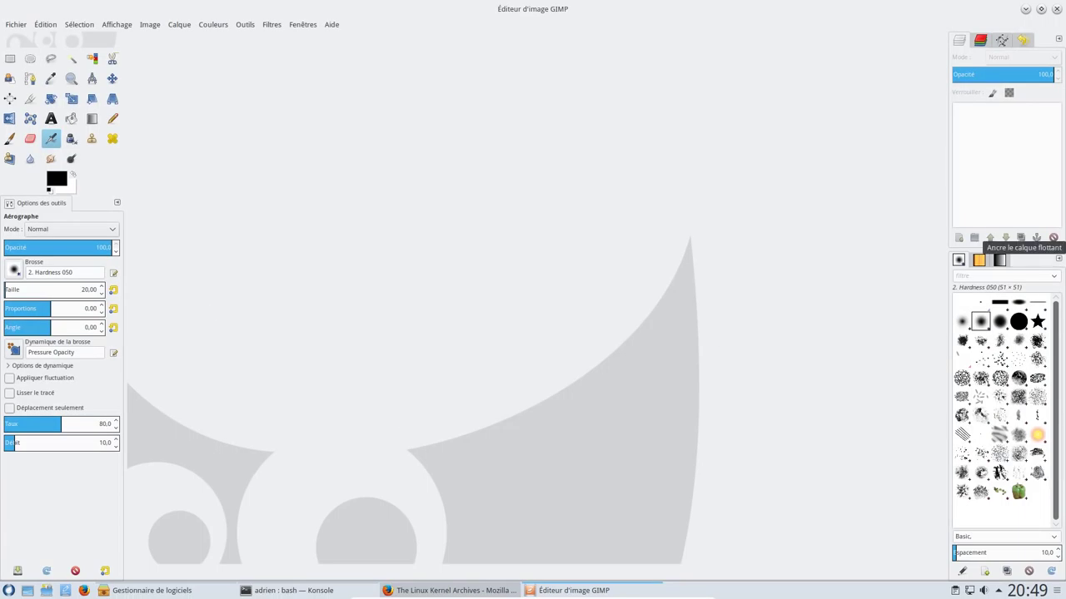
click(332, 27)
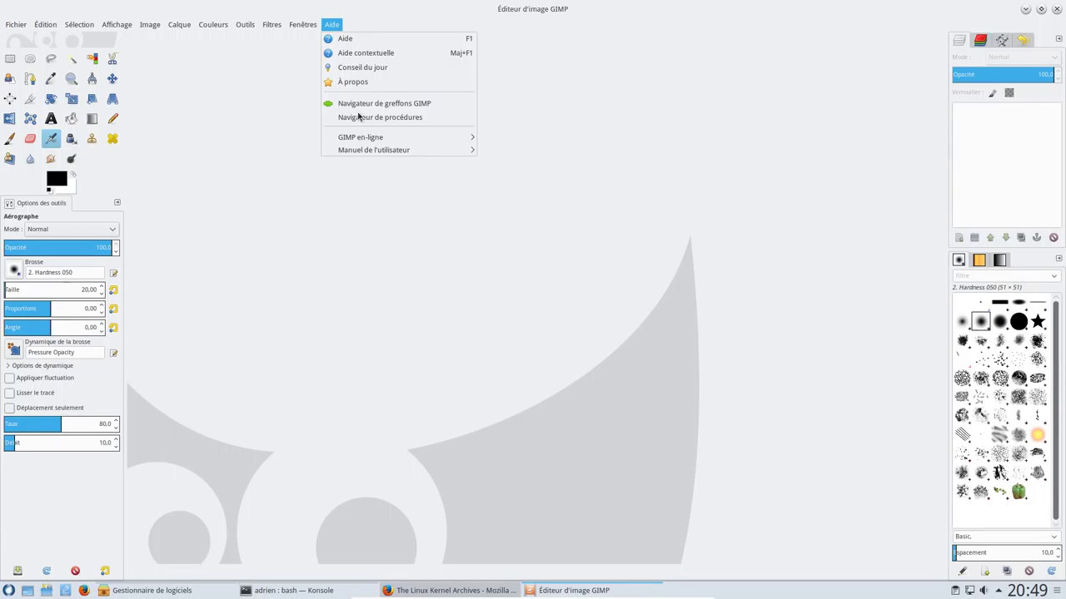
click(359, 86)
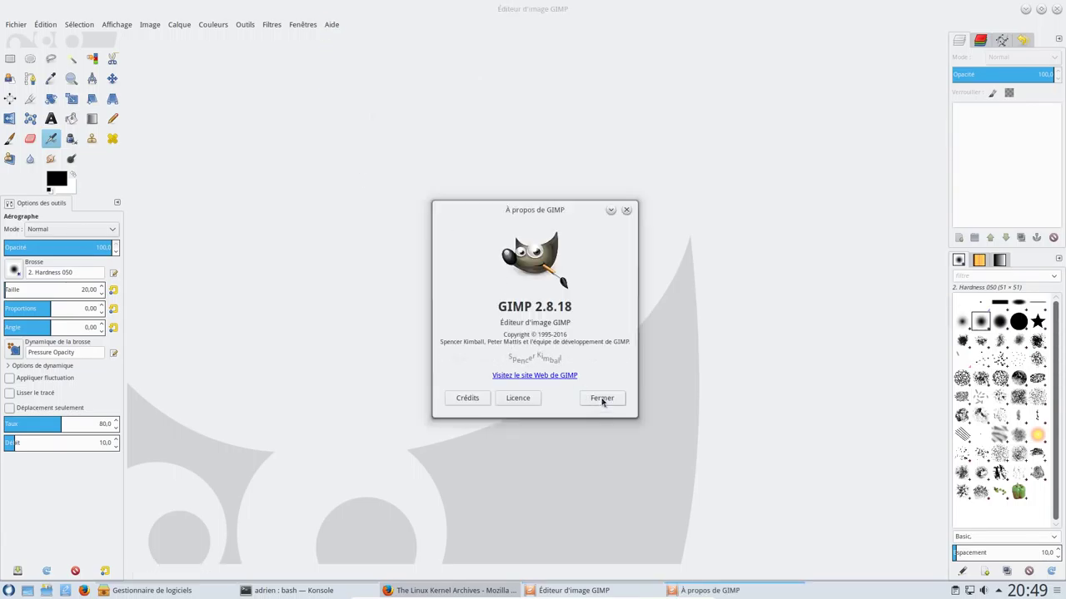
click(602, 399)
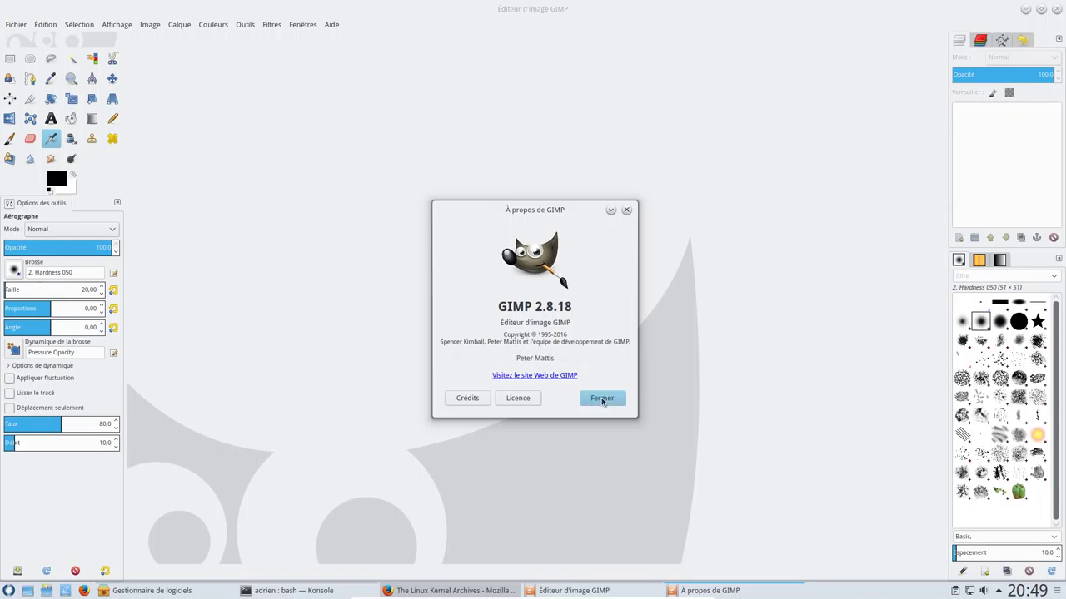
click(1056, 9)
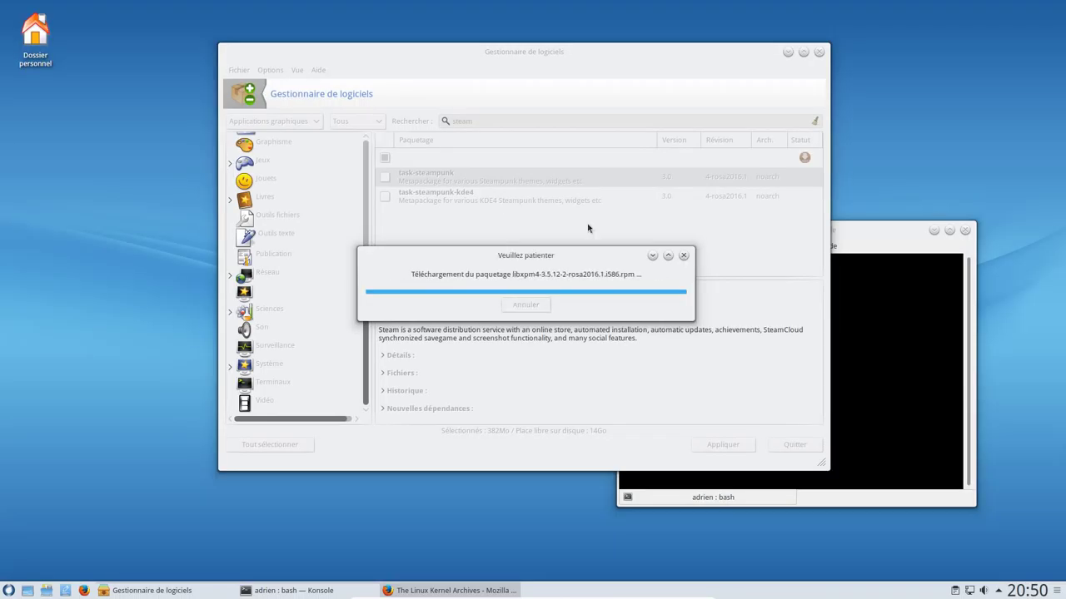
Launch Audacity, dismiss its welcome window, and open its About dialog to check the version
click(7, 592)
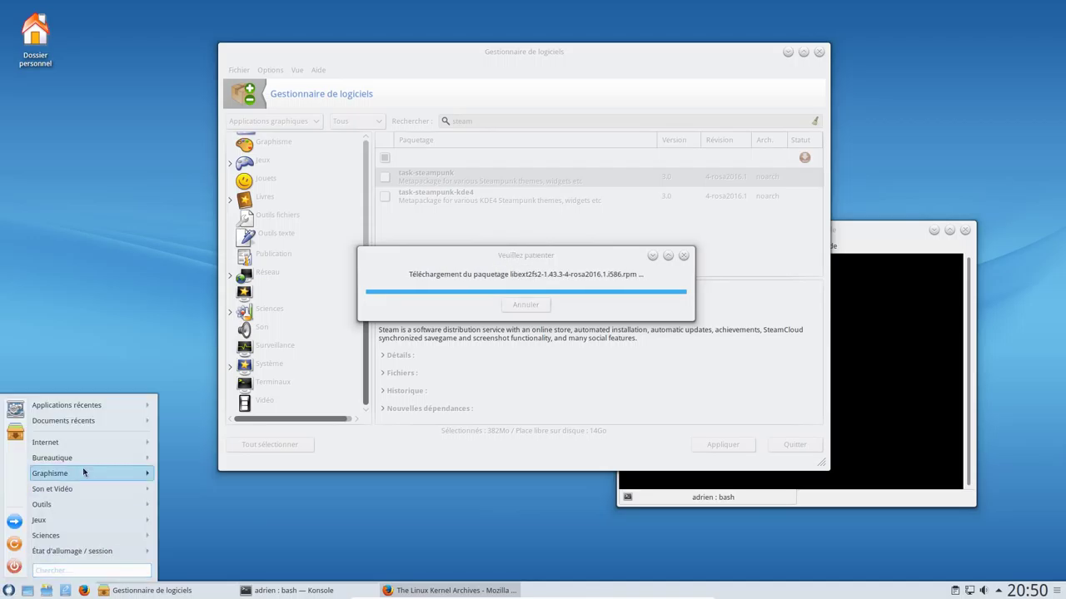
mouse_move(86, 470)
mouse_move(191, 526)
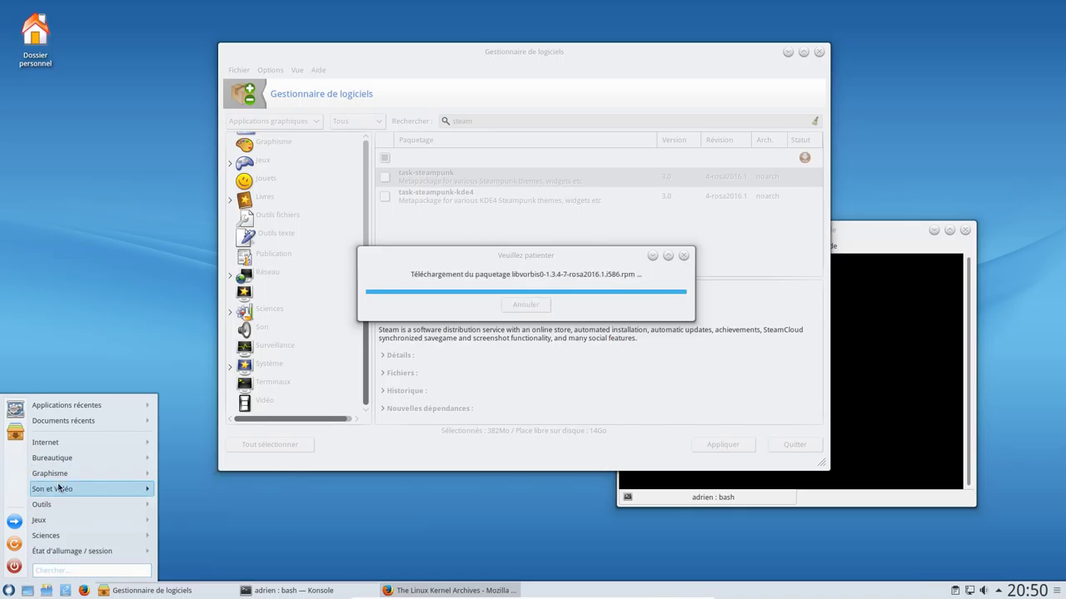
mouse_move(61, 489)
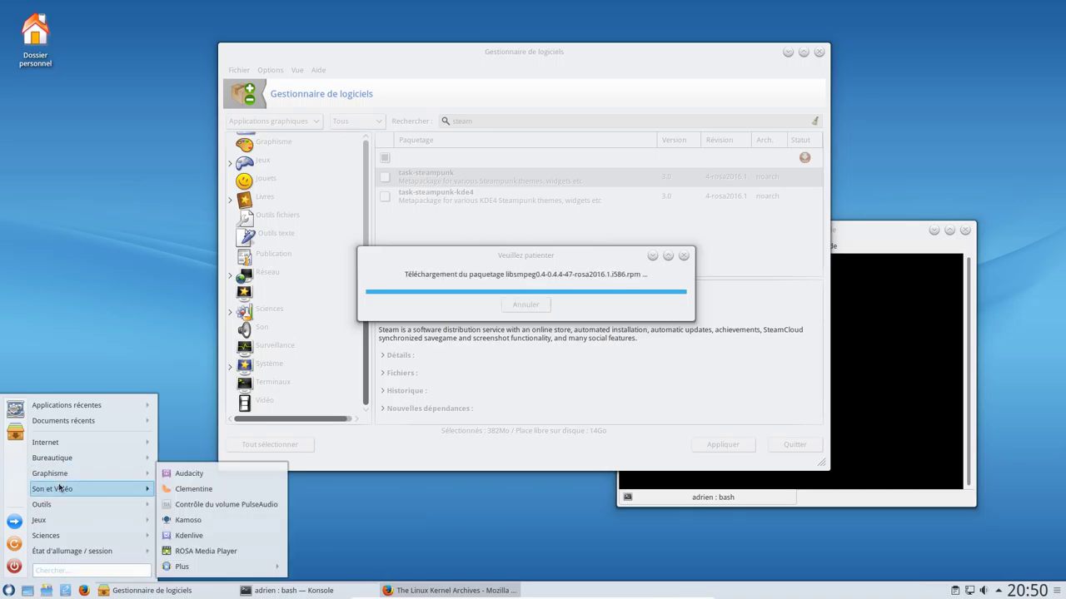
click(178, 474)
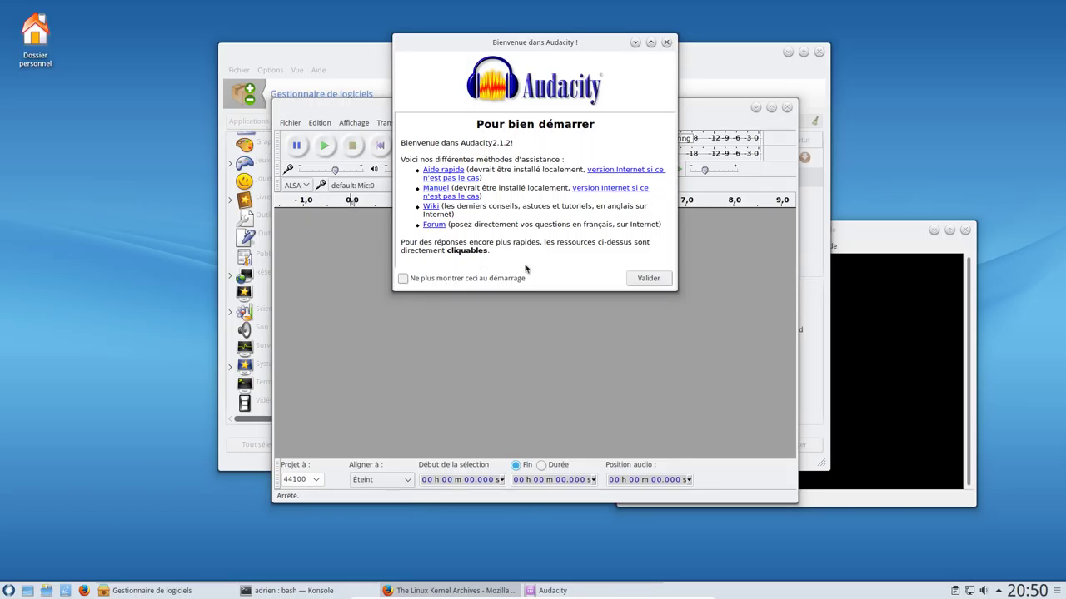
click(643, 280)
click(542, 122)
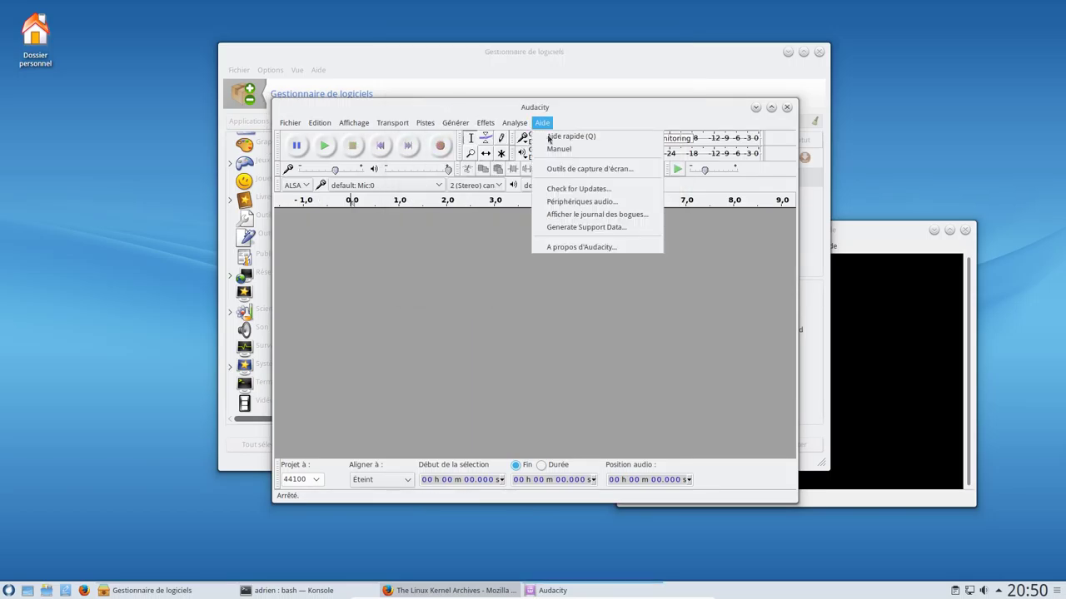
click(559, 248)
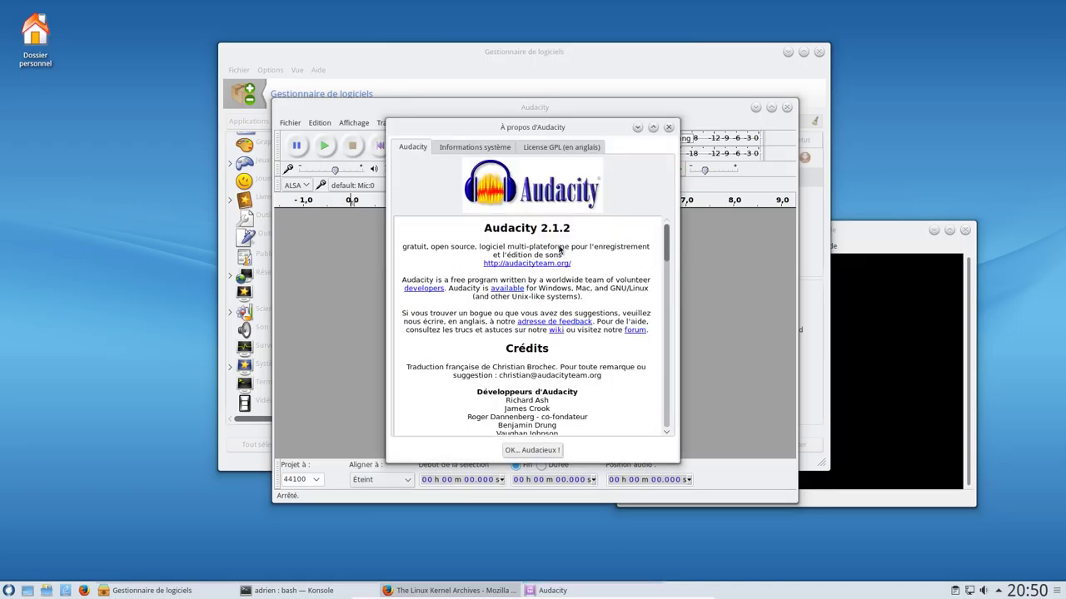
Close Audacity and its About dialog, and launch Clementine
click(669, 128)
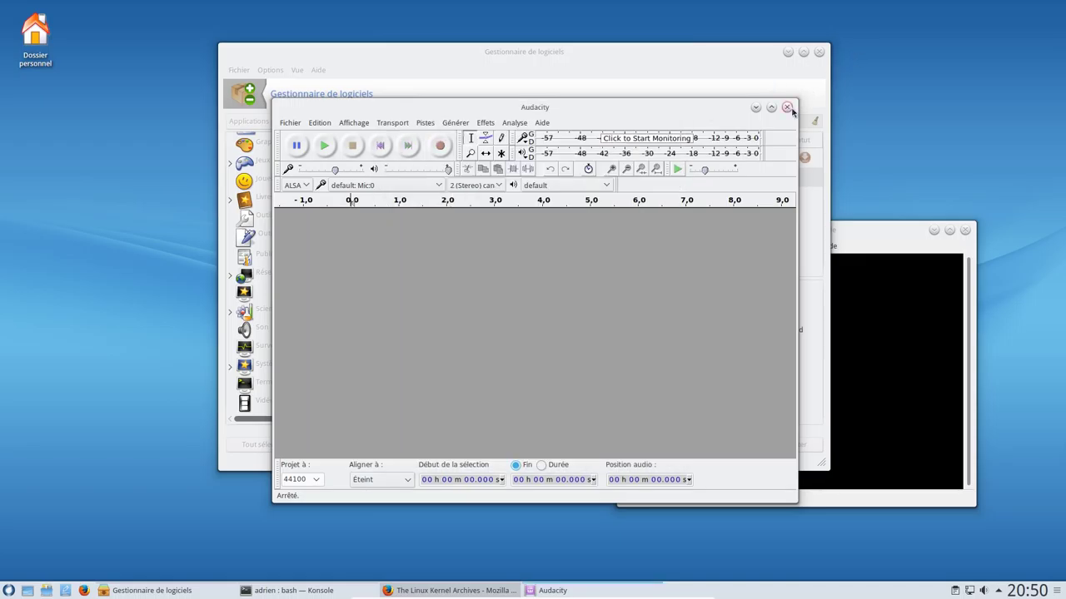
click(786, 107)
click(8, 591)
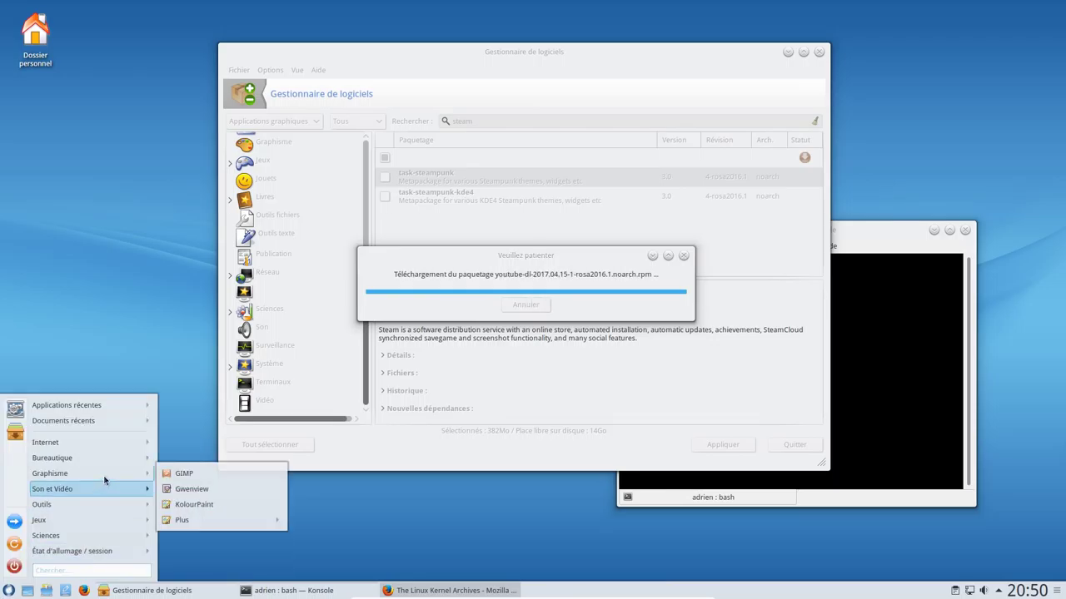
mouse_move(110, 494)
click(197, 490)
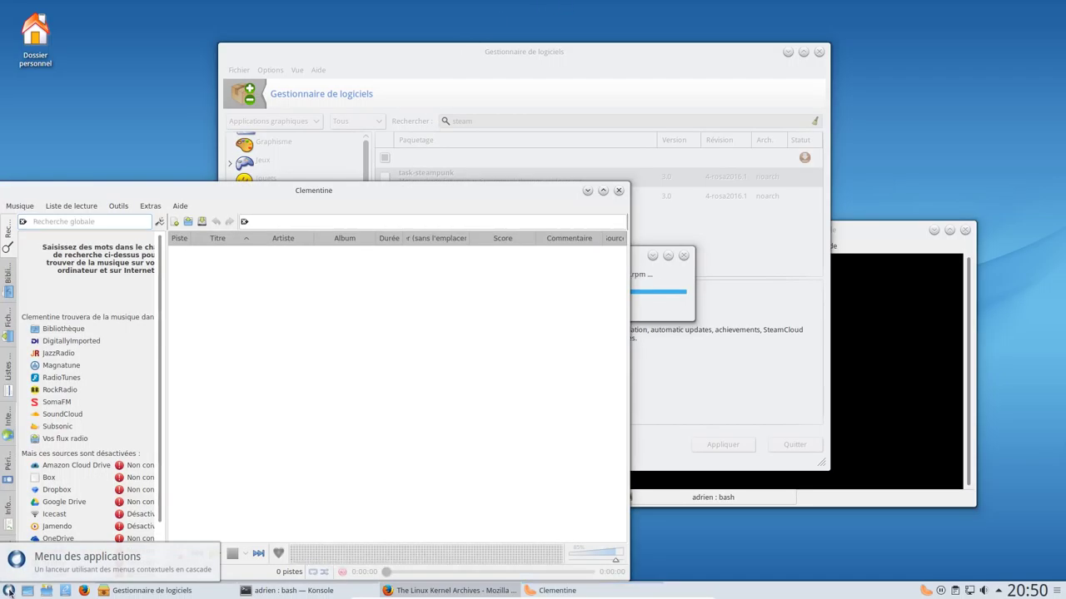
Launch Kdenlive, and check Clementine's version in its About dialog while Kdenlive loads
click(8, 592)
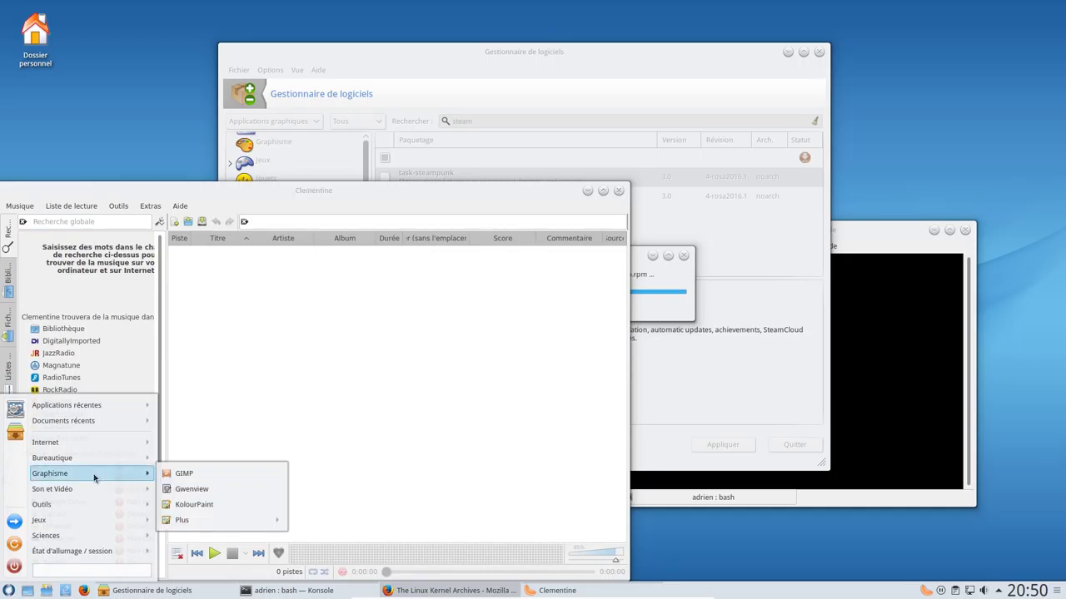
mouse_move(89, 498)
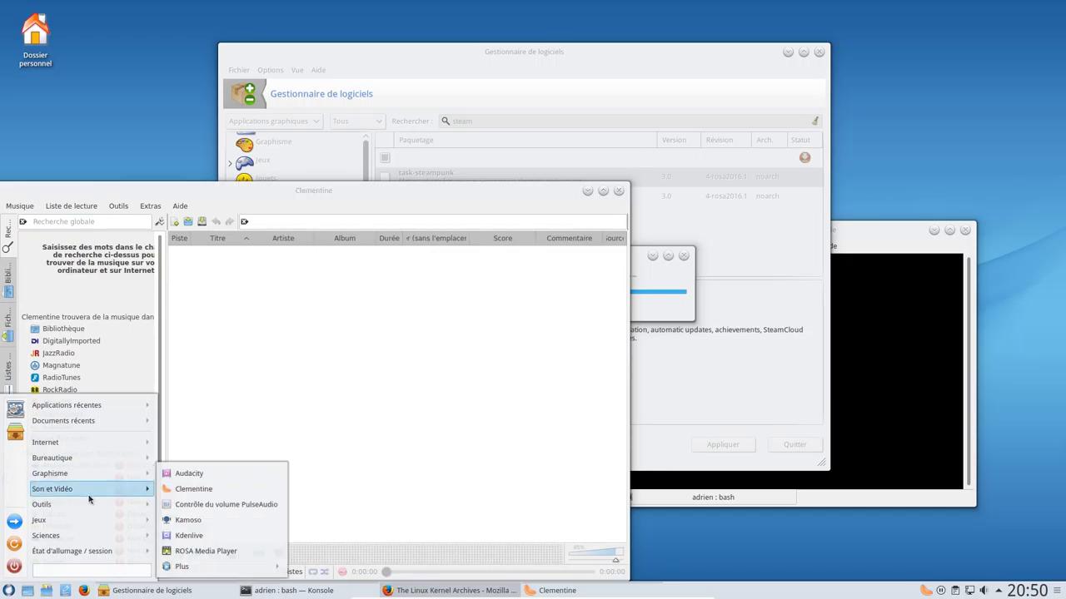
click(191, 536)
drag(175, 197, 200, 228)
click(200, 228)
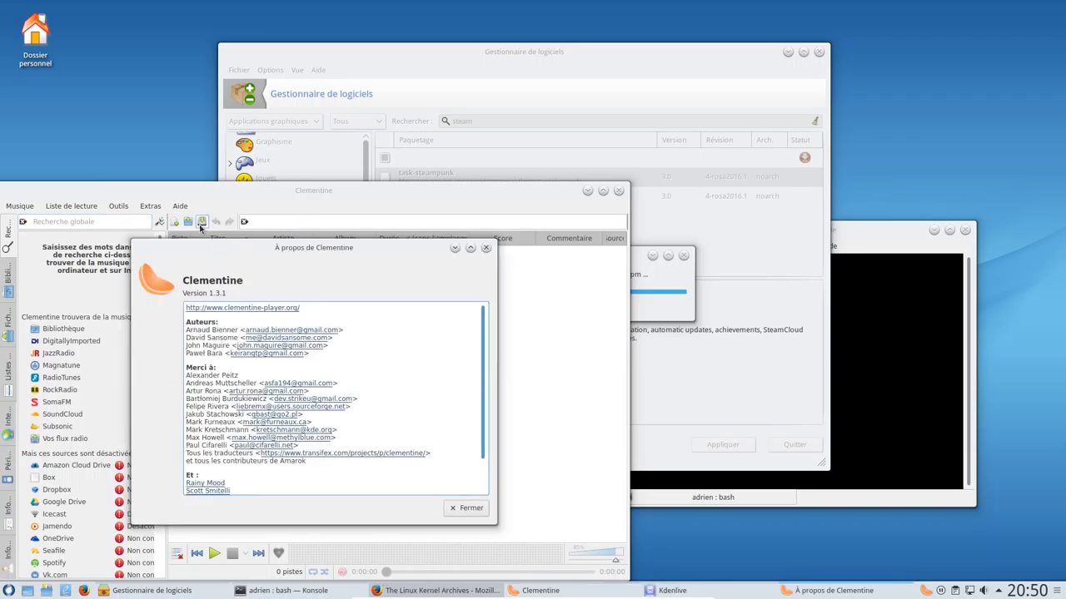
click(471, 509)
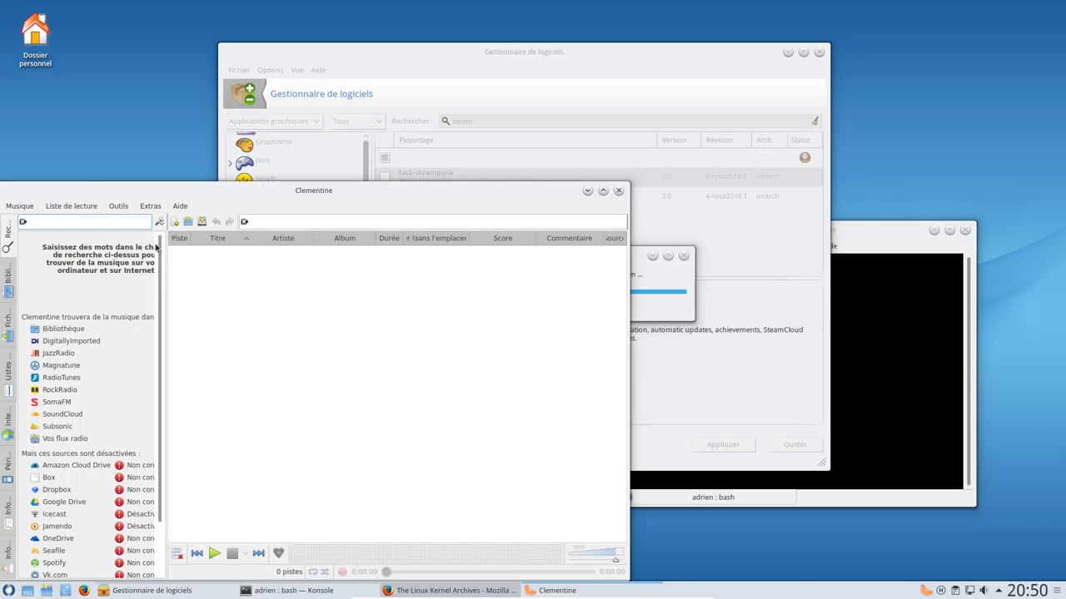
Widen Clementine's side pane to review the music sources it offers, and close the program
drag(146, 167, 146, 79)
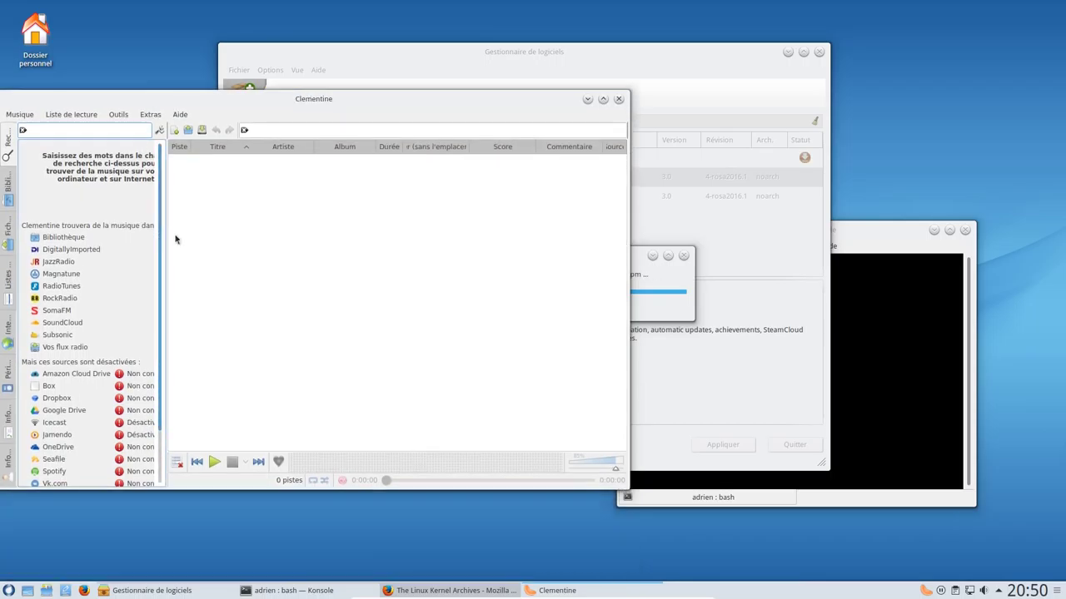
drag(202, 235, 219, 232)
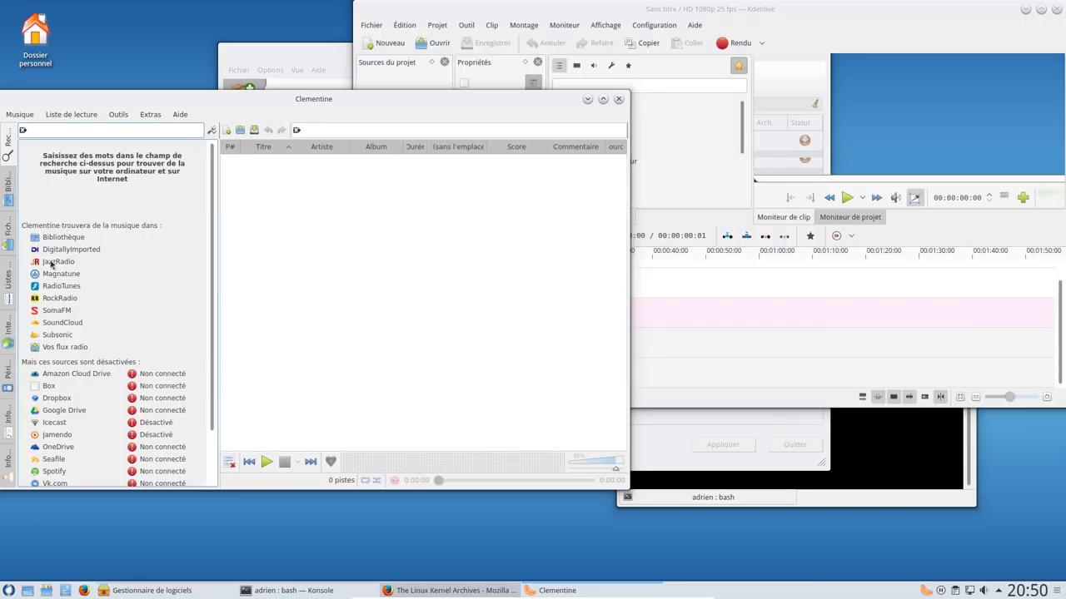
scroll(119, 388, down, 1)
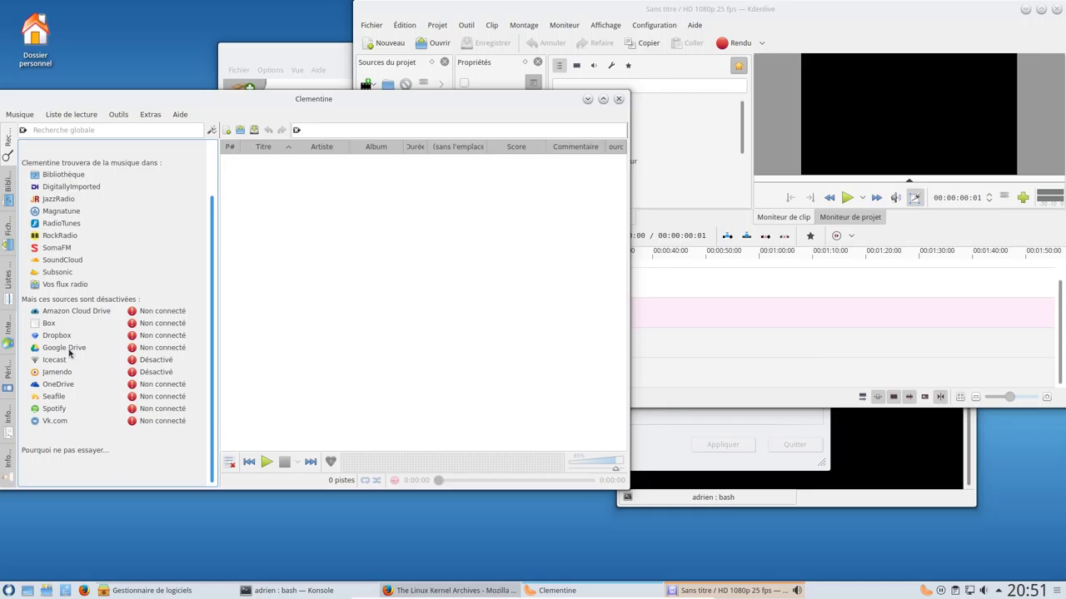
click(618, 99)
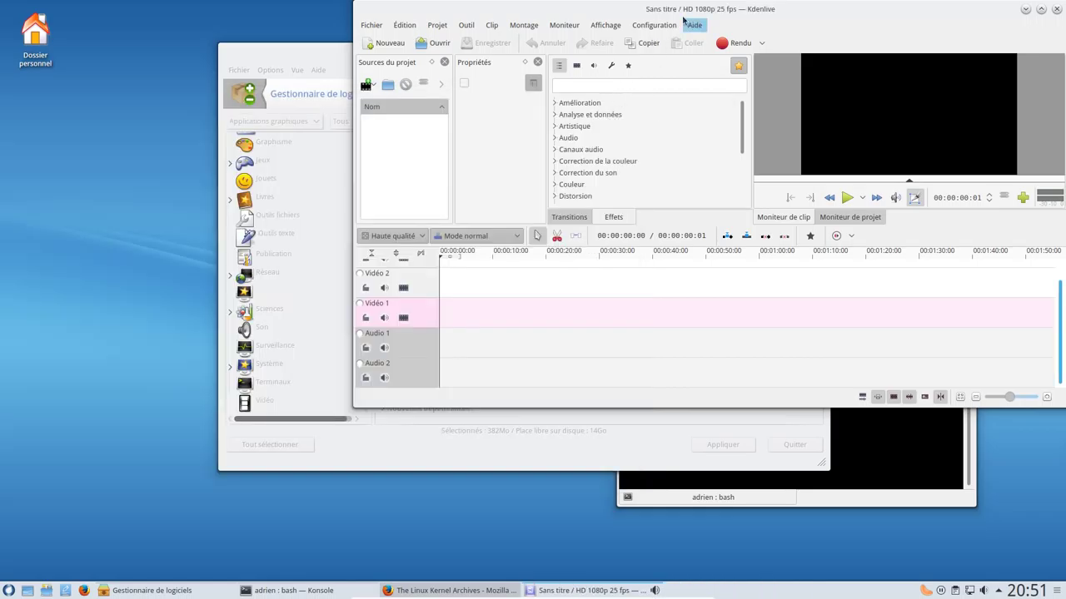
Bring the Kdenlive window fully into view, check its version in the About dialog, and close the program
drag(548, 20, 387, 46)
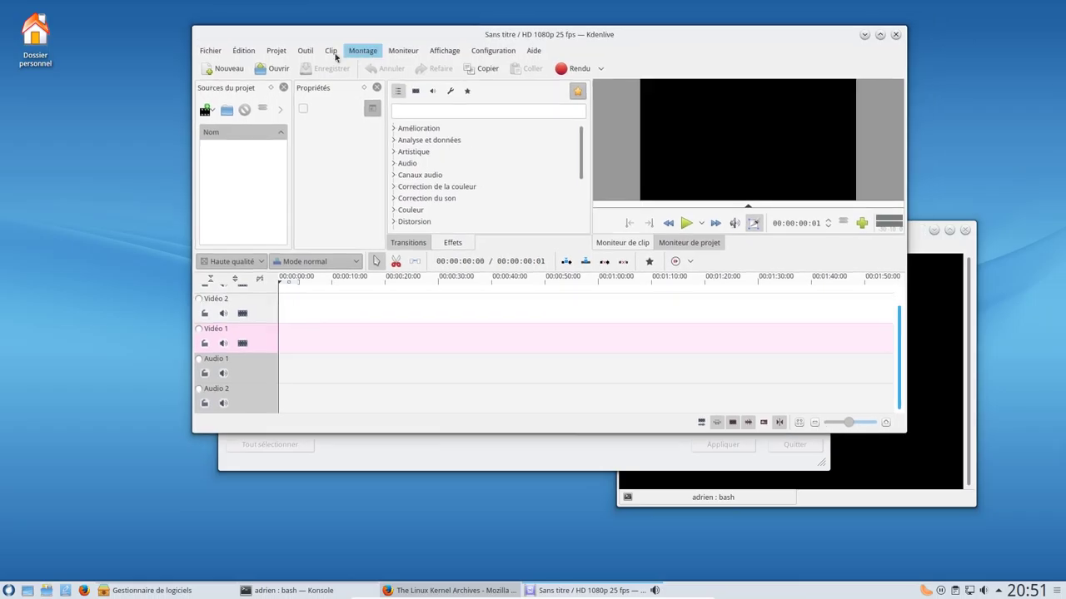
click(309, 52)
mouse_move(347, 55)
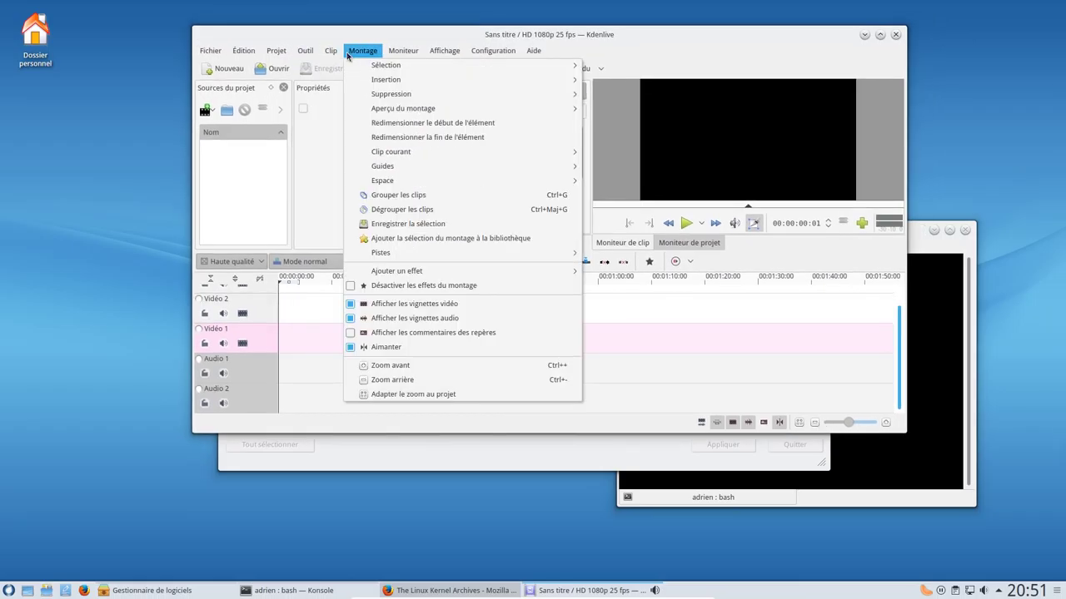
mouse_move(414, 55)
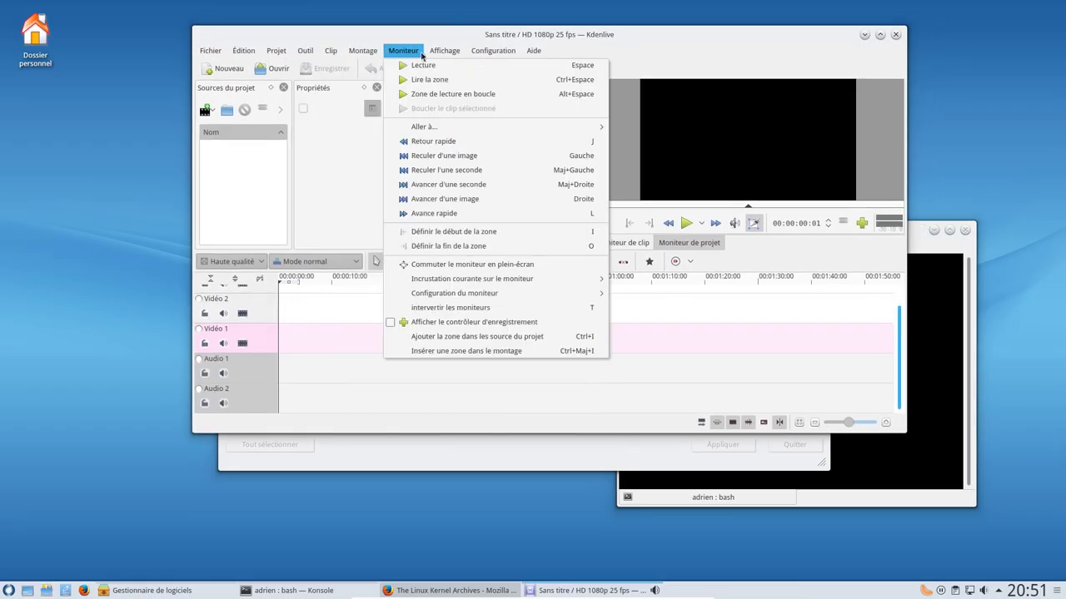
mouse_move(533, 51)
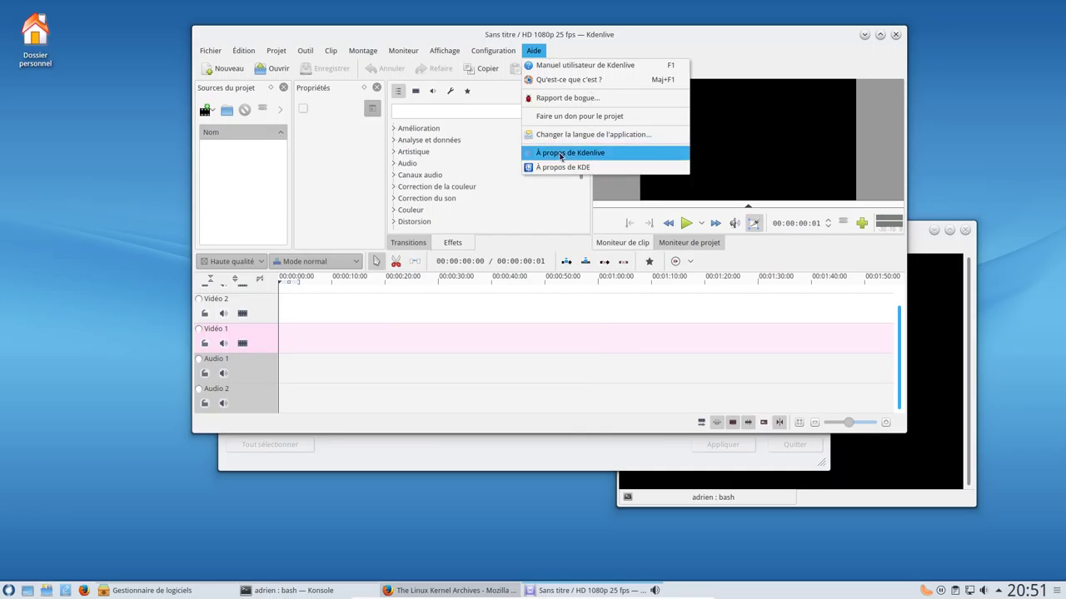
click(561, 154)
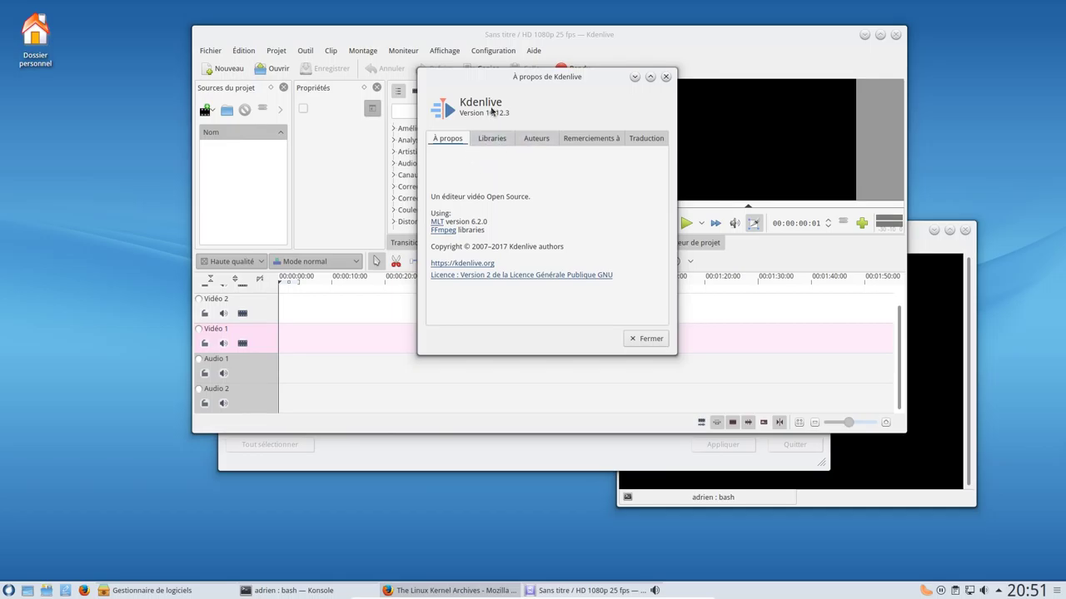
click(641, 339)
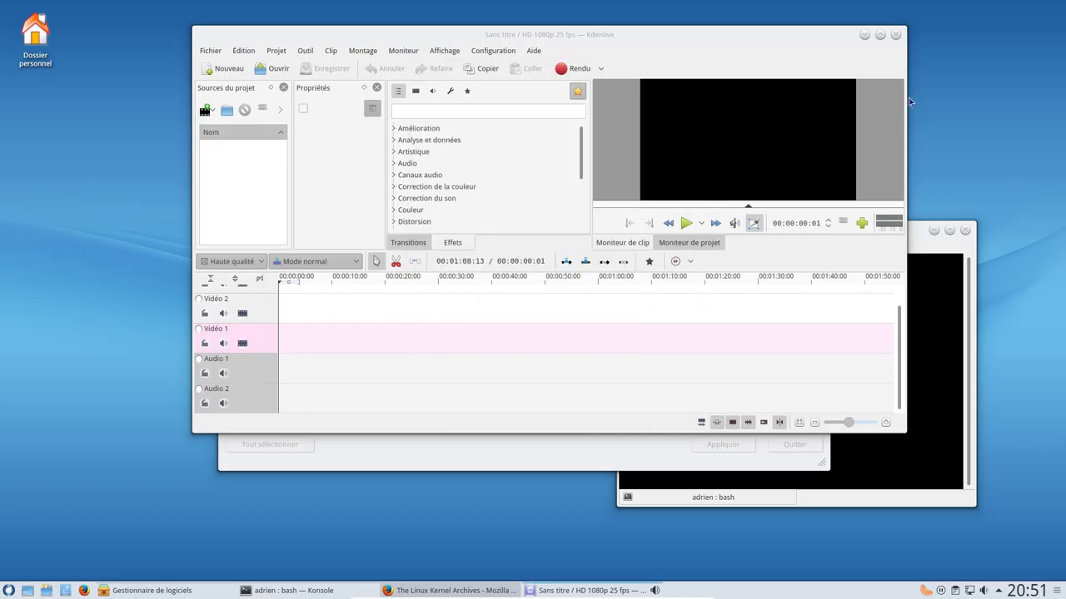
click(895, 35)
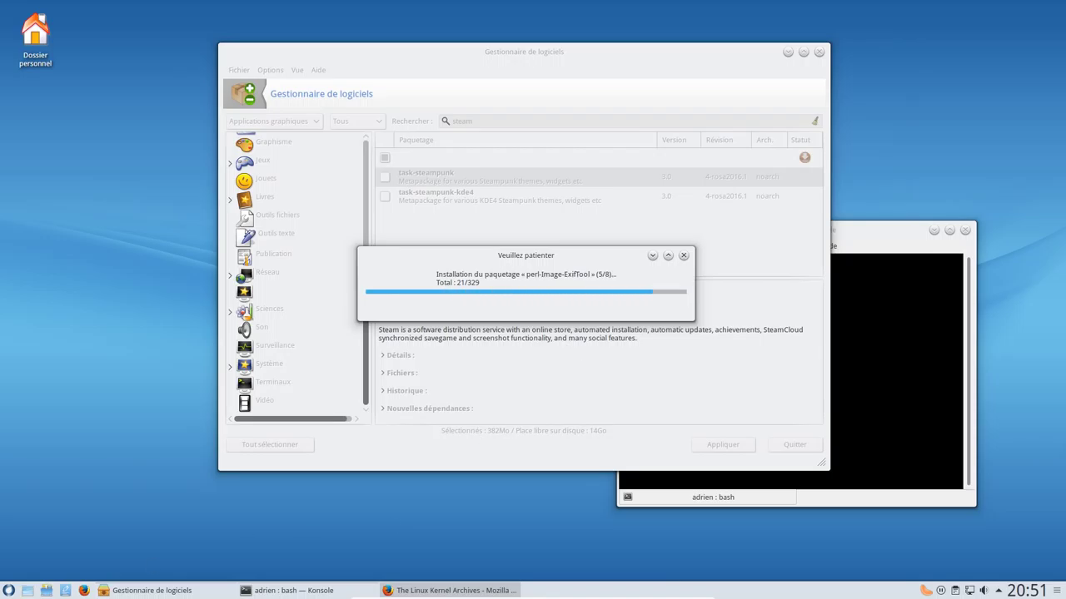
Examine the preinstalled applications listed under Outils and Outils système
click(9, 590)
mouse_move(72, 505)
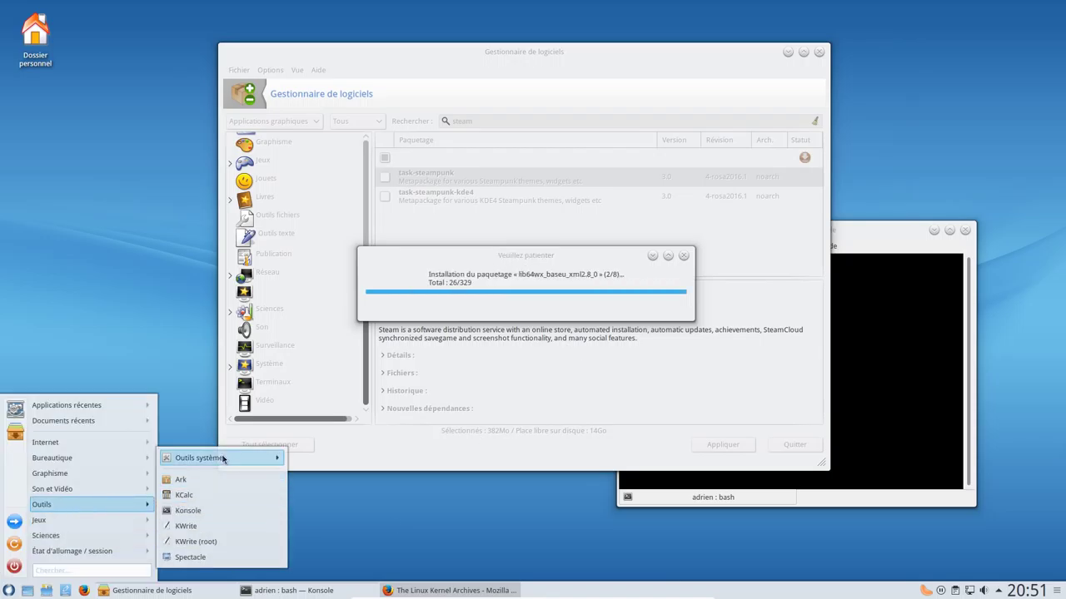
mouse_move(223, 459)
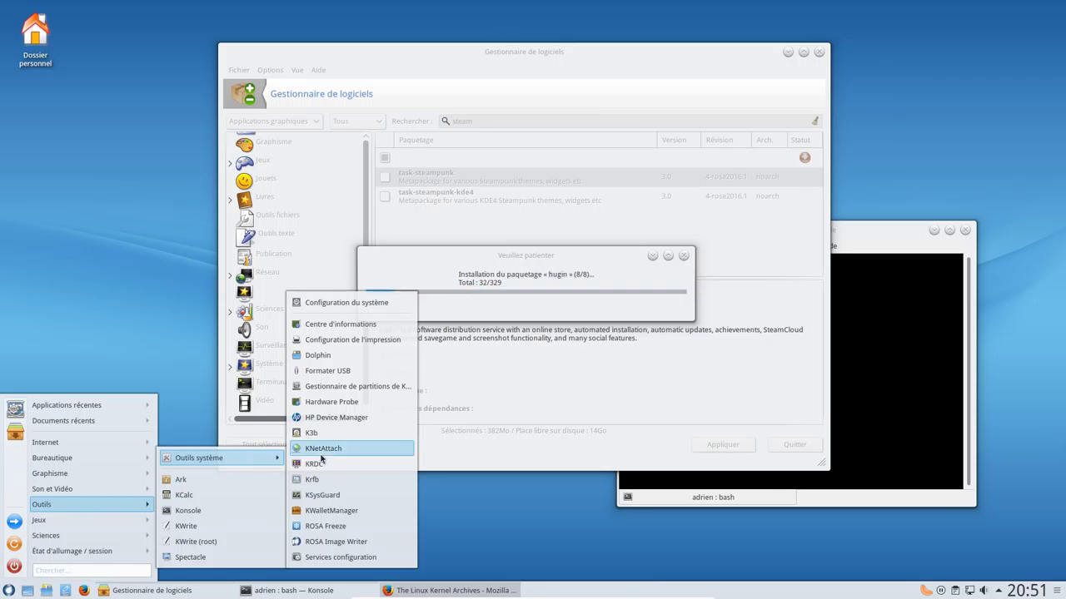
Switch to Firefox, bring its window fully into view, and set the digital output's playback volume to 100%
click(475, 591)
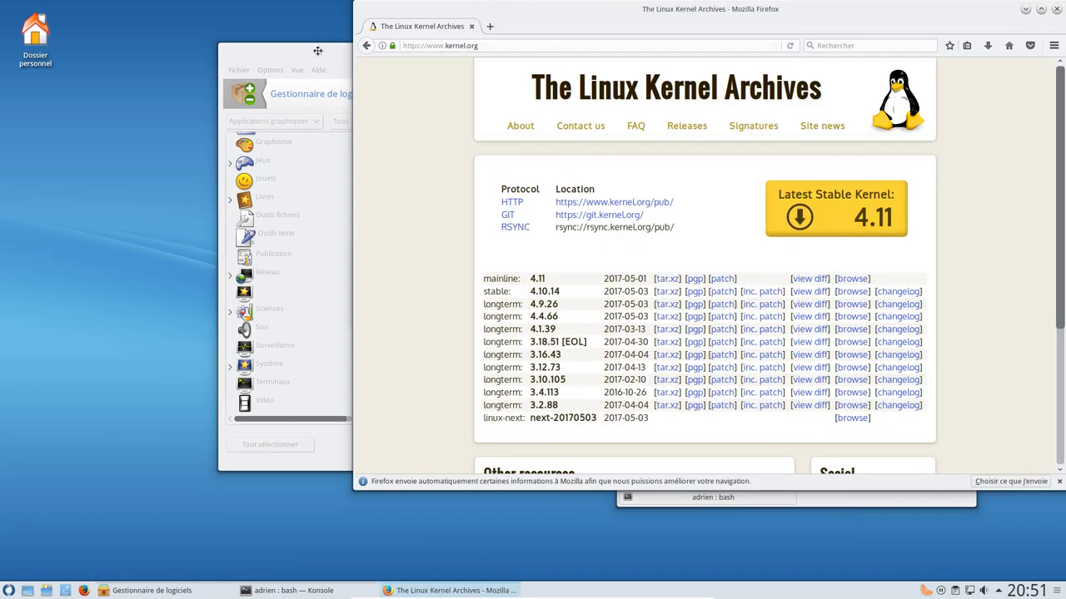
drag(317, 51, 286, 63)
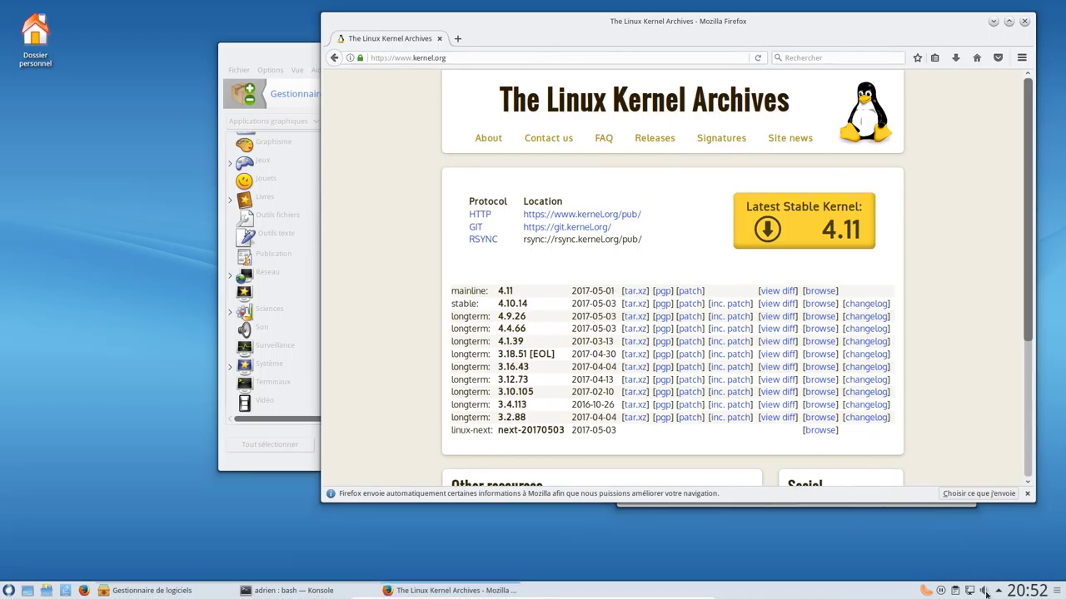
scroll(985, 593, down, 2)
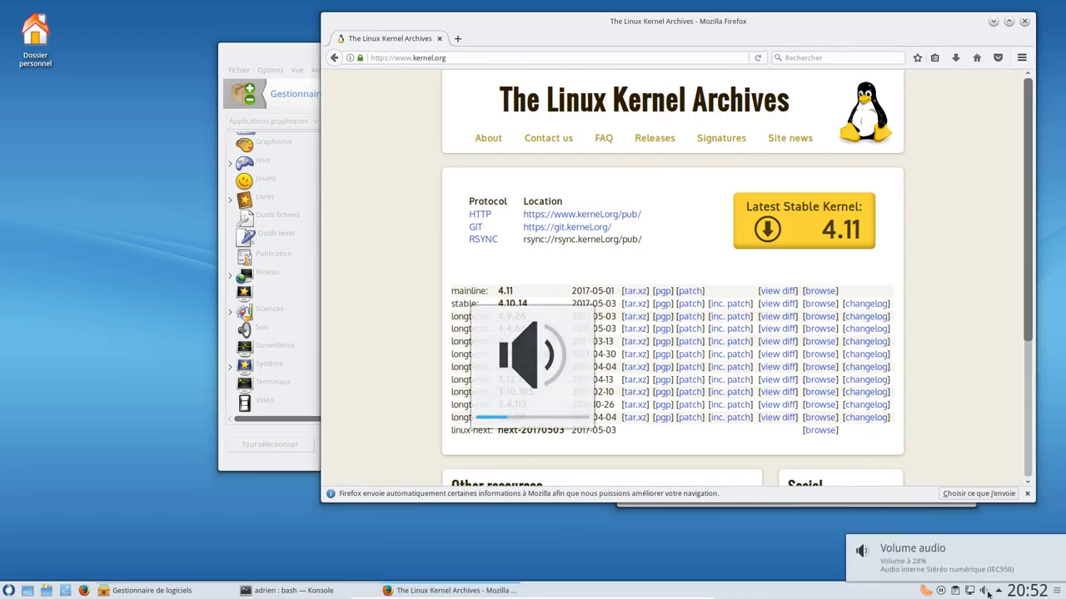
scroll(988, 594, up, 2)
scroll(988, 592, down, 2)
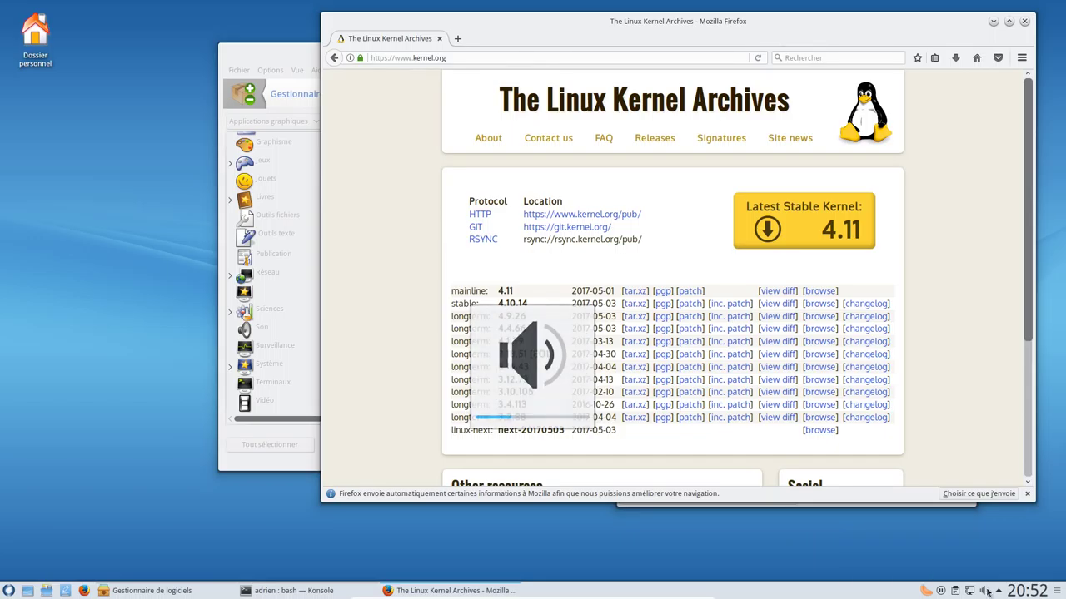
click(988, 592)
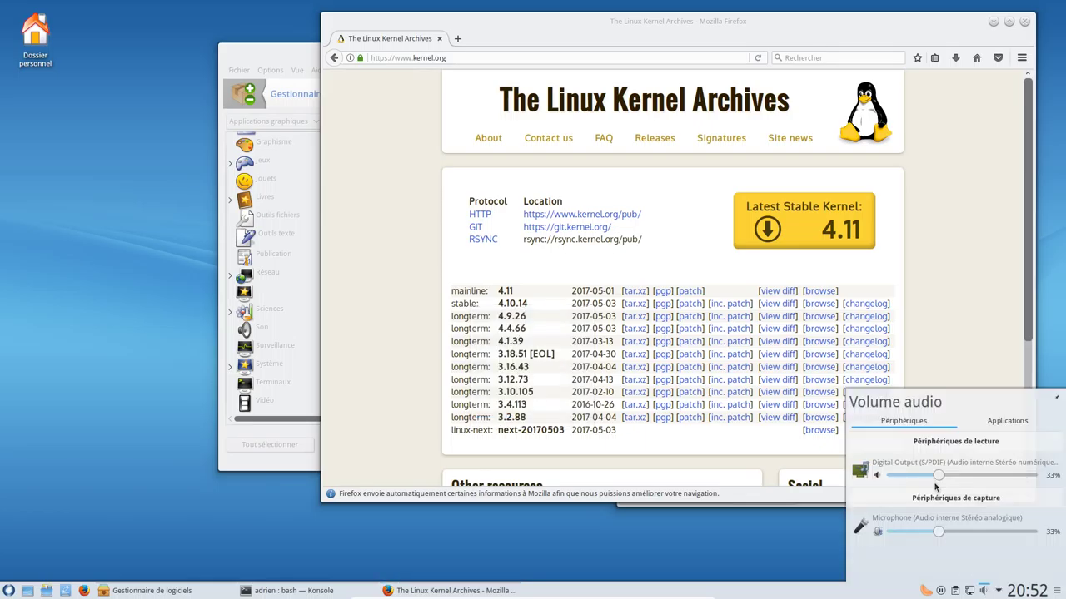
click(1037, 476)
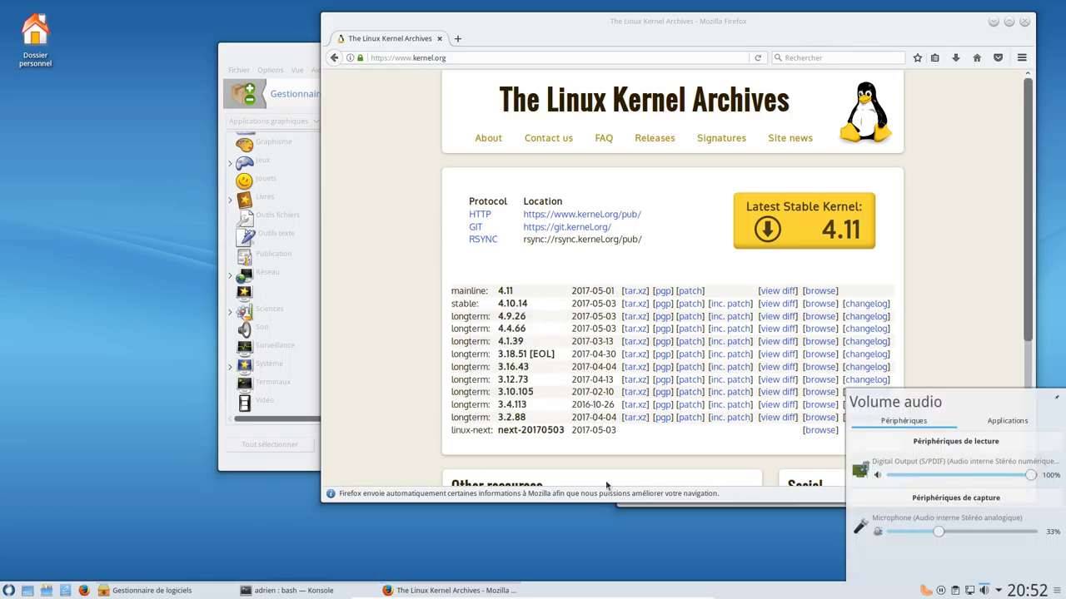
Load the YouTube home page, dismiss the language notice, and move the browser window toward the middle of the desktop
click(439, 58)
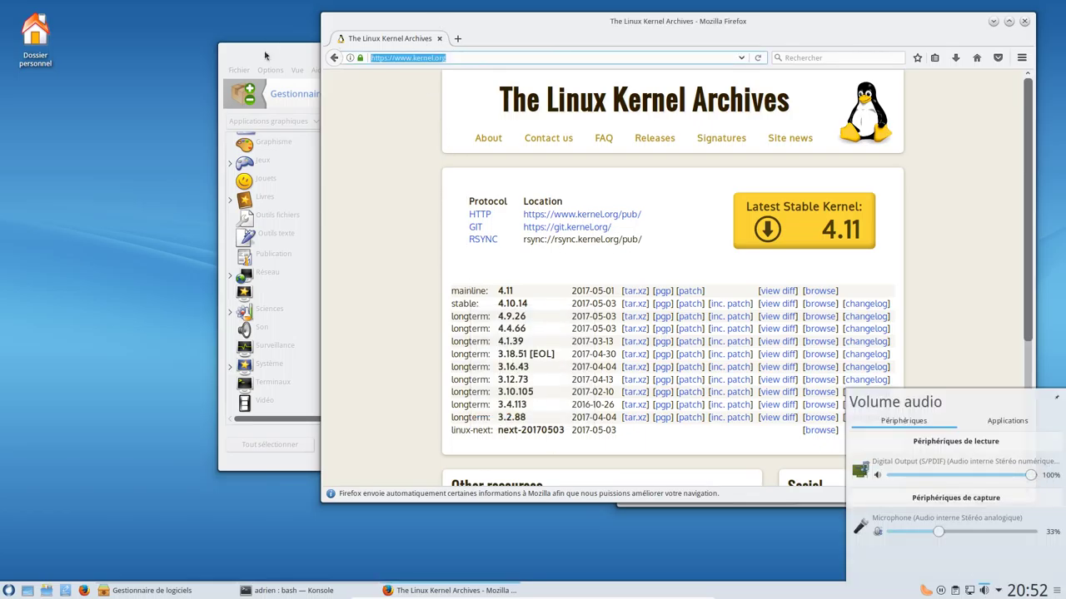
text(youtube)
key(Return)
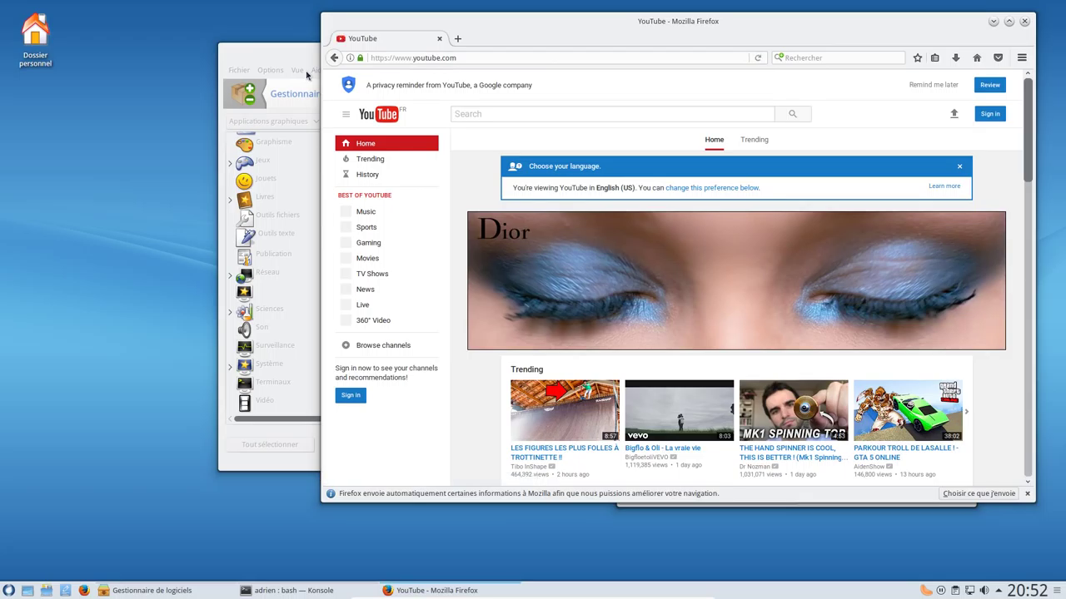
click(958, 167)
drag(603, 22, 489, 23)
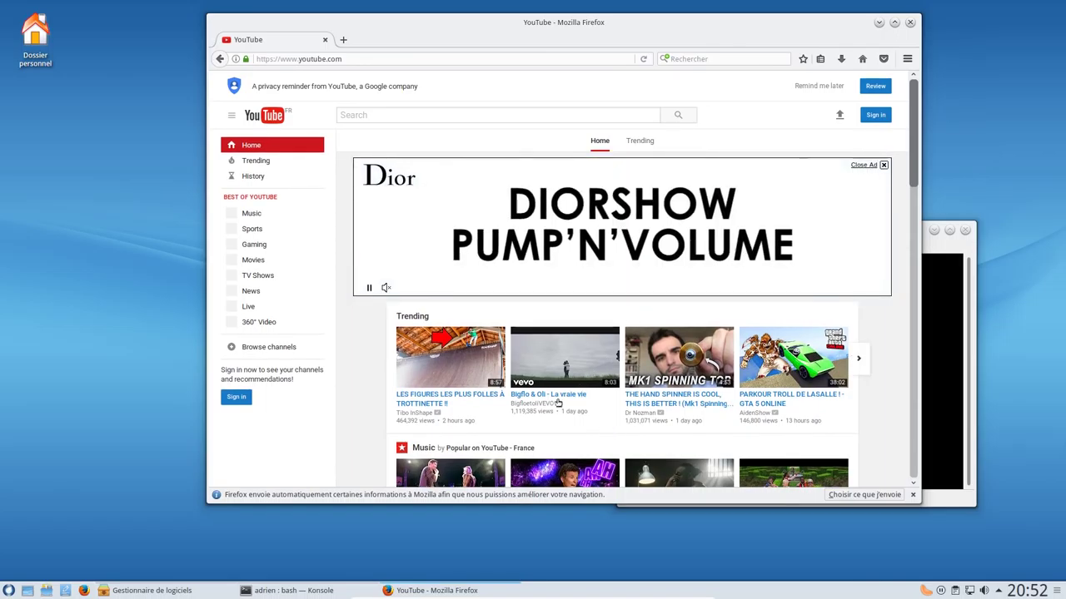
Open the trending video "THE HAND SPINNER IS COOL, THIS IS BETTER !", skip its ad, and test playback including pause and resume
click(671, 403)
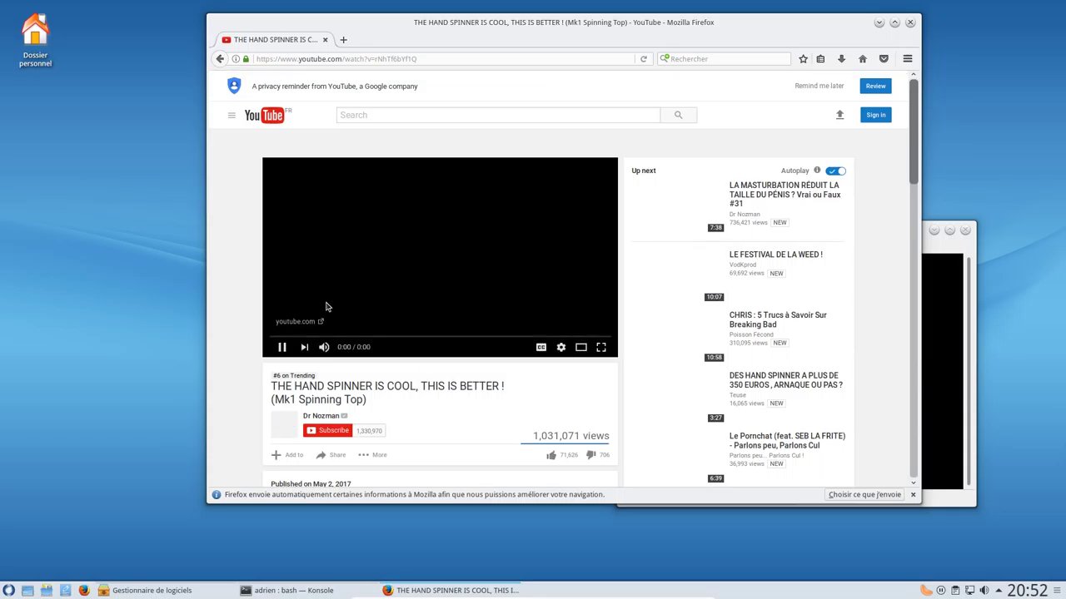
right_click(443, 223)
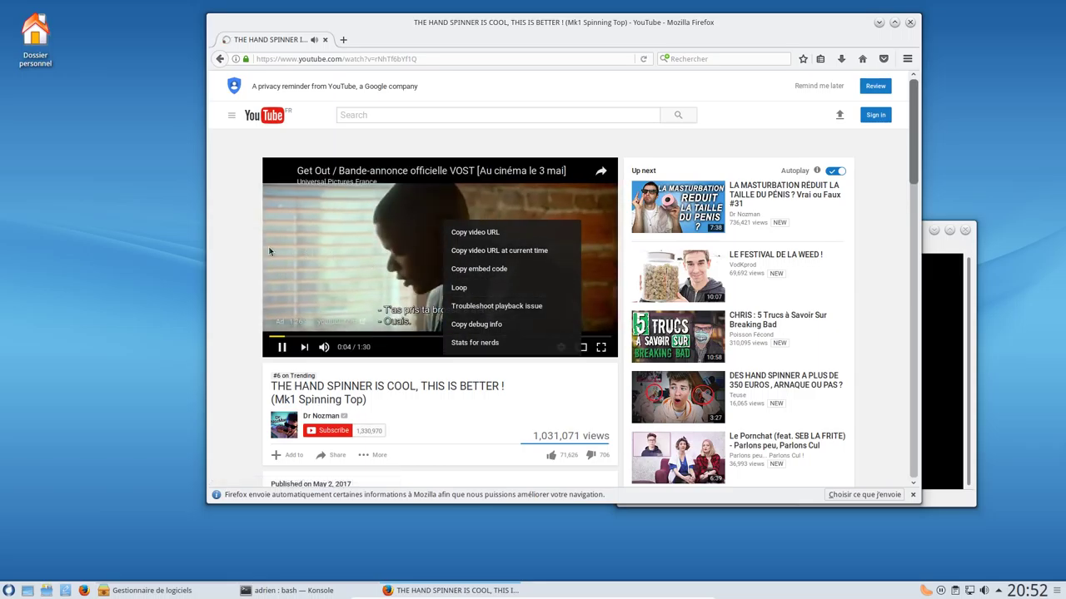
click(236, 255)
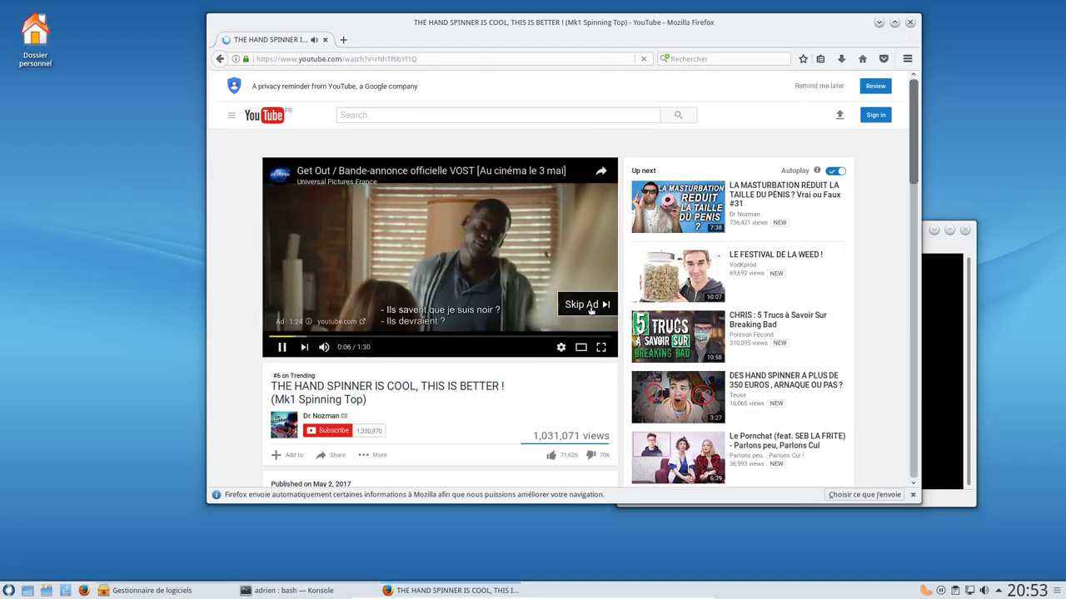
click(586, 305)
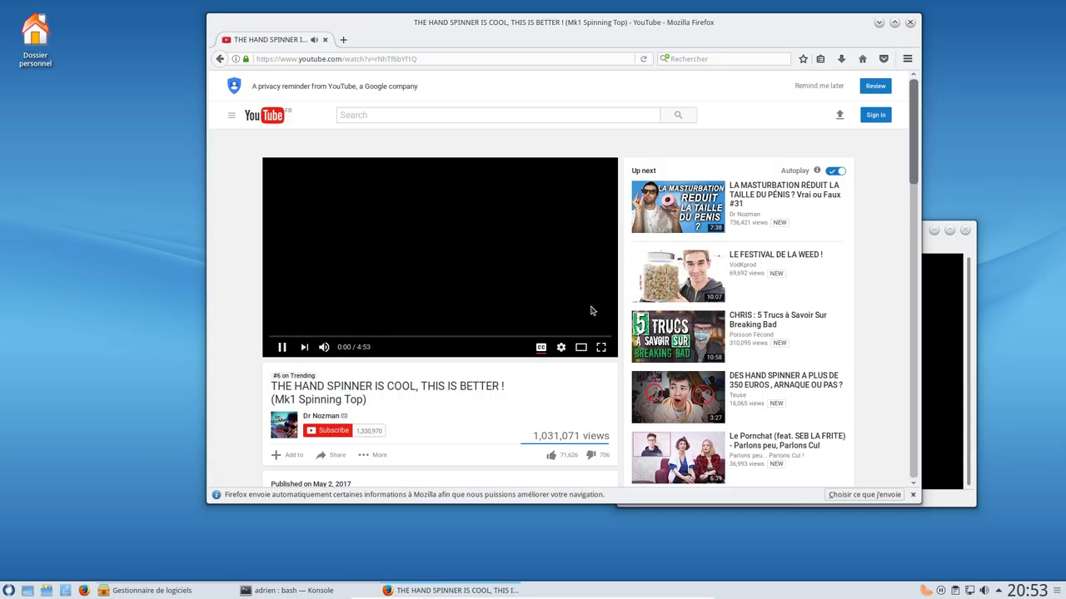
click(355, 335)
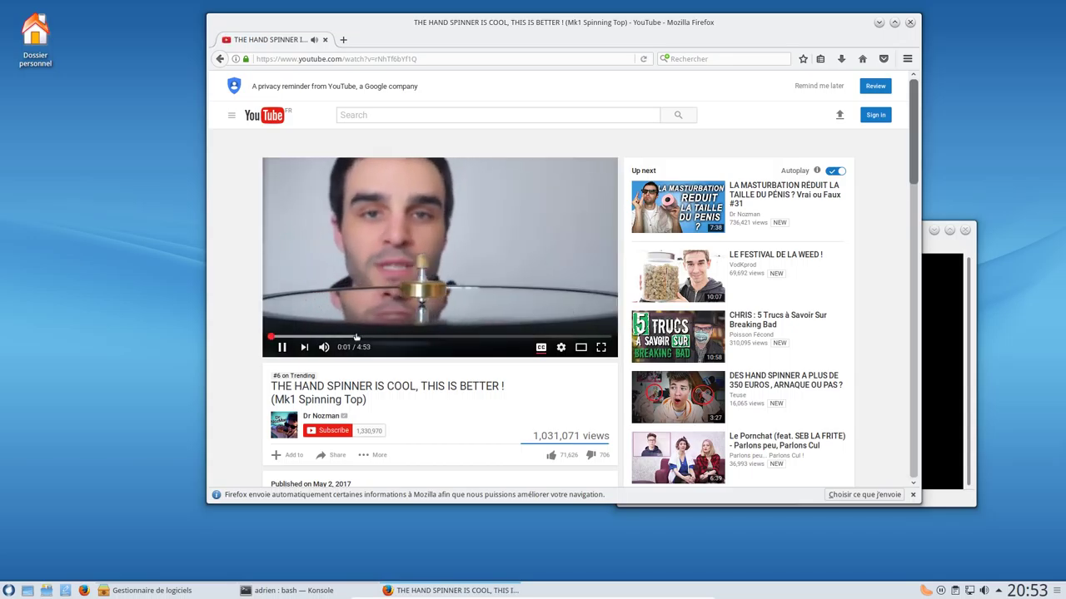
key(space)
key(space)
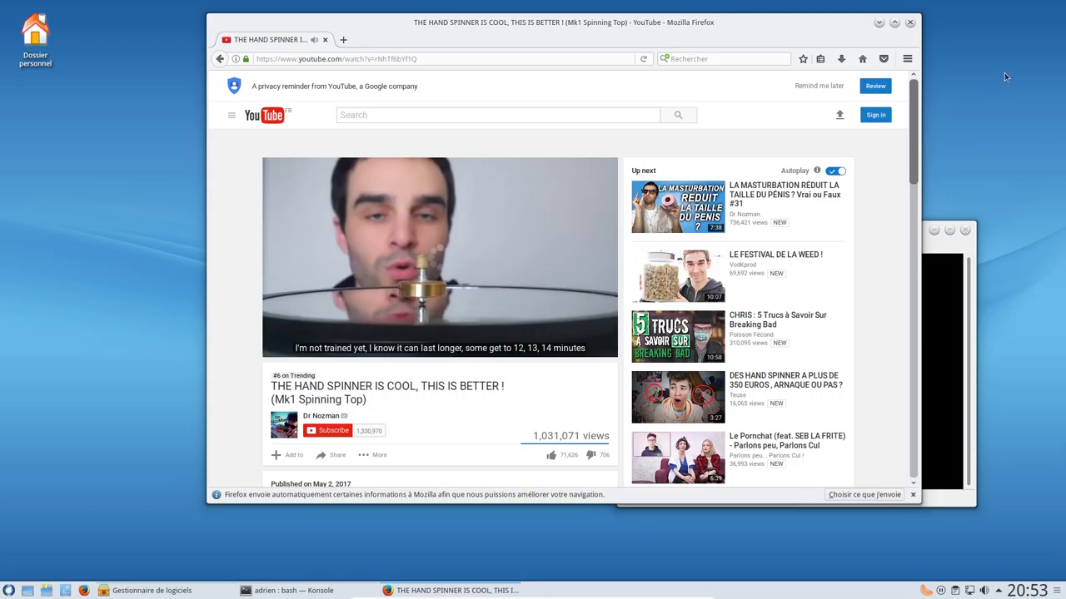
Load altermusique.org in Firefox and open the page of Lacrymosa's album Fiat Nihil
mouse_move(601, 277)
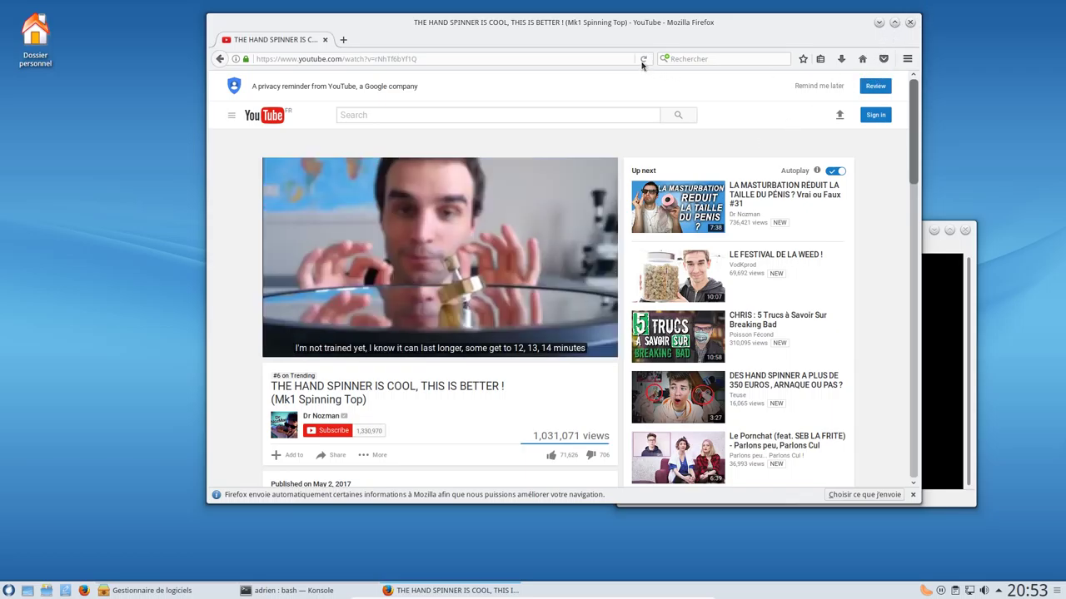
click(566, 61)
text(al)
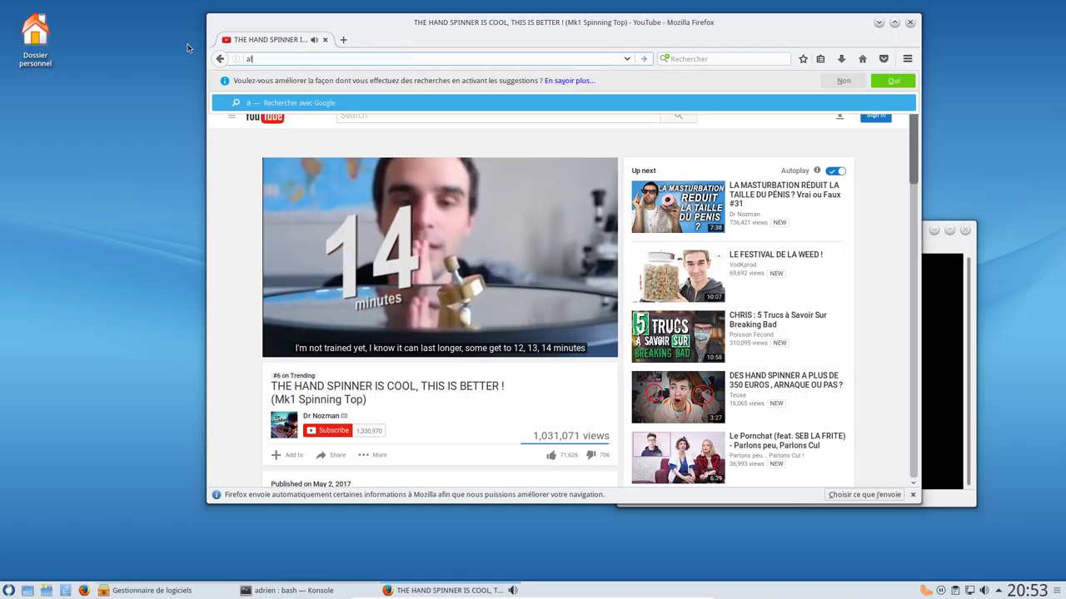
text(termusique.org)
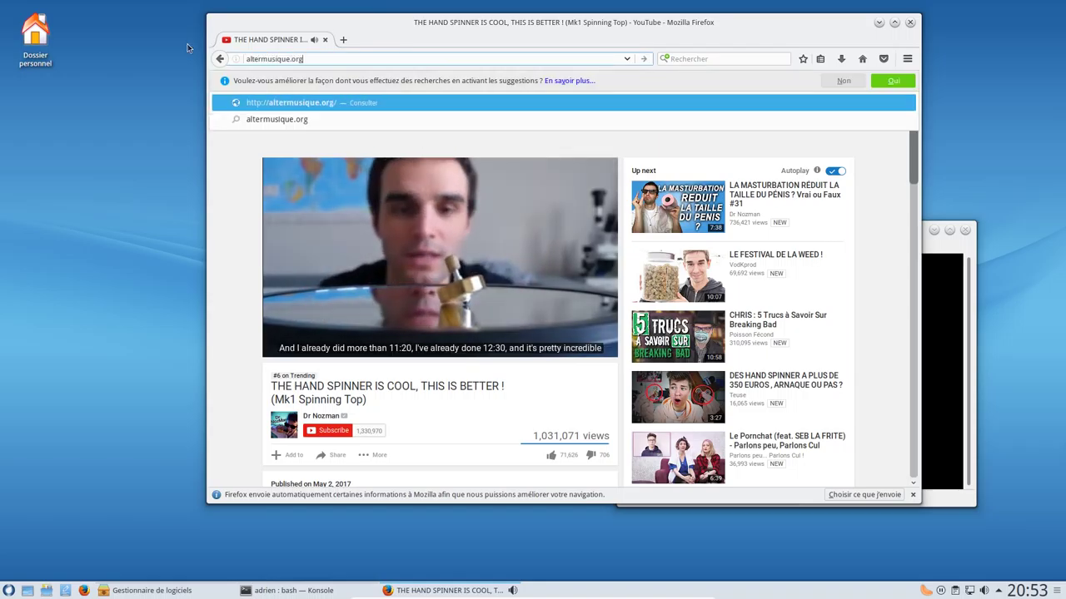
key(Return)
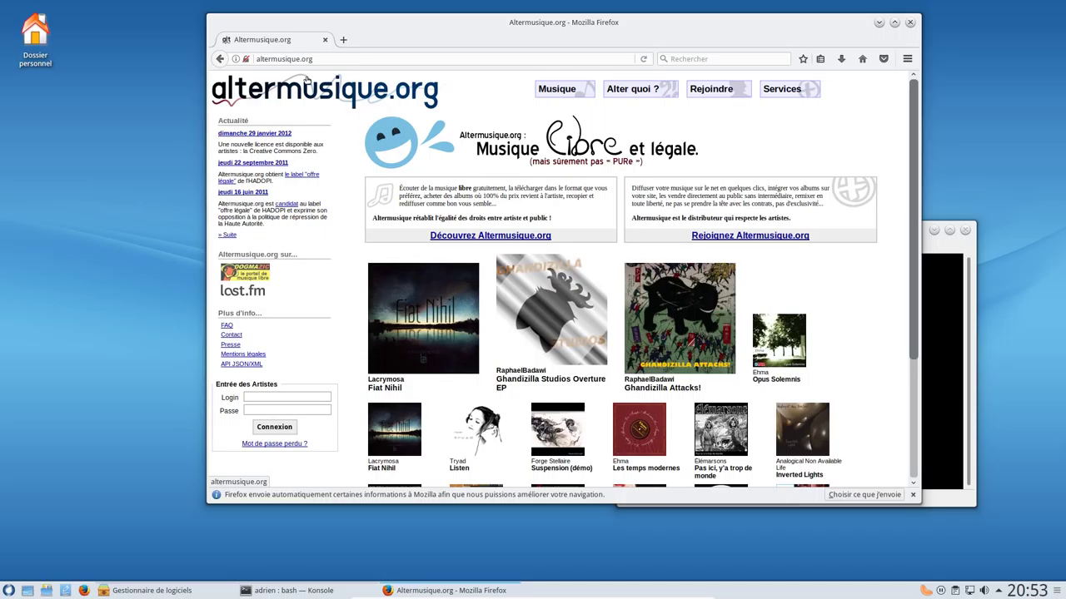
click(393, 471)
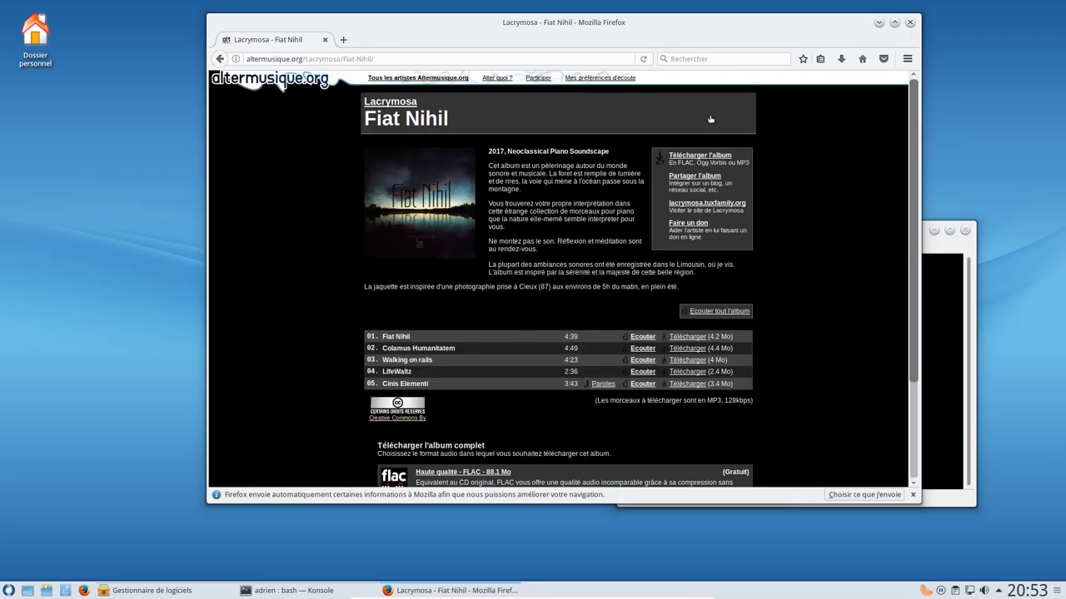
scroll(583, 366, down, 3)
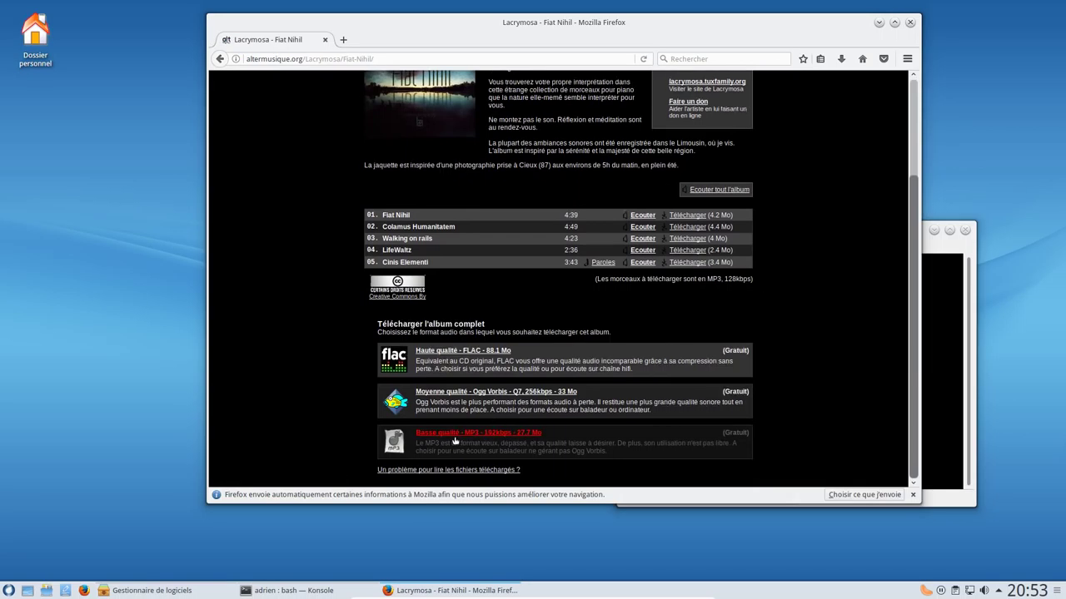
click(455, 435)
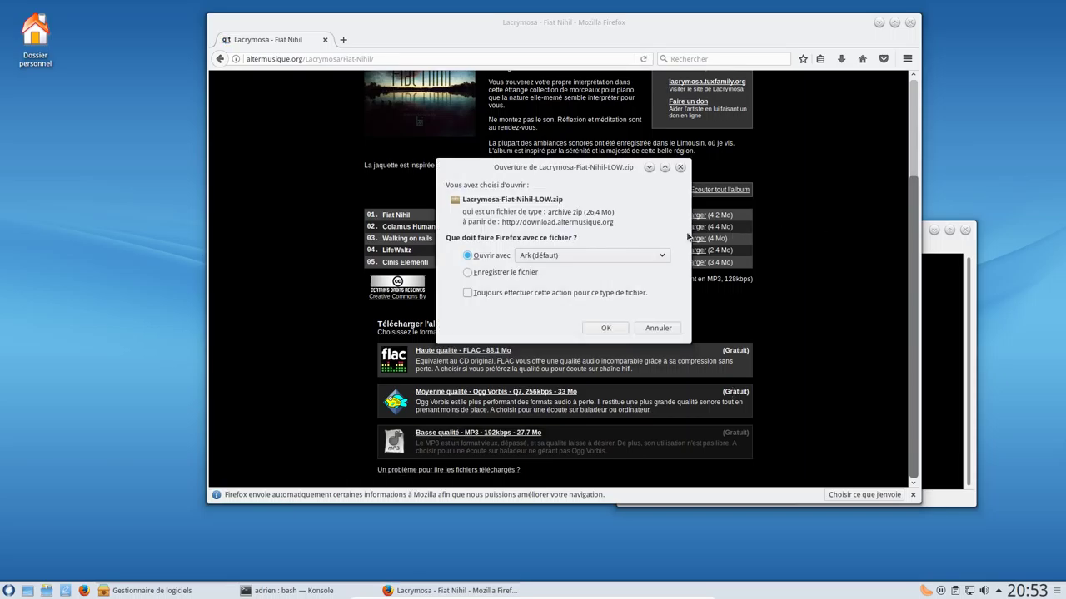
click(467, 273)
click(655, 329)
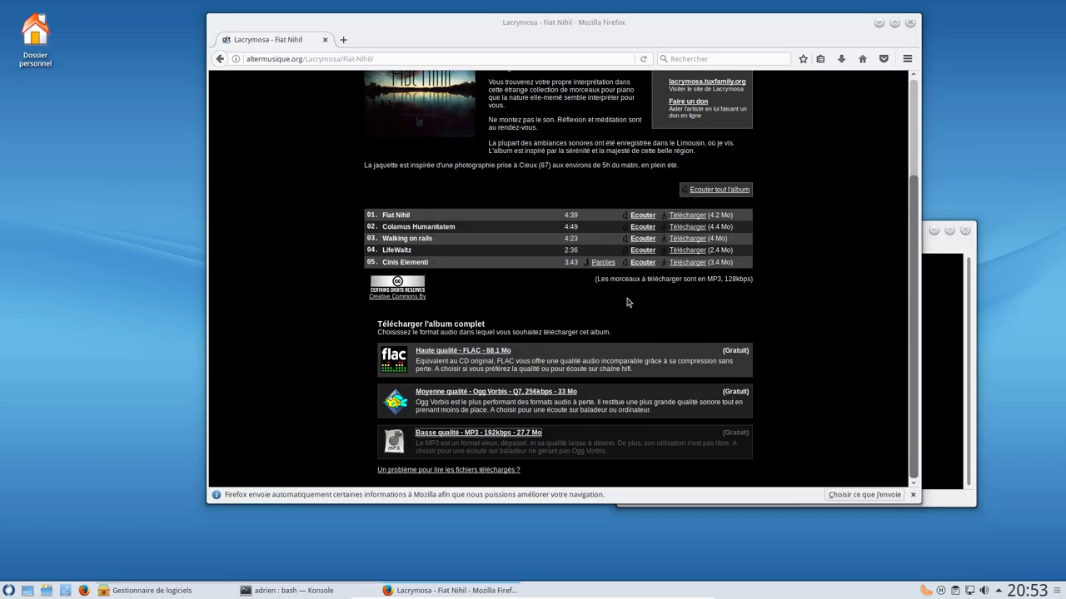
Download the full album in low-quality MP3 at 192 kbps, saving Lacrymosa-Fiat-Nihil-LOW.zip to disk
click(449, 435)
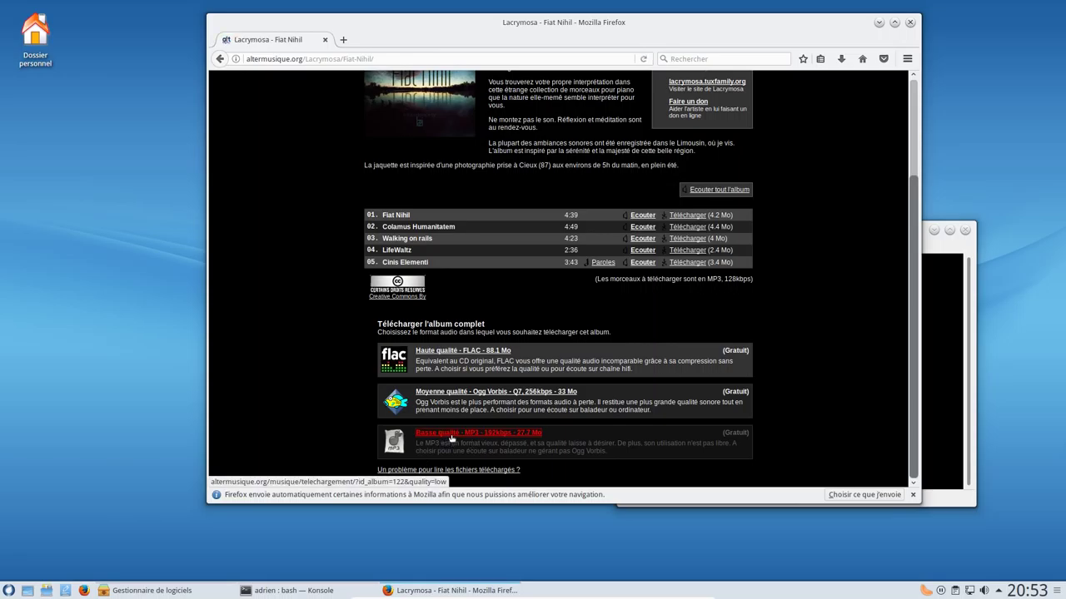
click(494, 274)
click(606, 328)
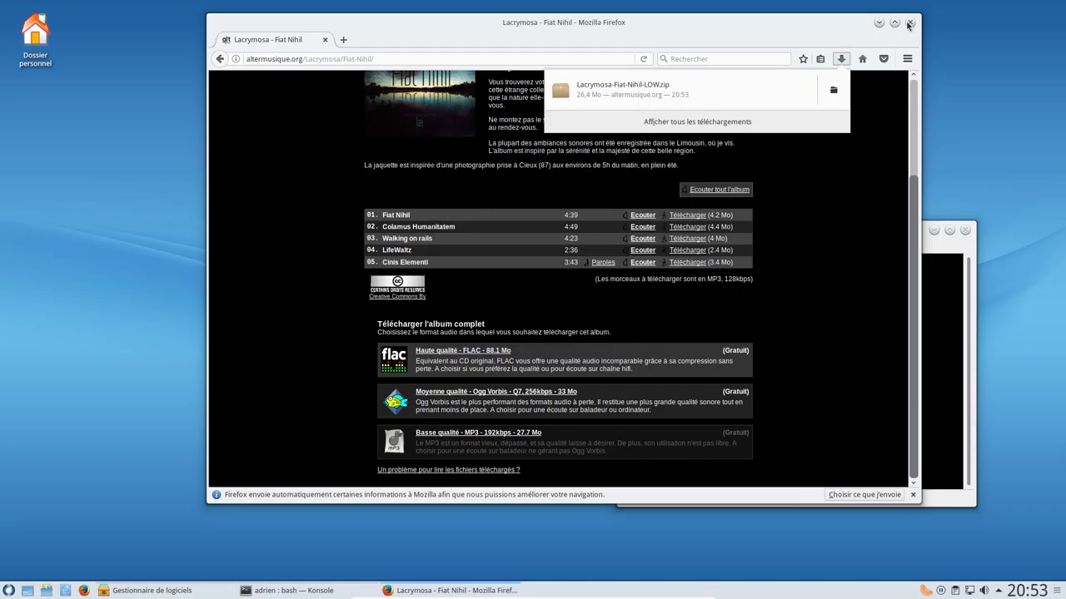
Search the web for "pluzz france tv" and open the France 2 live page from the results
click(333, 58)
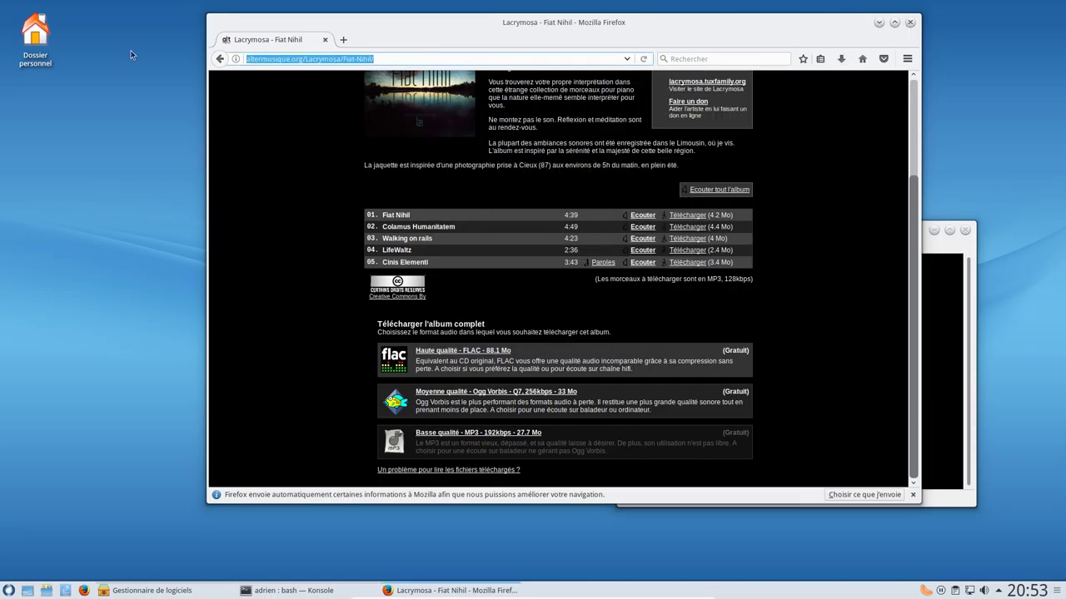
text(pl)
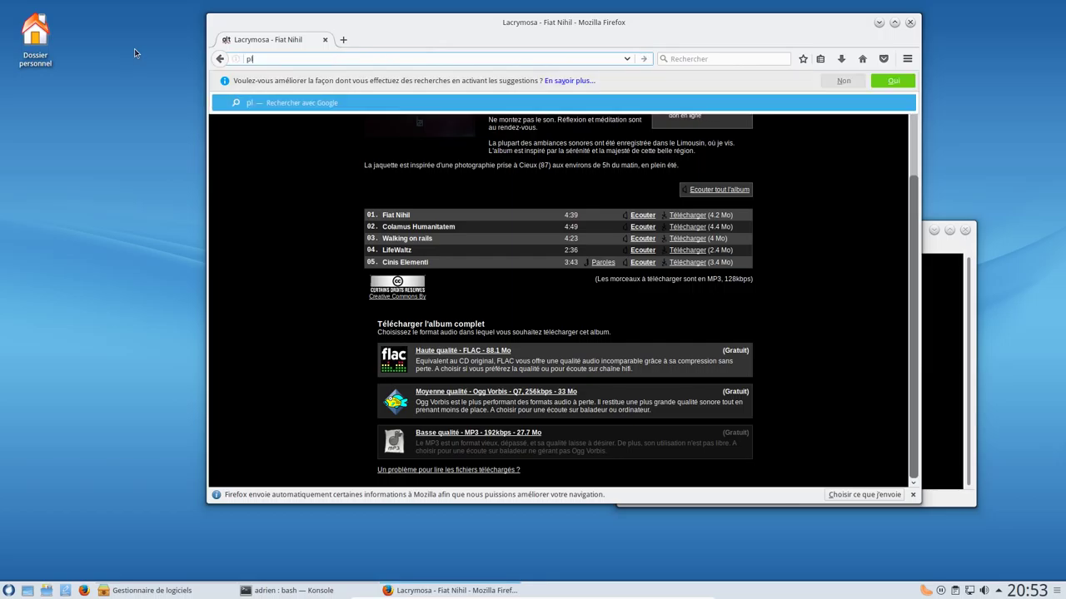
text(uzz france tv)
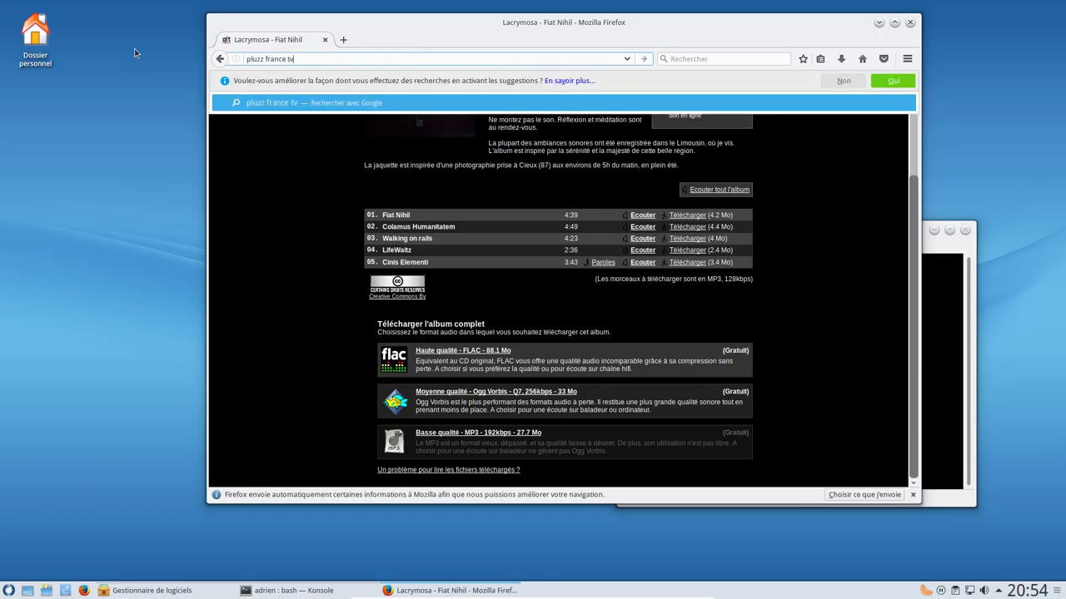
key(Return)
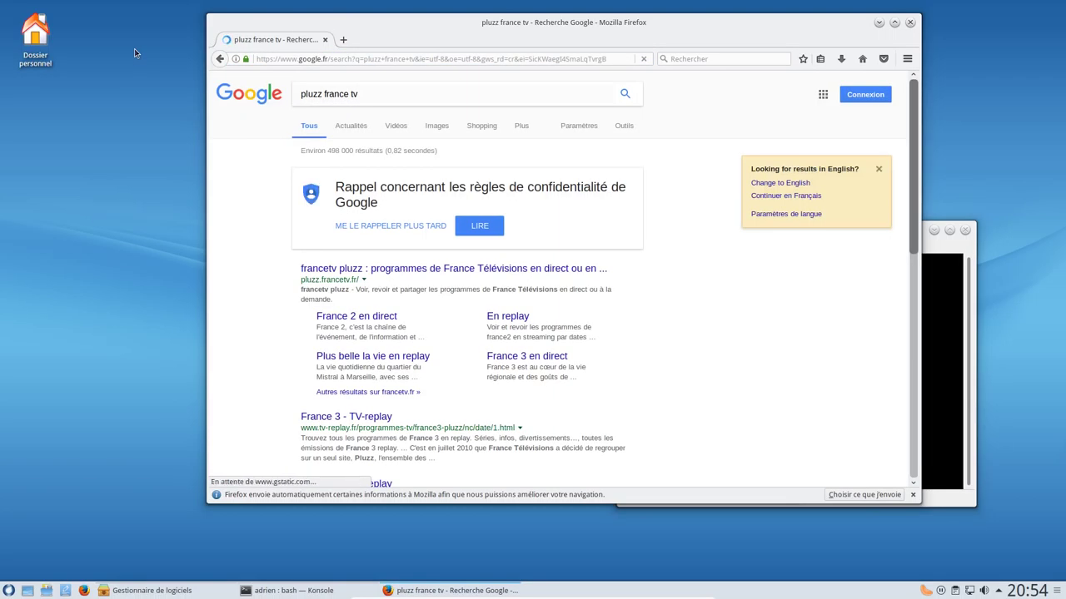
click(372, 320)
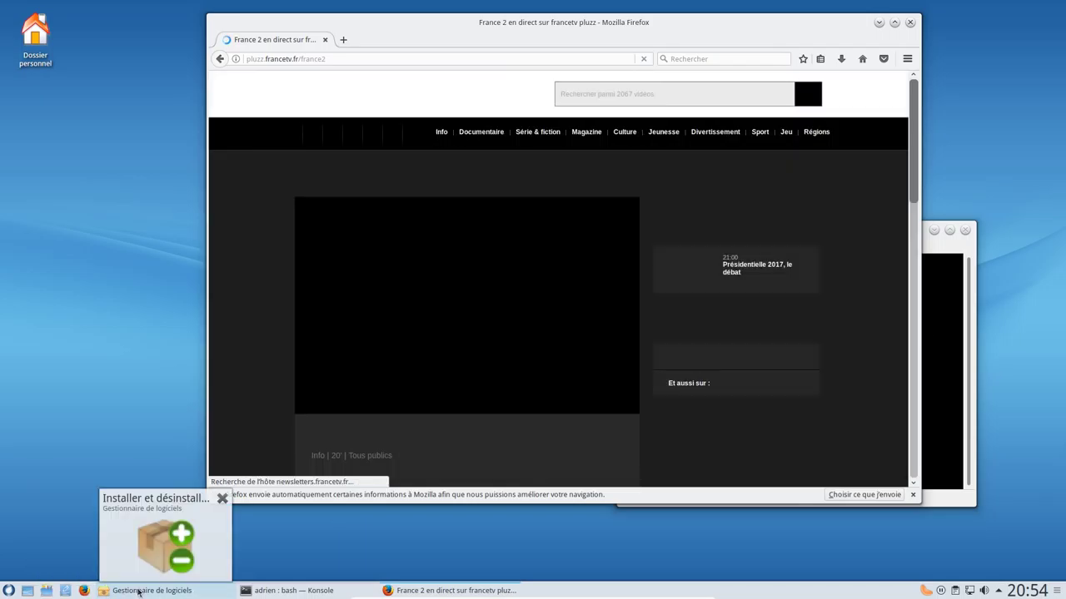
Check the package installation progress in Gestionnaire de logiciels, then return to the France 2 live player in Firefox
click(154, 590)
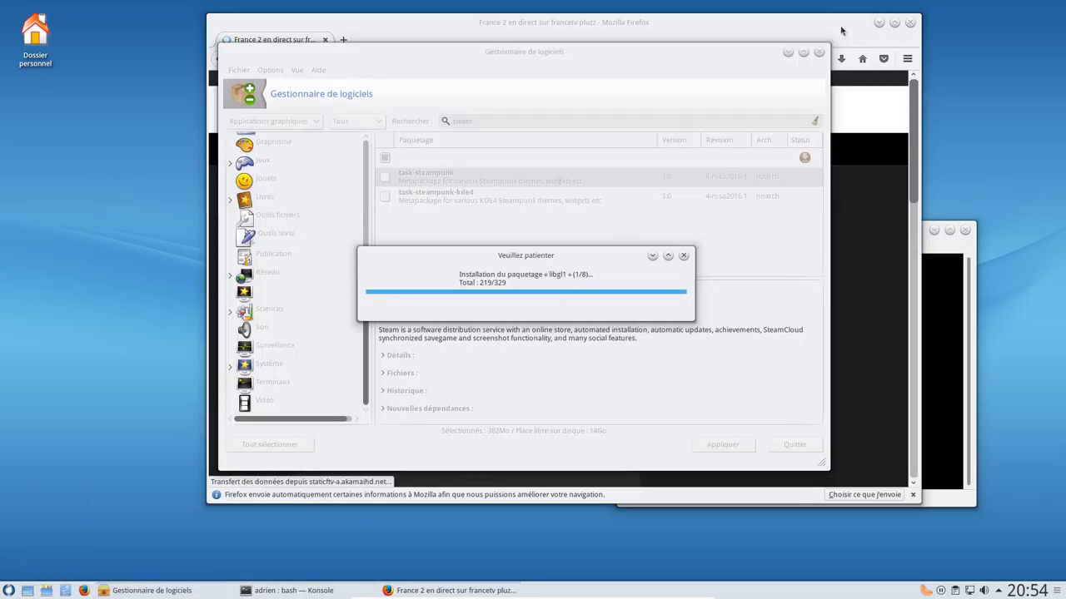
key(alt+Tab)
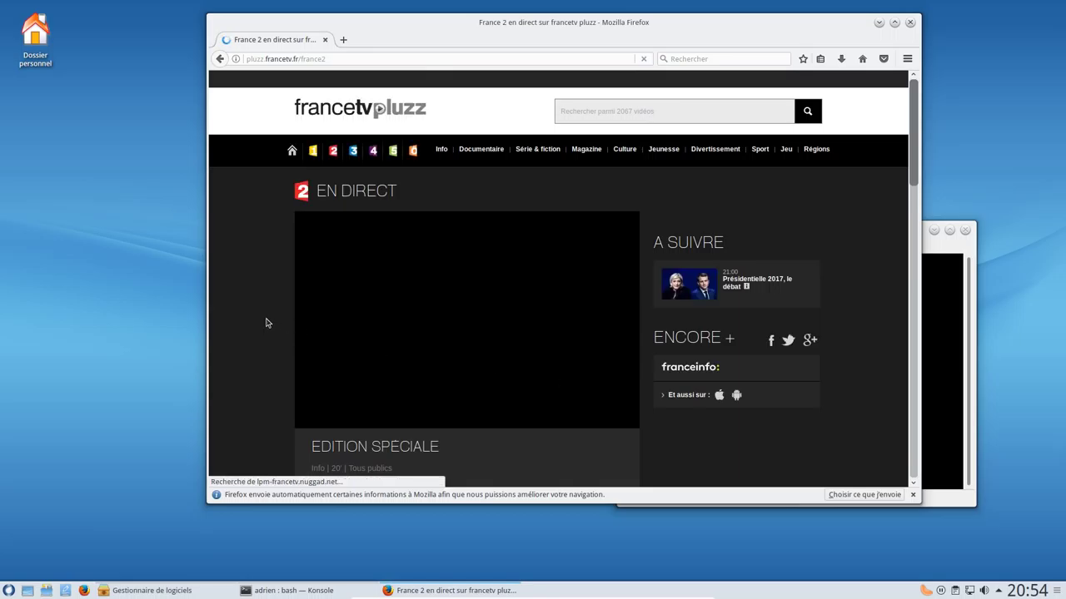
scroll(266, 323, down, 1)
scroll(266, 323, down, 1)
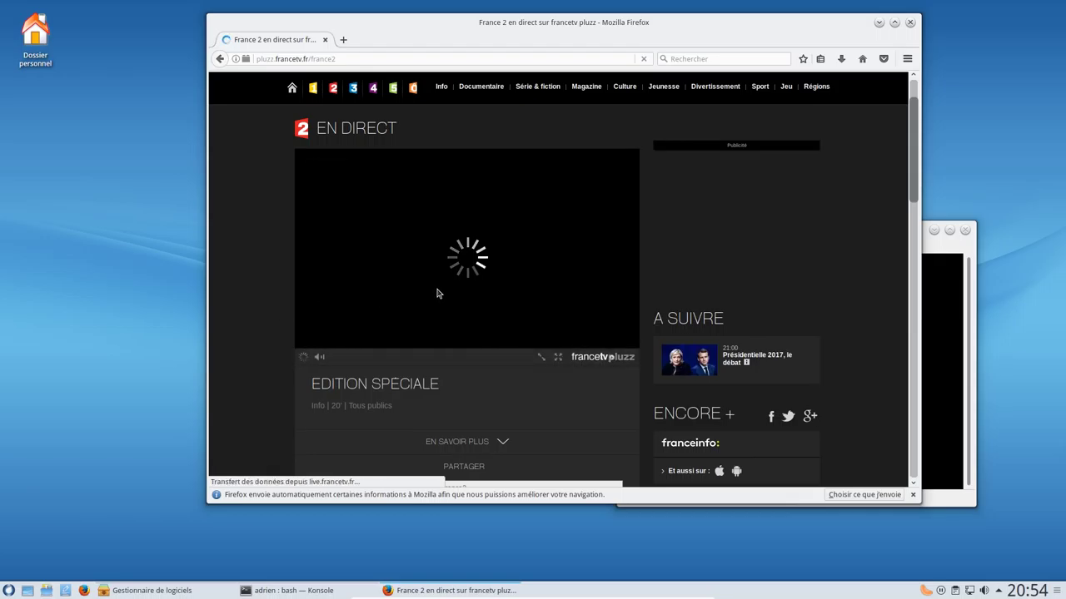
Copy the France 2 live page's address and open the personal folder in Dolphin
click(450, 58)
key(ctrl+c)
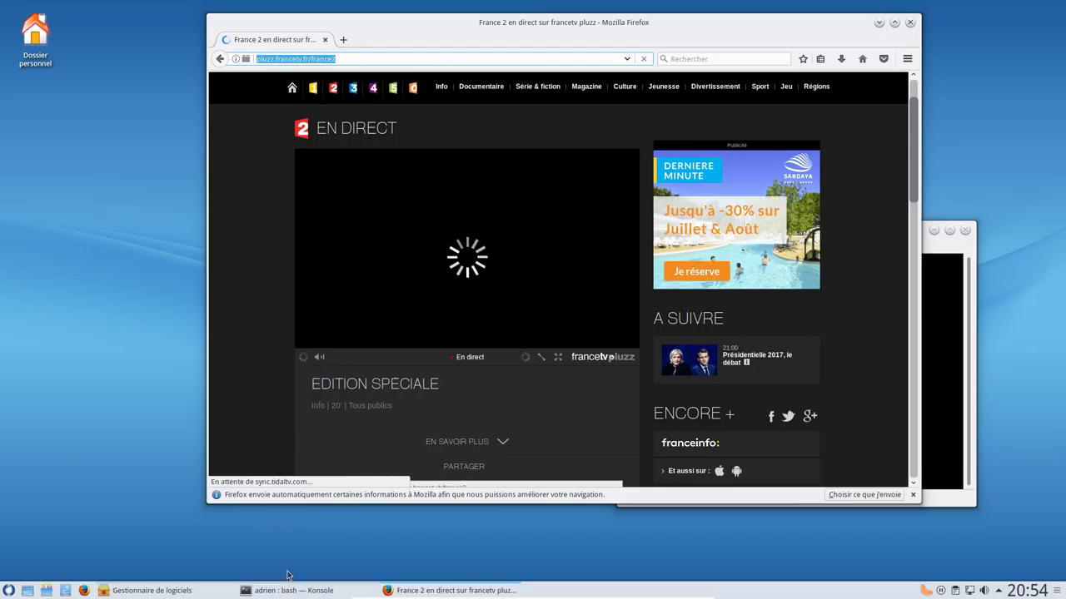
click(47, 593)
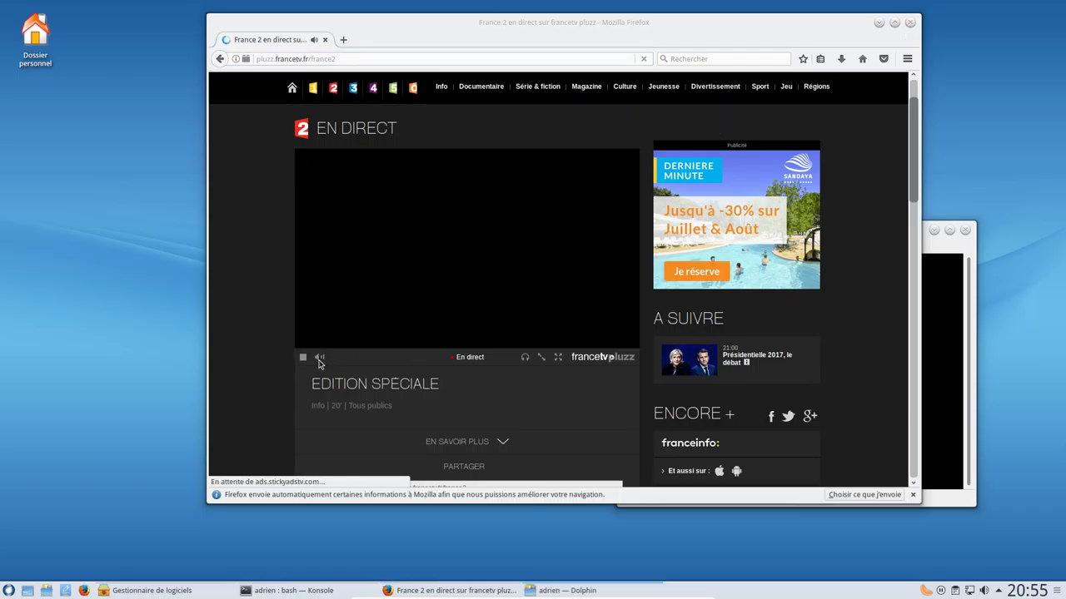
Return to Firefox and raise the volume of the France 2 live player
click(321, 25)
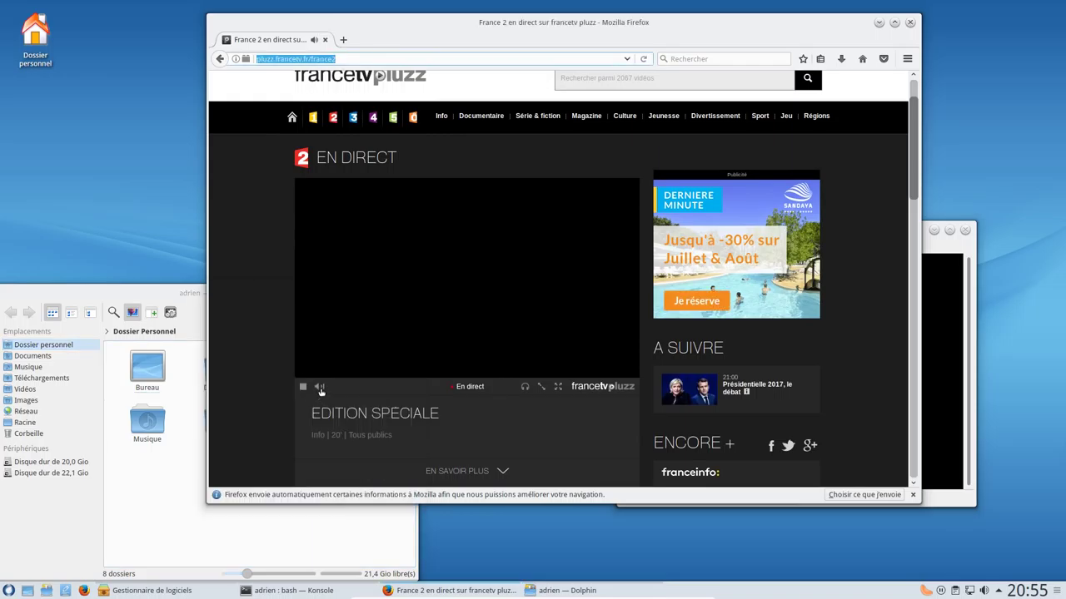
mouse_move(320, 391)
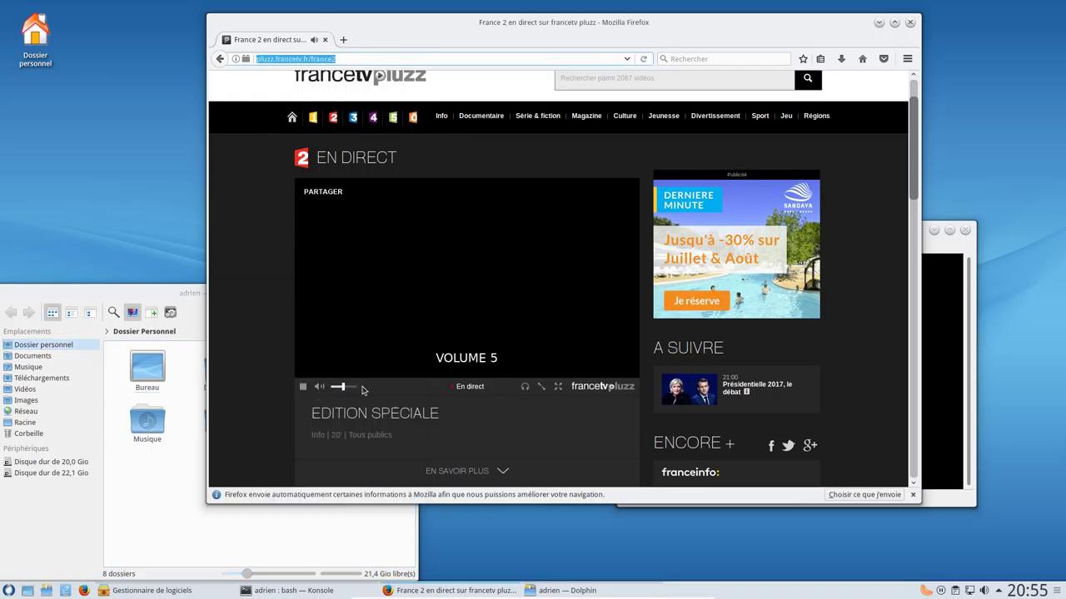
click(361, 390)
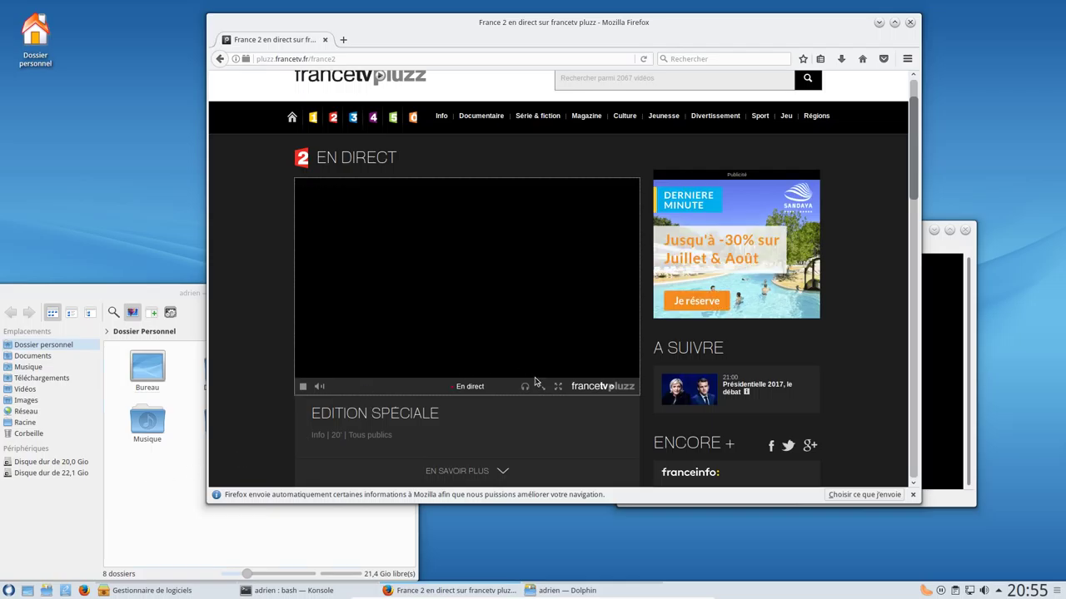
Close Firefox and launch the Chromium web browser from the Internet applications
click(910, 23)
key(alt+F1)
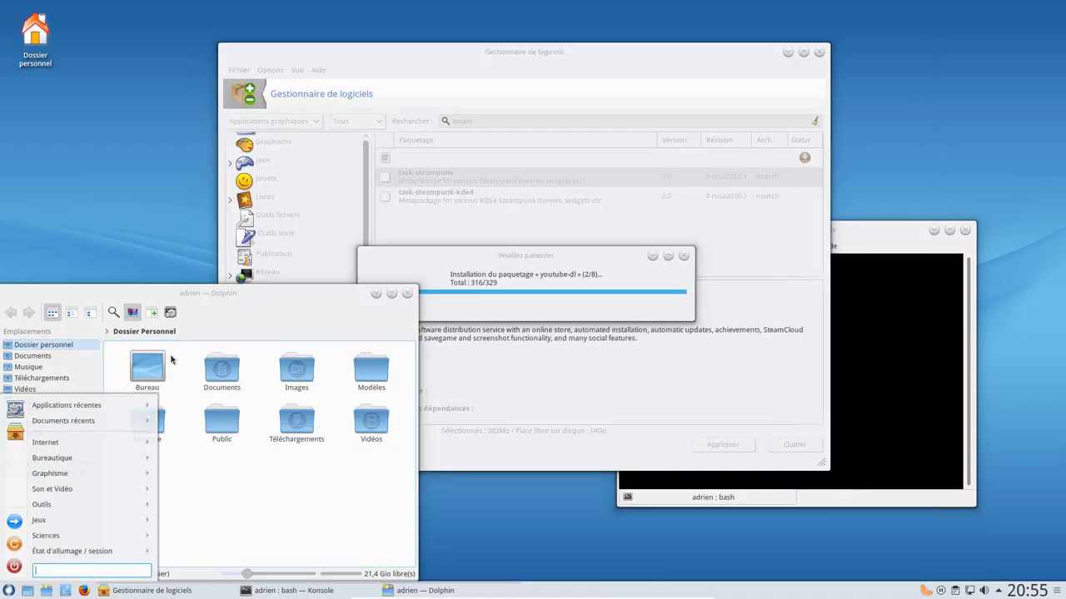
mouse_move(149, 444)
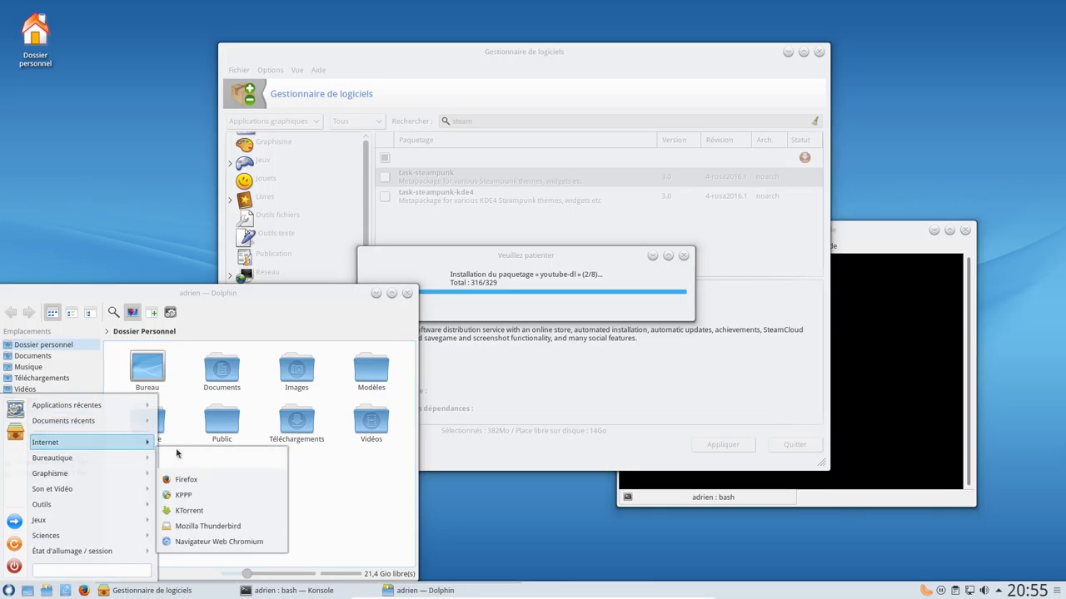
click(191, 505)
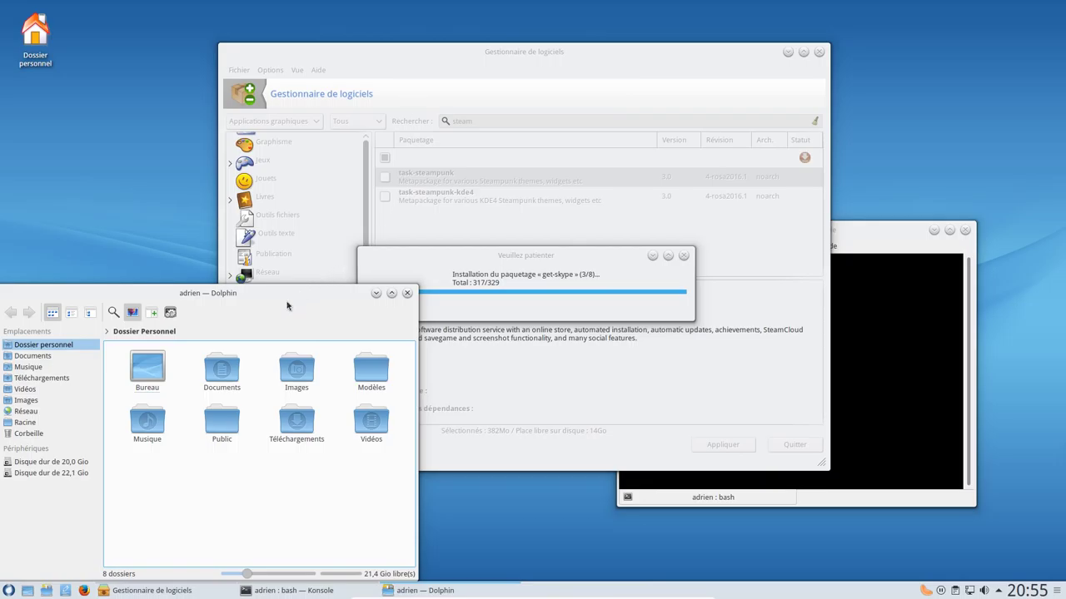
Extract Lacrymosa-Fiat-Nihil-LOW.zip from the Téléchargements folder into the Musique folder with Ark
click(297, 423)
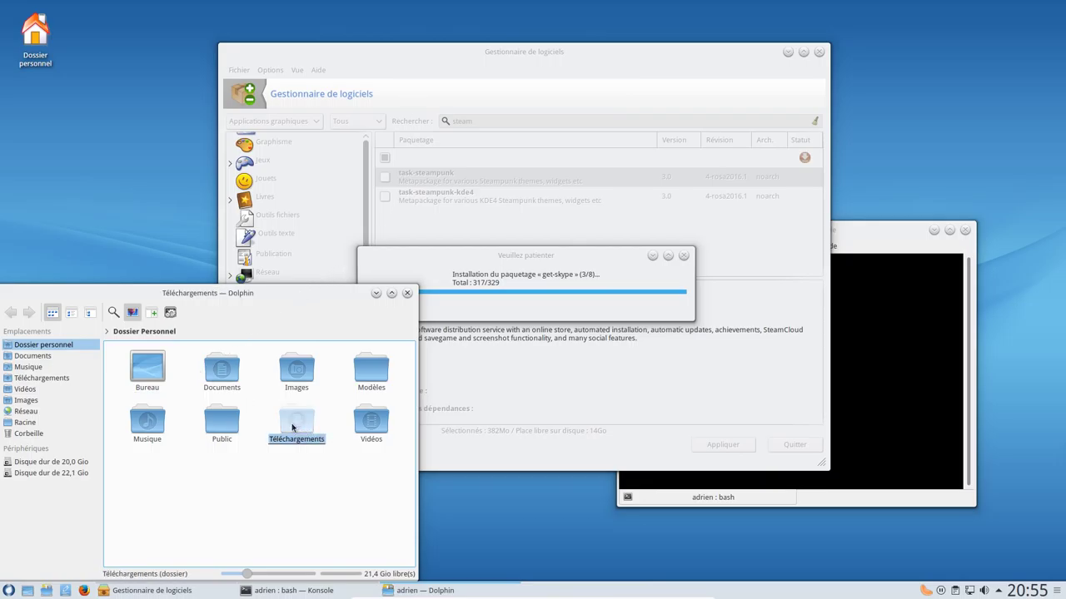
right_click(136, 367)
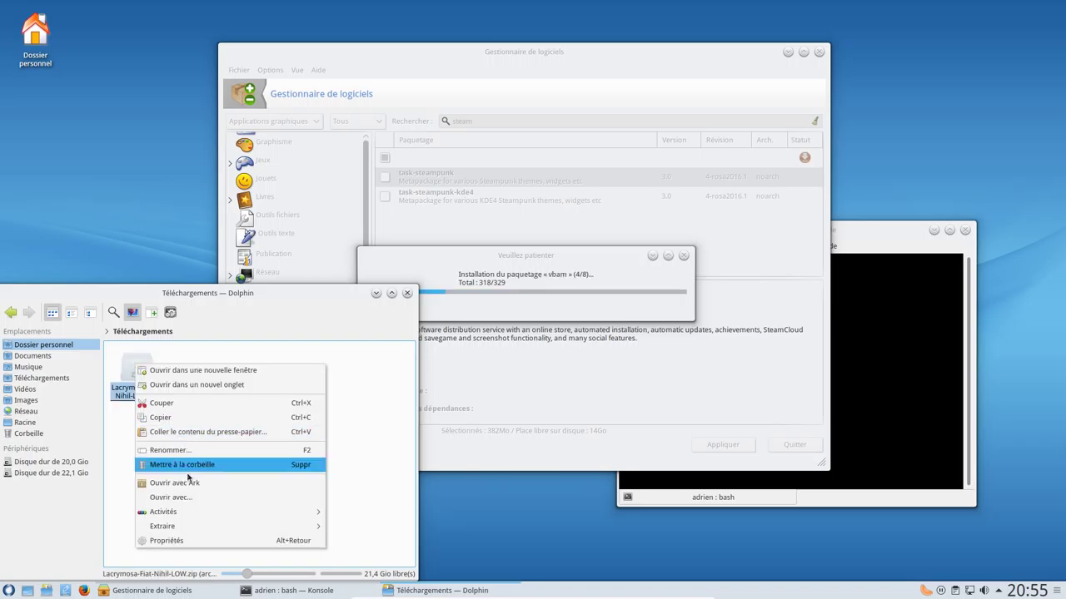
mouse_move(182, 529)
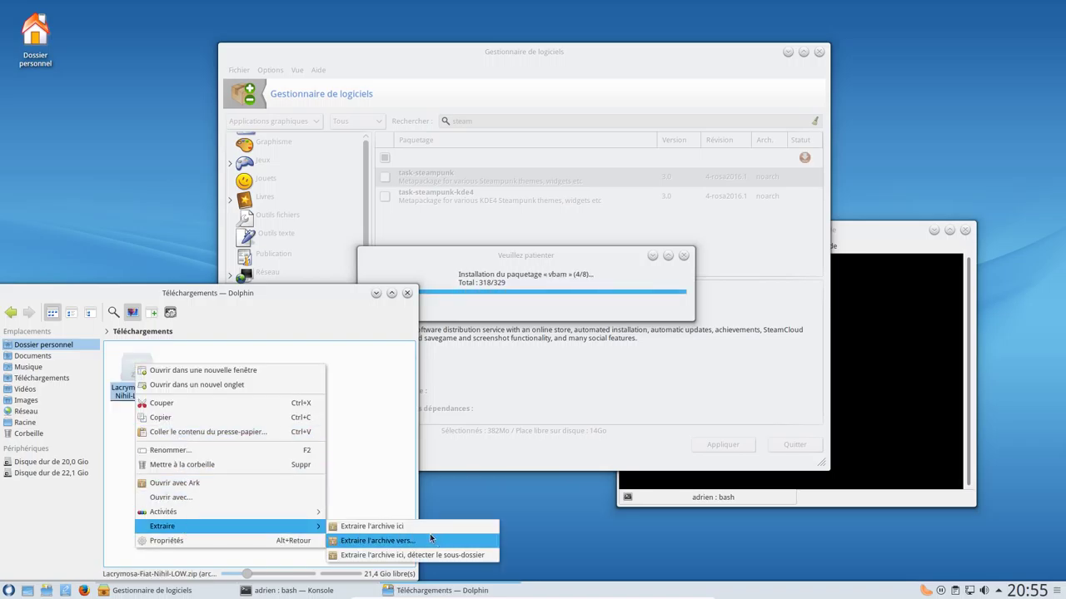
click(425, 542)
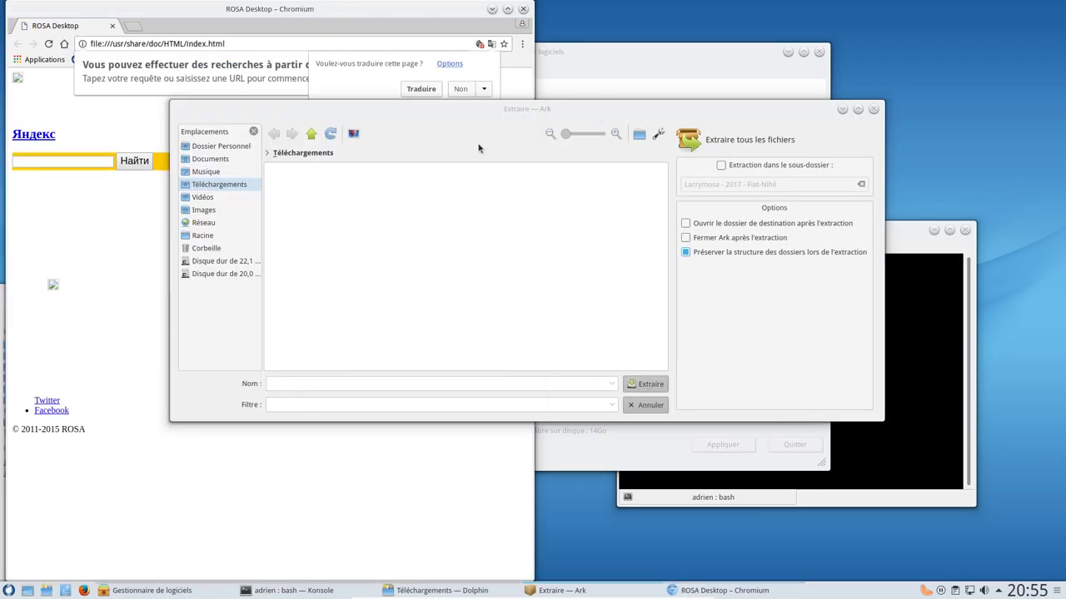
click(206, 172)
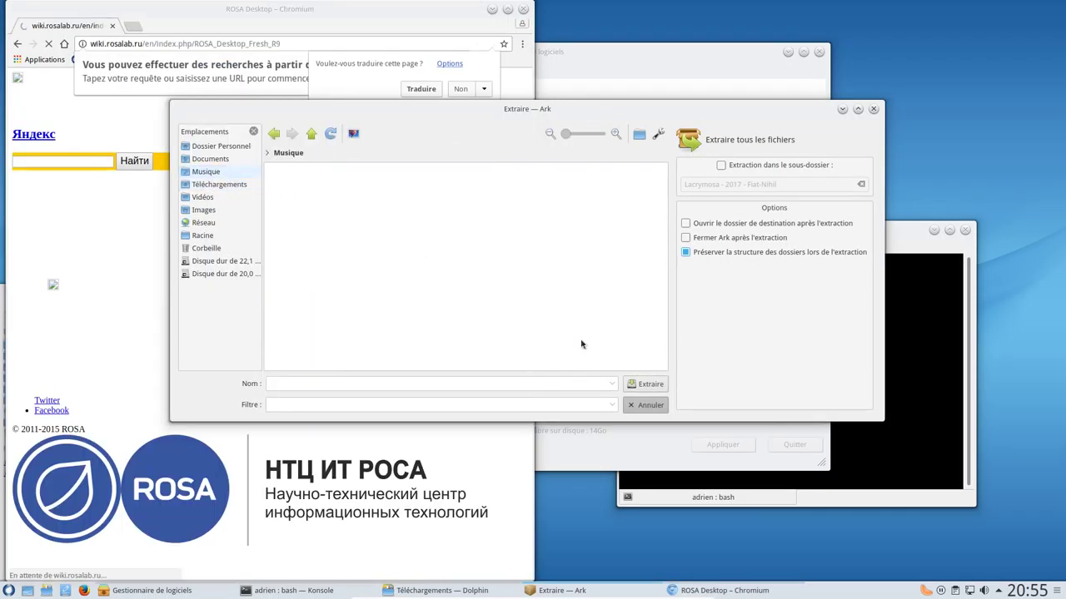
click(646, 386)
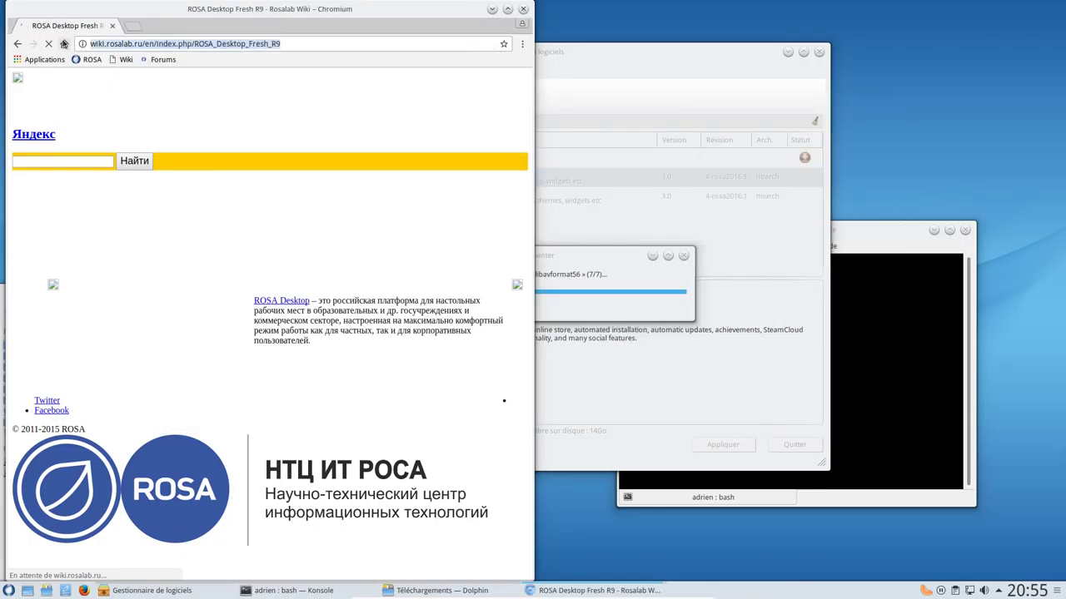
Load the copied address pluzz.francetv.fr/france2 in Chromium, check the browser's version on its about page, and close that page
key(ctrl+v)
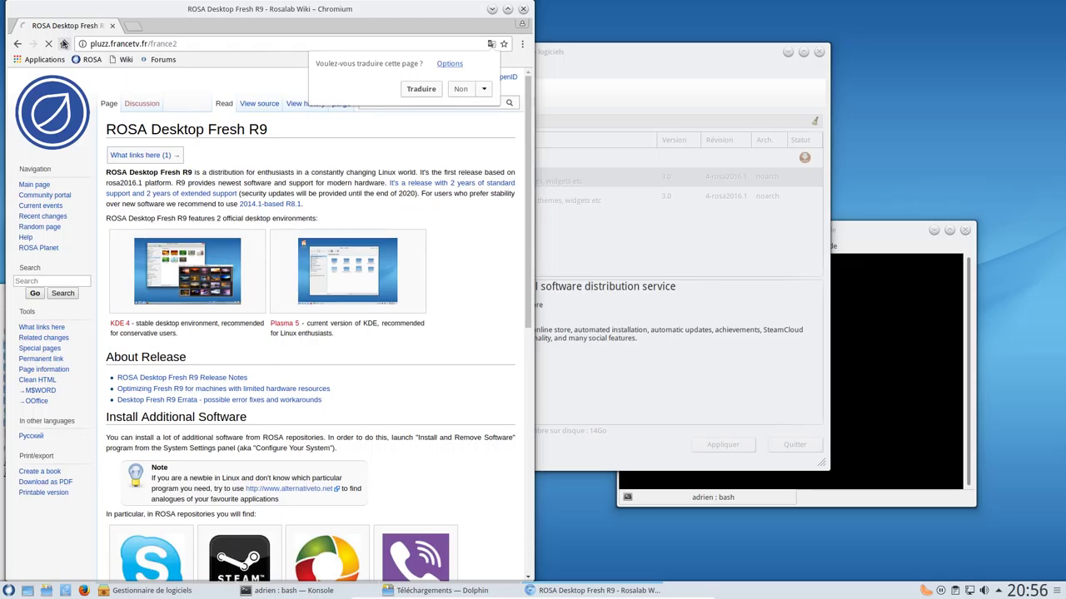
click(522, 48)
click(404, 263)
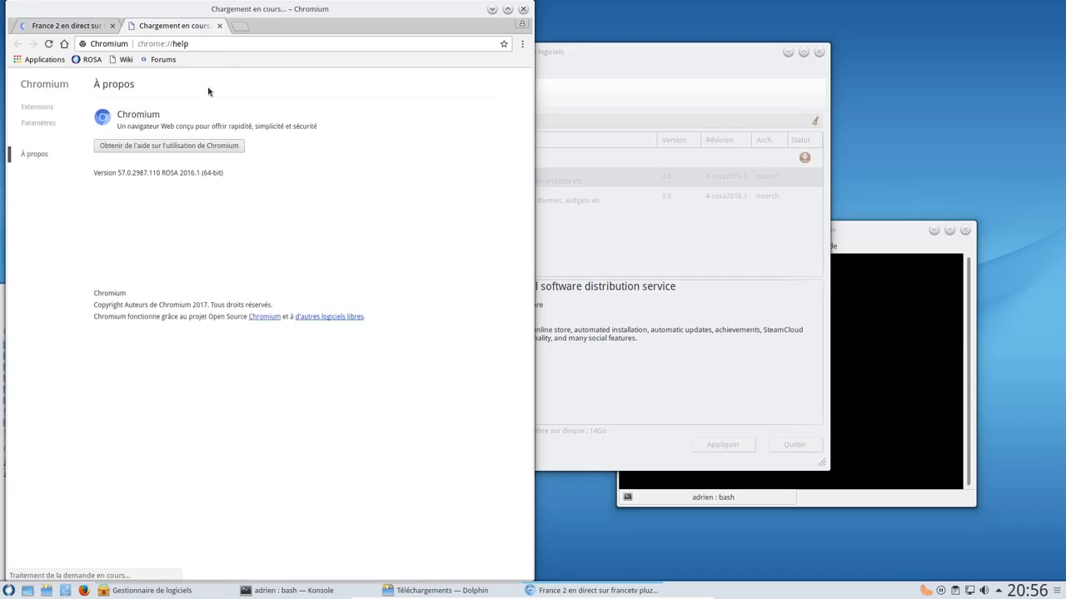
click(220, 27)
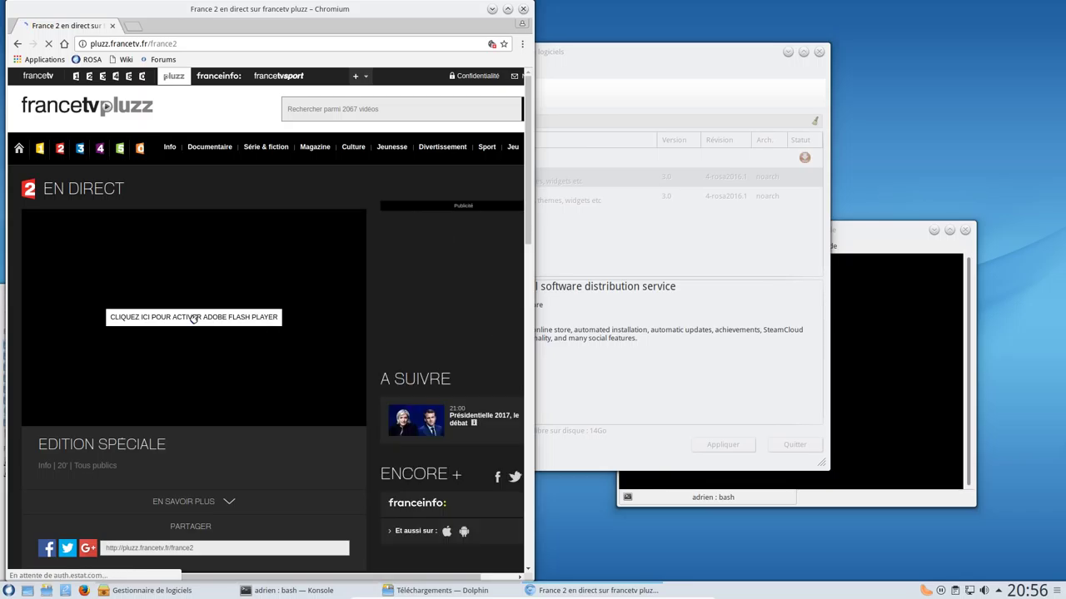
Authorise Flash for pluzz.francetv.fr in Chromium, play the France 2 live stream, and close the browser
click(192, 317)
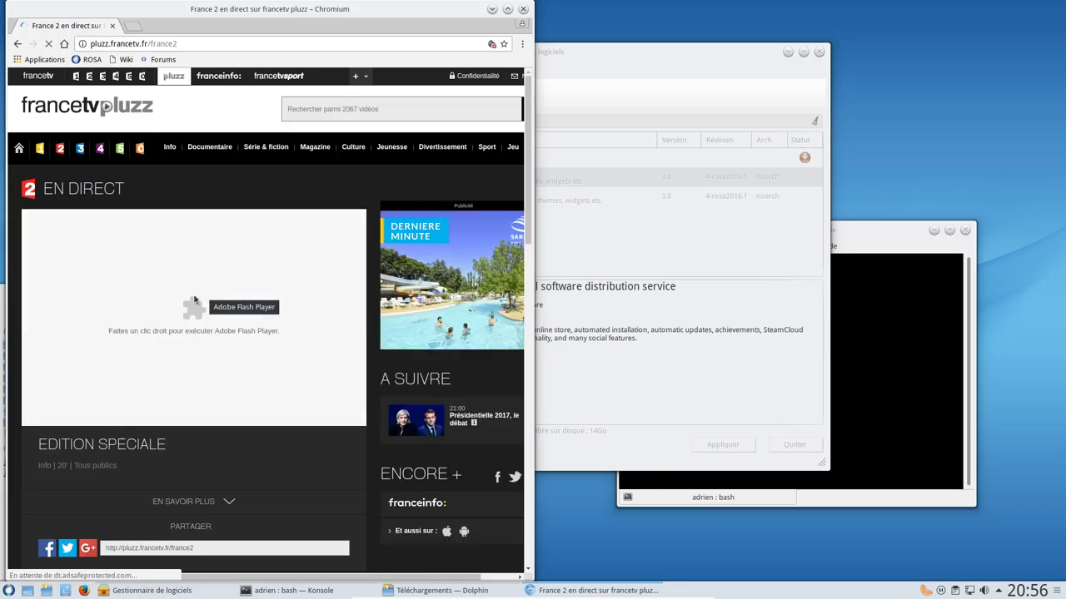
click(151, 331)
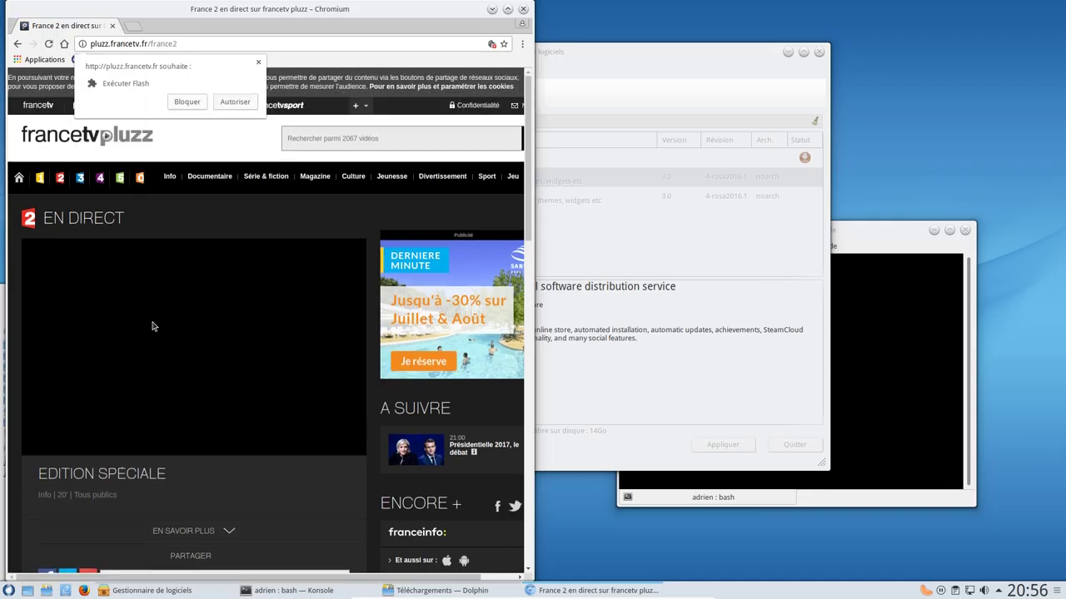
click(234, 103)
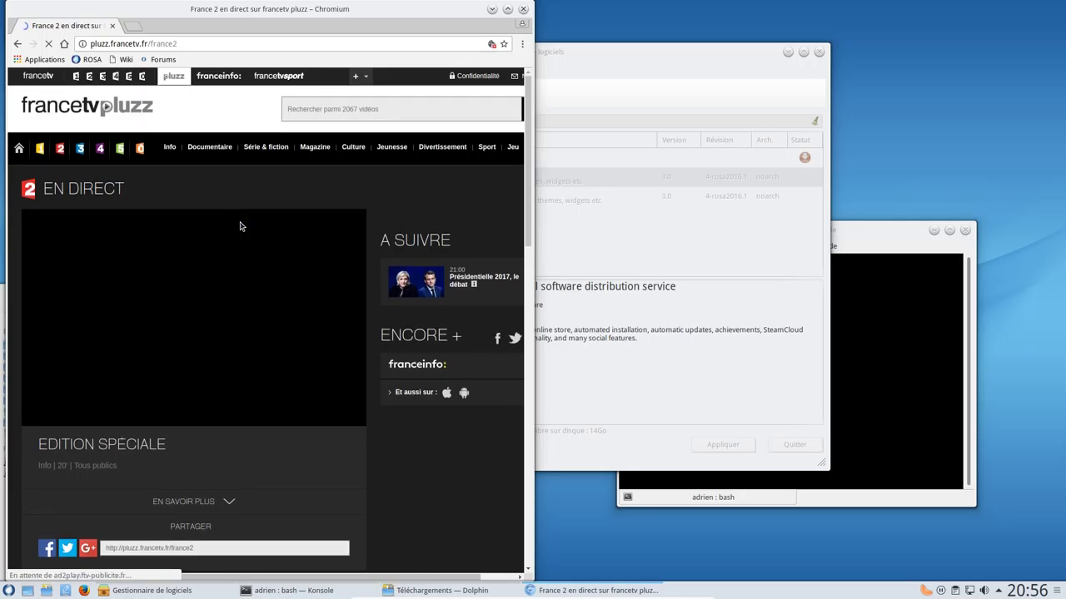
right_click(209, 290)
click(191, 300)
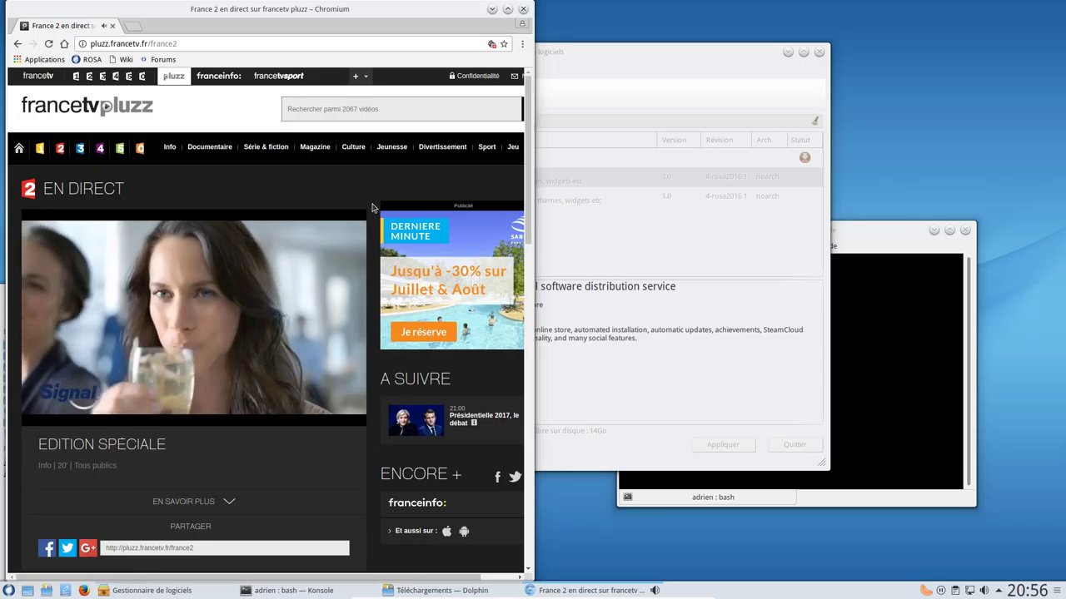
click(524, 9)
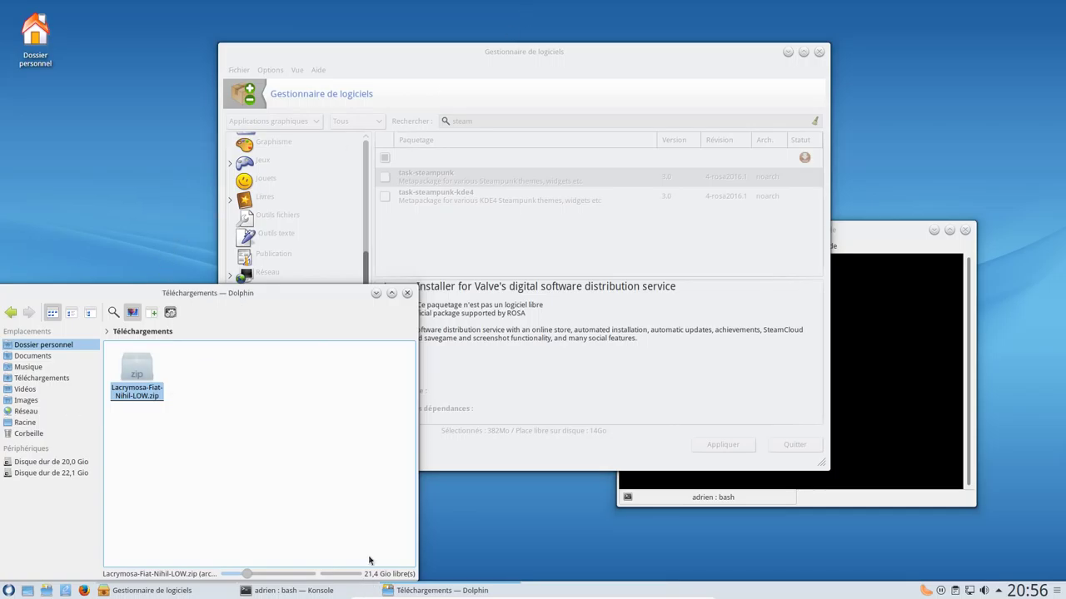
Bring up Clementine and add the home directory's Musique folder to its music library in the preferences
click(924, 591)
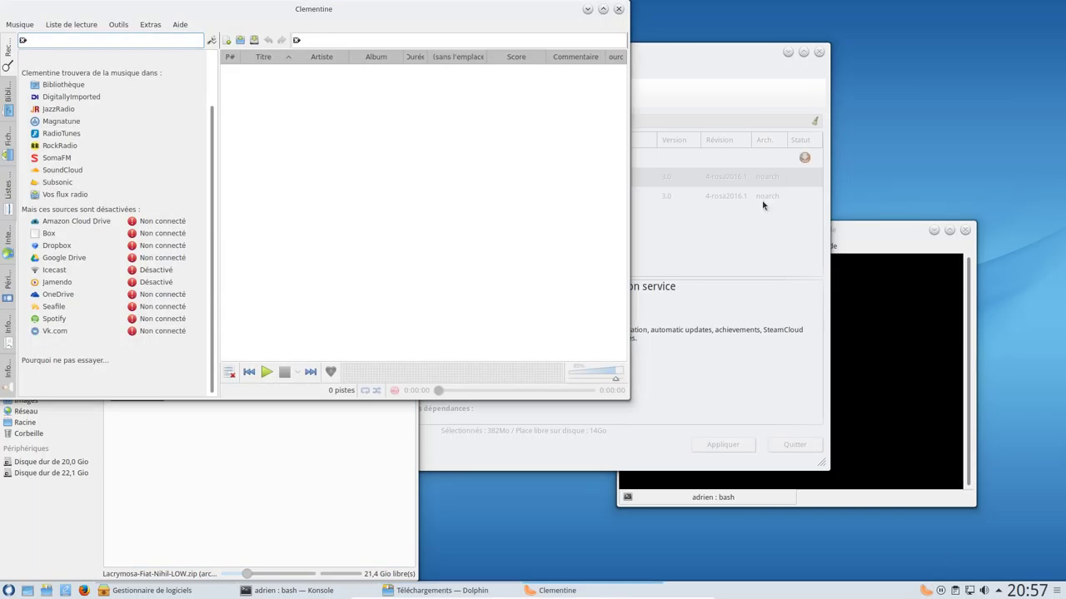
drag(293, 14, 535, 79)
click(360, 90)
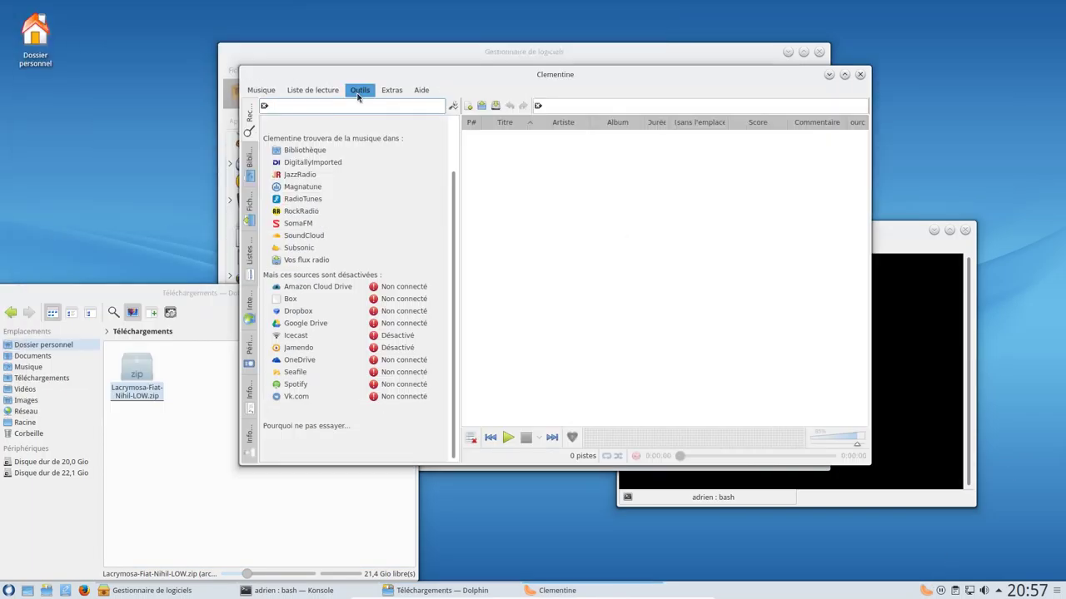
click(366, 228)
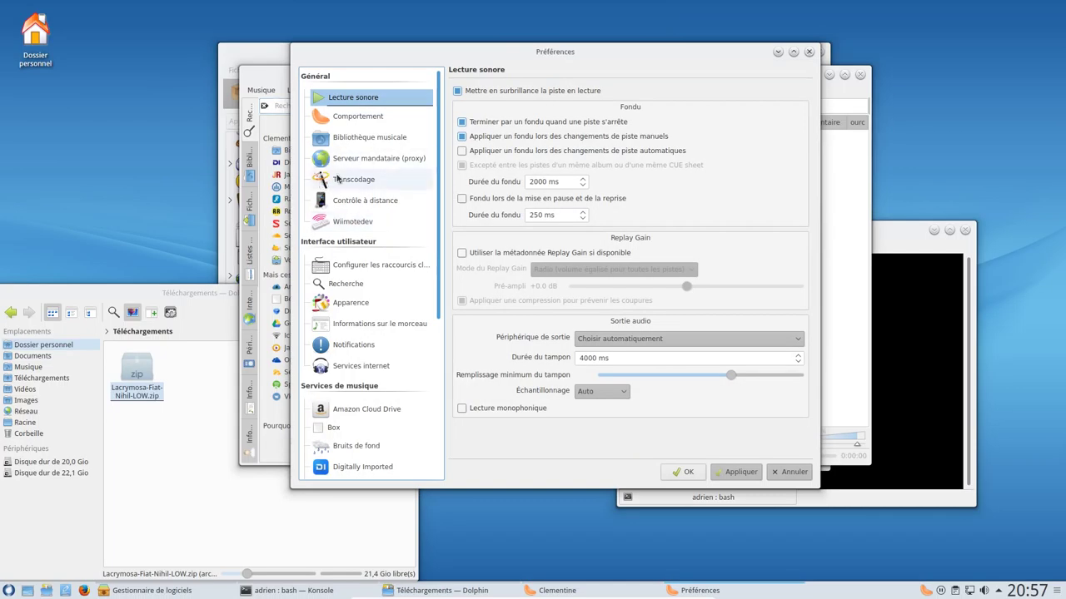
click(367, 118)
click(358, 138)
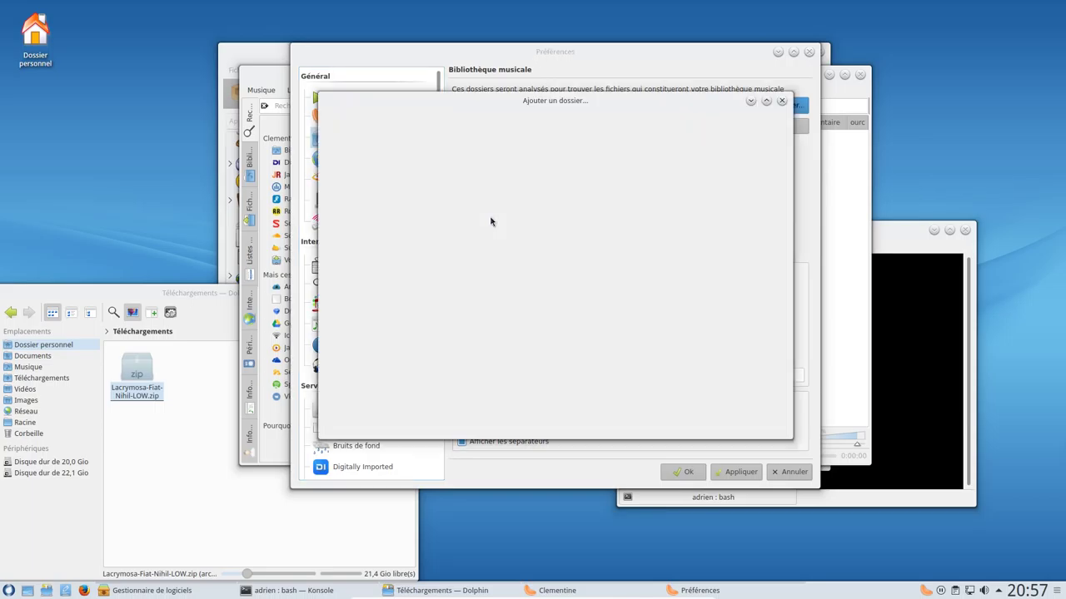
click(426, 192)
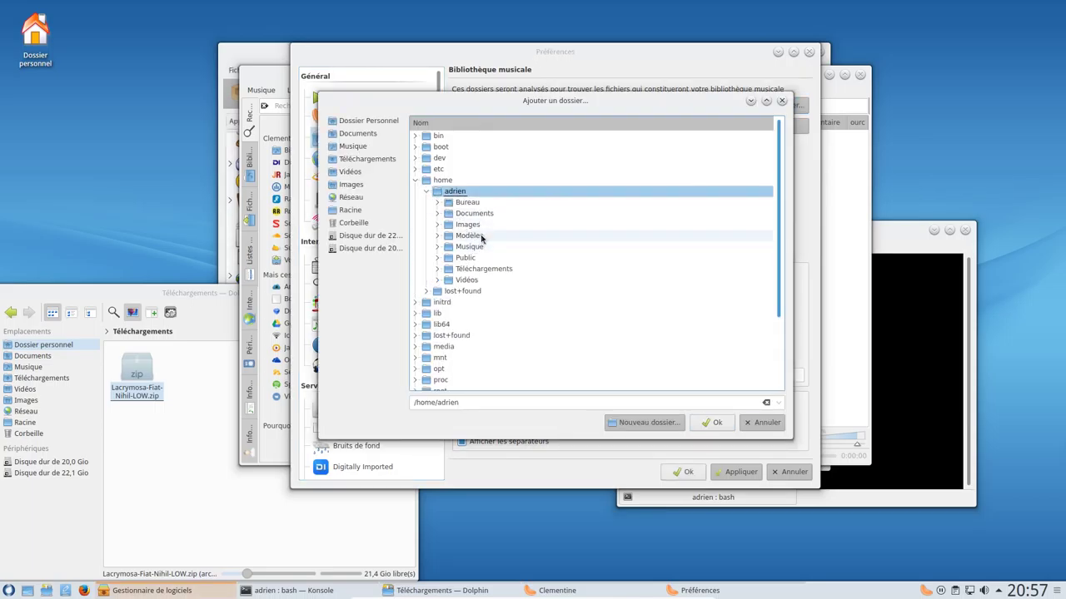
click(477, 247)
click(712, 423)
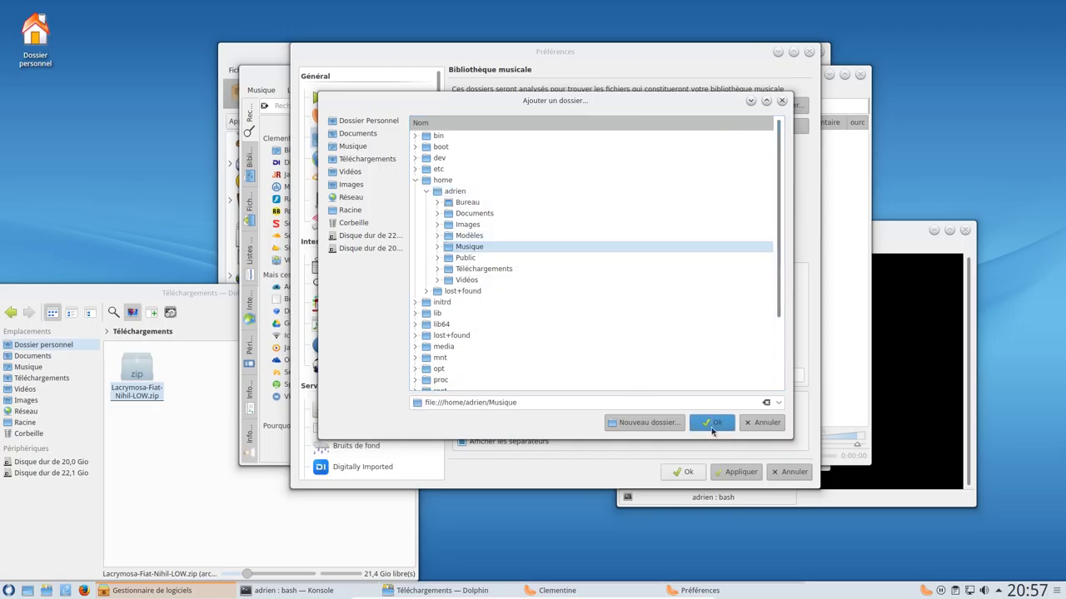
click(682, 473)
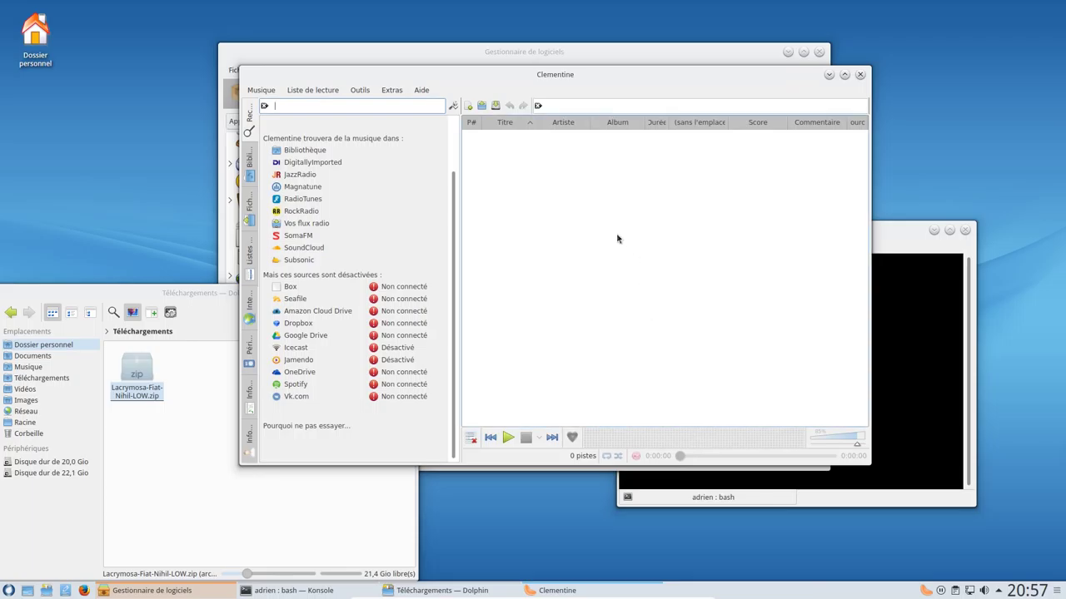
Add the library album Fiat Nihil to the Clementine playlist and play Colamus Humanitatem from about 1:43
click(250, 162)
click(264, 273)
click(266, 122)
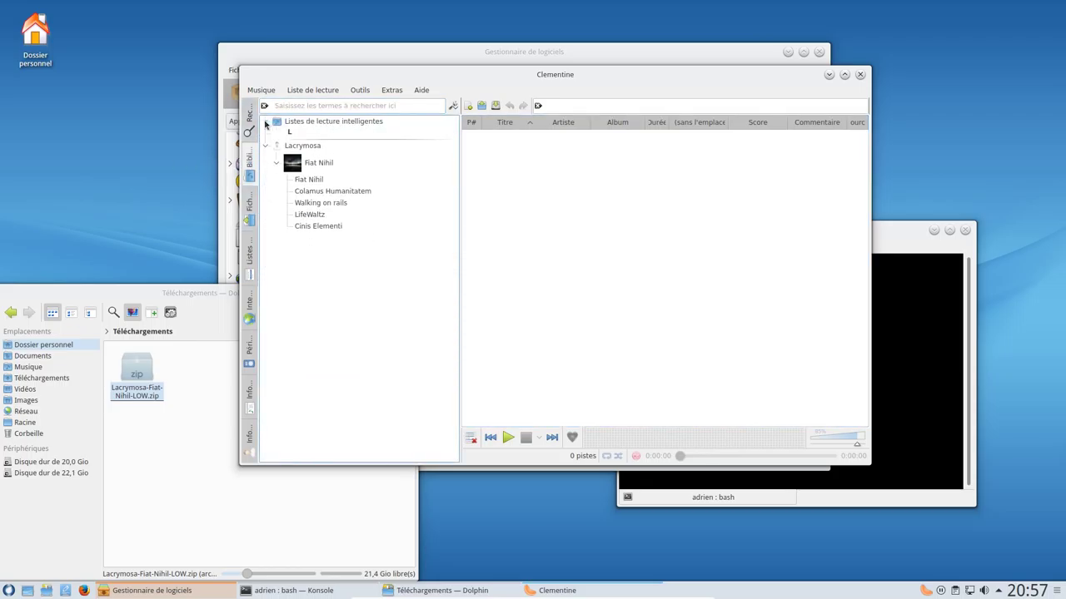
drag(324, 167, 516, 159)
click(514, 149)
double_click(513, 148)
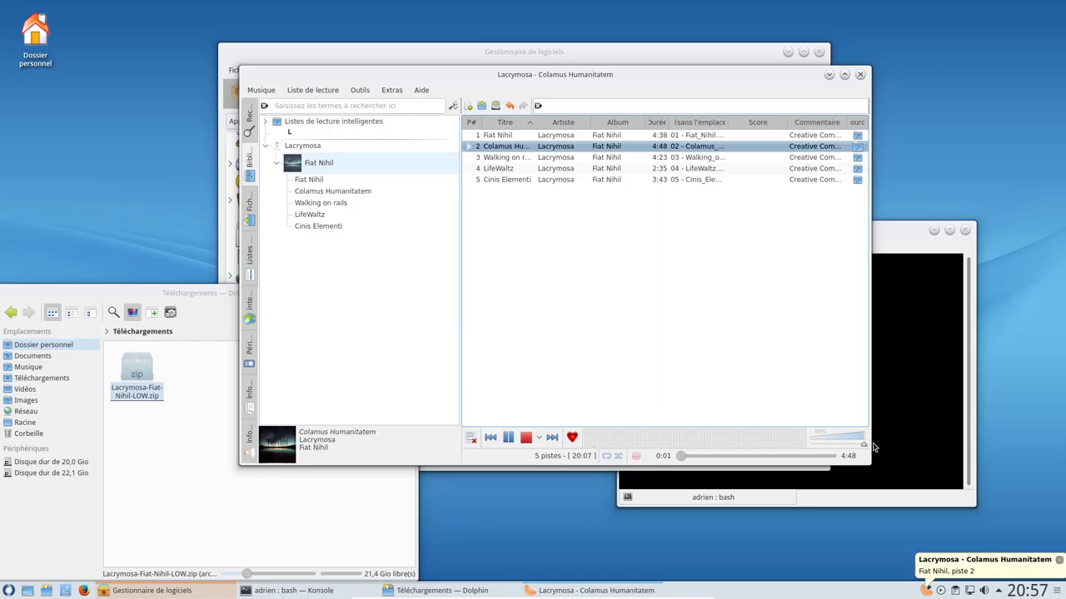
click(1059, 560)
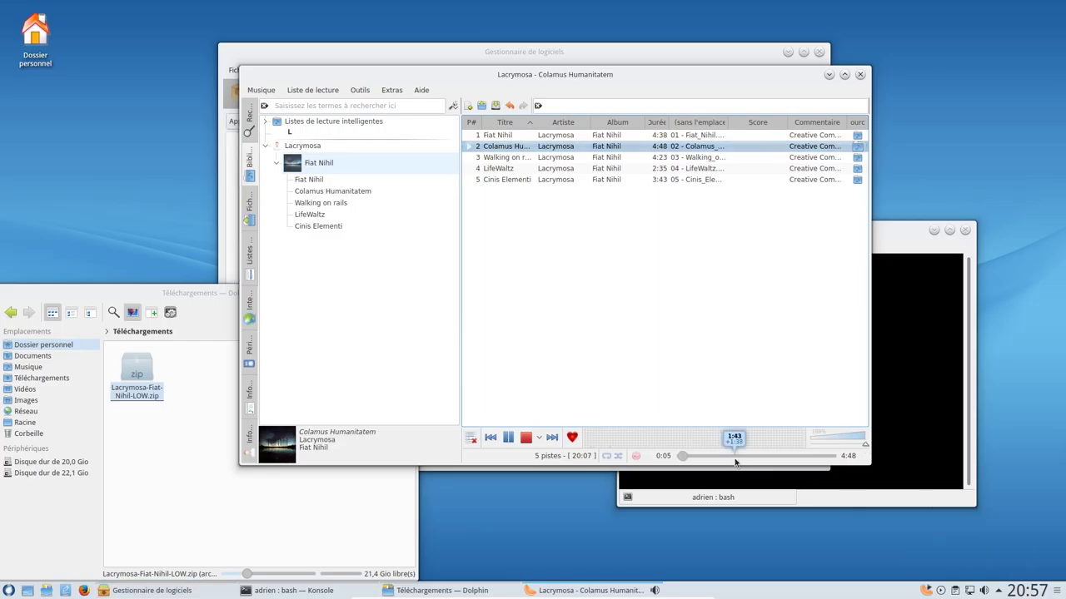
click(734, 457)
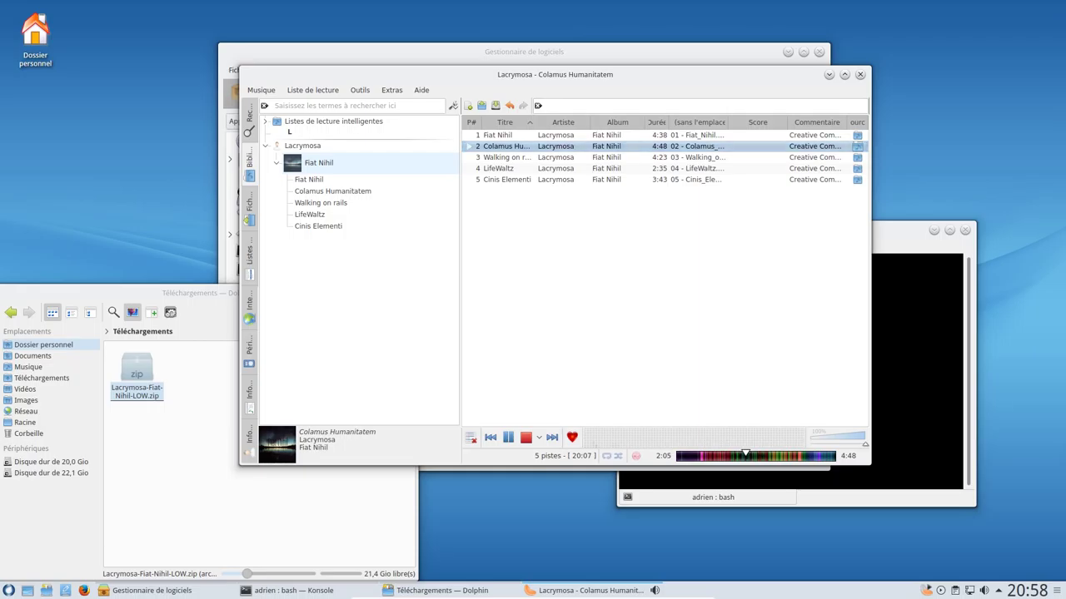
Close Clementine, the Téléchargements file window and the software manager
click(861, 75)
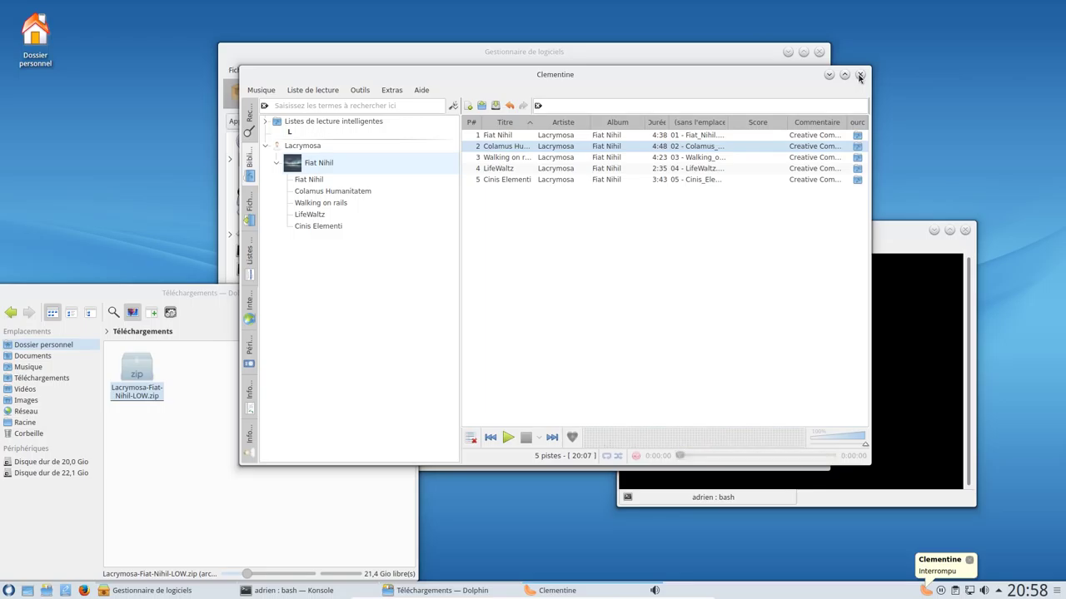
click(861, 75)
click(408, 293)
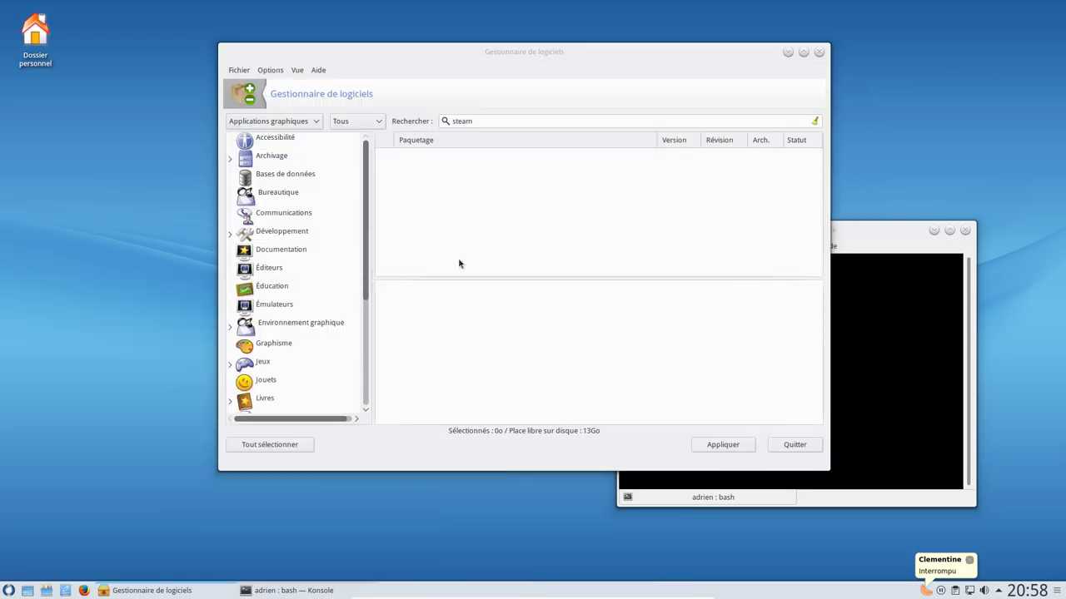
click(819, 52)
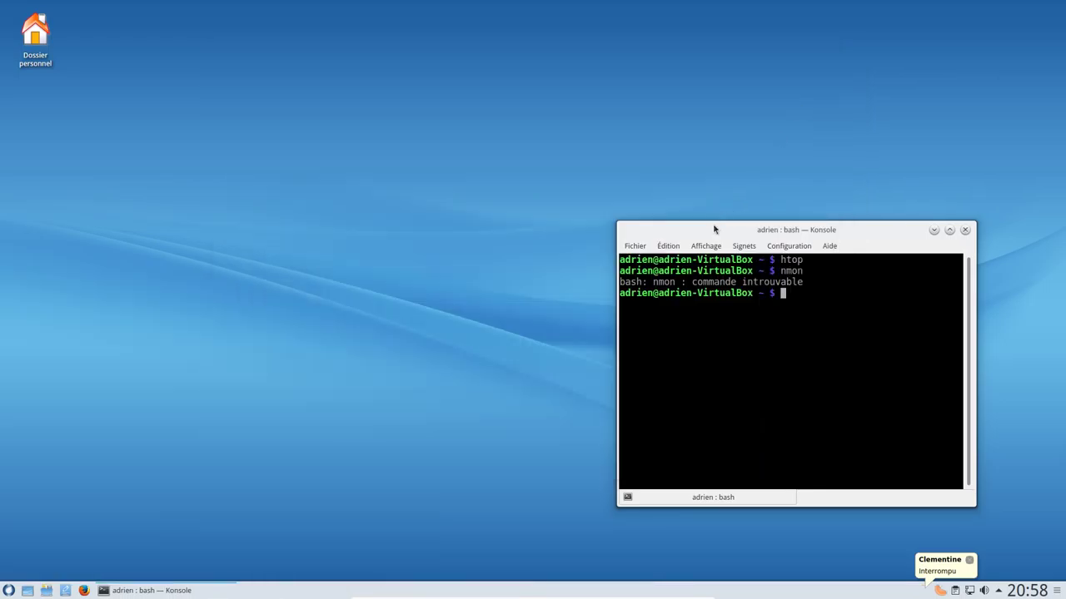
Switch to root in Konsole with su and the root password, and enlarge the terminal window and its text
drag(714, 225, 467, 106)
key(Return)
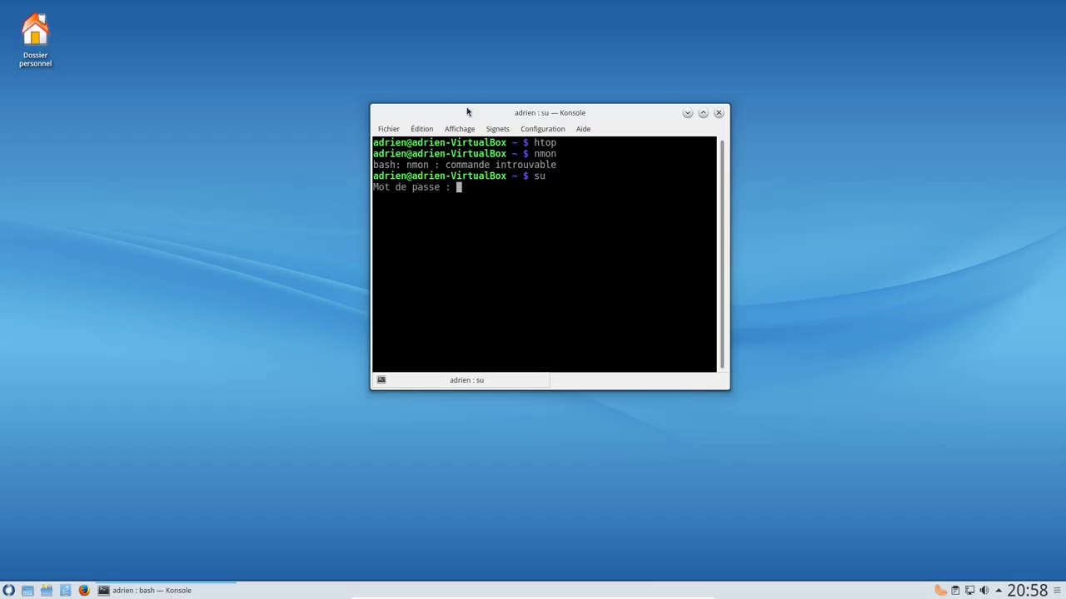
key(Return)
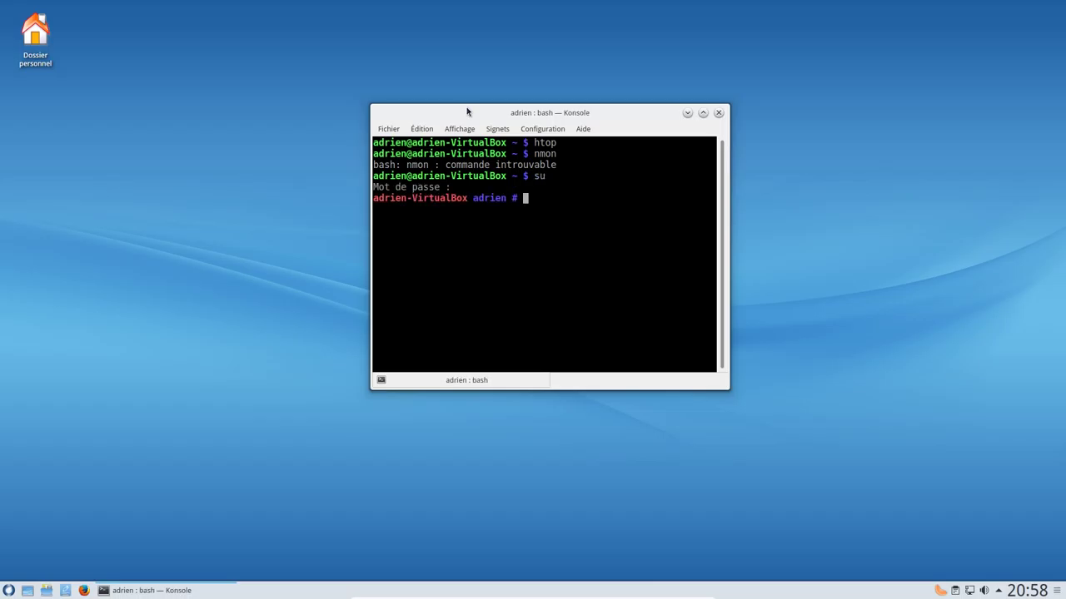
key(ctrl+plus)
key(ctrl+plus)
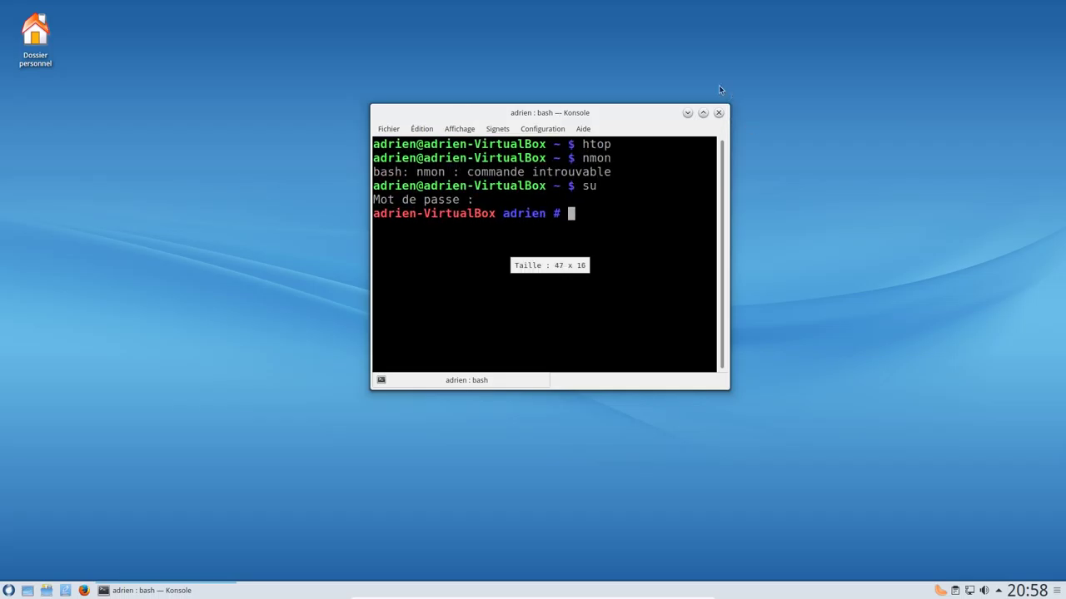
click(703, 112)
key(ctrl+plus)
key(ctrl+plus)
key(ctrl+plus)
key(ctrl+plus)
Install simple-scan with urpmi and accept the listed dependencies
text(urpmi )
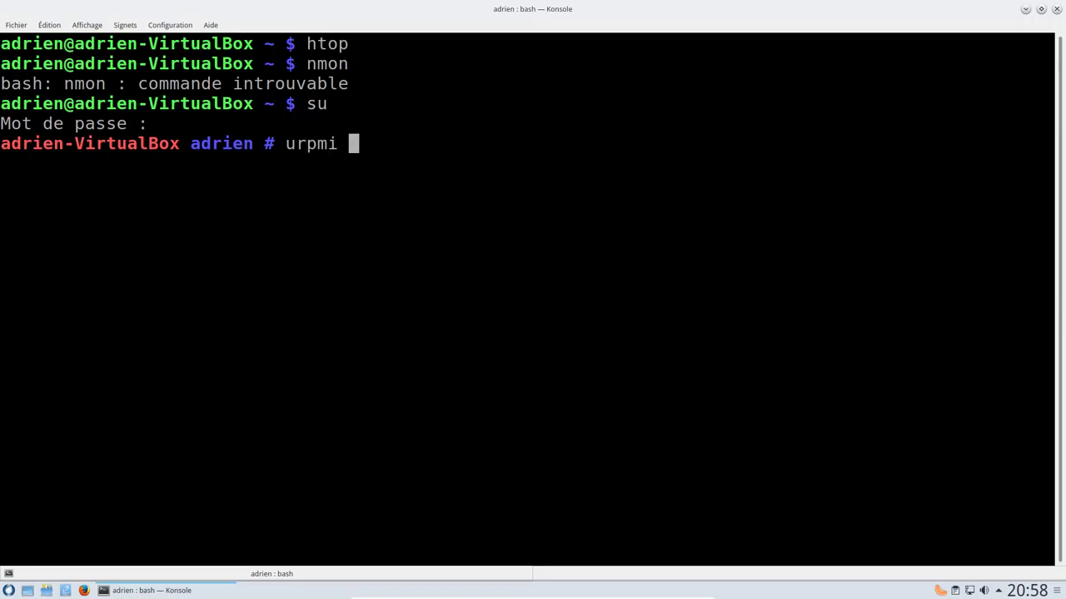
text(simple-scan)
key(Return)
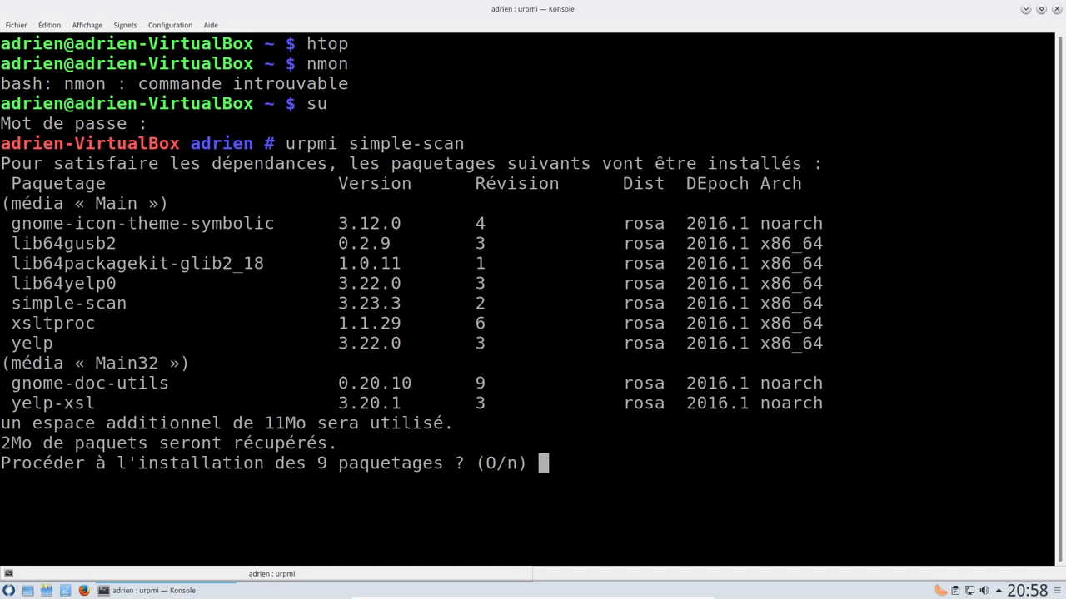
text(o)
key(Return)
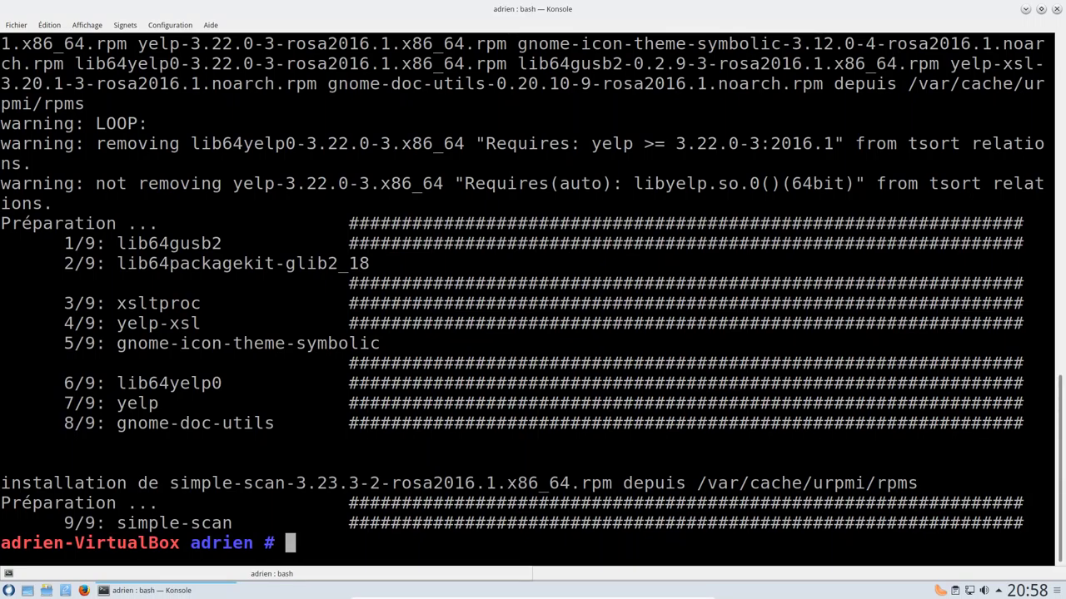
Exit the root session and the user shell to close the terminal
text(exit)
key(Return)
text(exit)
key(Return)
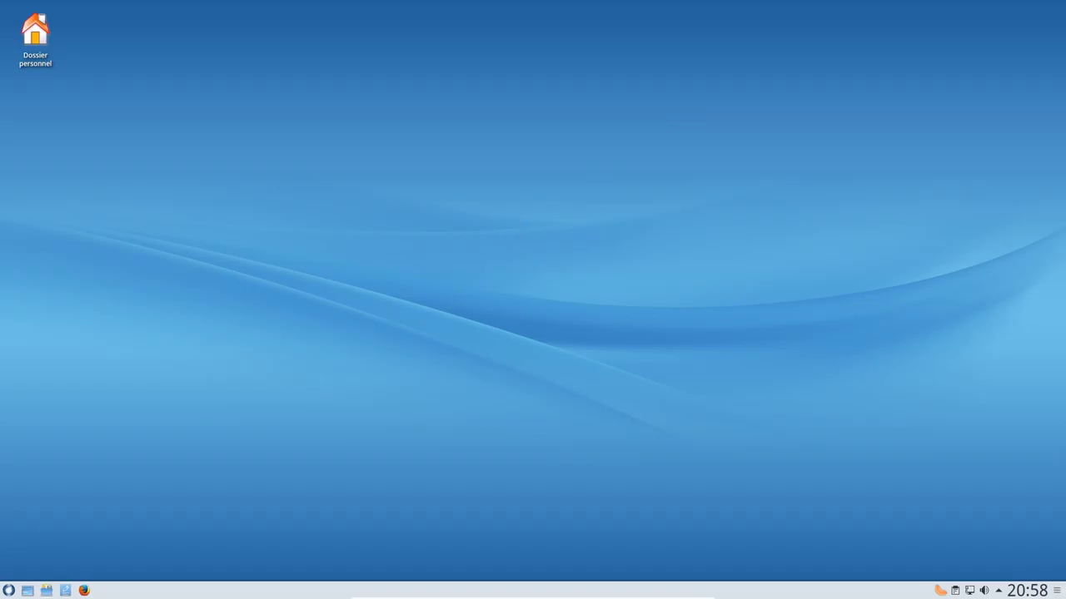
Browse the installed application categories, search the applications for "simpl", and launch the Simple Scan scanning tool
click(8, 590)
mouse_move(77, 478)
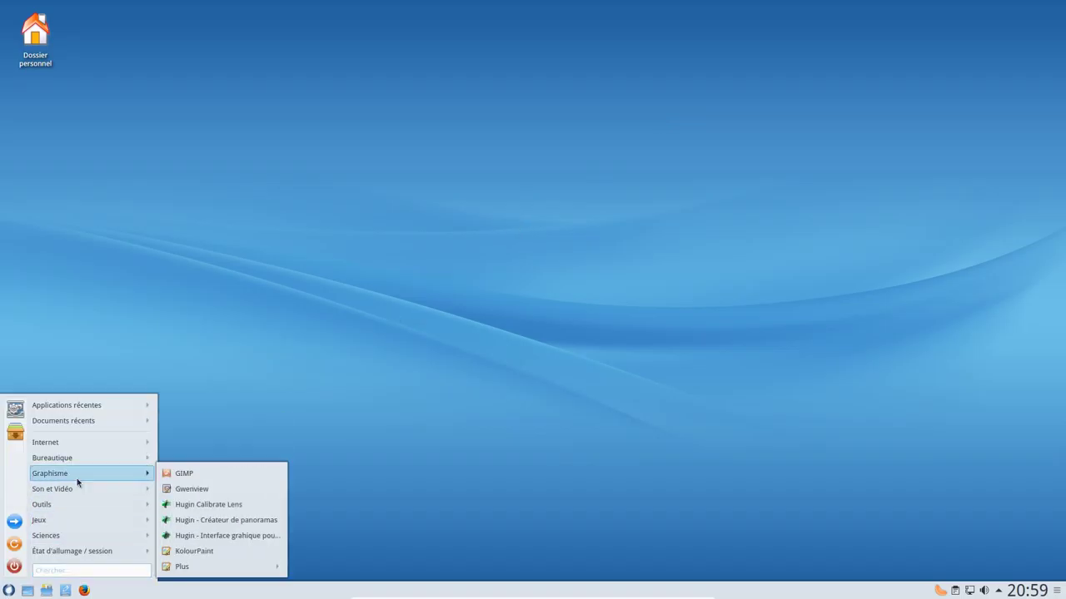
mouse_move(80, 458)
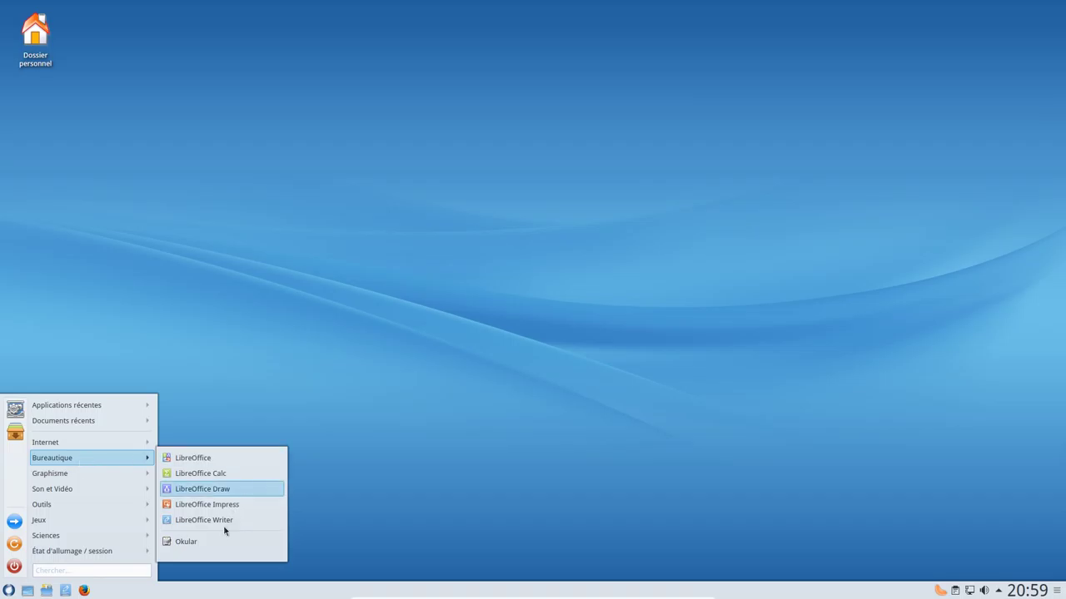
mouse_move(97, 440)
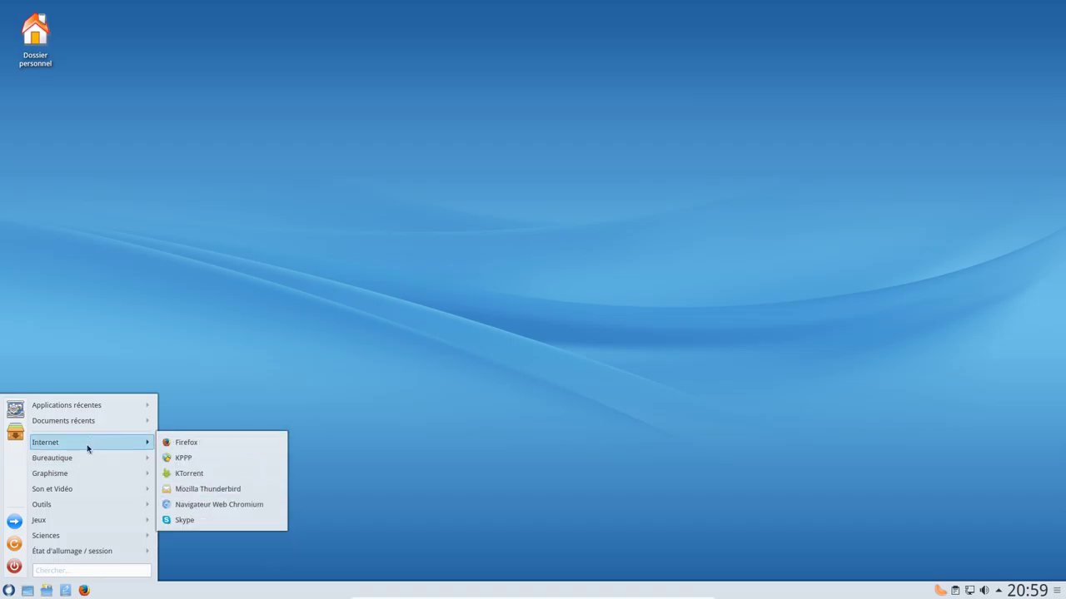
mouse_move(80, 504)
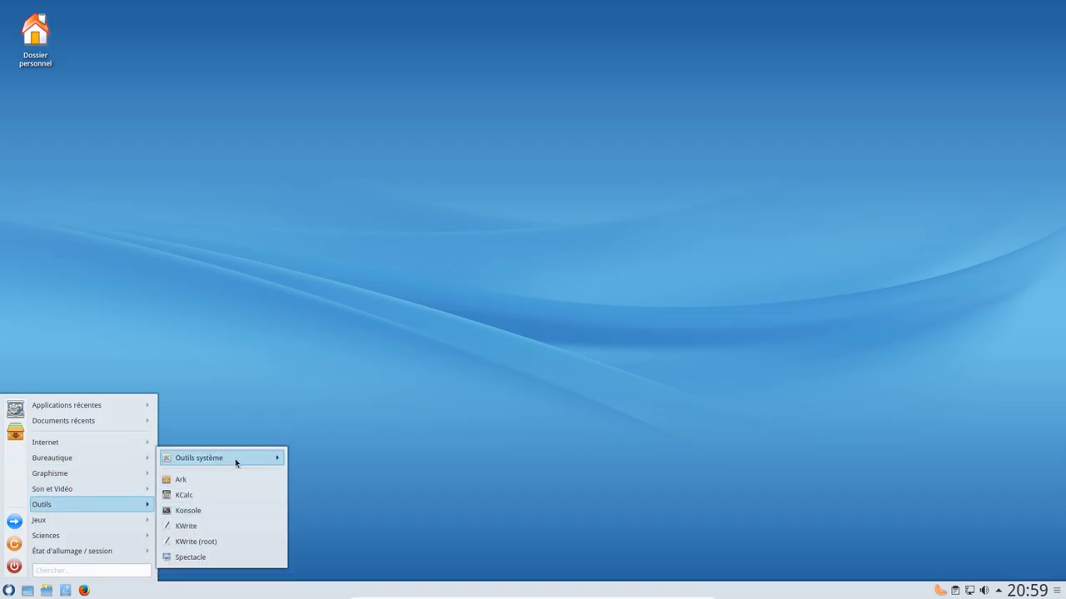
click(67, 570)
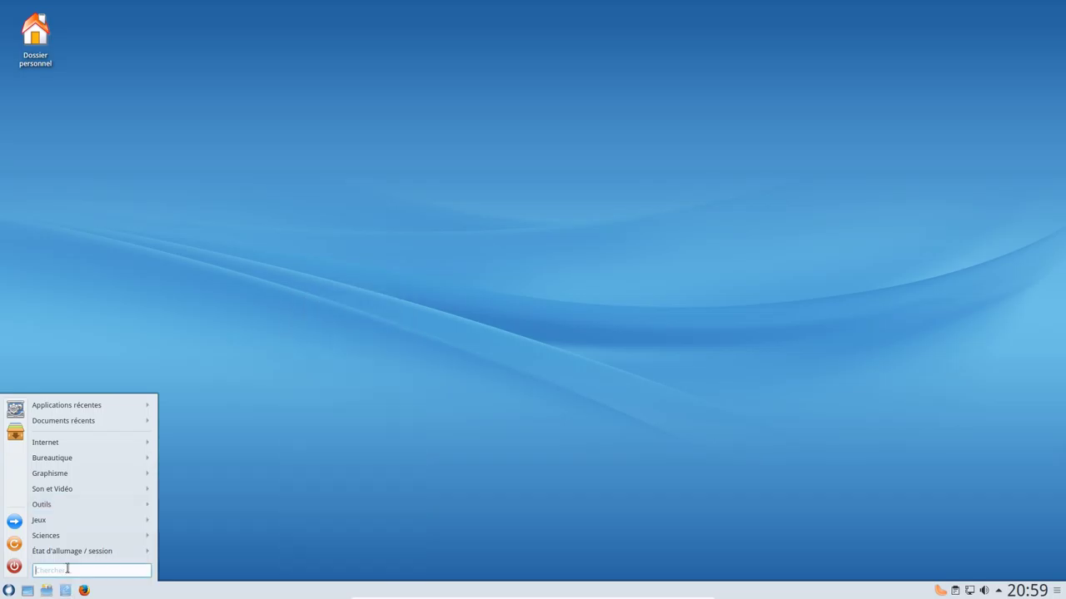
text(simpl)
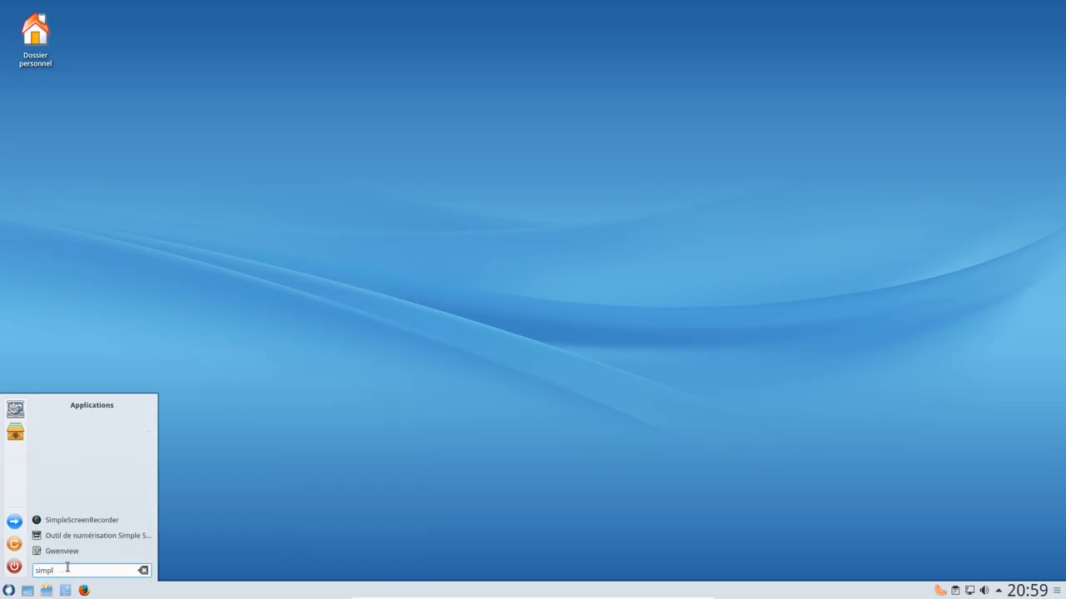
click(84, 537)
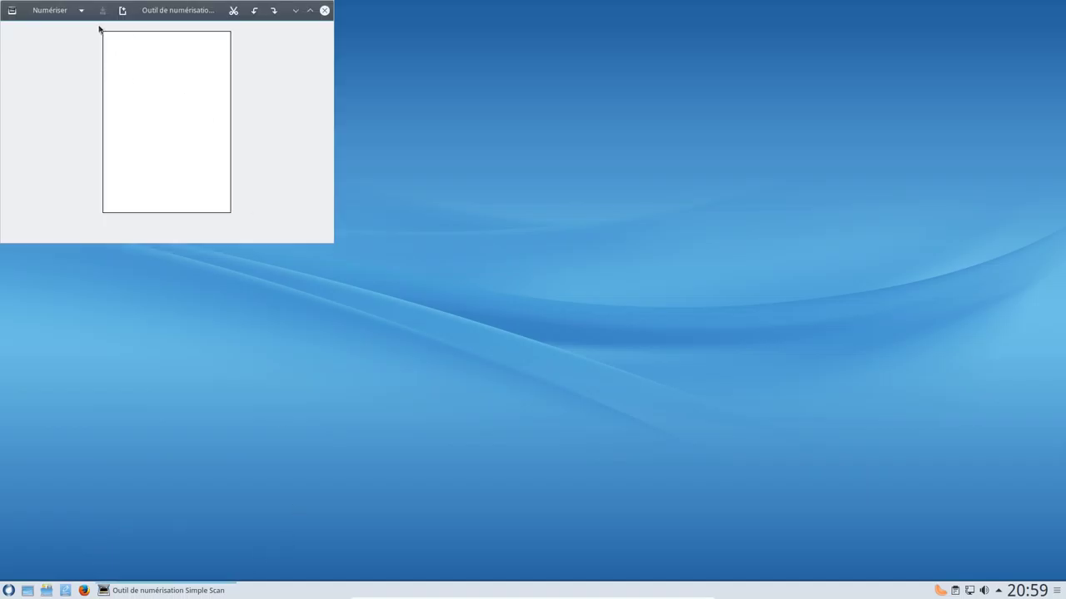
Reposition the Simple Scan window, check the tool's version in its About information, and close the program
drag(262, 66, 428, 148)
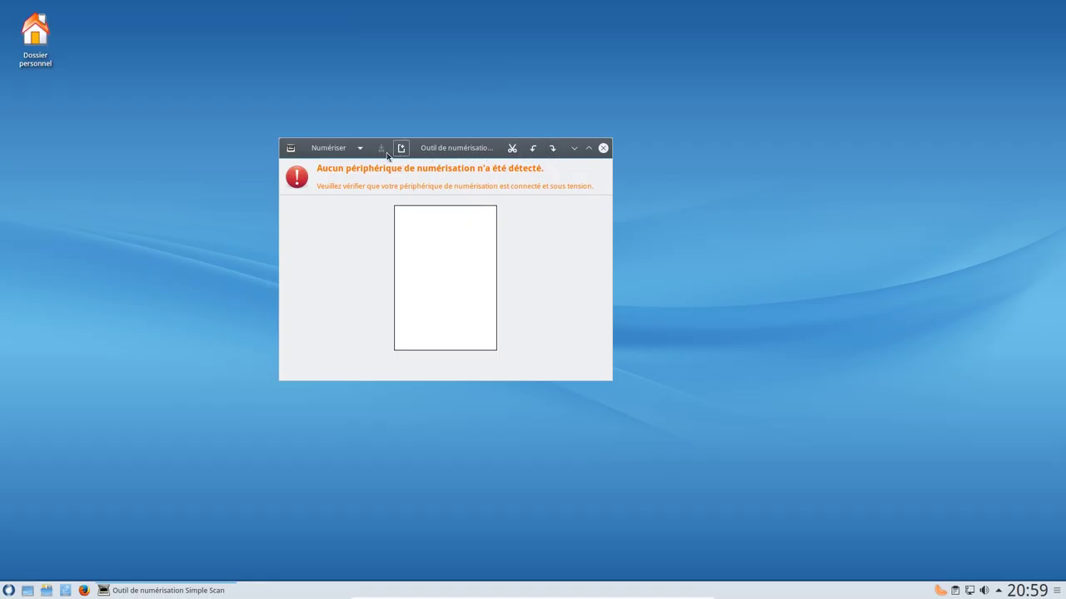
click(290, 151)
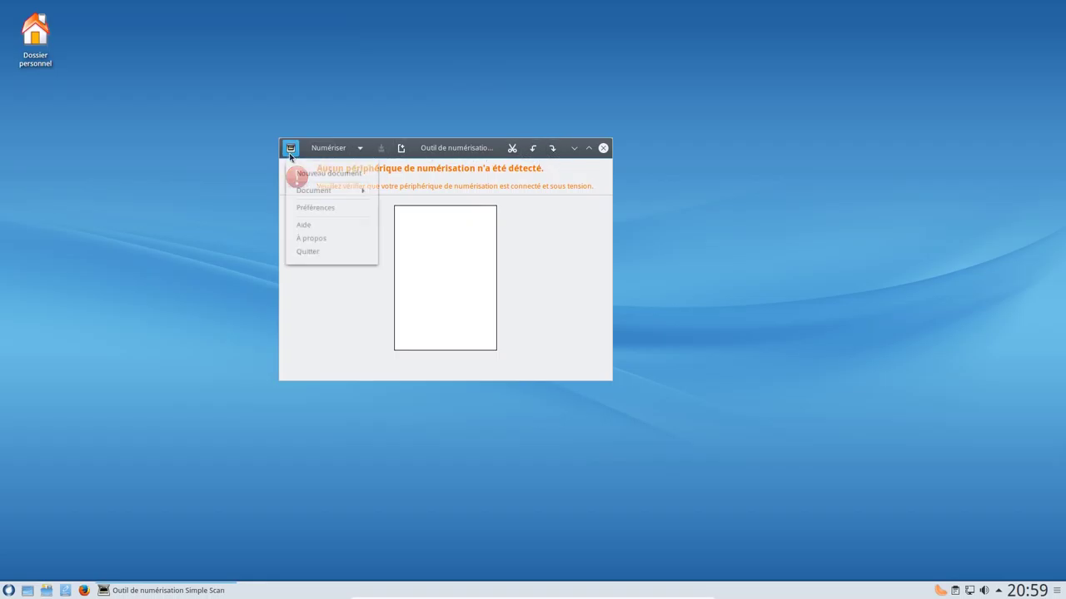
click(314, 244)
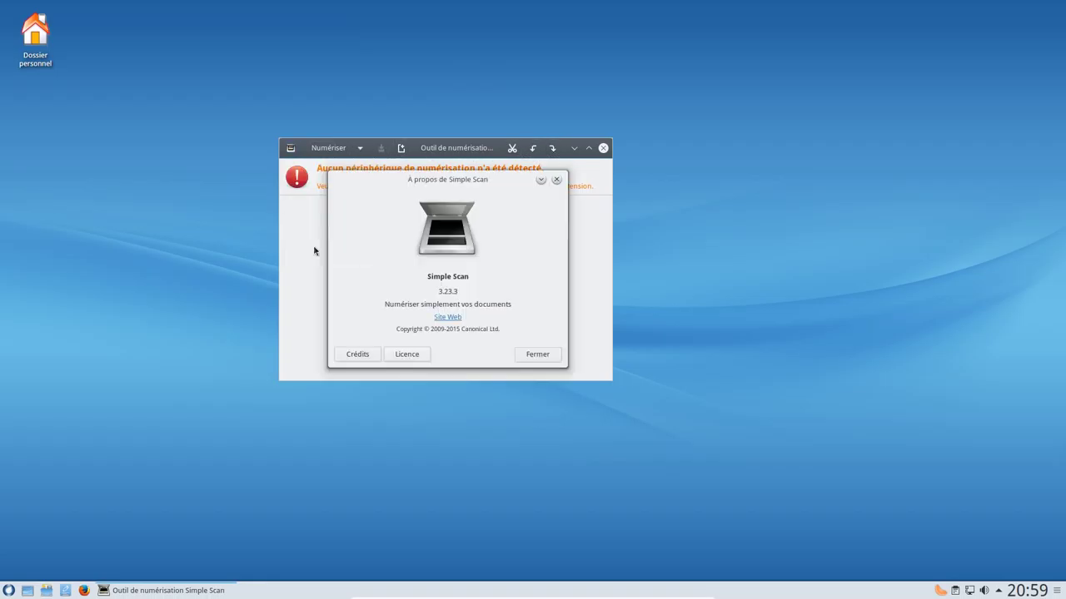
click(546, 358)
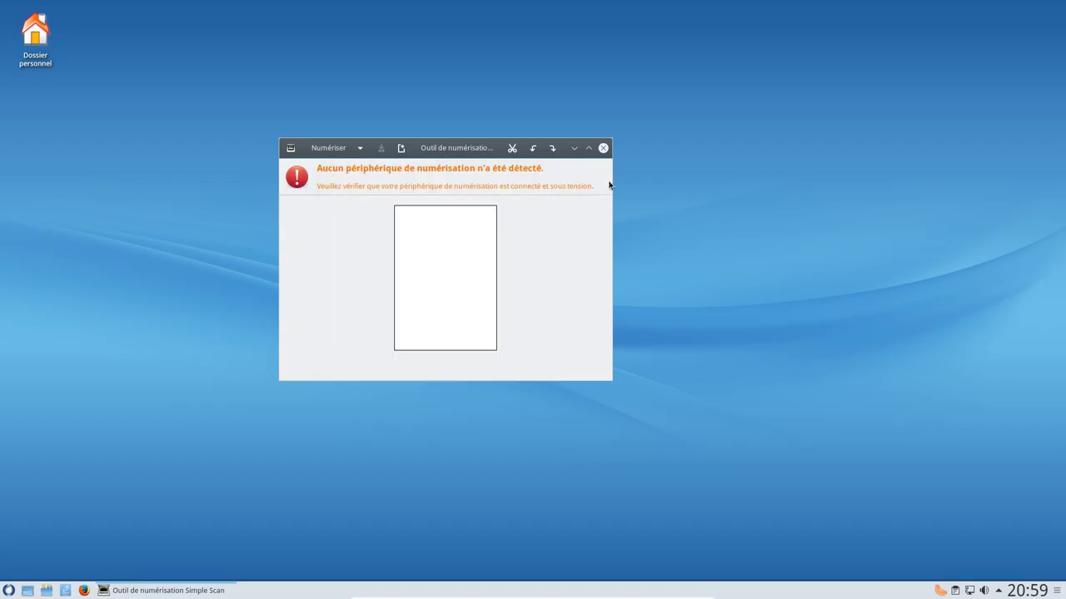
click(602, 148)
Launch Mixxx from the sound and video applications, accept the home Musique folder as its music library, and reposition its window
click(9, 590)
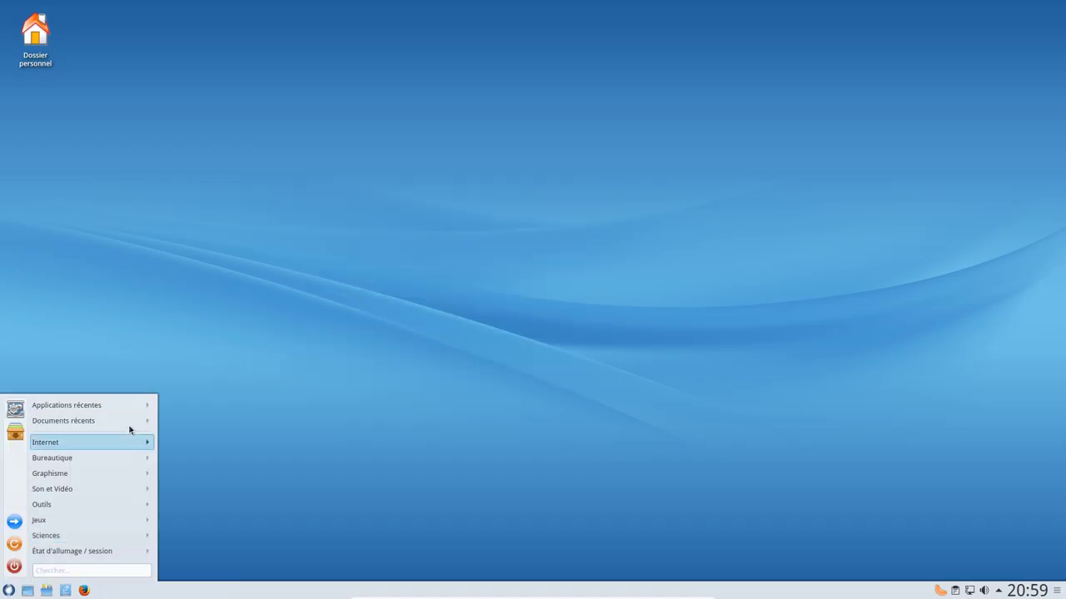
mouse_move(119, 467)
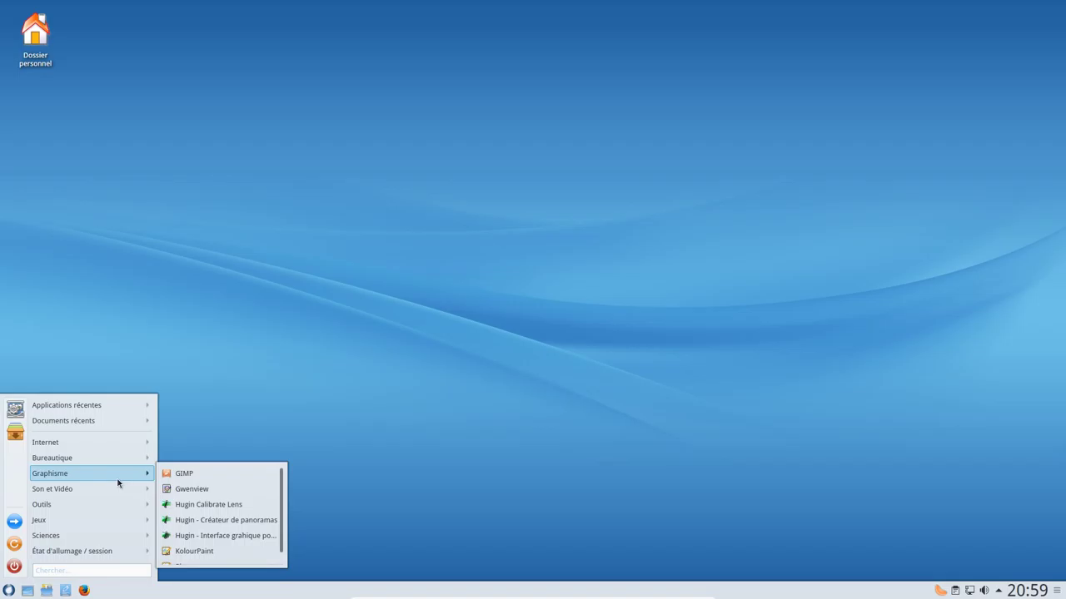
mouse_move(64, 503)
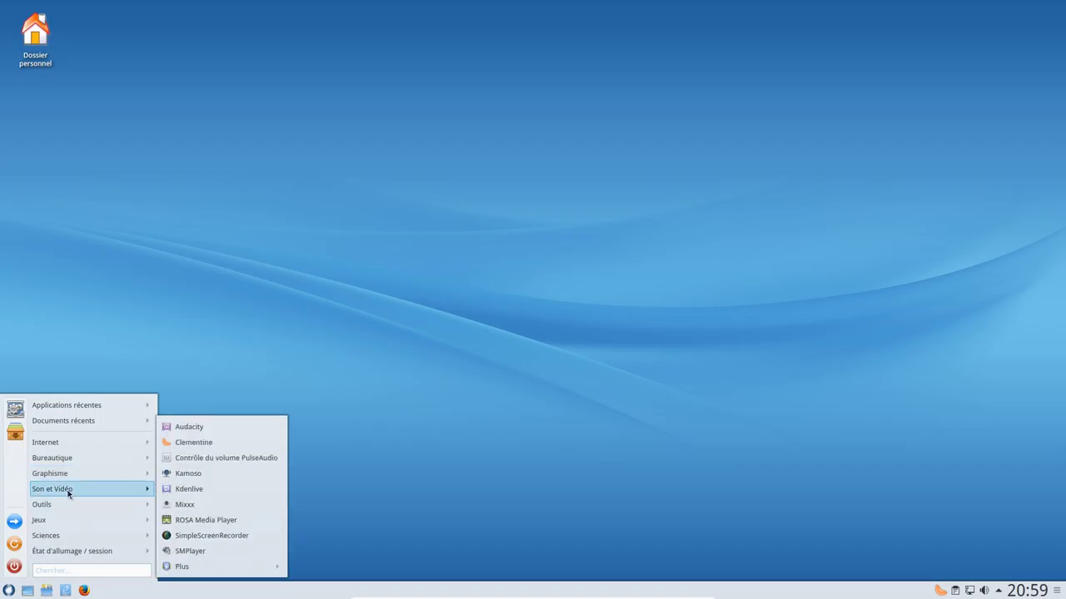
click(185, 505)
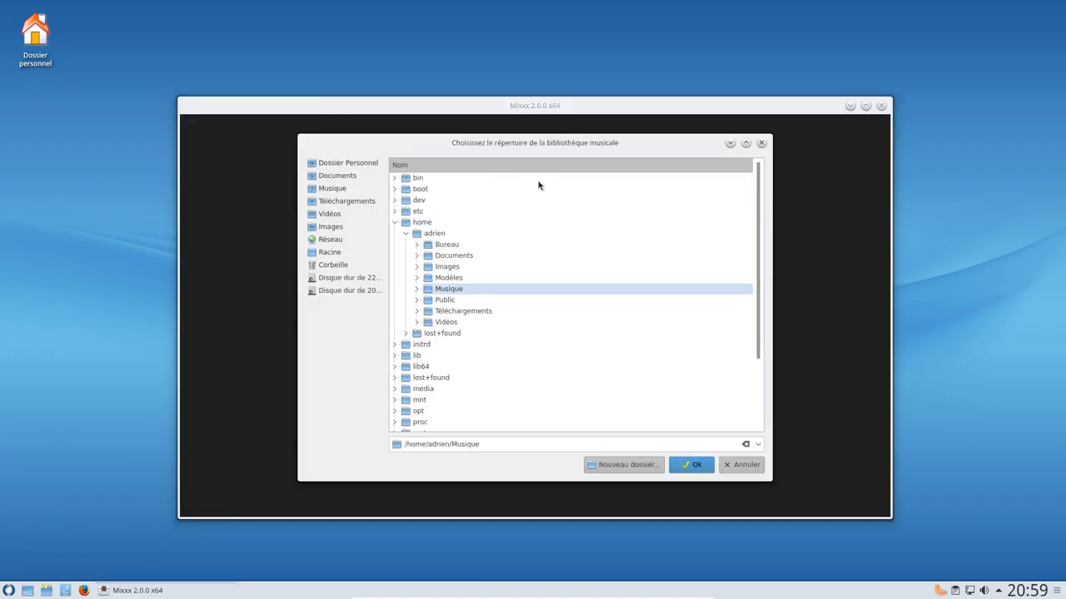
click(695, 469)
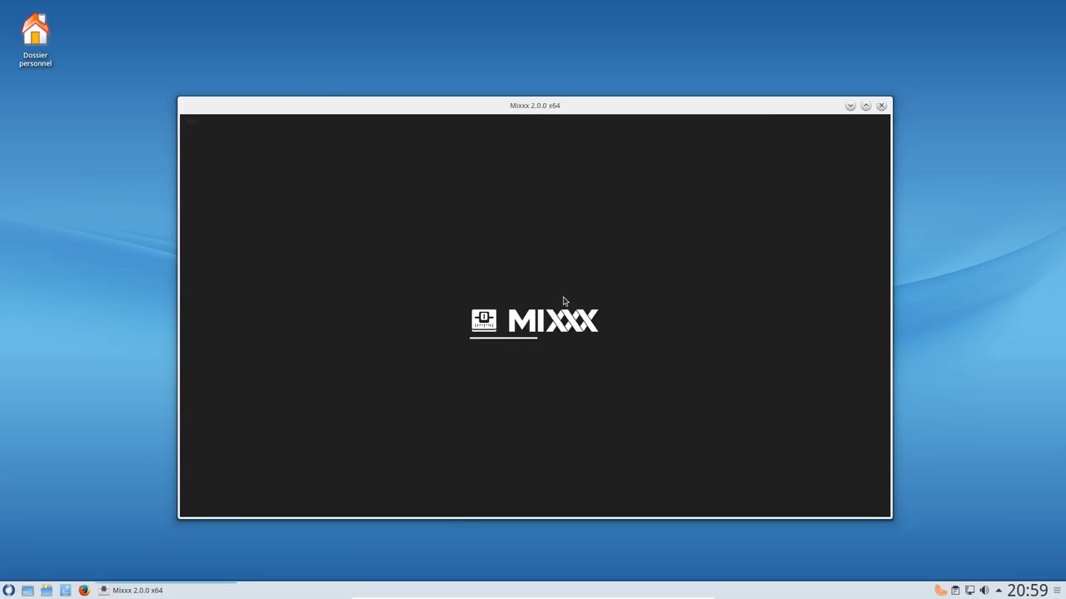
drag(467, 111, 537, 40)
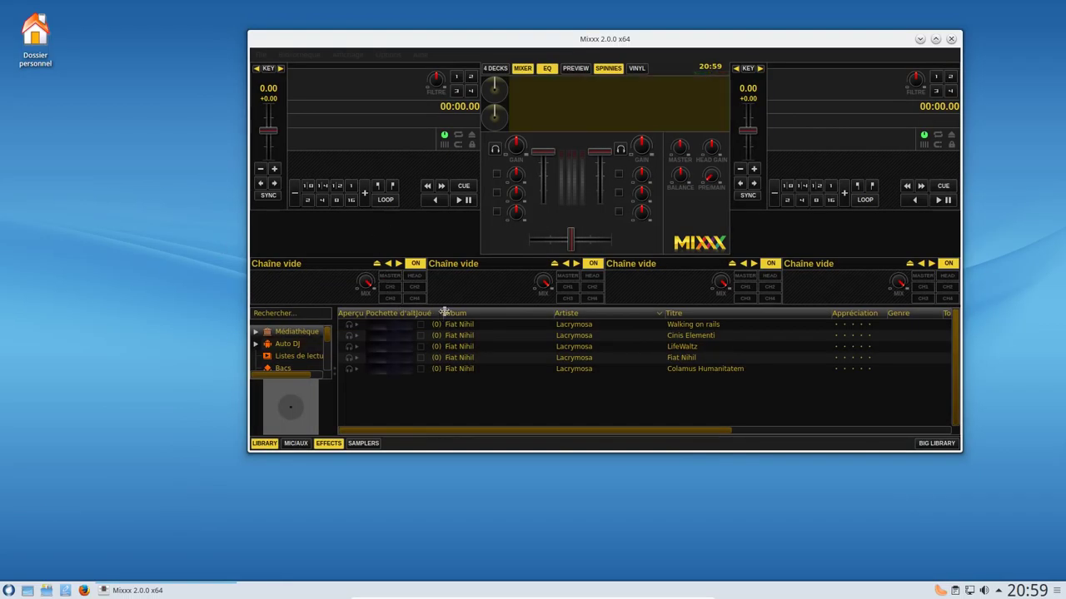
Load the track Cinis Elementi into deck 1 of Mixxx, and replace it there with Walking on rails
click(460, 333)
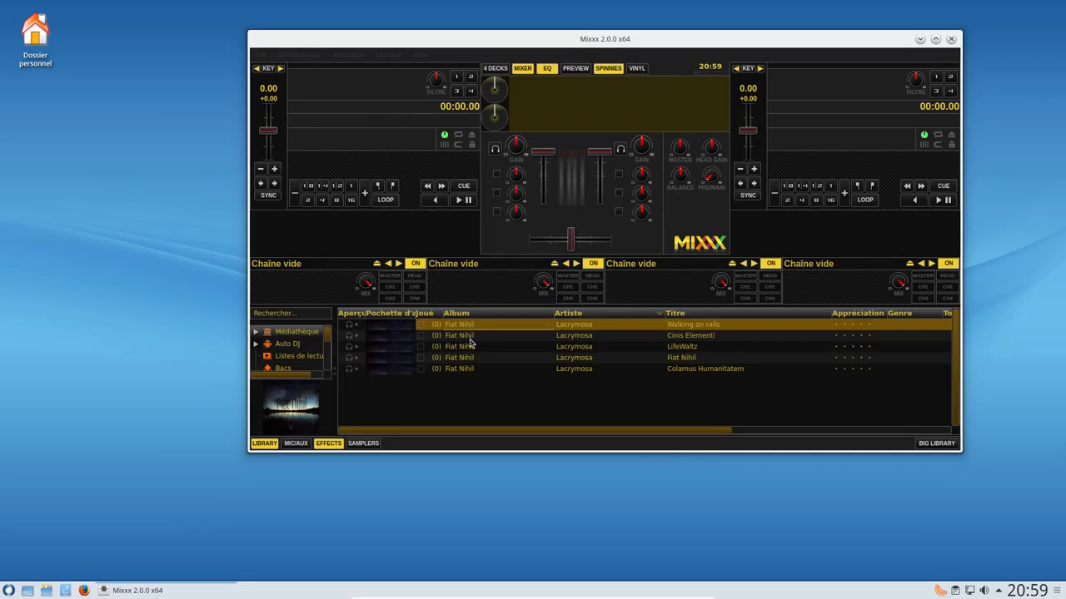
right_click(652, 338)
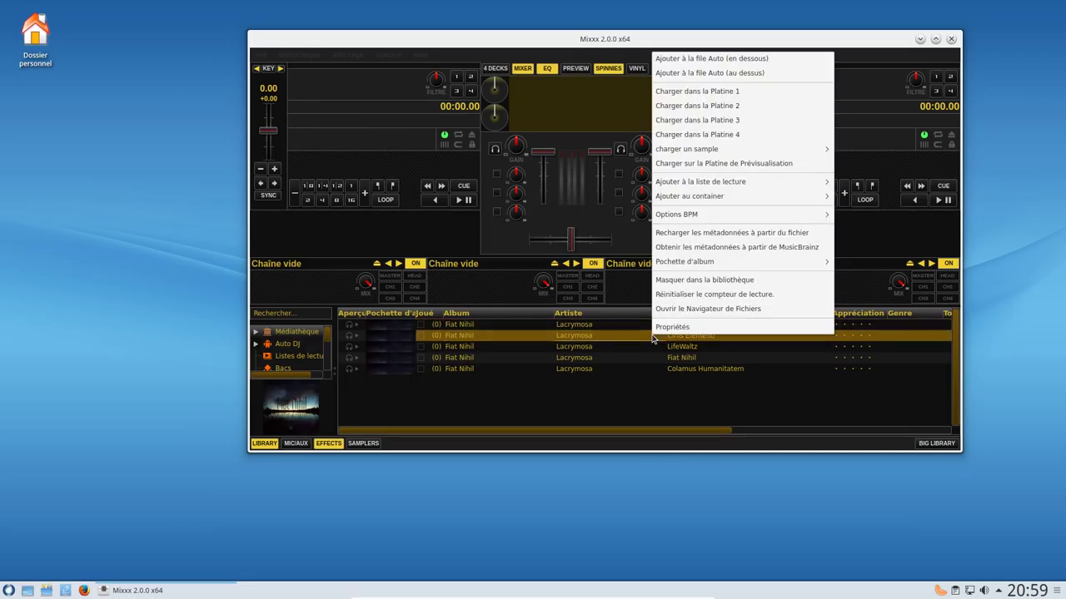
click(749, 93)
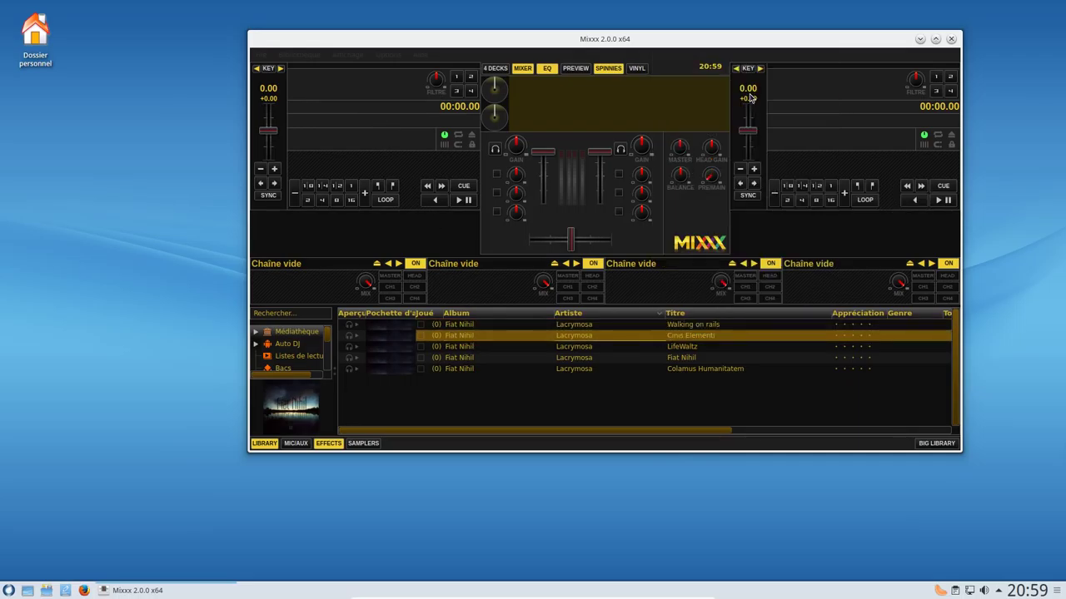
right_click(463, 327)
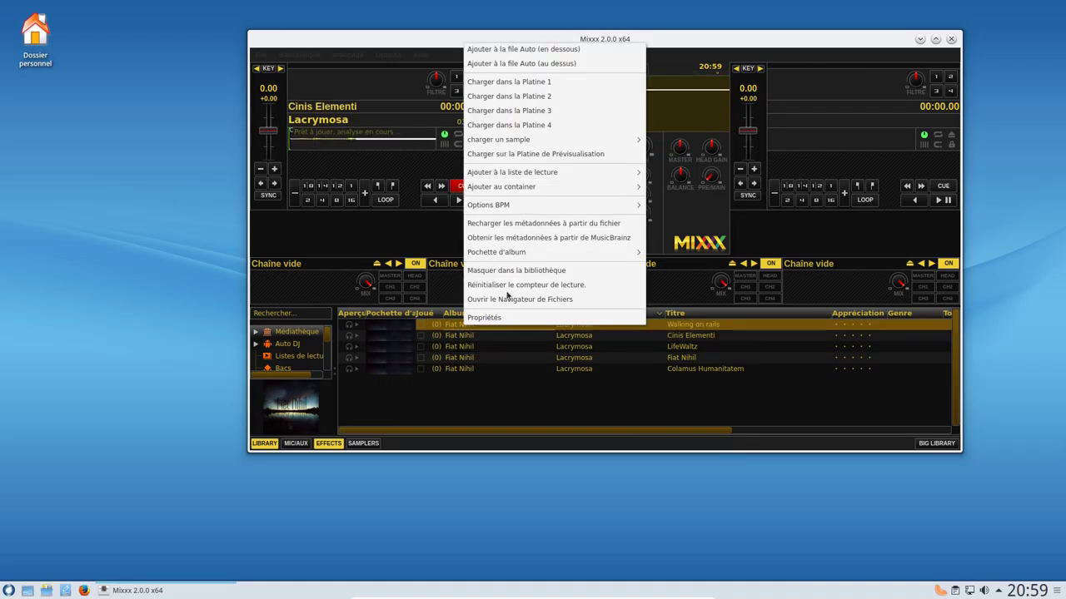
click(541, 78)
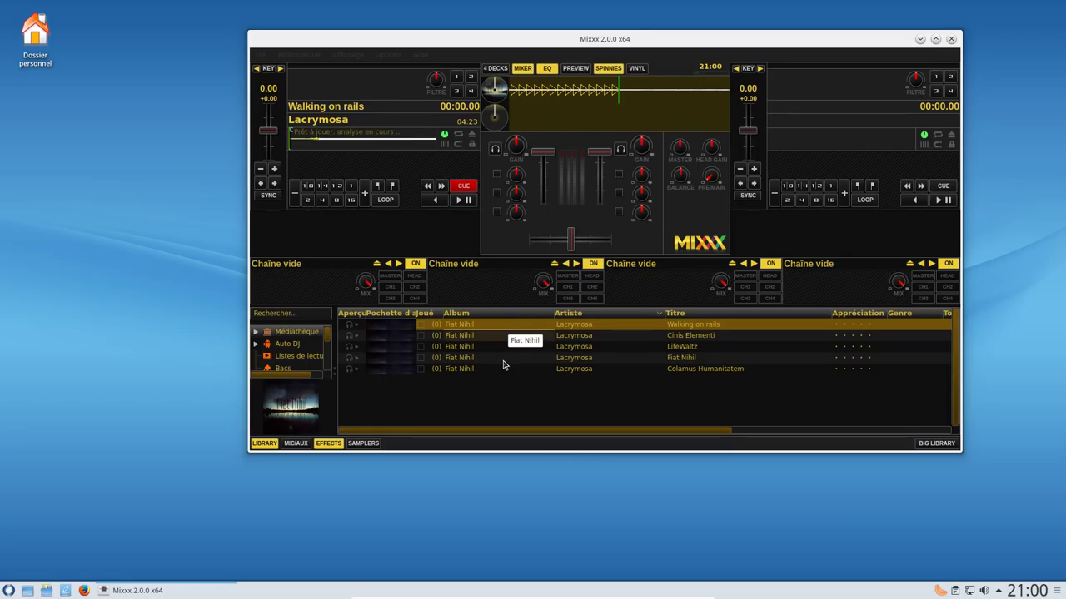
Try the four-deck layout in Mixxx, return to two decks, and close the program
click(496, 68)
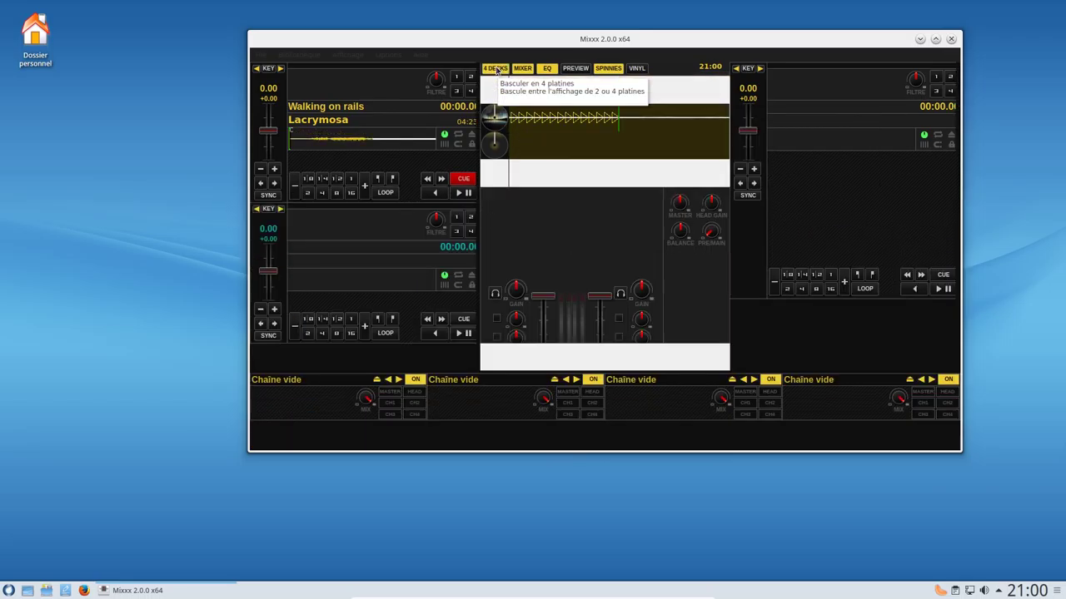
click(495, 69)
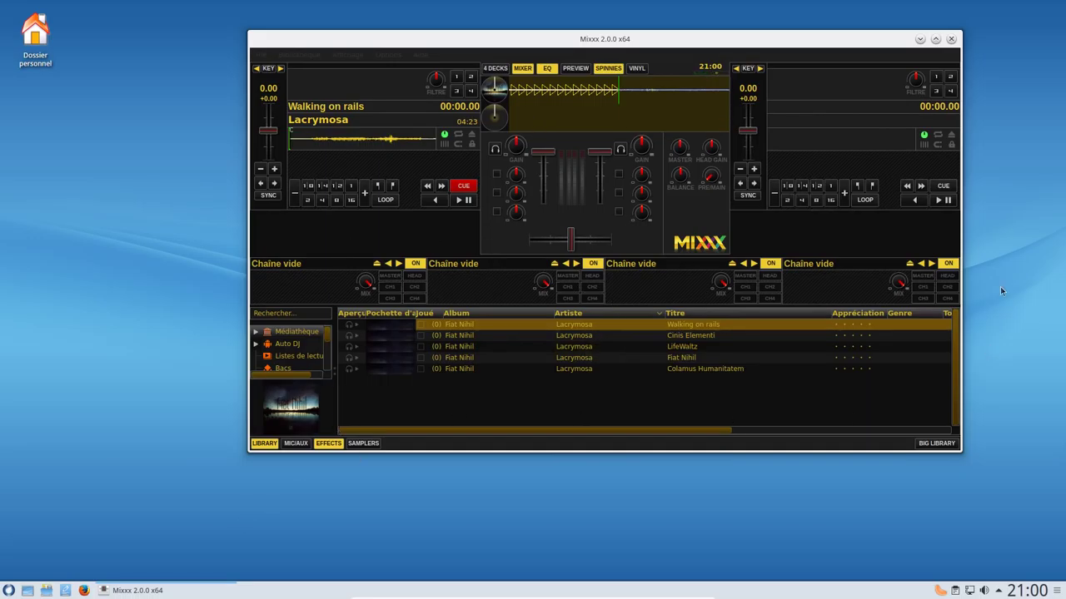
click(951, 39)
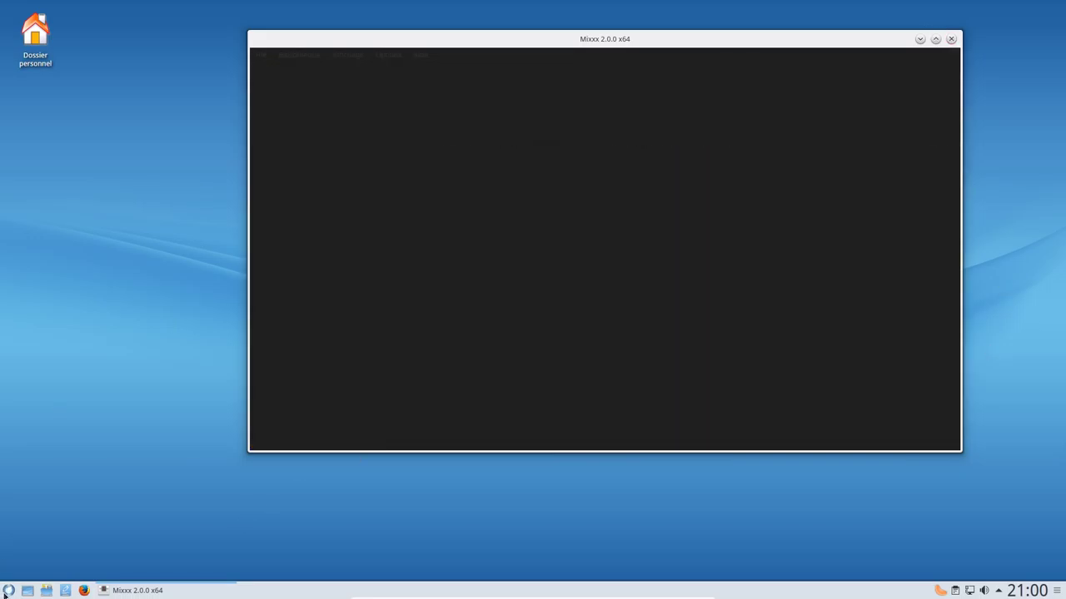
Browse the application categories, launch ROSA Image Writer from the system tools with the root password, and close it after viewing its window
click(9, 590)
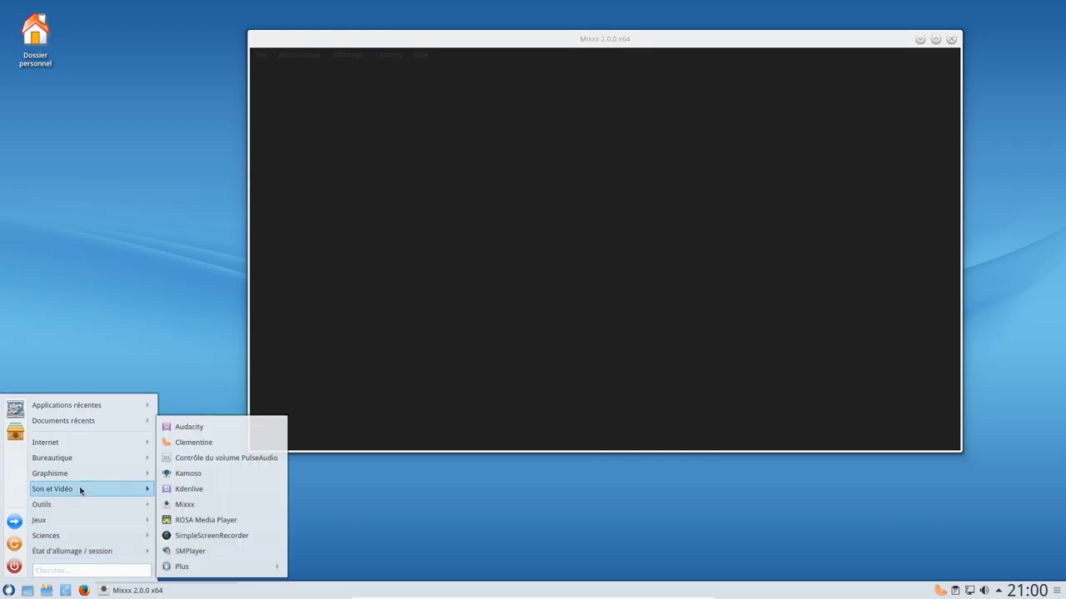
mouse_move(125, 493)
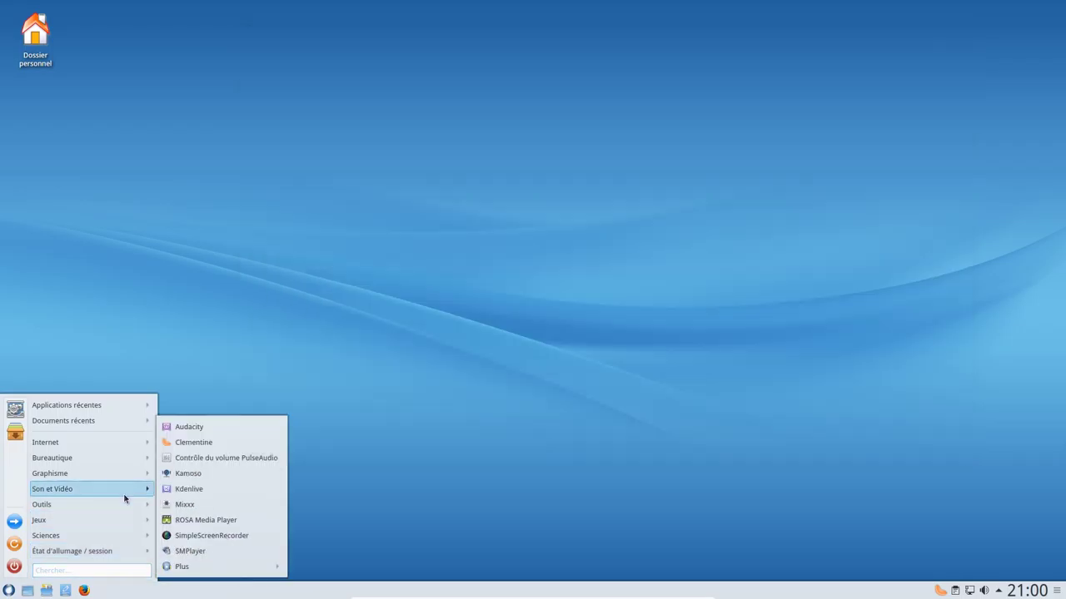
mouse_move(216, 574)
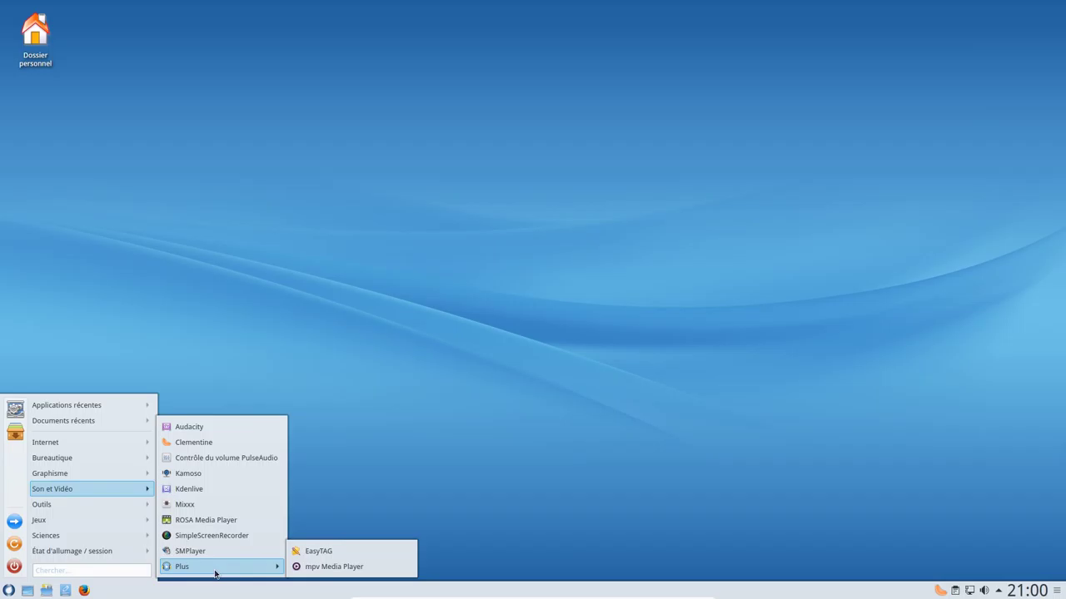
mouse_move(80, 529)
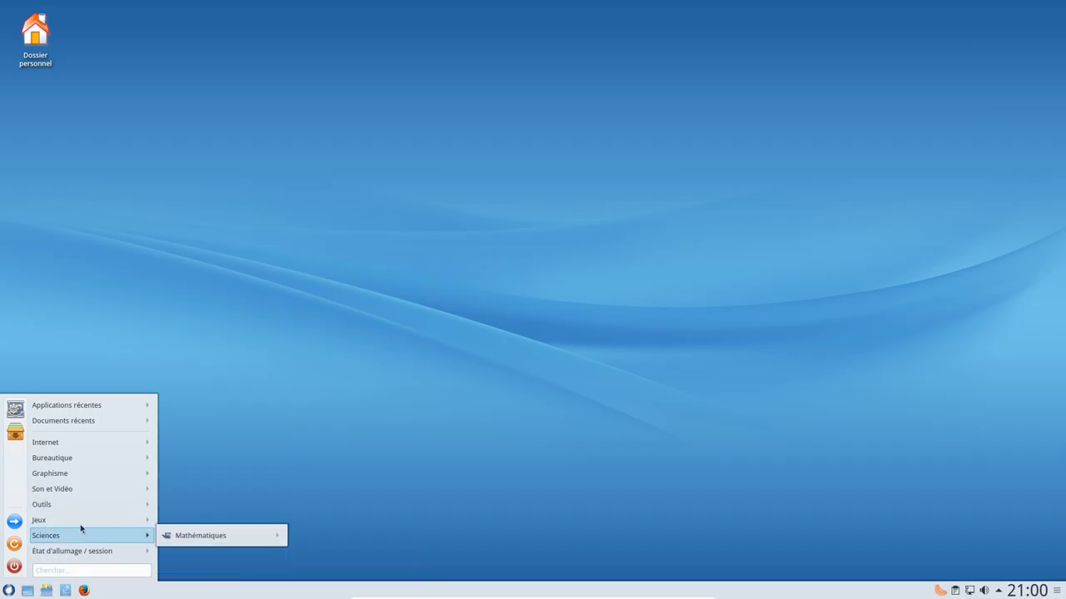
mouse_move(226, 457)
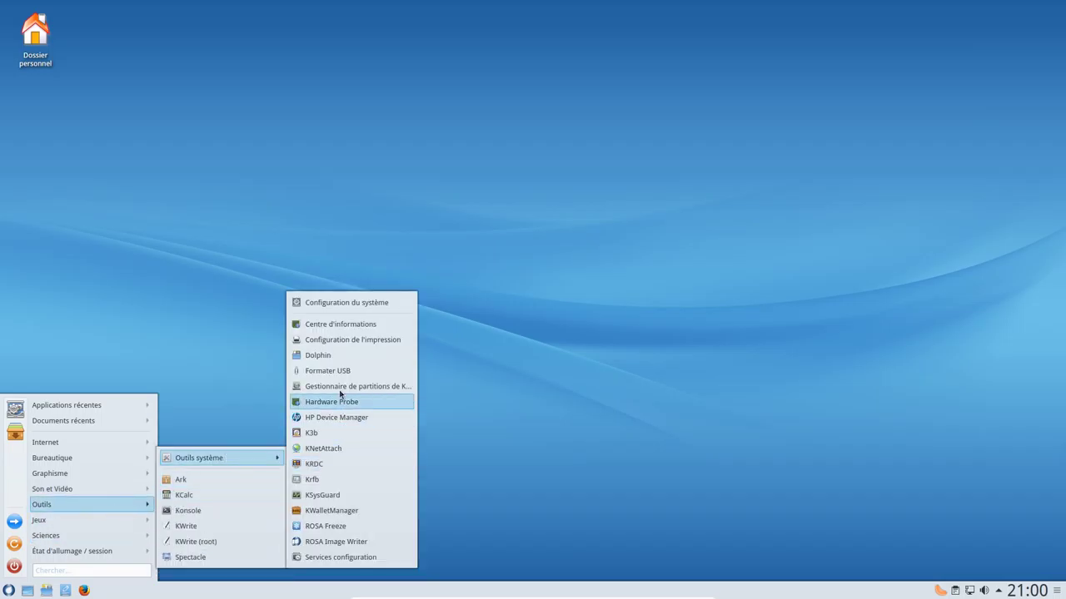
click(336, 542)
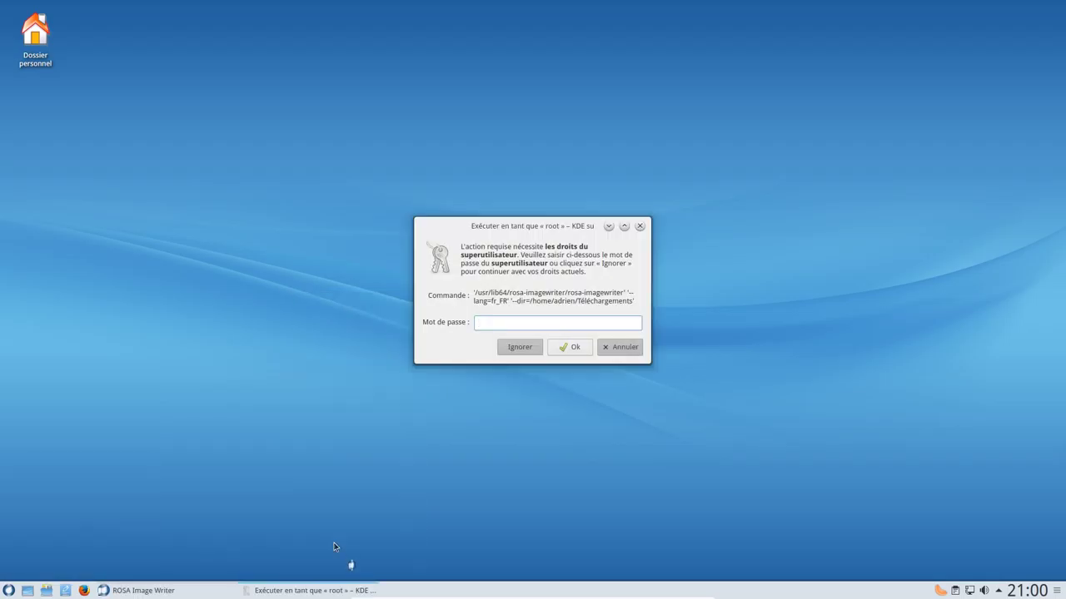
text(**********)
key(Return)
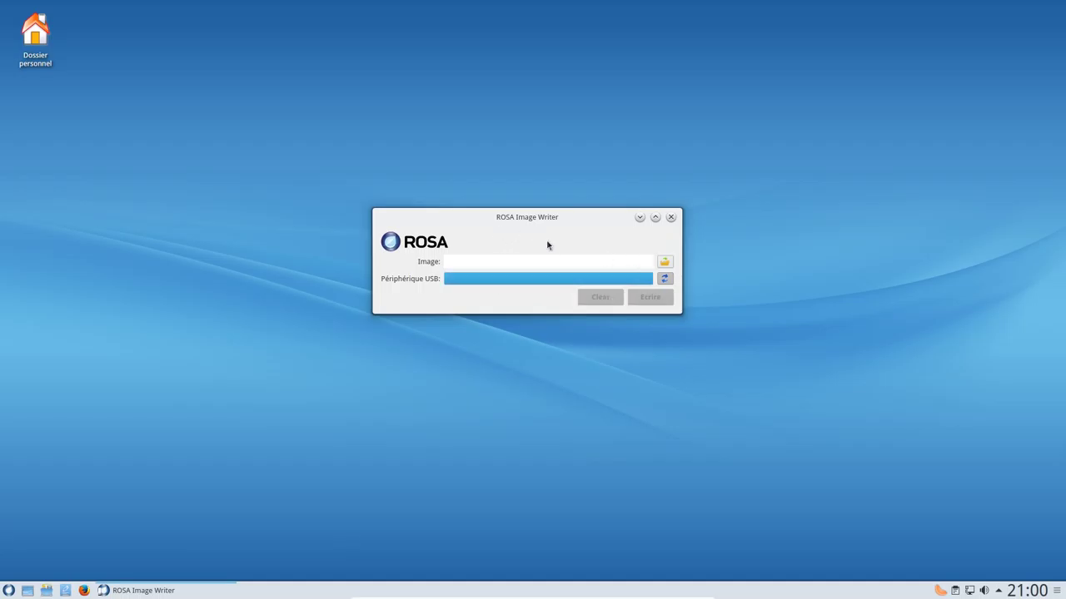
click(672, 217)
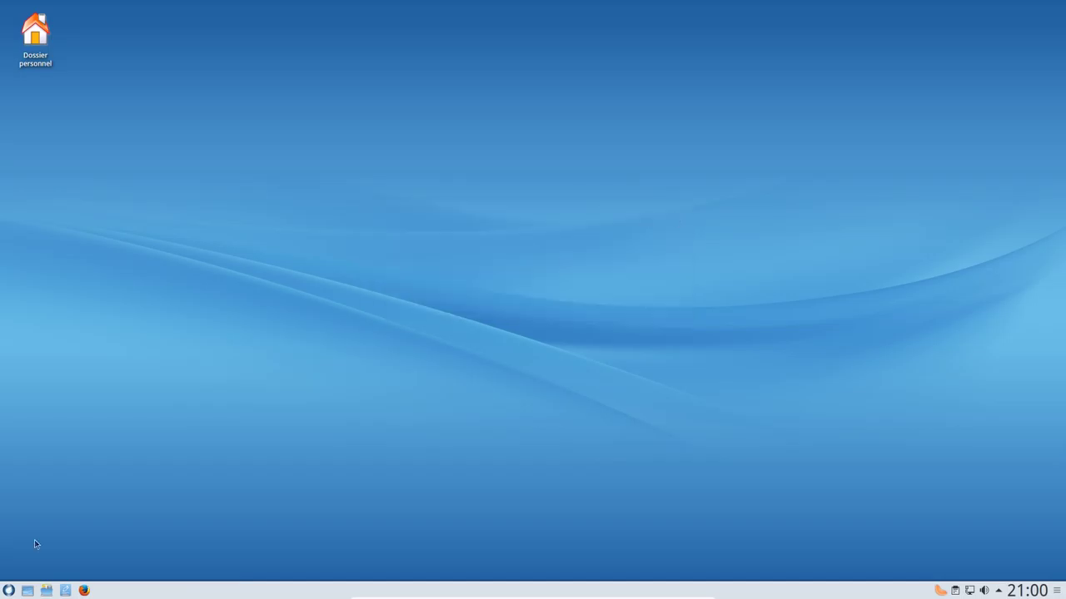
Restart the system, boot ROSA Desktop Fresh R9, and log back in to the Plasma session with the account password
click(7, 591)
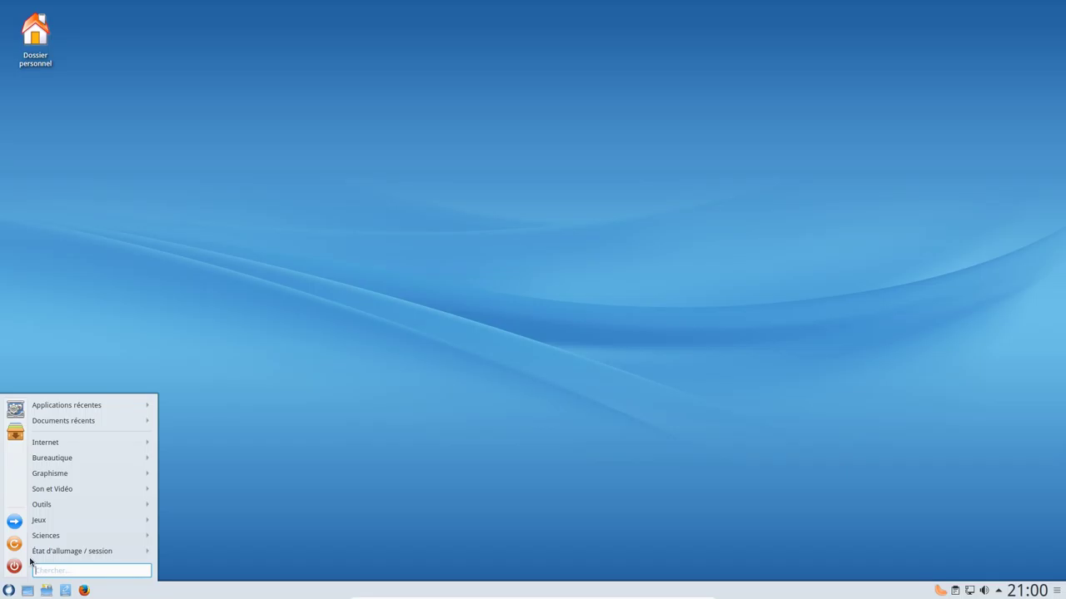
mouse_move(83, 534)
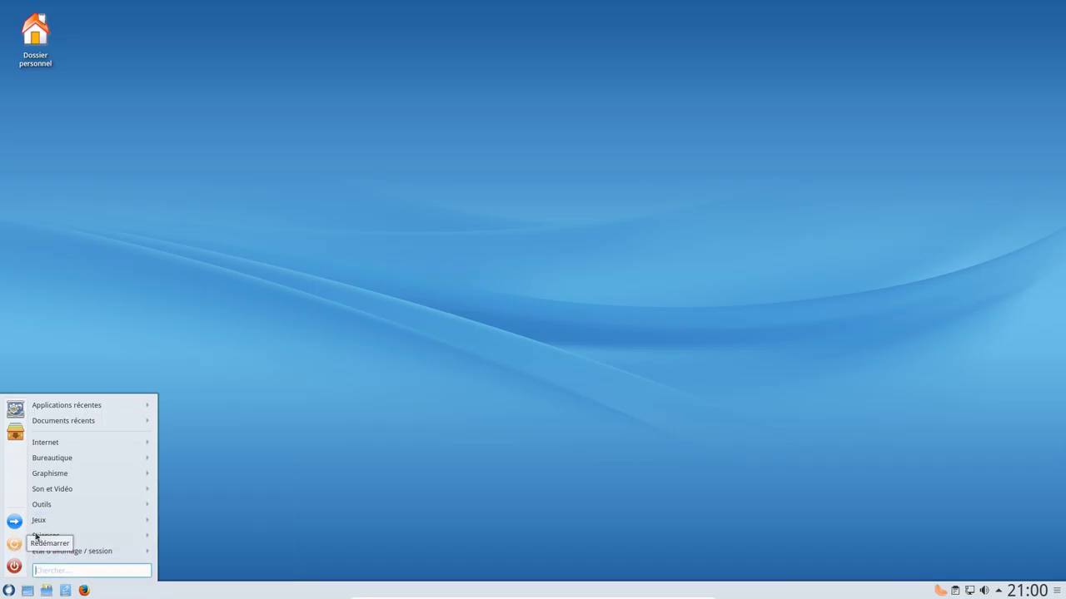
click(400, 376)
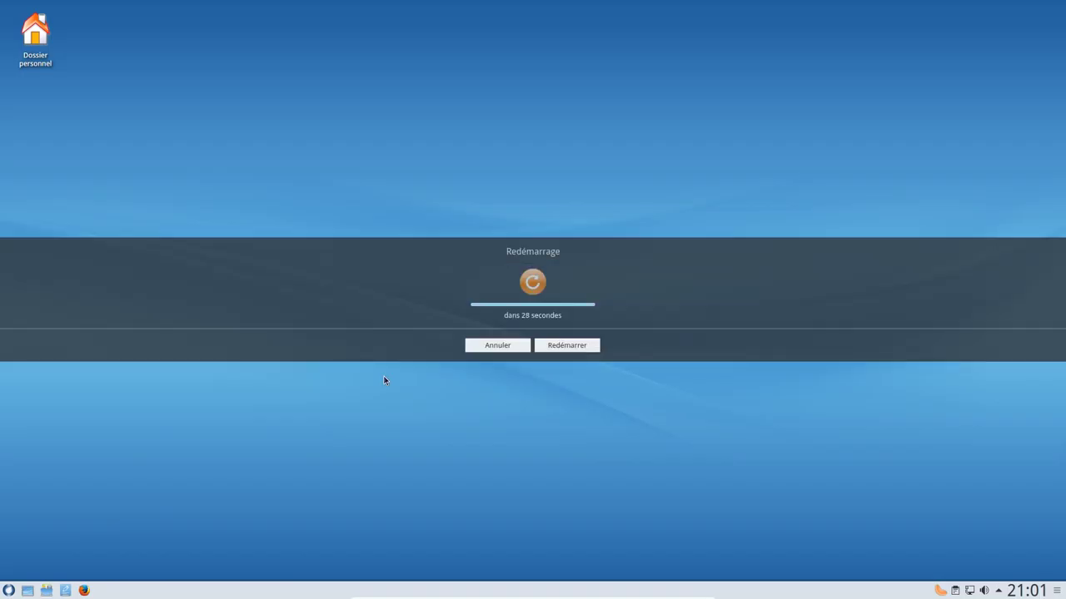
key(Escape)
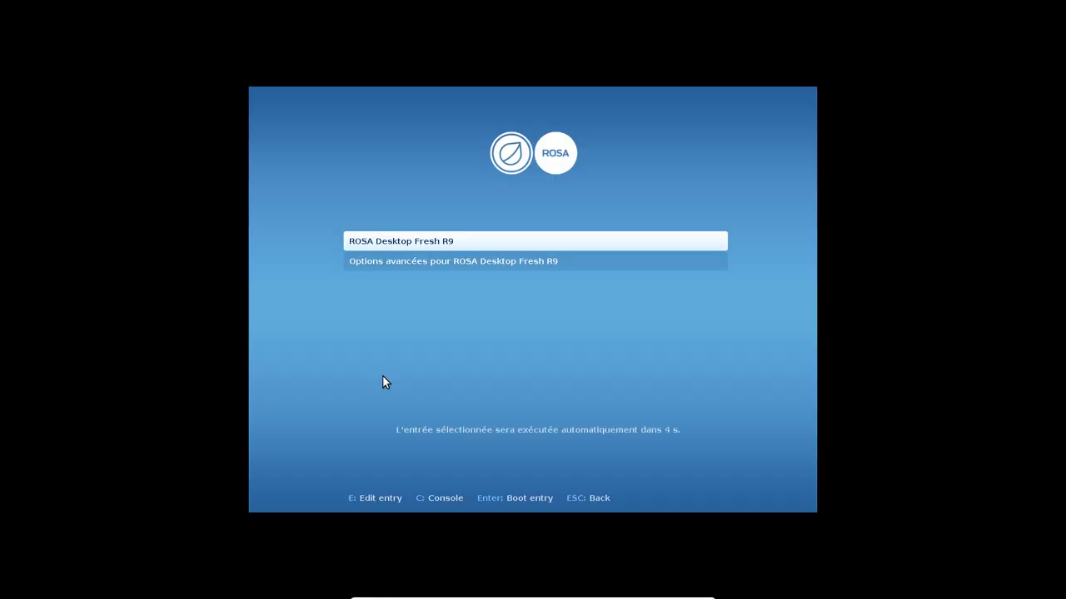
key(Return)
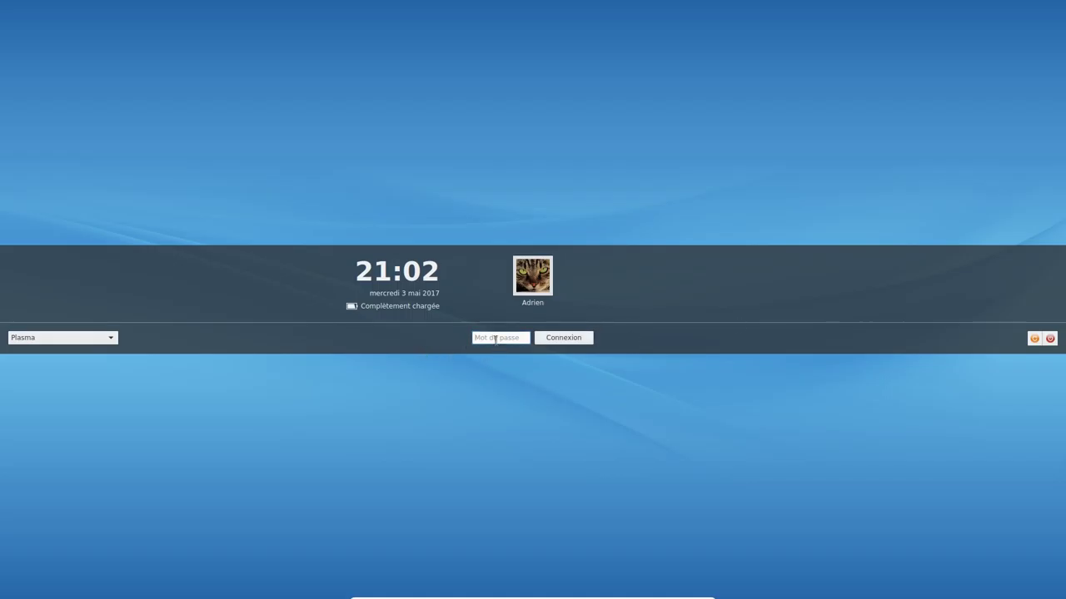
text(********)
key(Return)
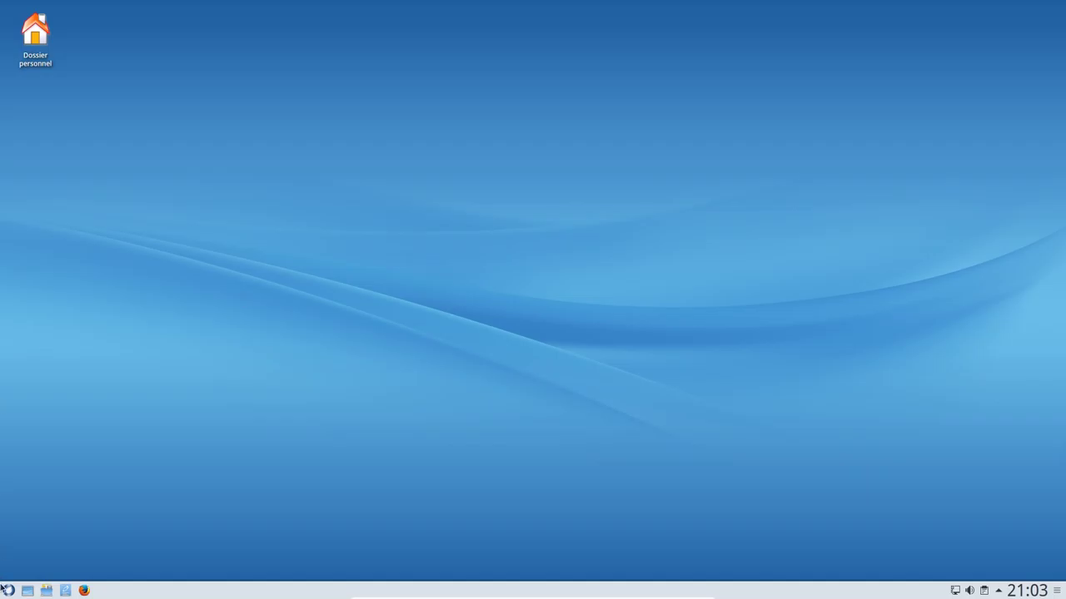
Search the applications for "konsole" and launch the Konsole terminal
click(8, 591)
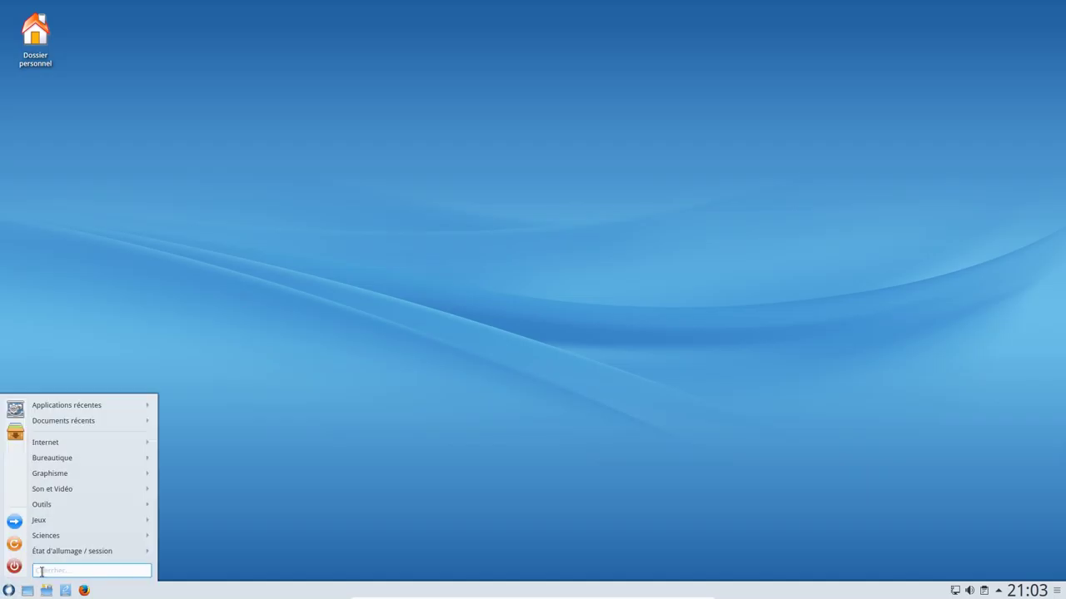
text(konsole)
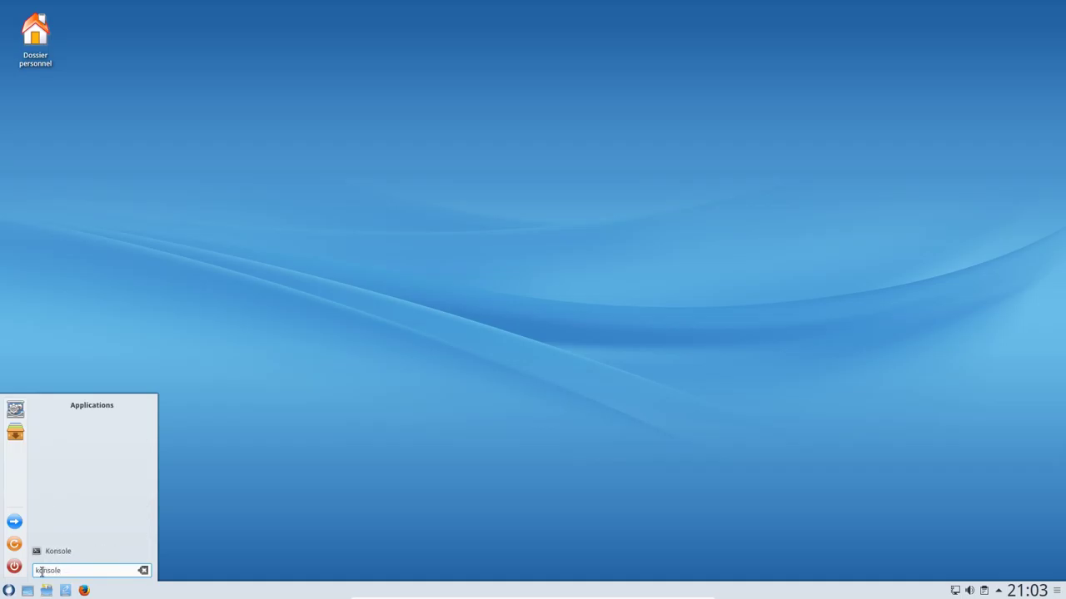
click(58, 552)
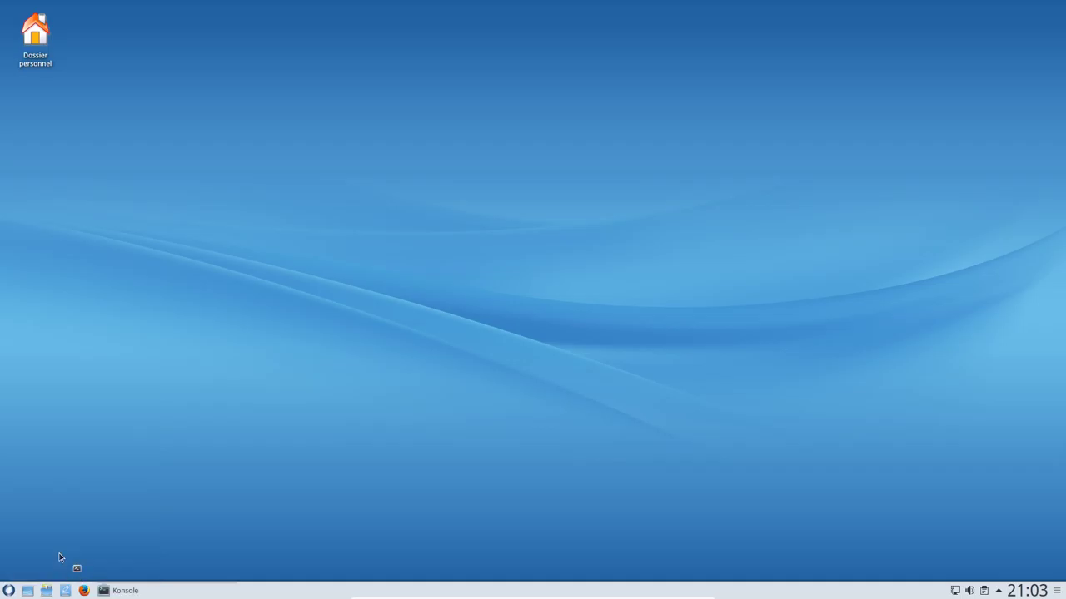
Enlarge the terminal text, inspect the running processes and memory use with htop, and quit it
key(ctrl+plus)
key(ctrl+plus)
key(ctrl+plus)
key(ctrl+plus)
key(ctrl+plus)
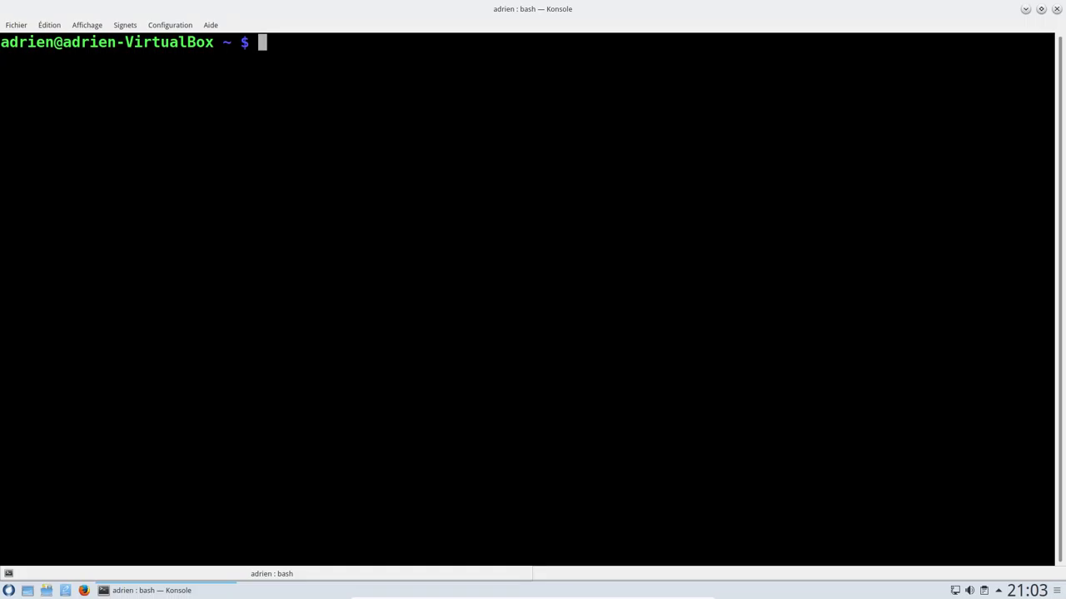
text(htop)
key(Return)
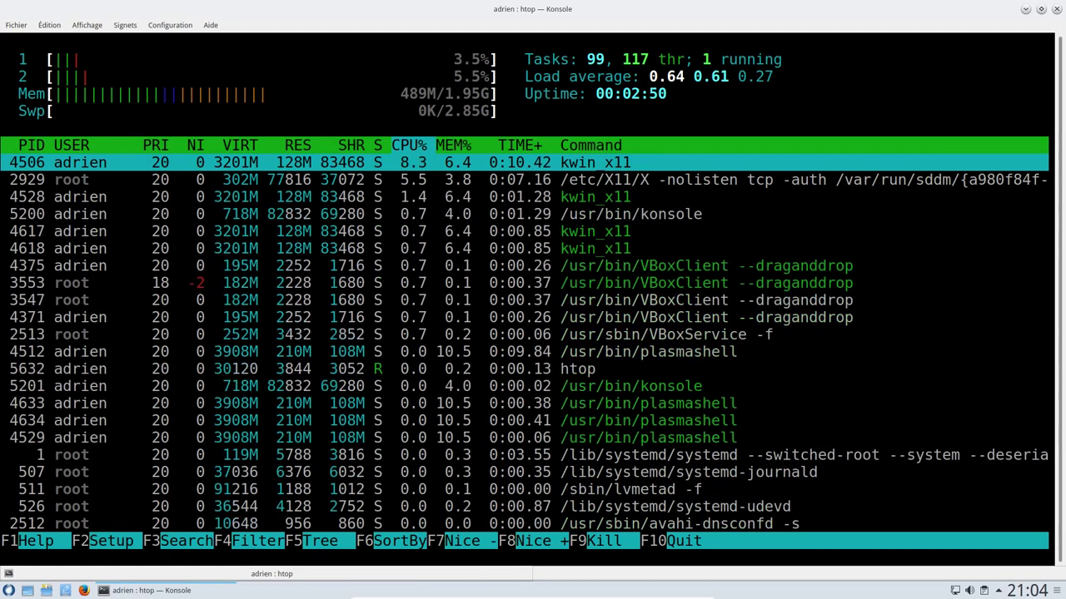
key(q)
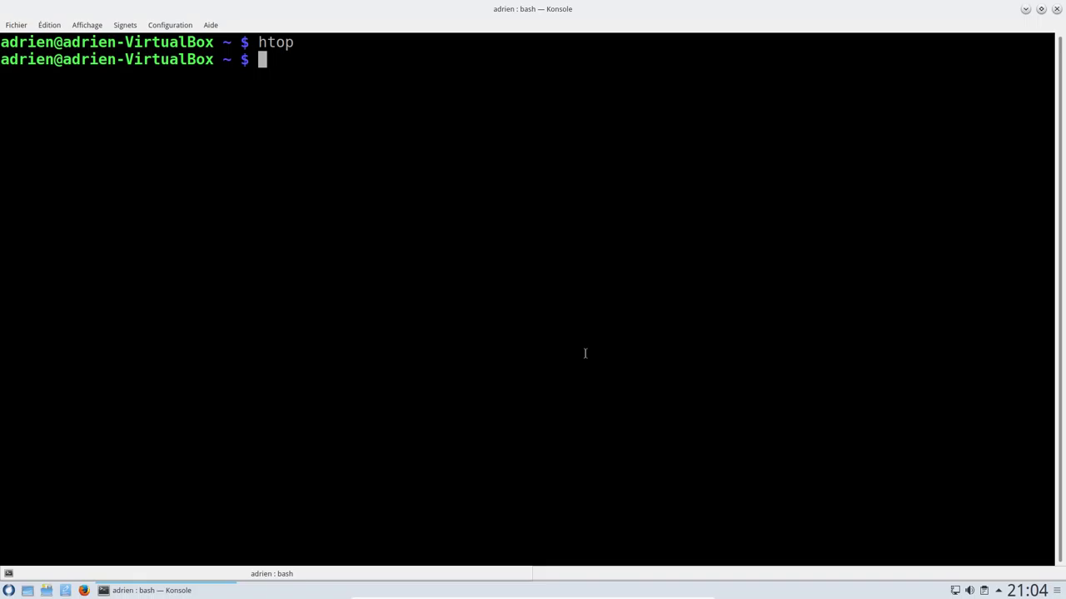
List the file systems' disk usage with df -h and close the terminal
text(df -h)
key(Return)
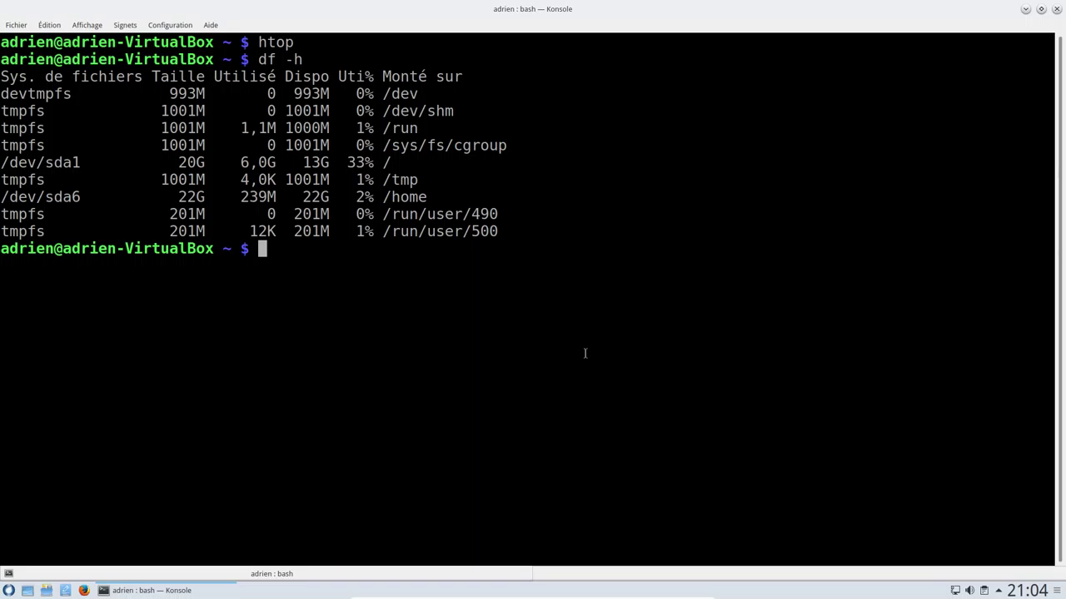
click(1057, 9)
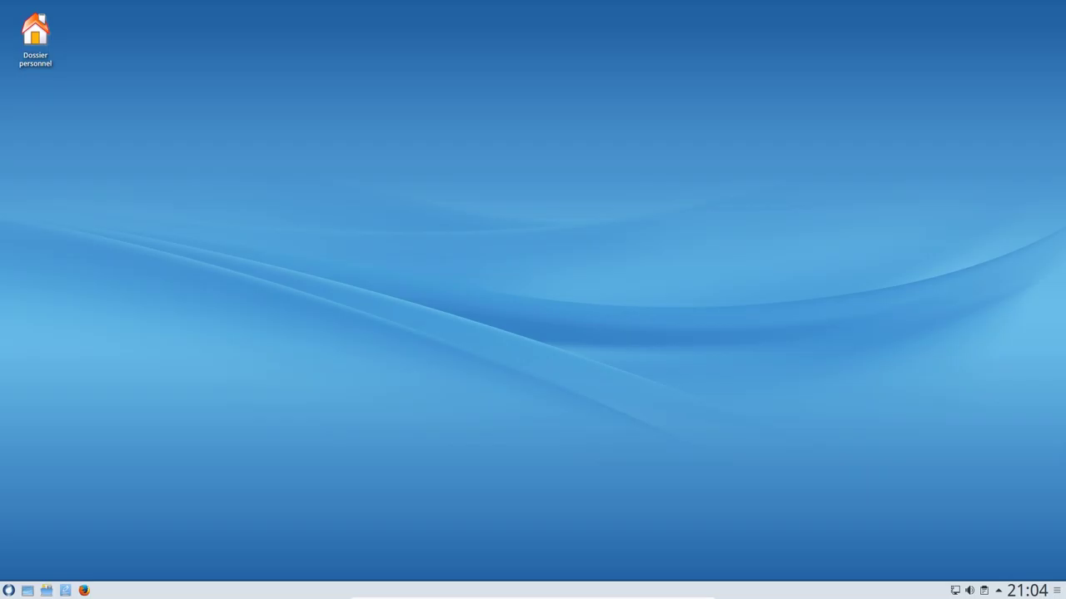
Shut down the ROSA system and move the host's file manager window off the visible desktop
click(8, 591)
key(Escape)
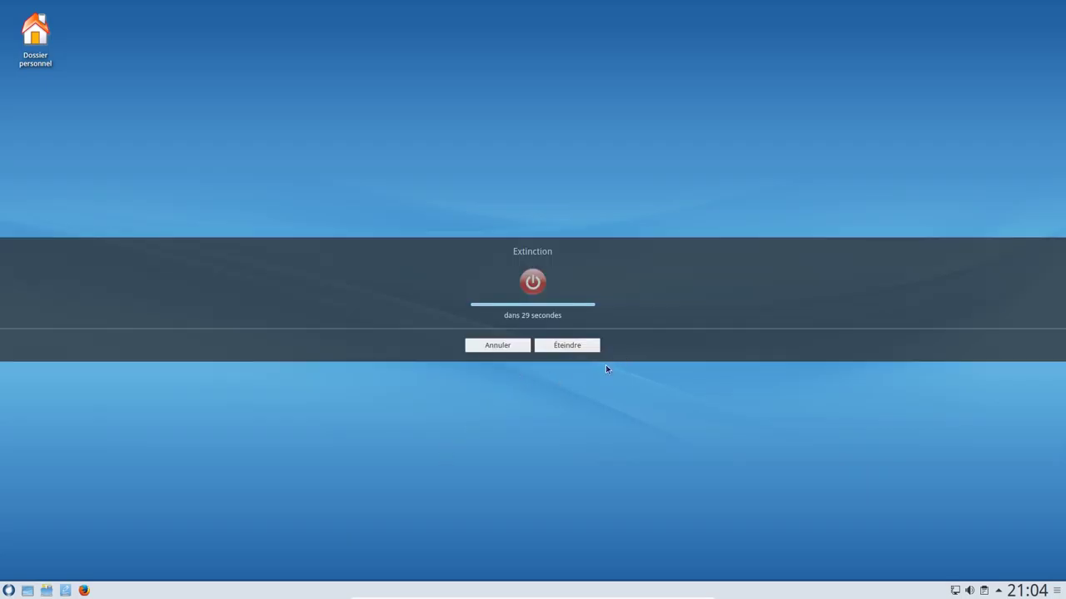
click(530, 285)
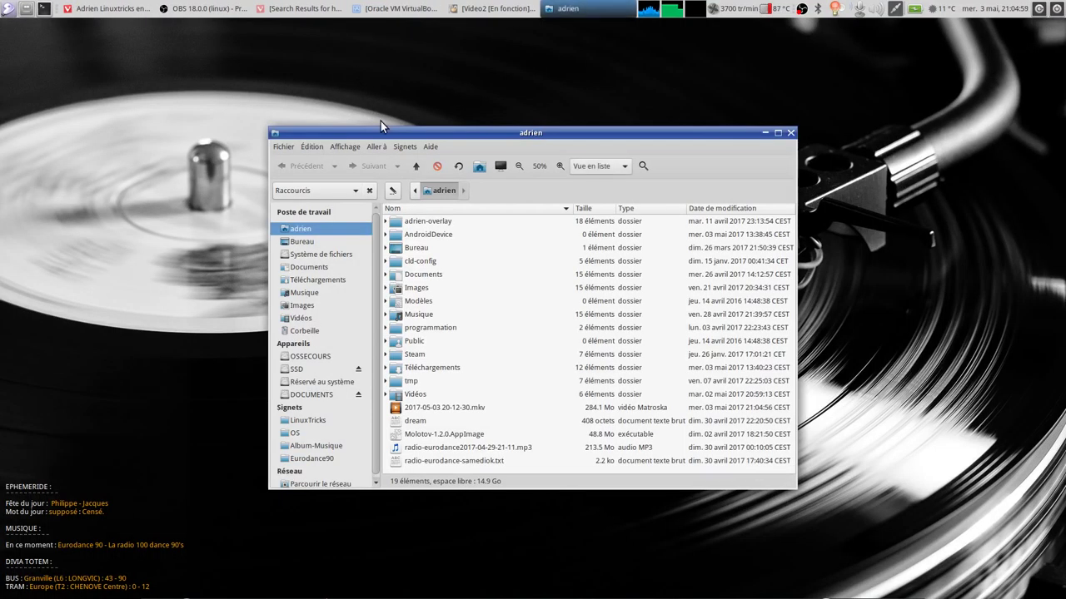
drag(385, 121, 1064, 134)
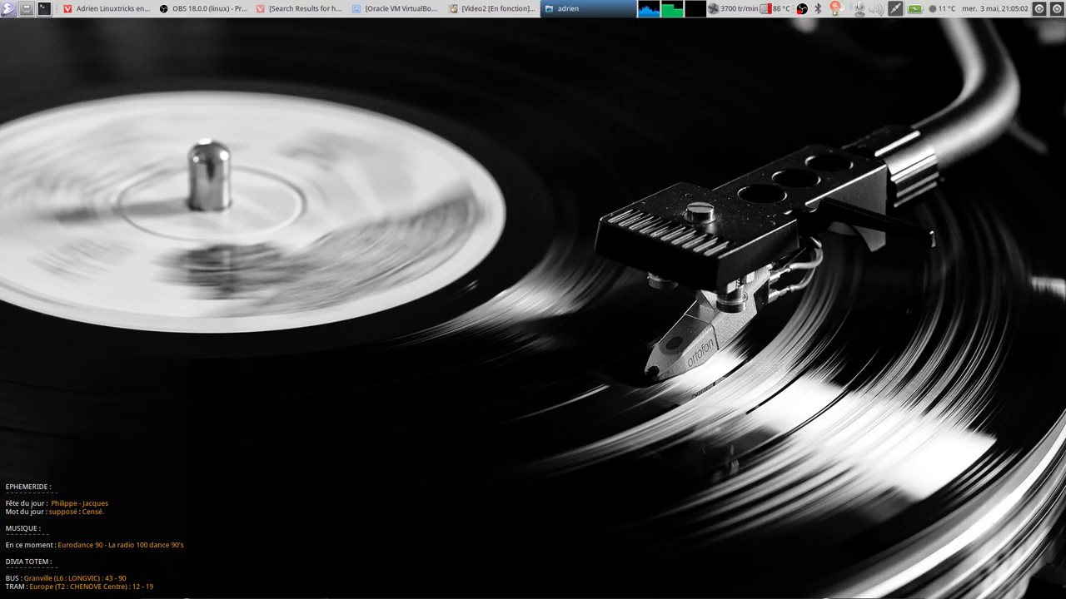
key(Return)
key(Return)
key(Return)
key(Return)
key(Return)
key(ctrl+alt+t)
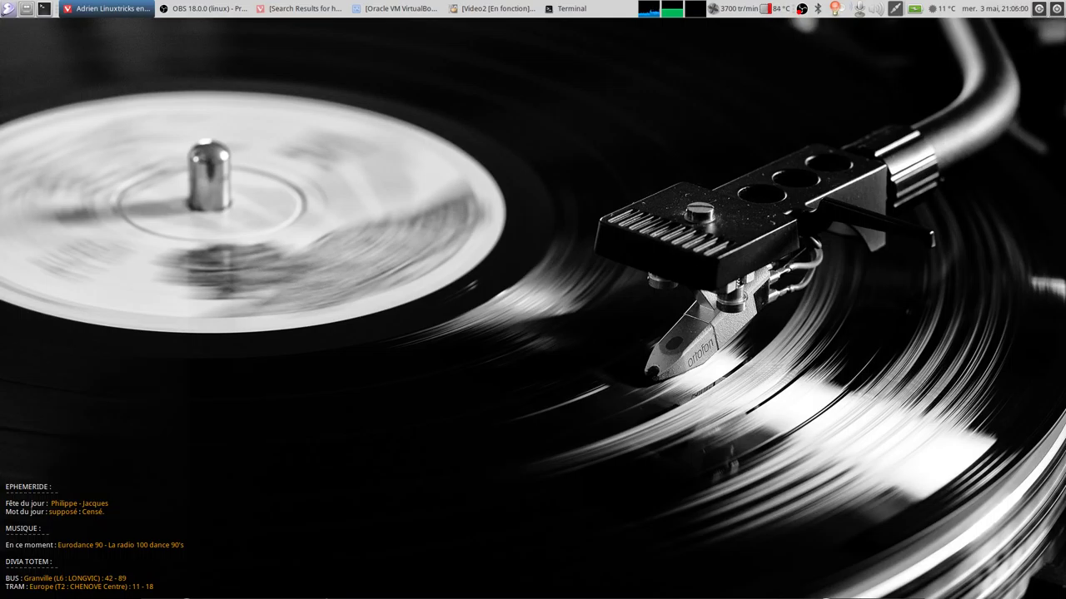
key(alt+Tab)
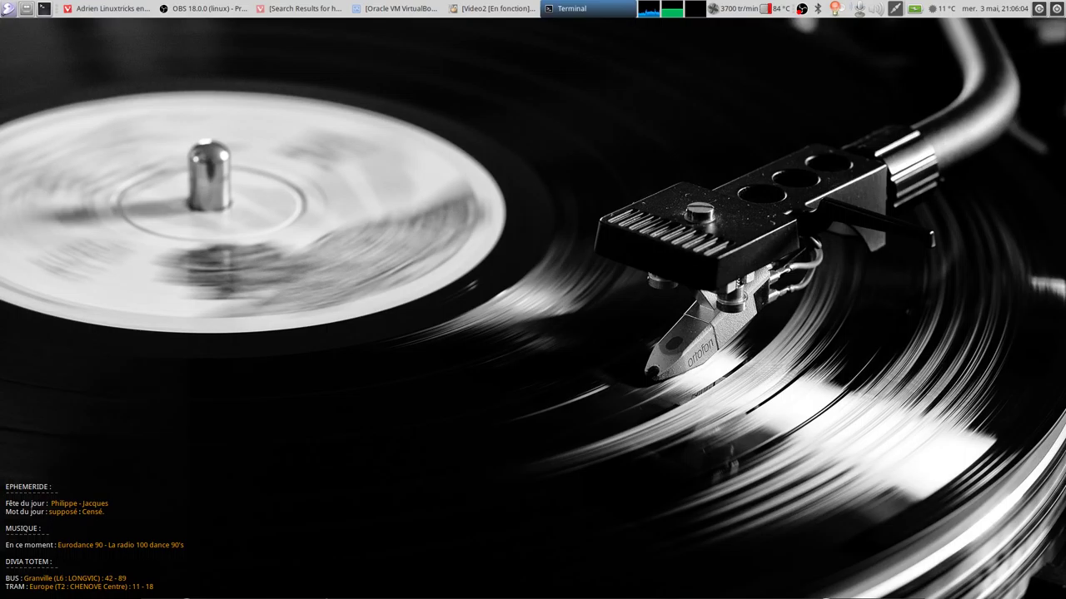
key(alt+Tab)
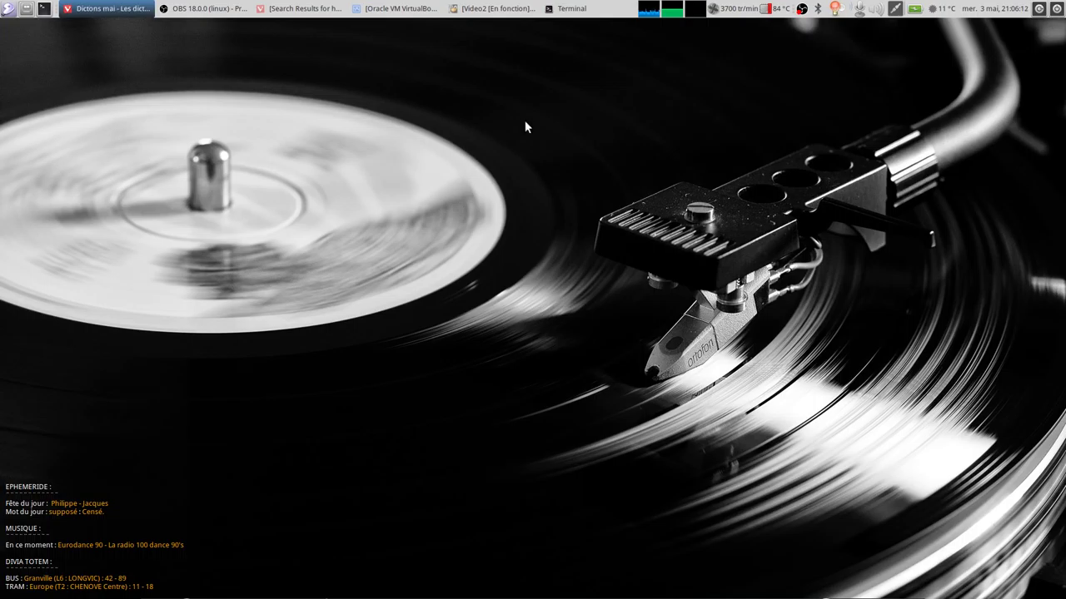
Switch to the YouTube live stream page, go back to the earliest chat messages, and highlight the question "quand as-tu commencé linux??"
click(290, 10)
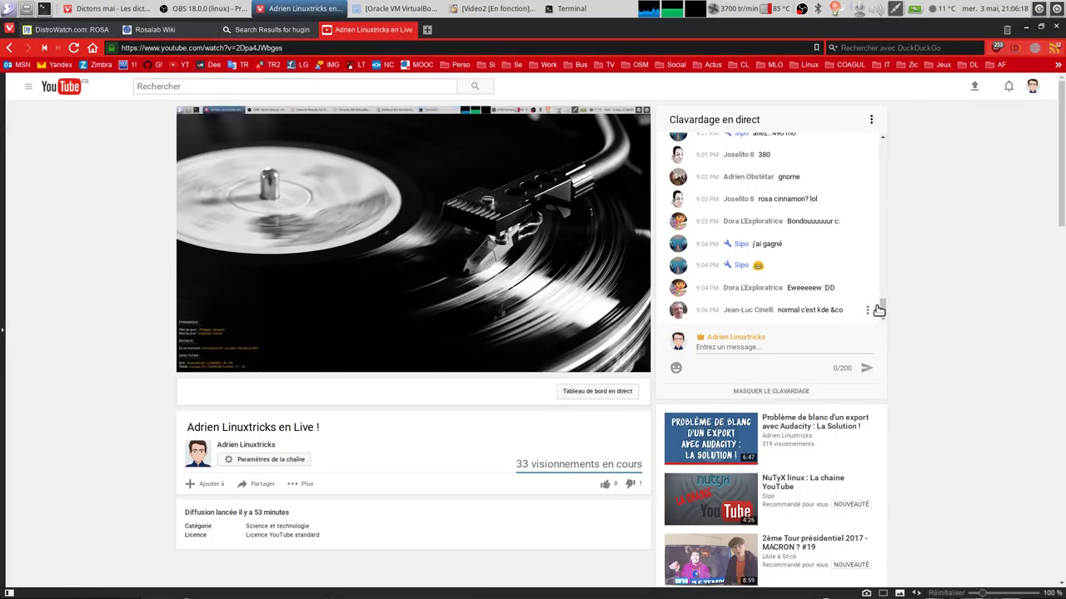
drag(881, 306, 892, 140)
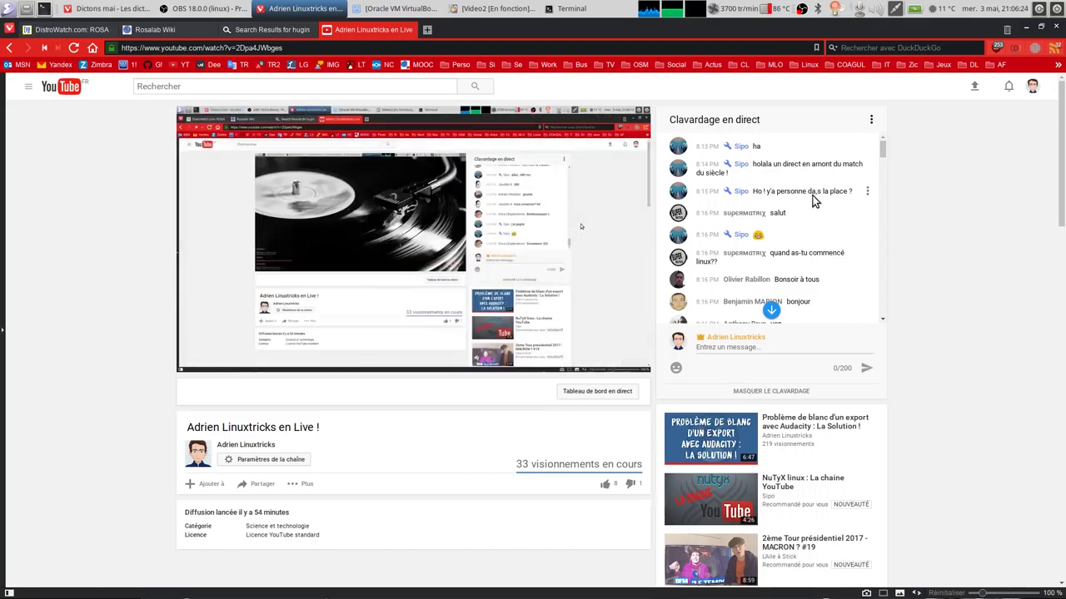
scroll(805, 223, down, 1)
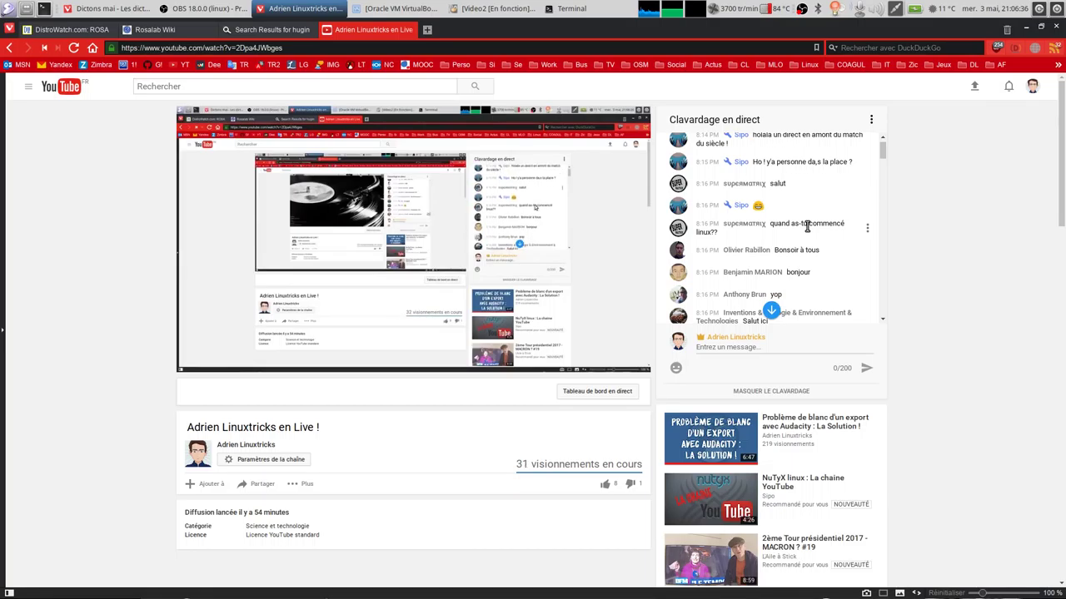
key(alt+Tab)
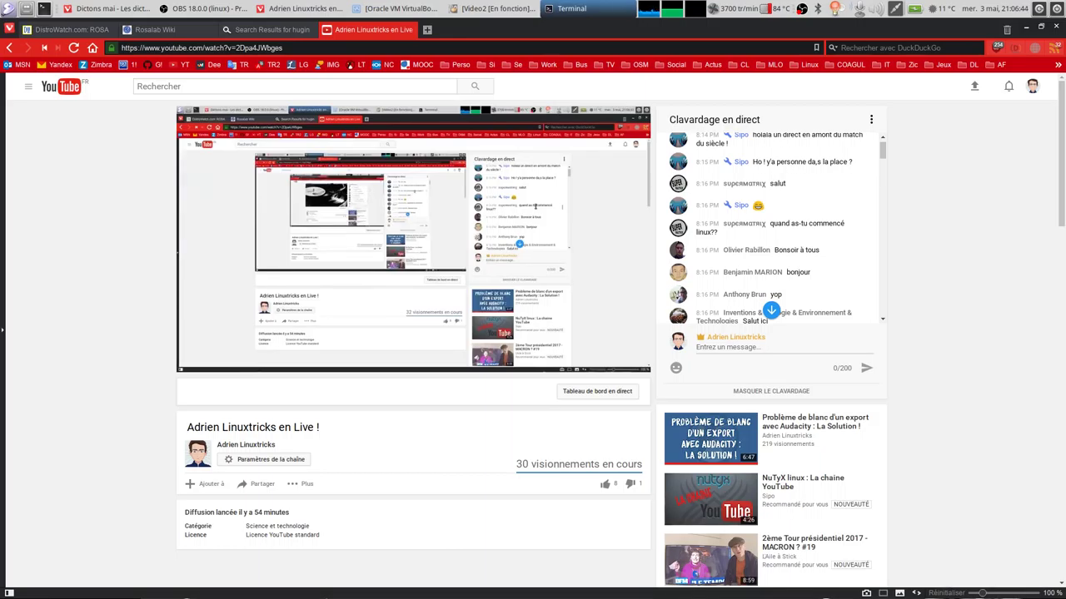
key(alt+Tab)
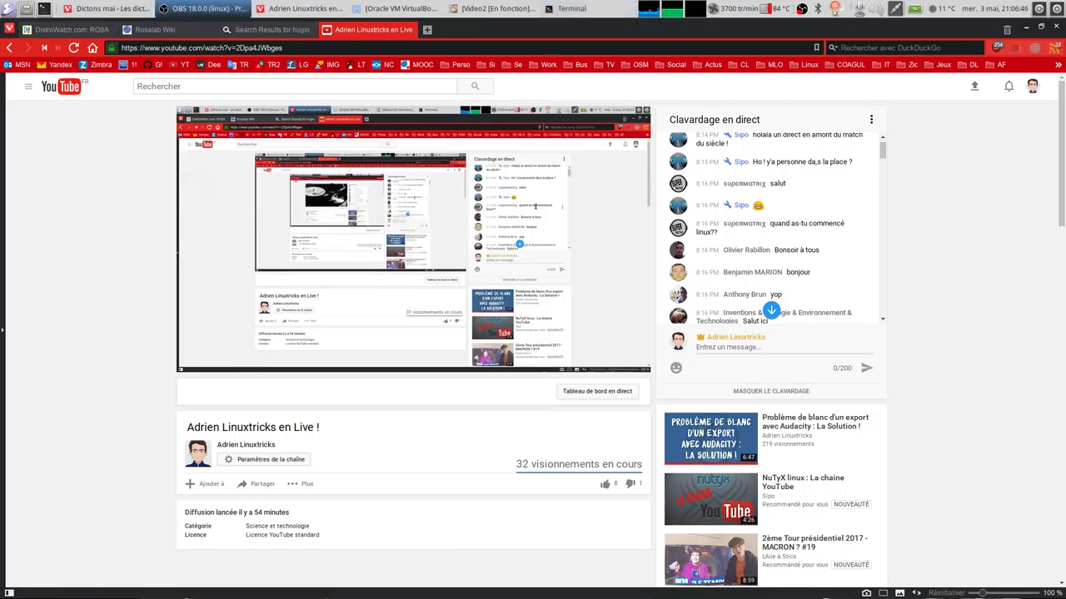
key(alt+Tab)
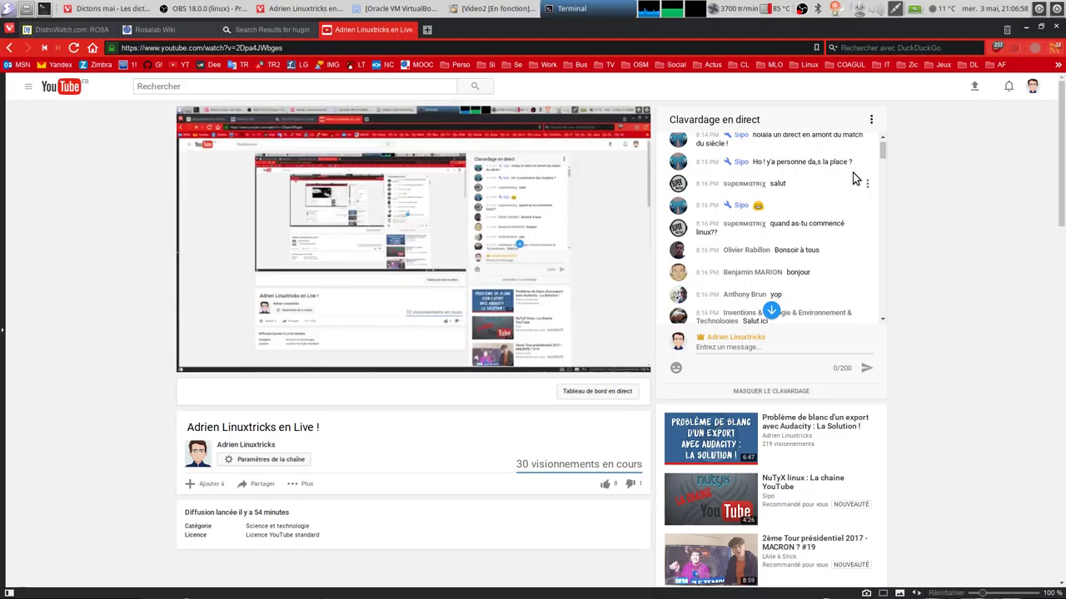
triple_click(770, 230)
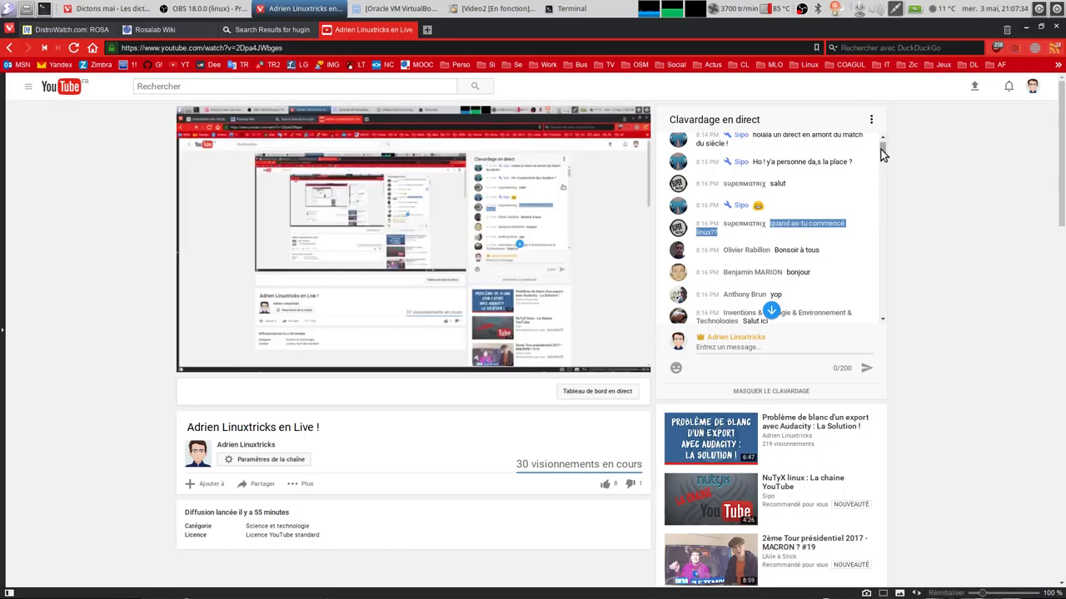
Check the latest live chat messages, return to the early ones, and read on through the 8:17 PM and 8:18 PM messages
drag(882, 149, 884, 326)
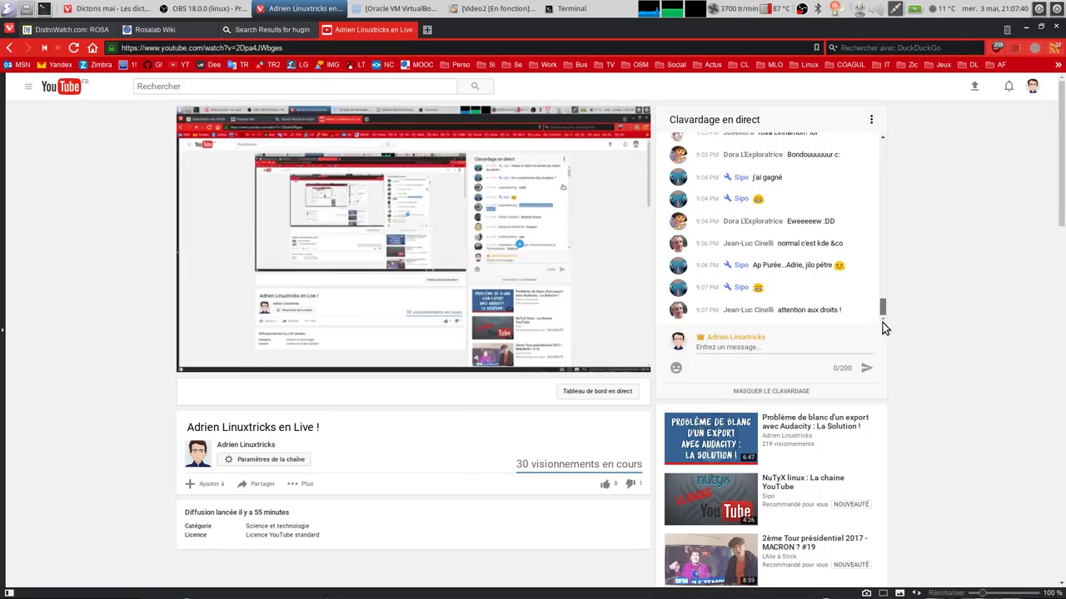
drag(884, 327, 884, 153)
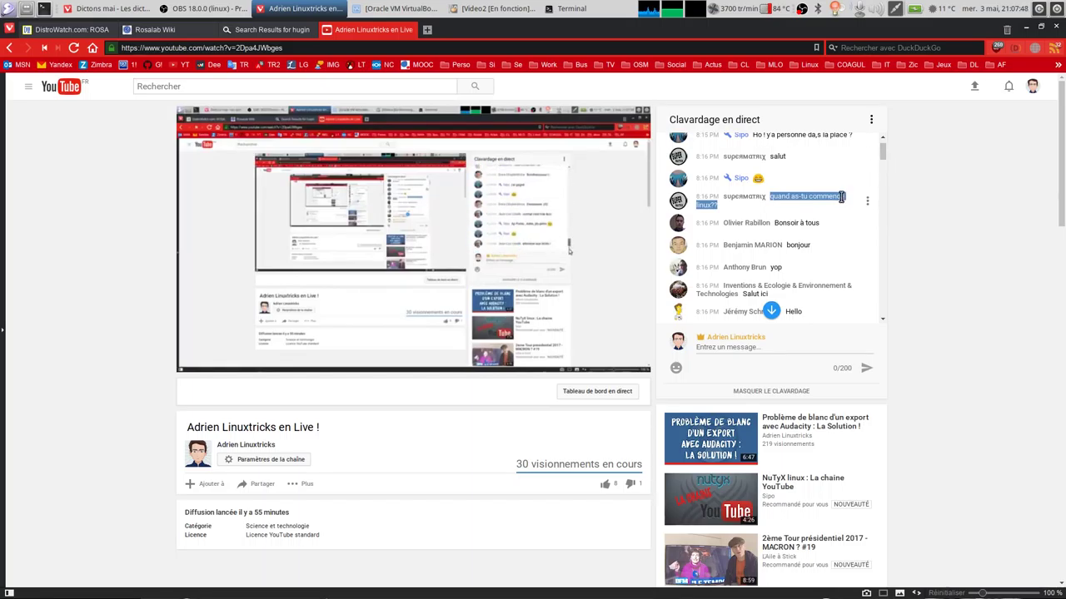
scroll(828, 222, down, 1)
scroll(828, 222, down, 3)
scroll(831, 200, down, 4)
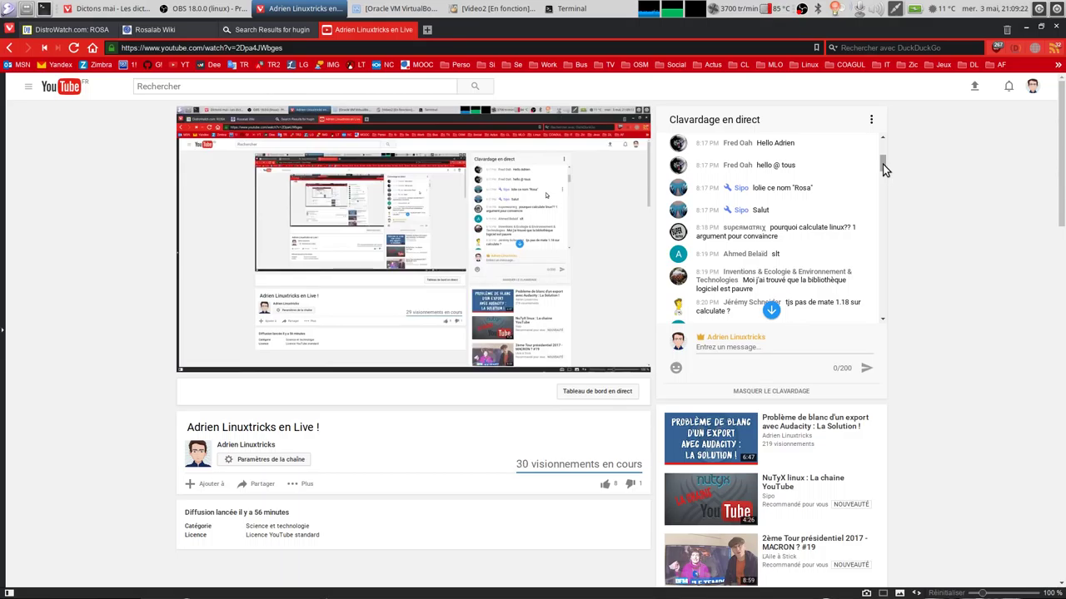
Open a terminal on the host, look up the clementine package with eix, and reposition the window so the output is readable
click(44, 10)
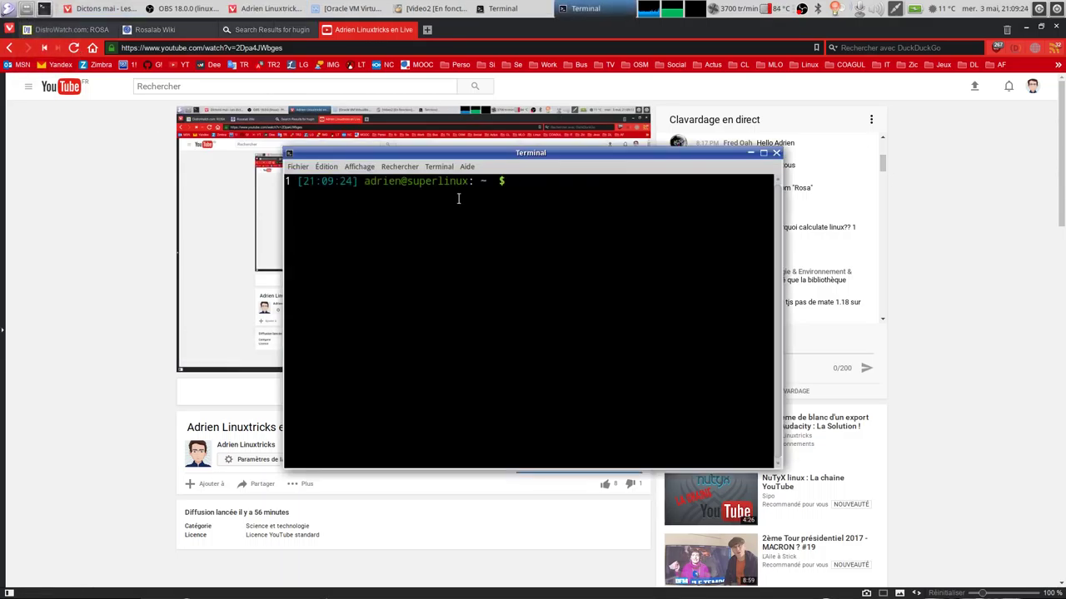
key(super+Up)
text(eix clementine)
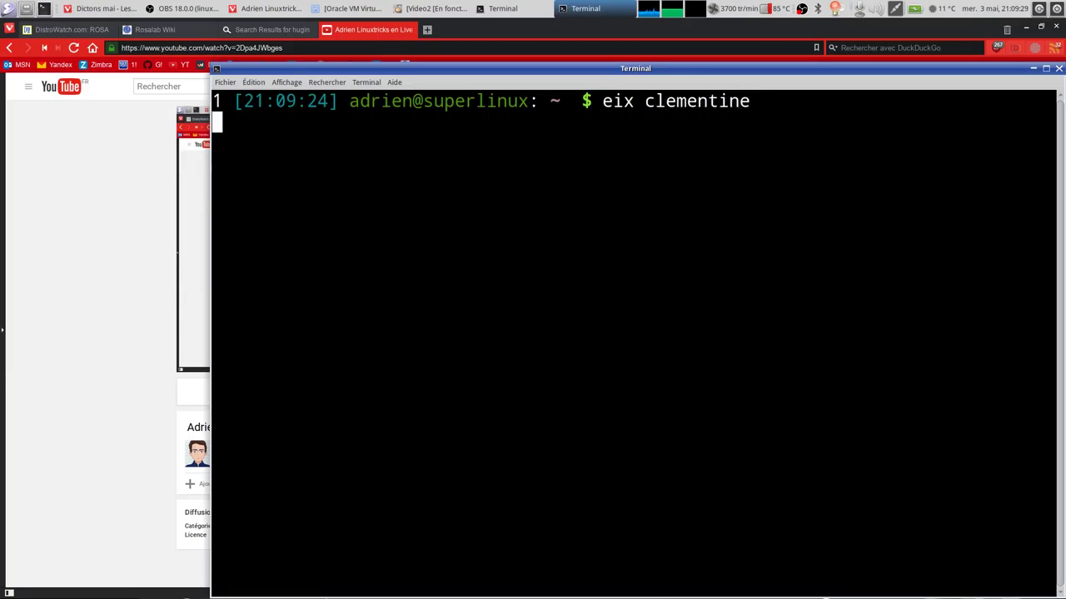
key(Return)
drag(353, 67, 253, 46)
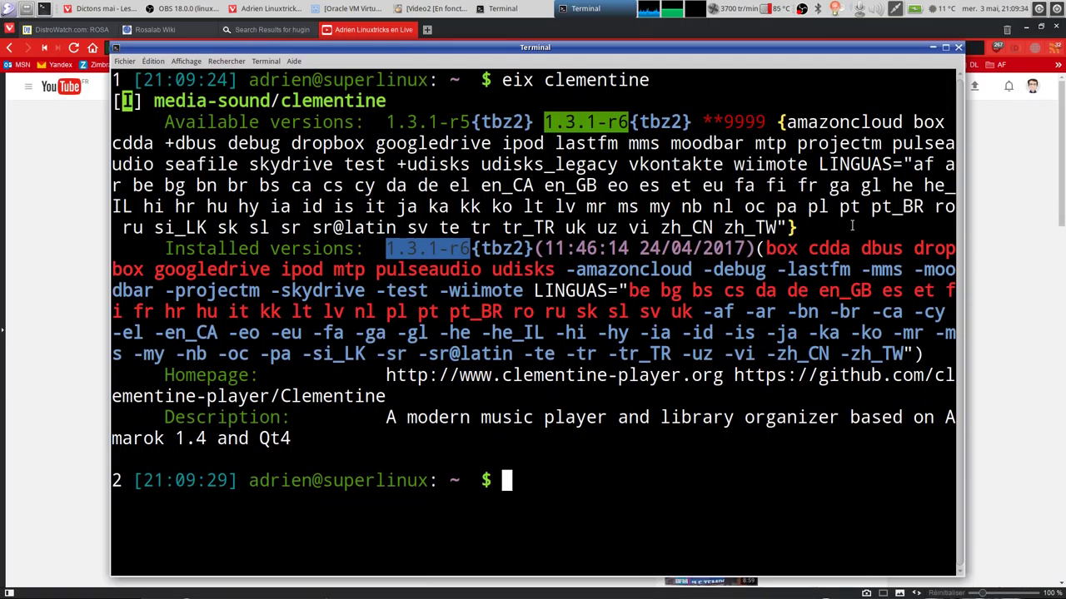
Highlight the compile options of the installed Clementine version, single out skydrive, and clear the selection
drag(767, 248, 523, 291)
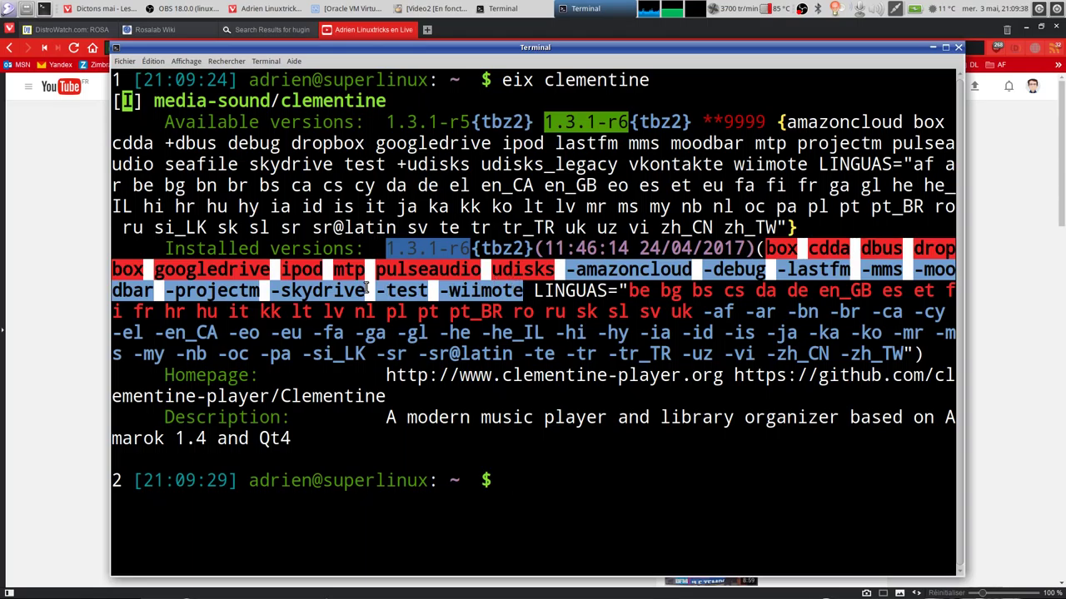
drag(280, 290, 367, 290)
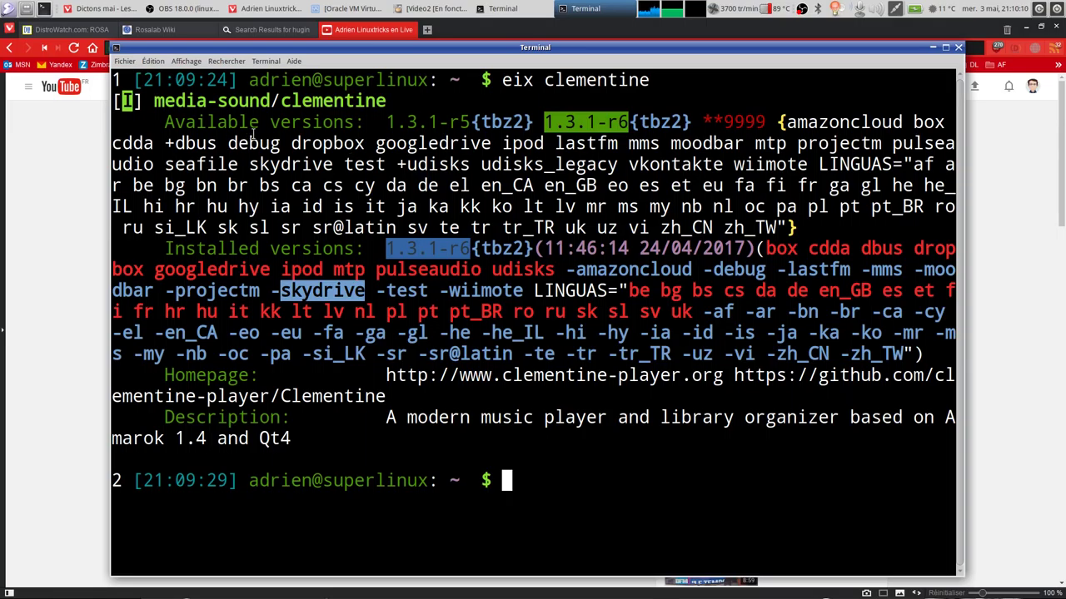
click(525, 191)
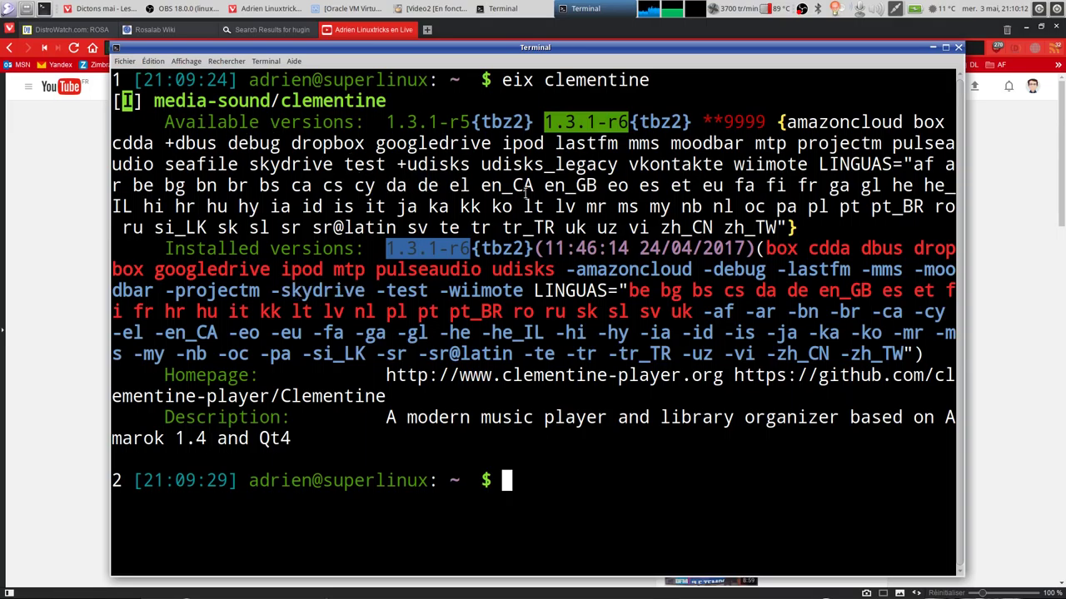
Look up the dev-lang/php package with eix, review its compile options, and close the terminal
text(eix dev)
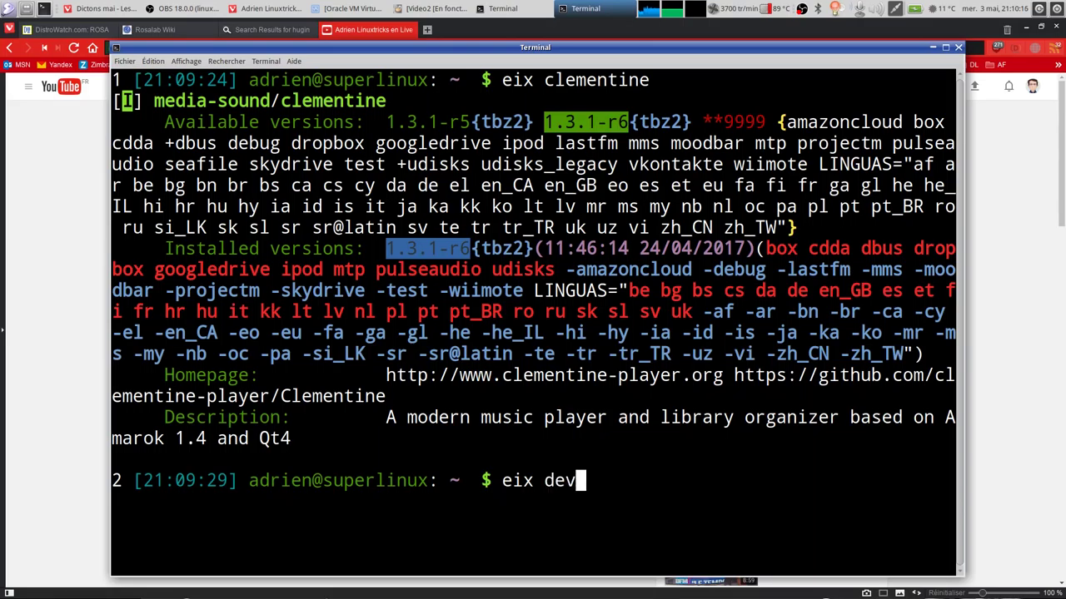
text(-lang/php)
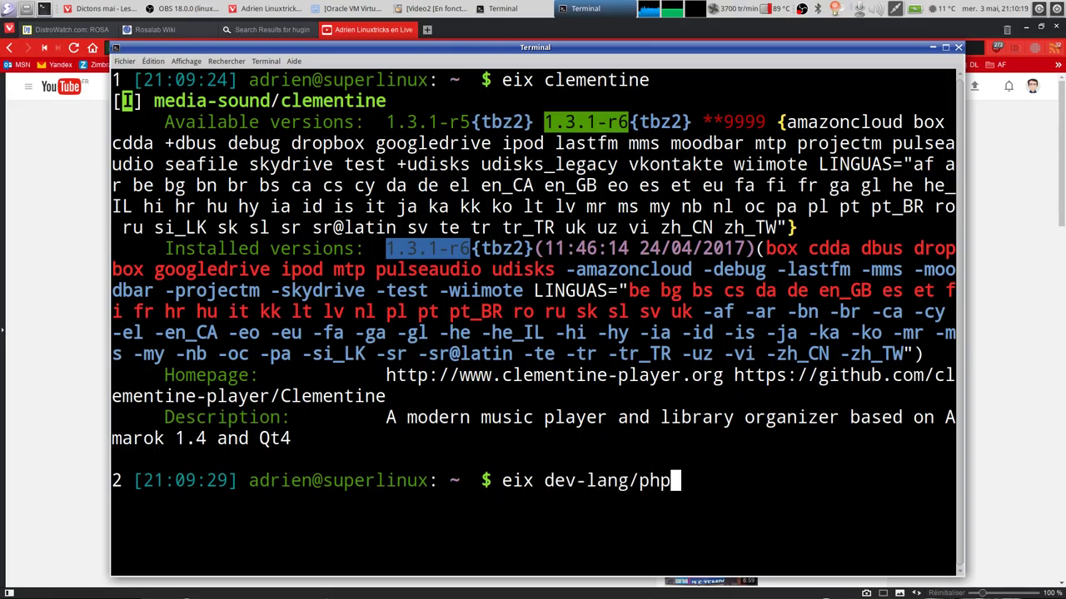
key(Return)
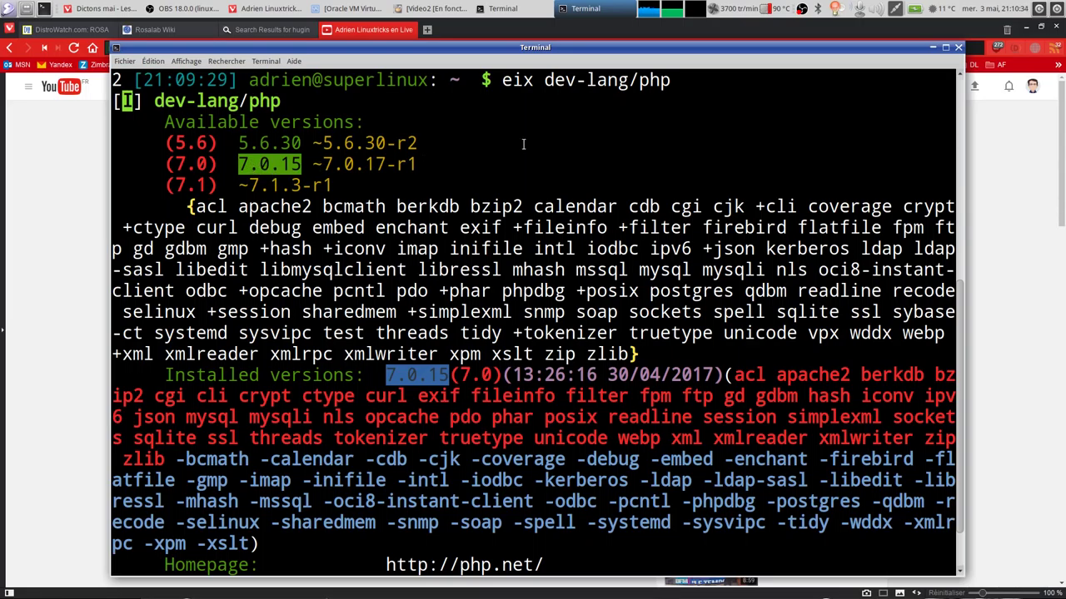
click(957, 49)
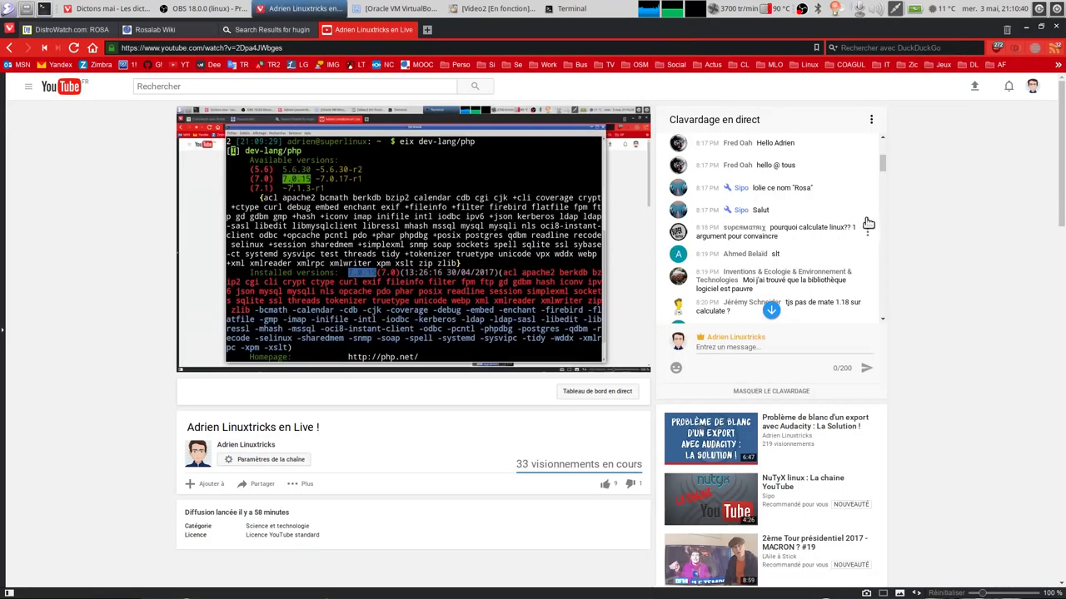
Continue reading the live chat from the 8:19 PM messages through the 8:26 PM messages
drag(884, 168, 884, 173)
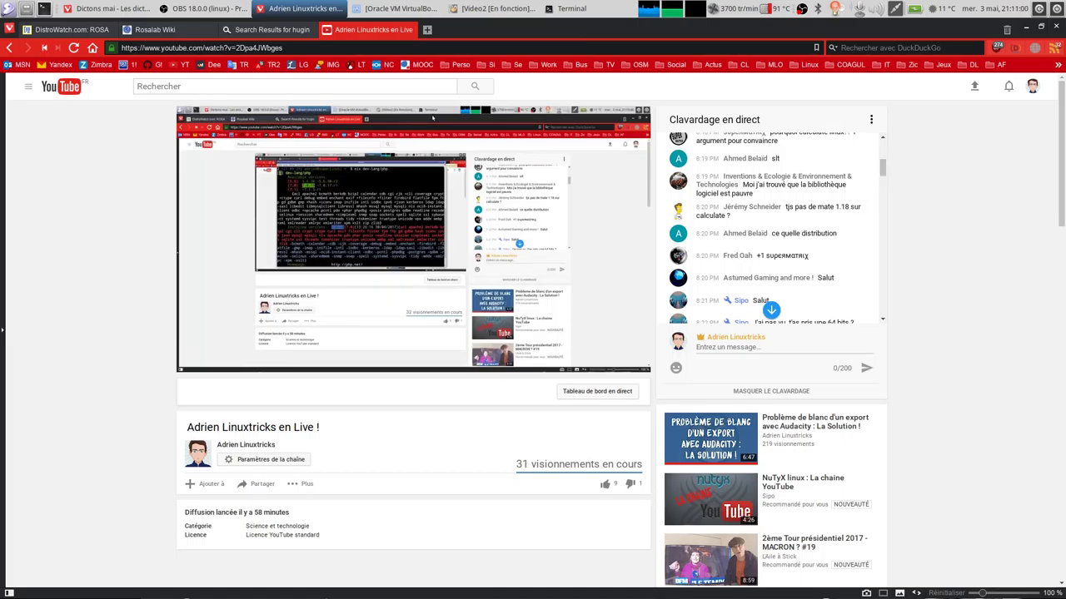
key(alt+Tab)
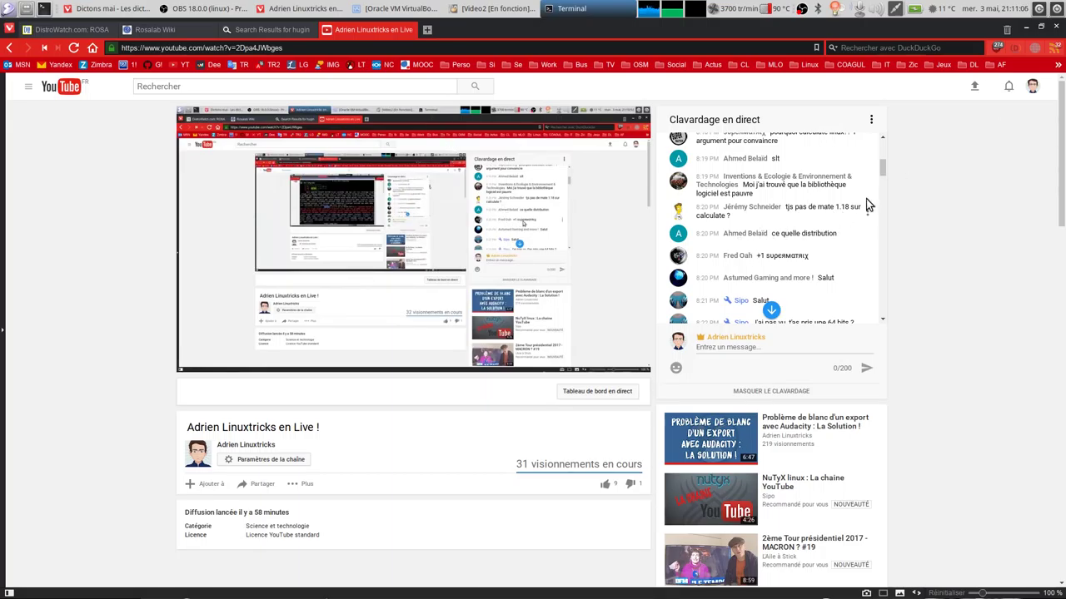
click(799, 253)
scroll(803, 254, down, 3)
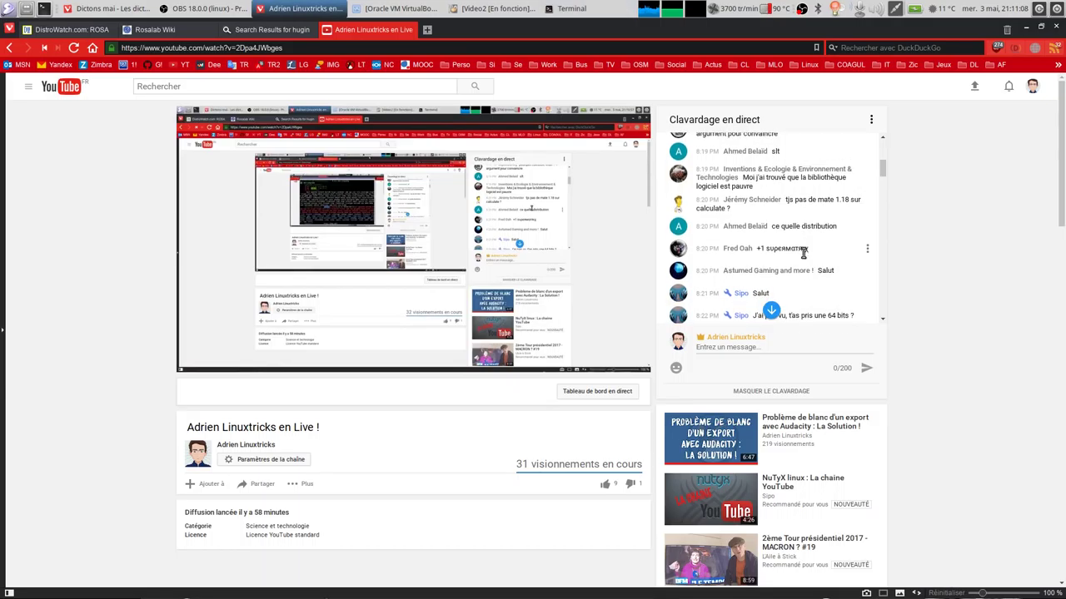
scroll(813, 253, down, 3)
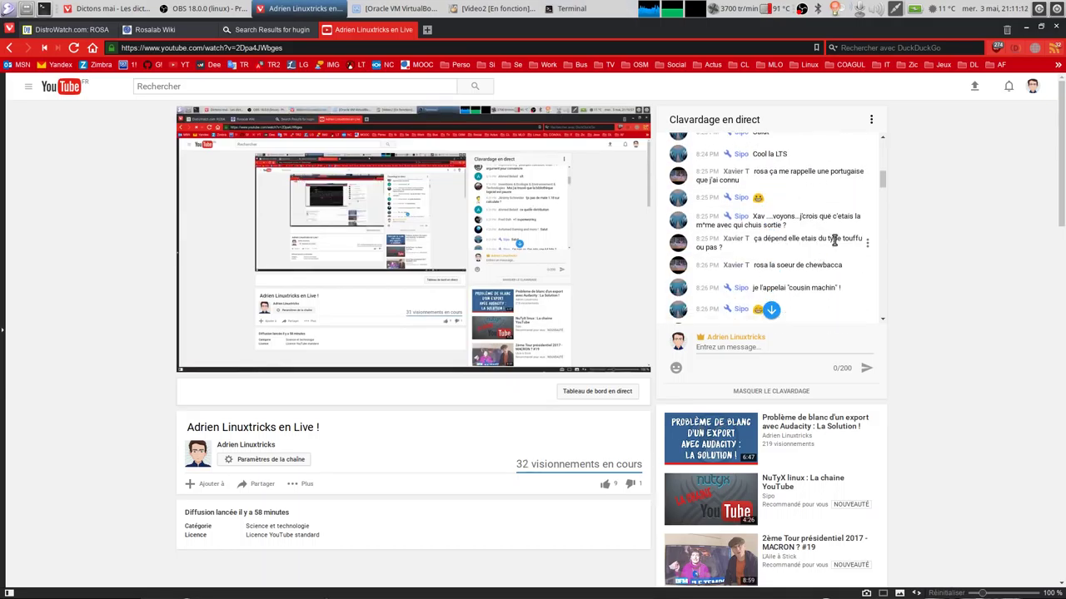
Continue reading the live chat from the 8:26 PM messages to the 8:34 PM messages
scroll(820, 212, down, 3)
scroll(824, 219, down, 3)
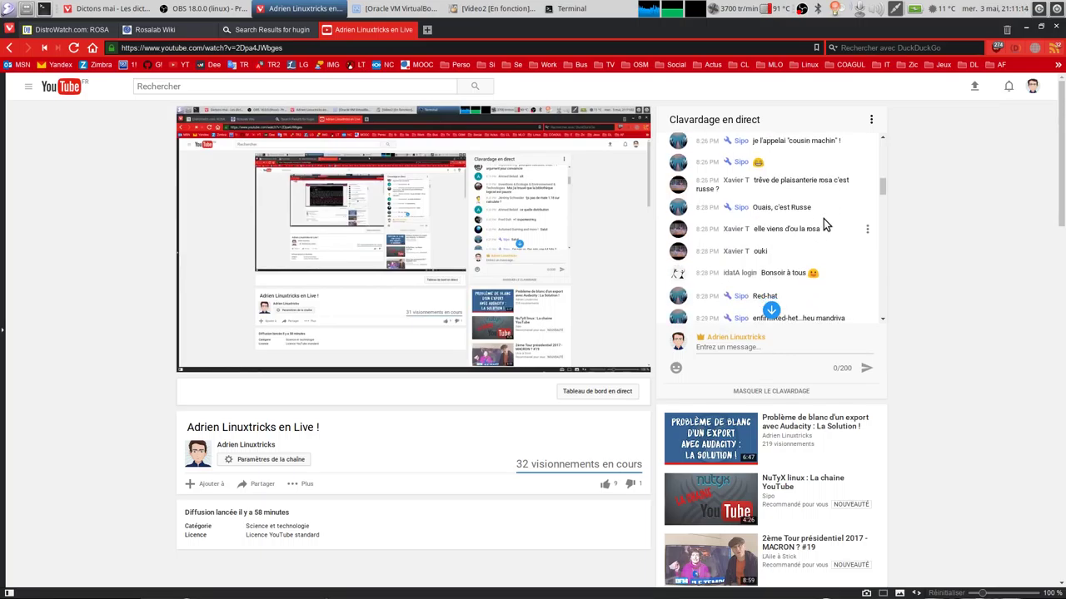
scroll(823, 219, down, 3)
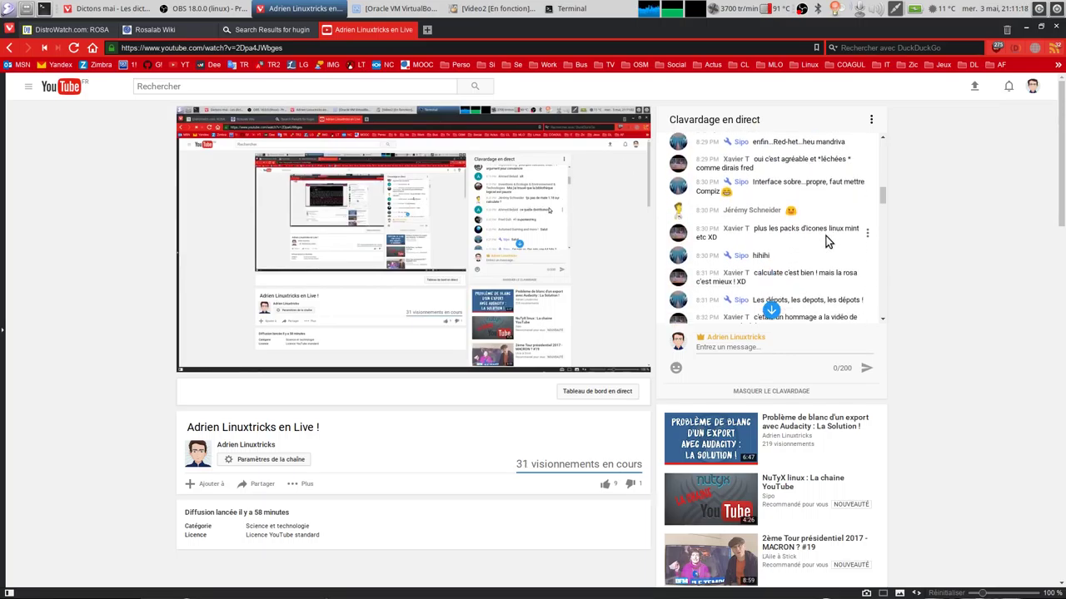
scroll(826, 241, down, 3)
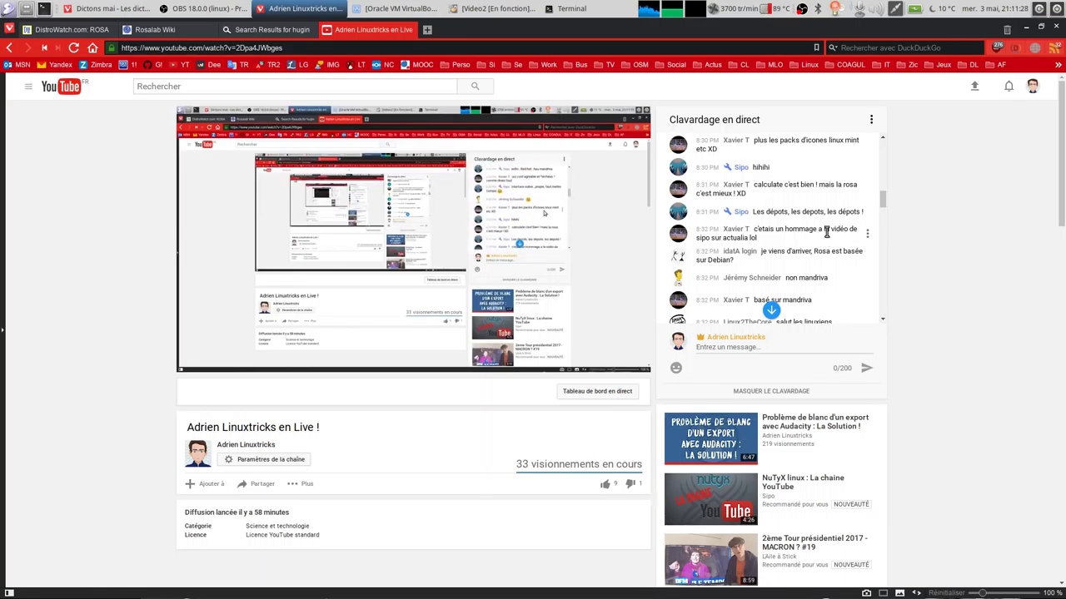
scroll(830, 233, down, 1)
scroll(830, 233, down, 4)
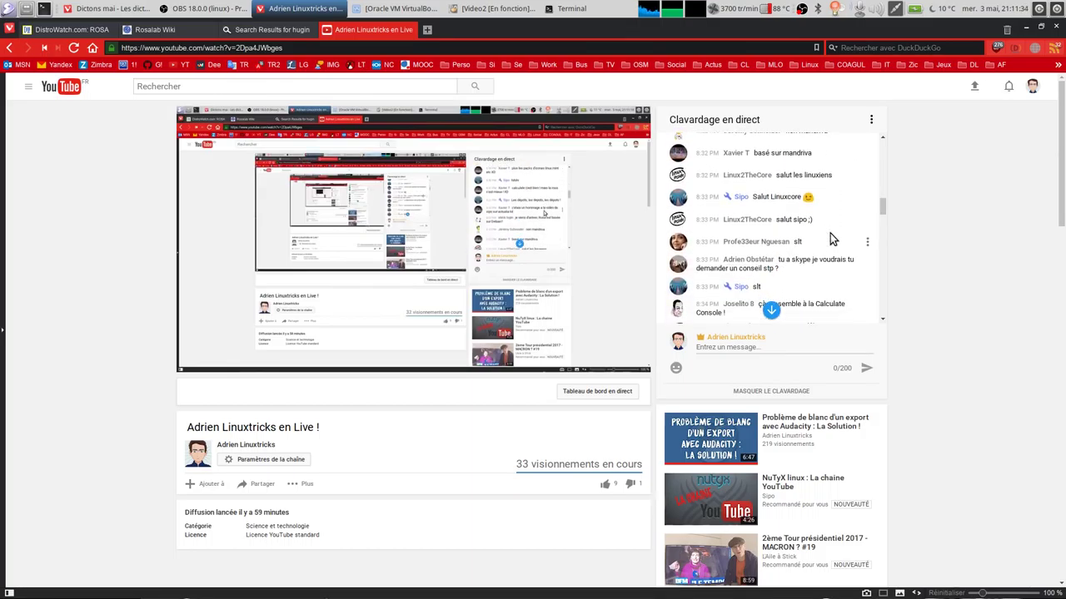
Open the Linuxtricks site in a new browser tab, go to its Contact page and review the whole contact form
click(427, 30)
click(353, 65)
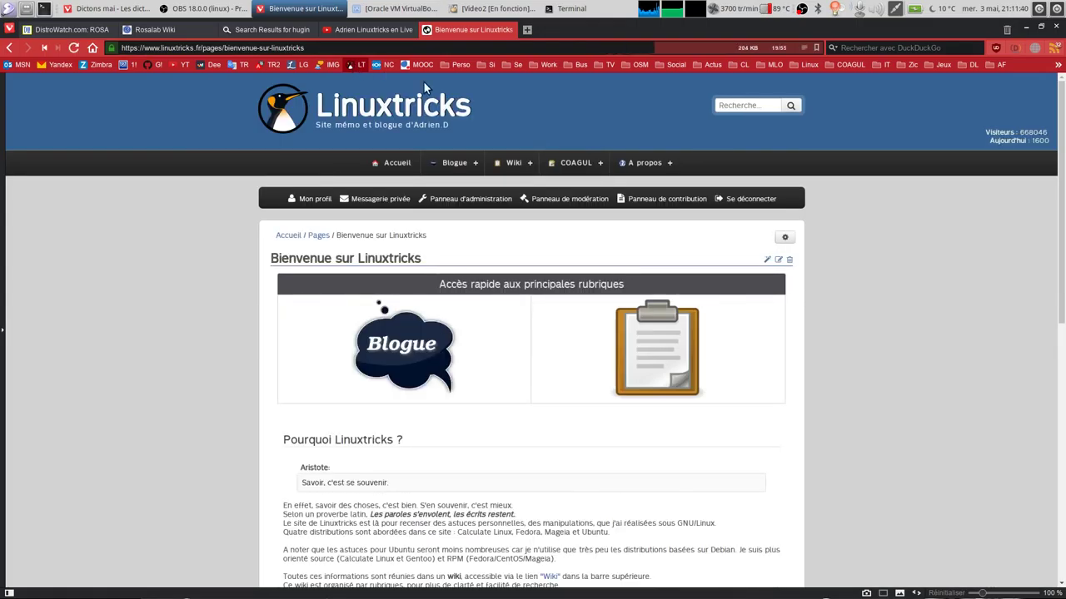
mouse_move(642, 172)
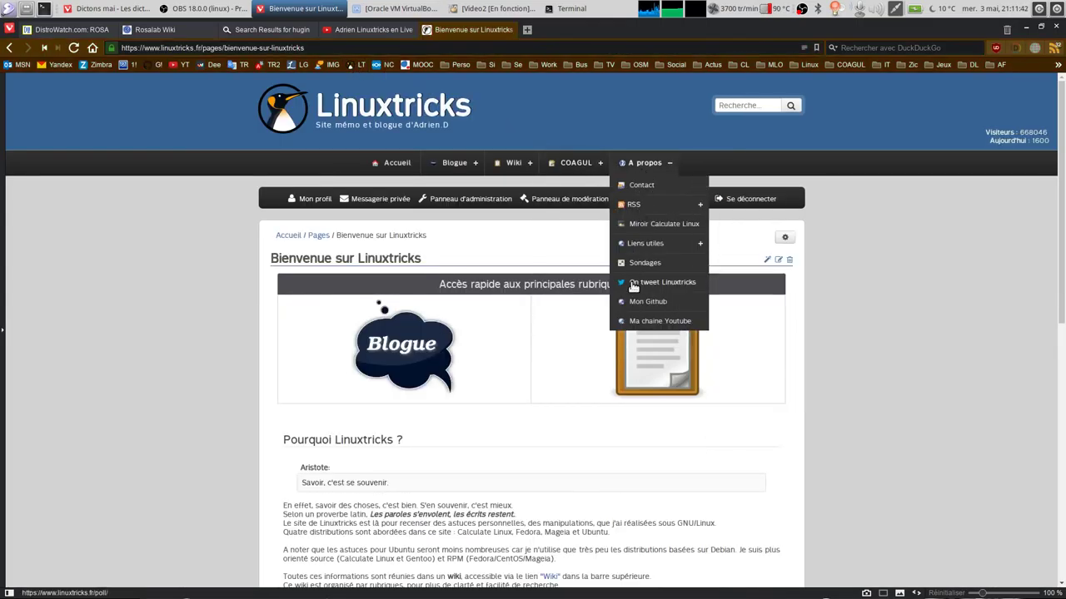
click(650, 184)
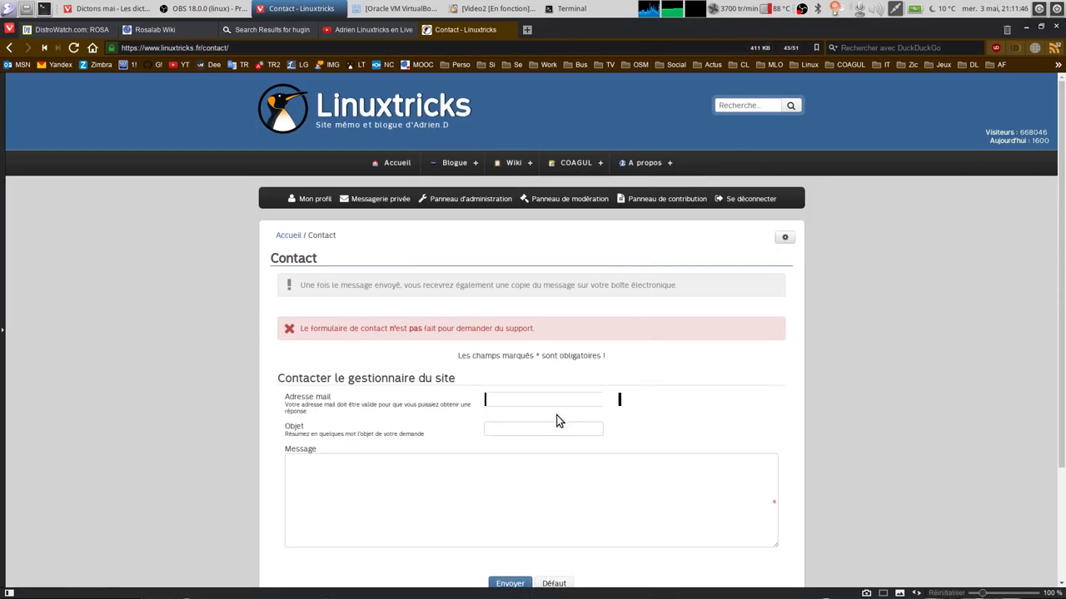
text(tricks.fr)
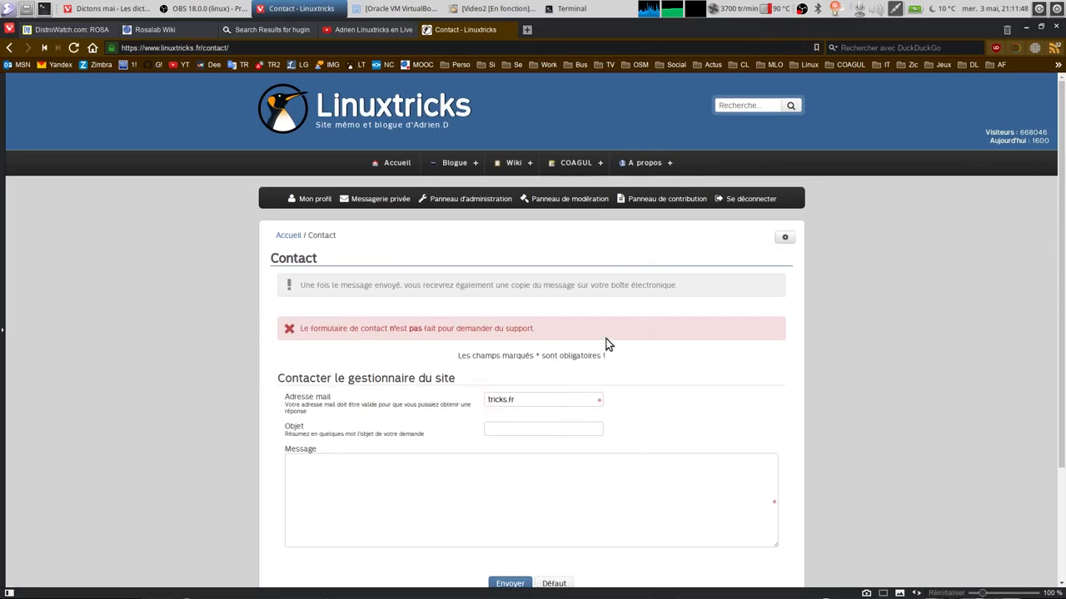
scroll(612, 340, down, 1)
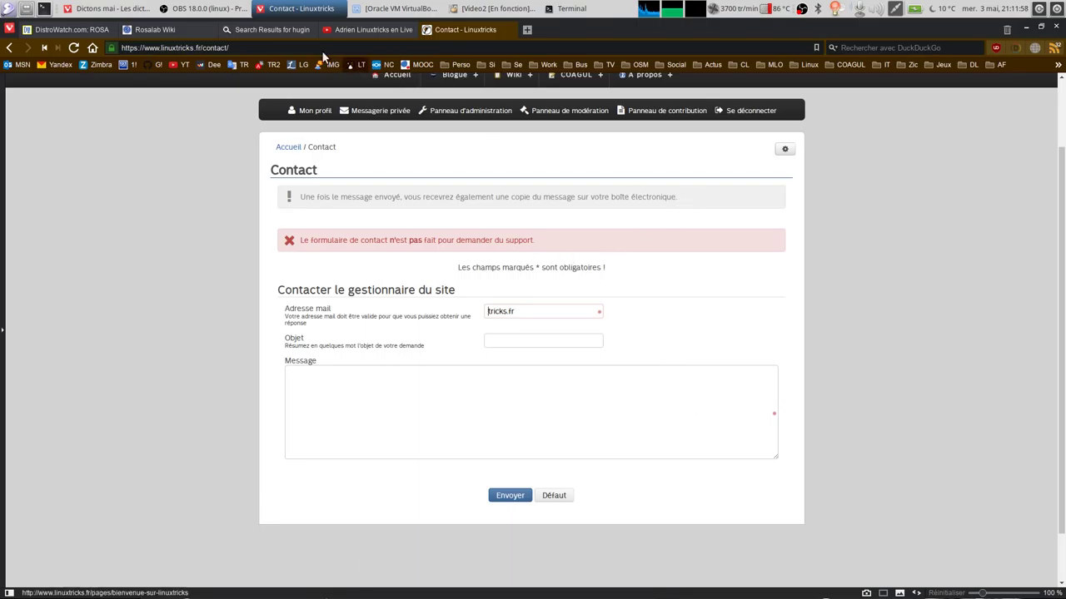
Return to the live chat, read on through the 8:37 PM messages, and close the Linuxtricks Contact page
click(362, 29)
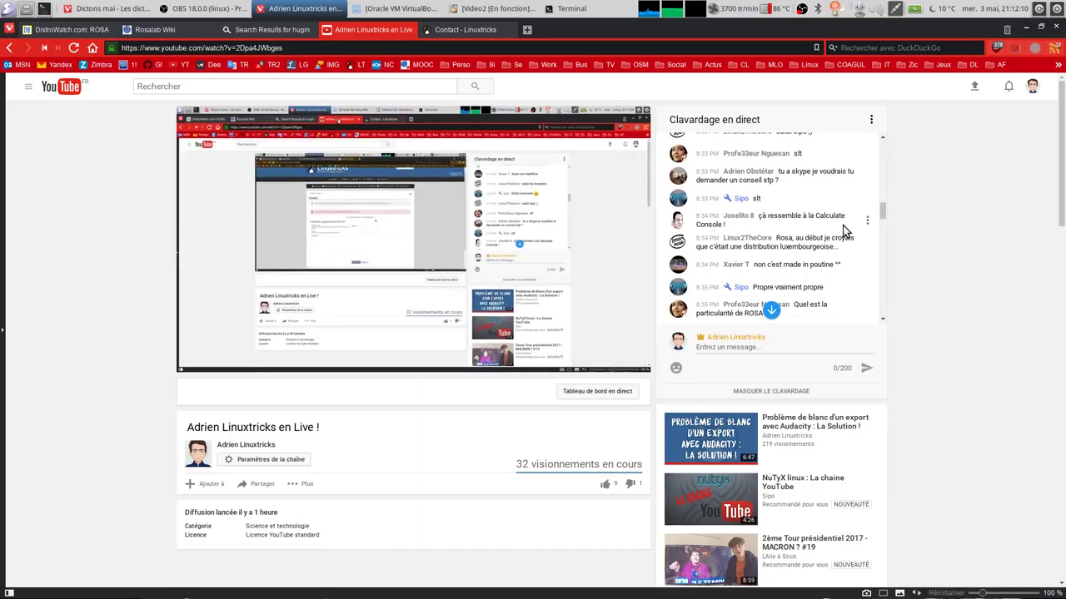
scroll(852, 206, down, 3)
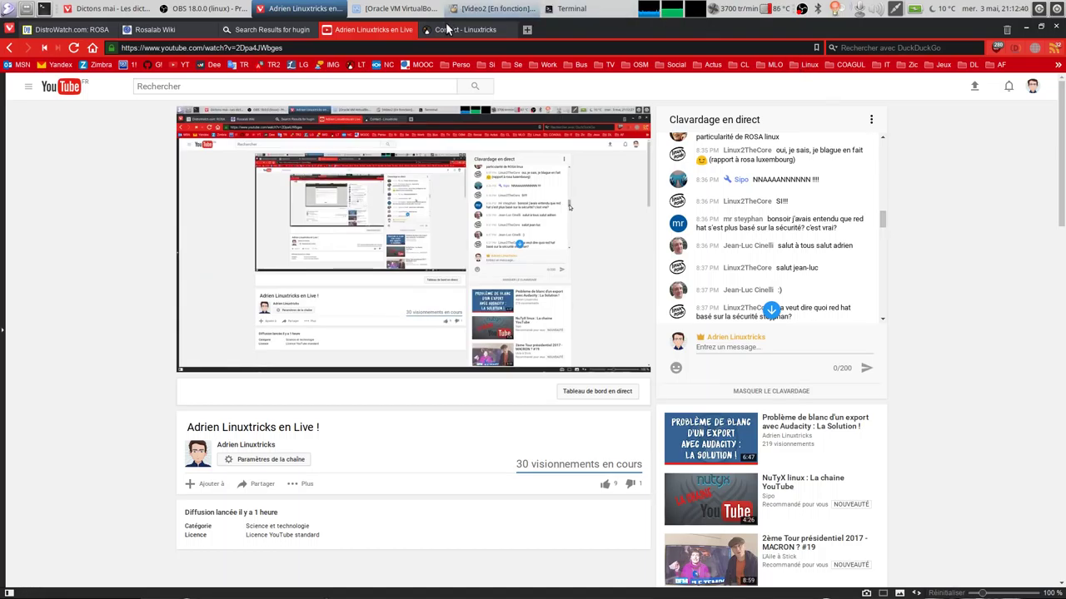
mouse_move(447, 28)
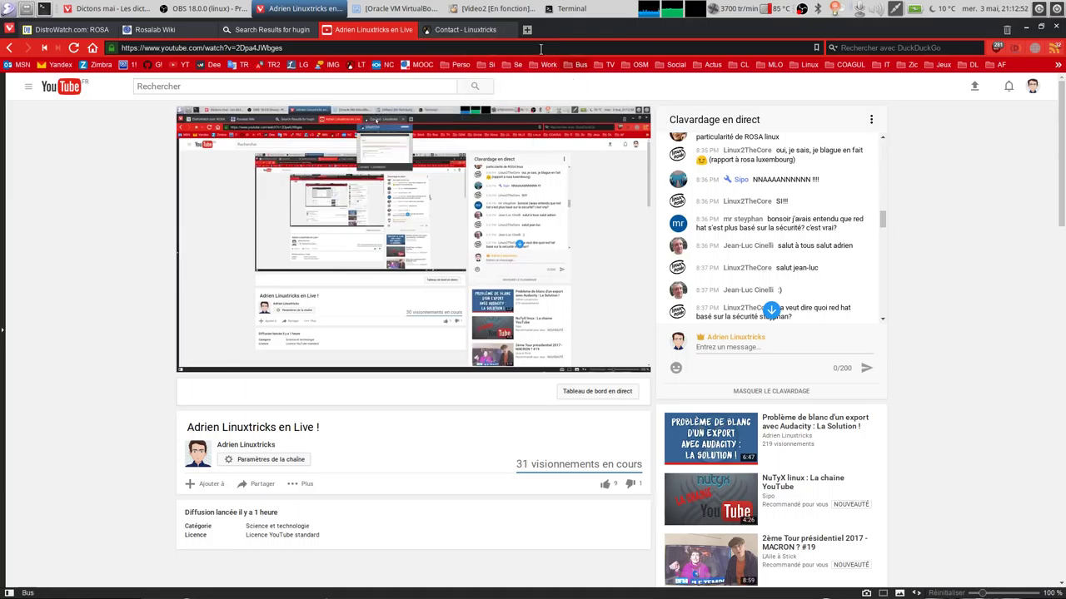
click(503, 29)
Look up SELinux on Wikipedia in a new tab with the search "!w selinux" and review the article down to its related articles
click(427, 29)
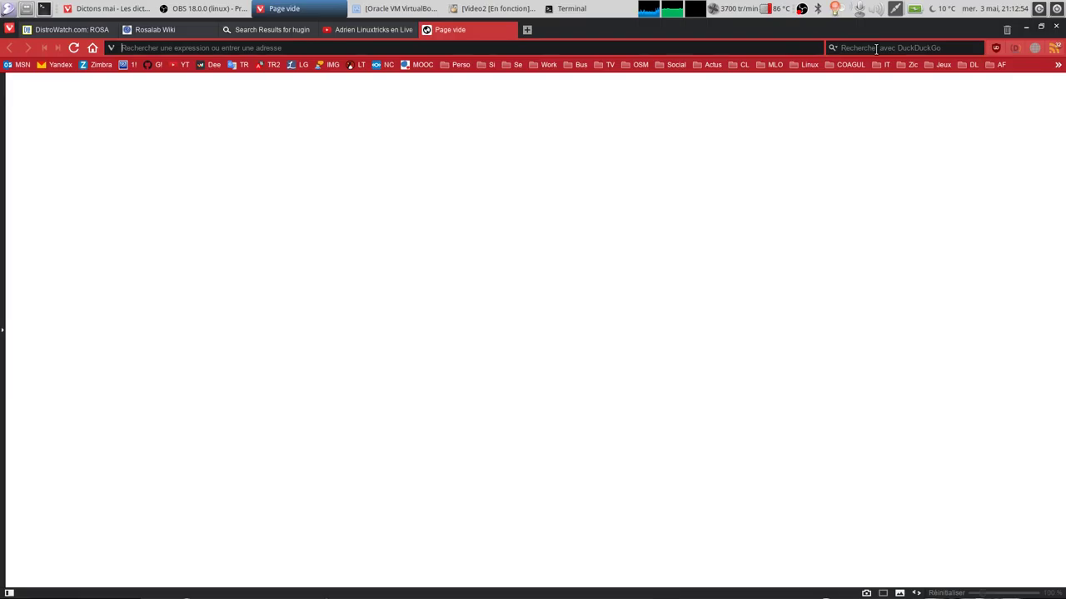
click(876, 49)
text(!w selinux)
key(Return)
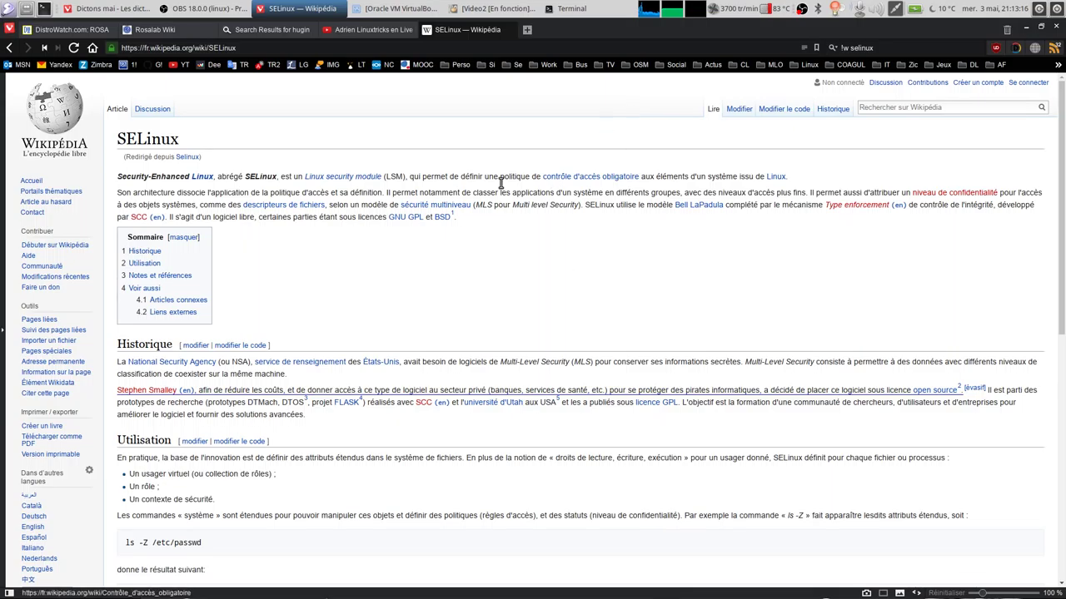
scroll(578, 252, down, 3)
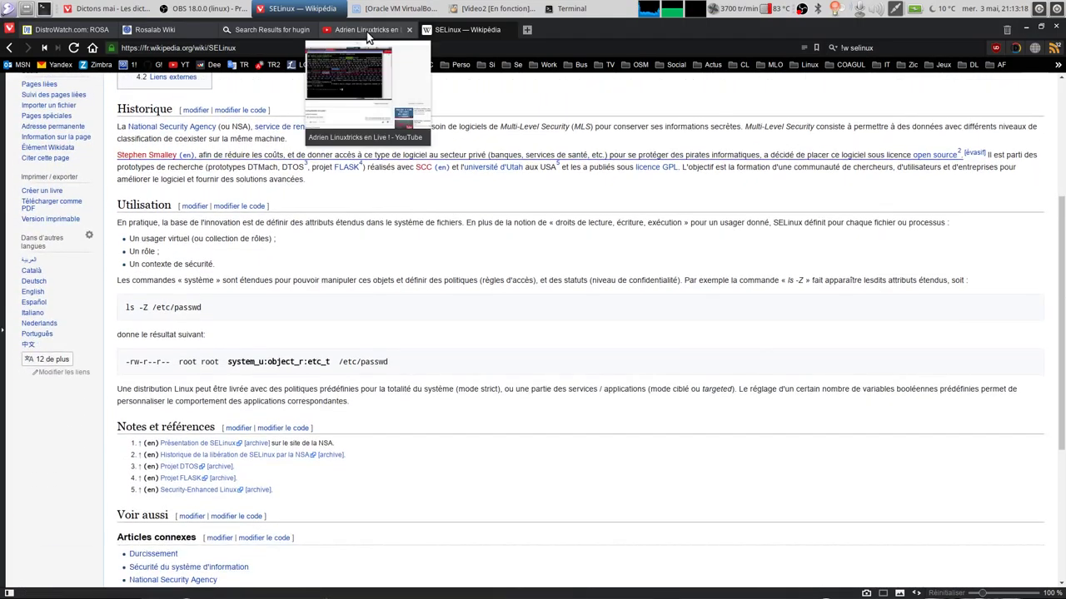